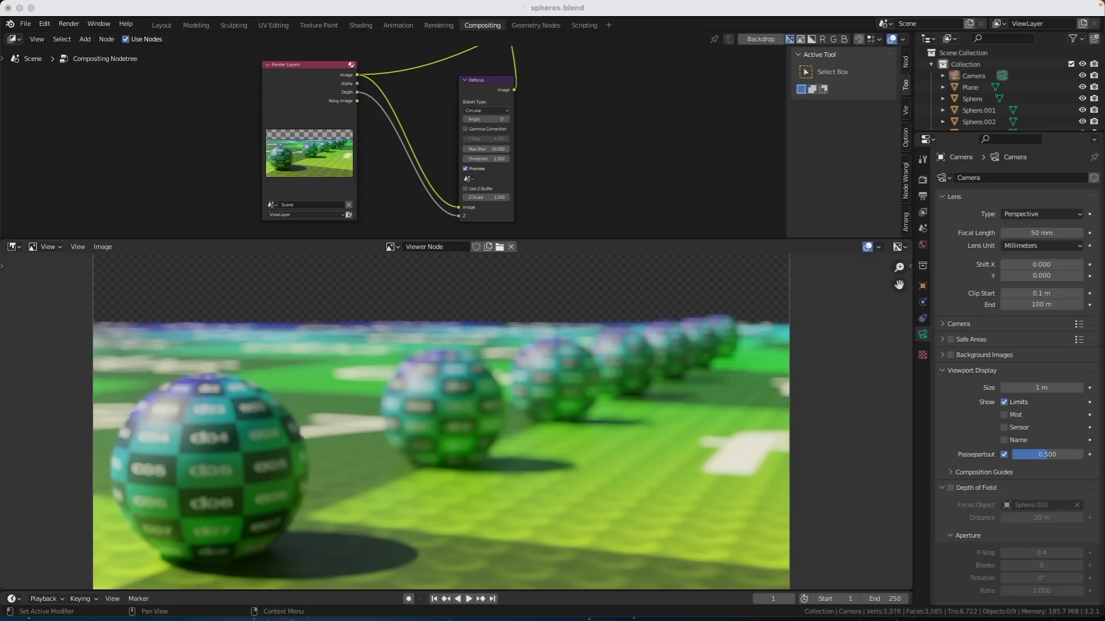
Make the Defocus node use the Z-buffer and set its F-Stop to 2.
left_click(466, 188)
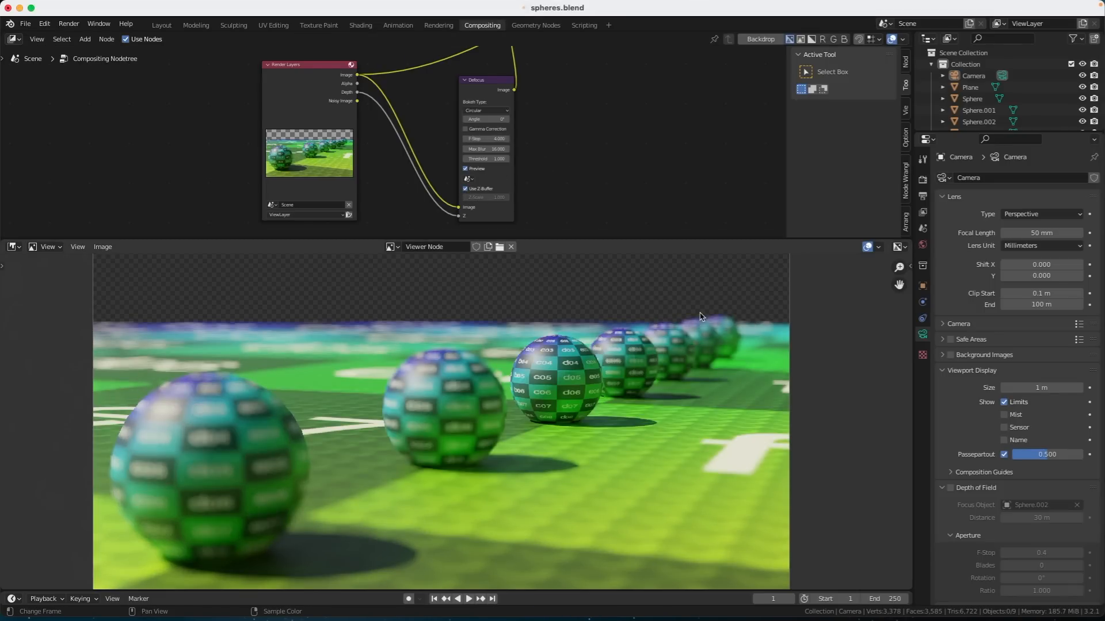
left_click(478, 139)
type("2")
key("Return")
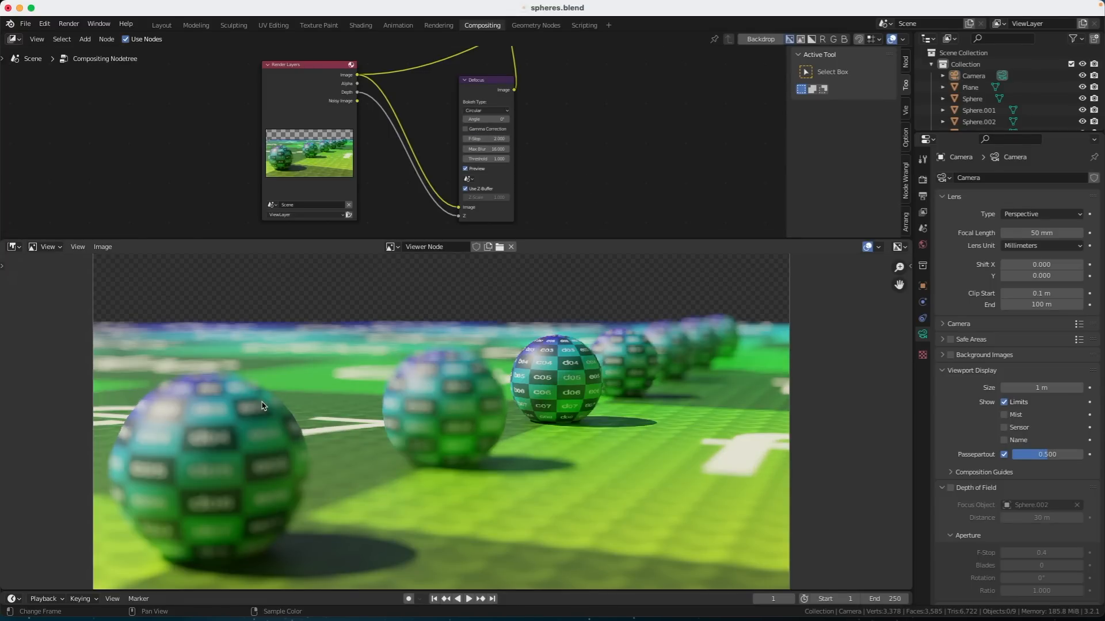
Set the Defocus node's threshold to 0.5 while checking the nearest sphere's edge up close.
scroll(262, 406, "up", 5)
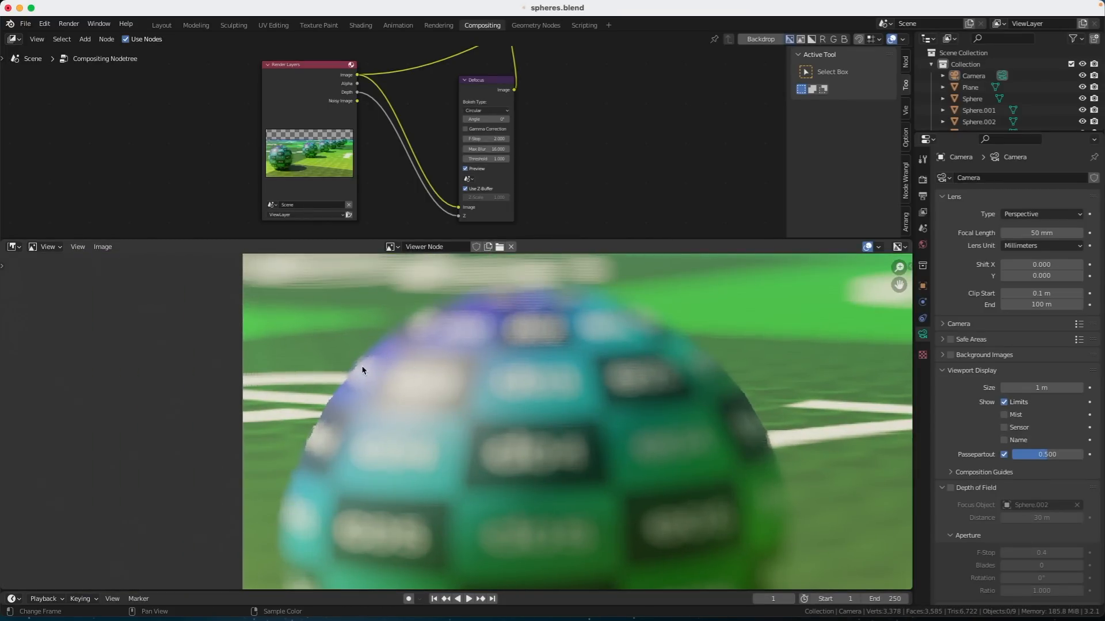
scroll(521, 167, "up", 3)
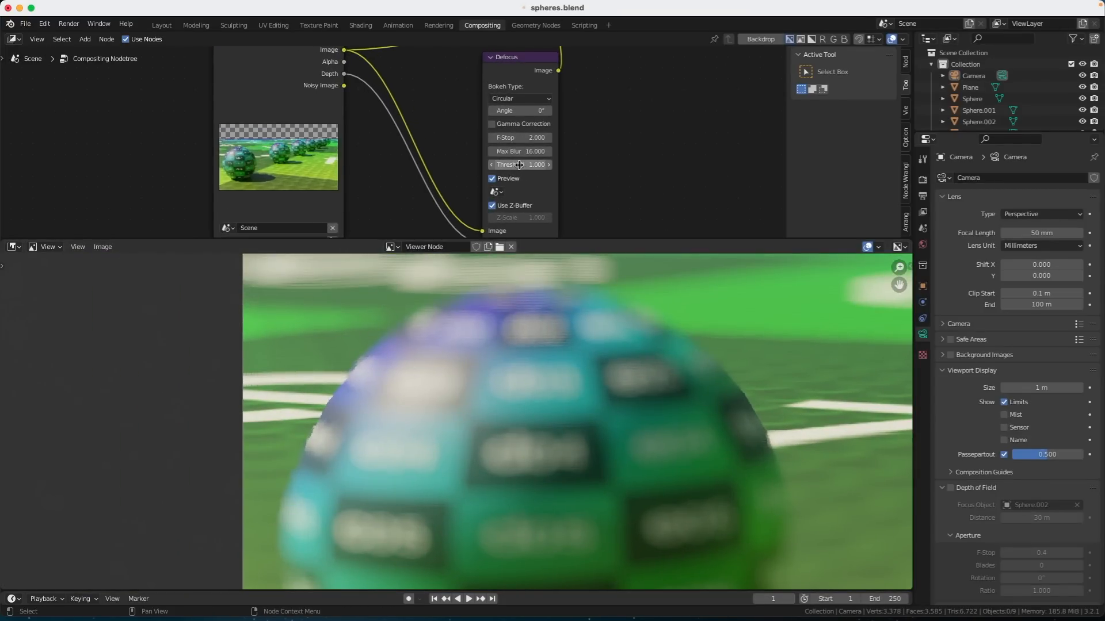
left_click_drag(519, 165, 514, 165)
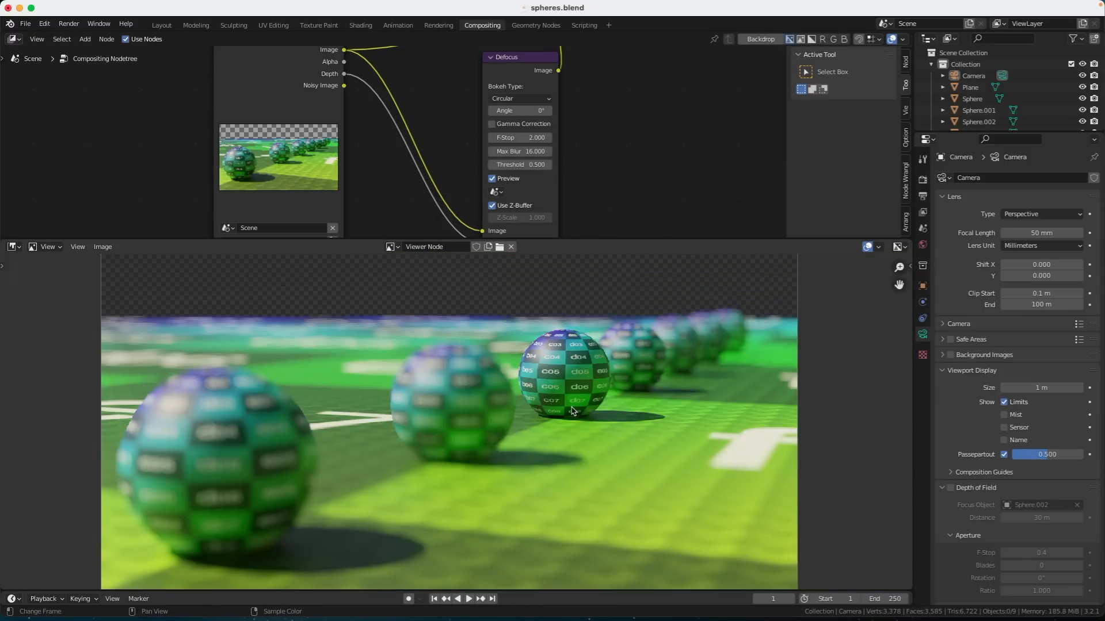
Pick the nearest sphere in the Layout workspace's camera view as the depth-of-field focus object, and return to the Compositing workspace.
scroll(974, 413, "down", 1)
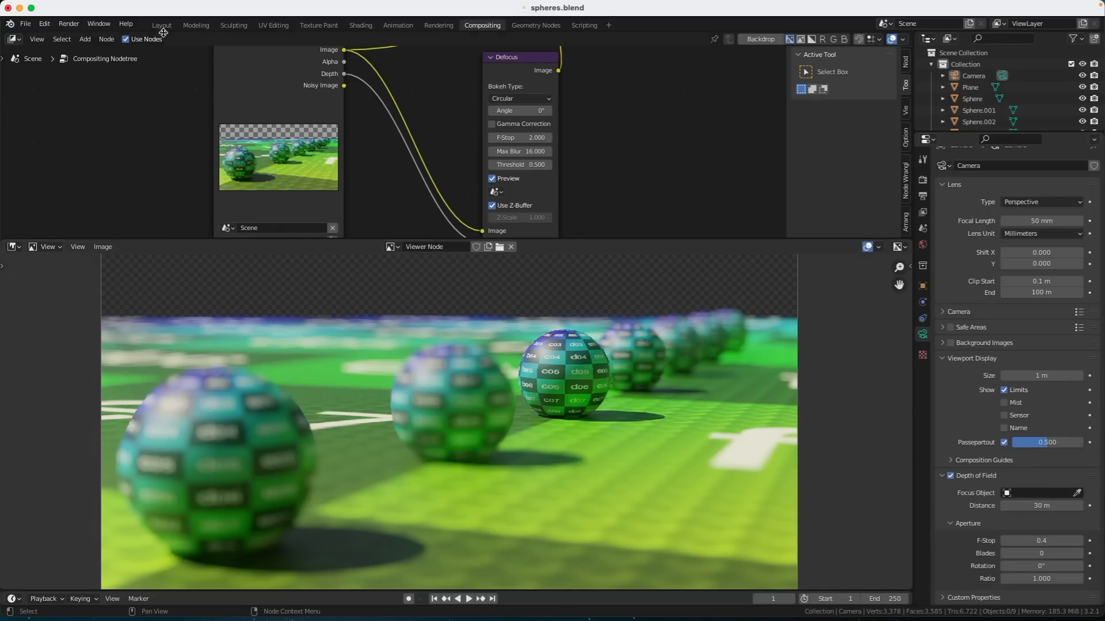
left_click(161, 26)
left_click(1078, 488)
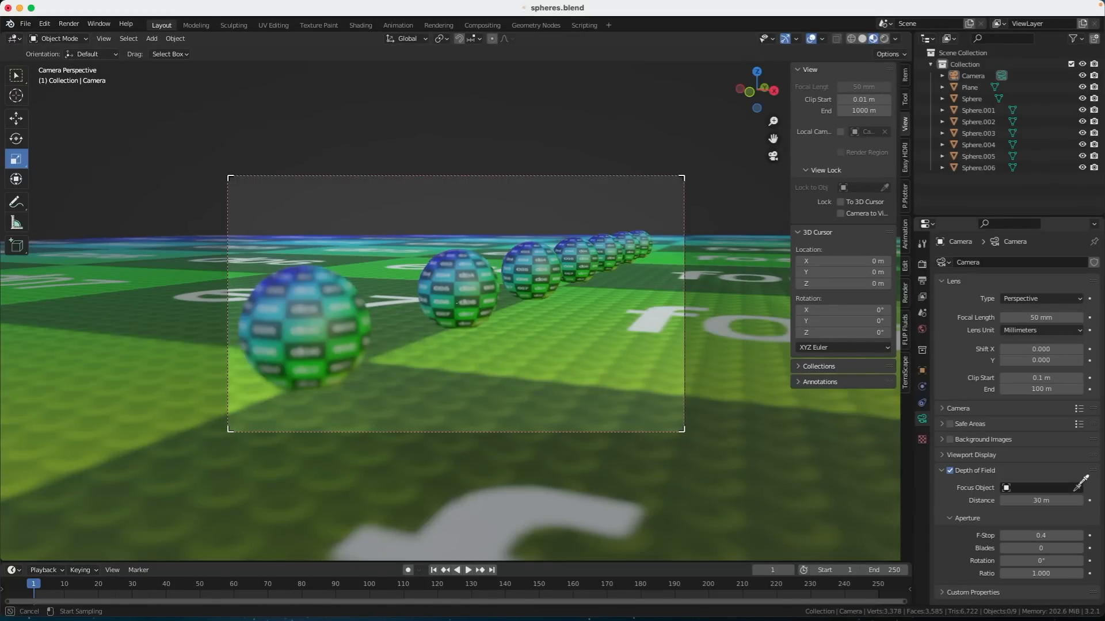
left_click(373, 377)
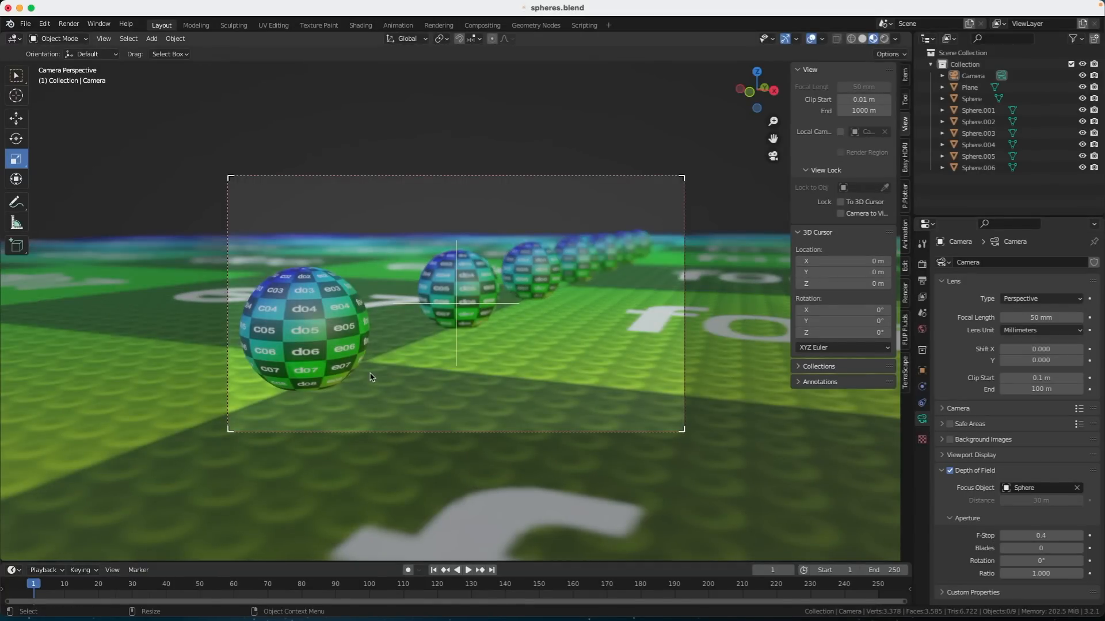
left_click(483, 25)
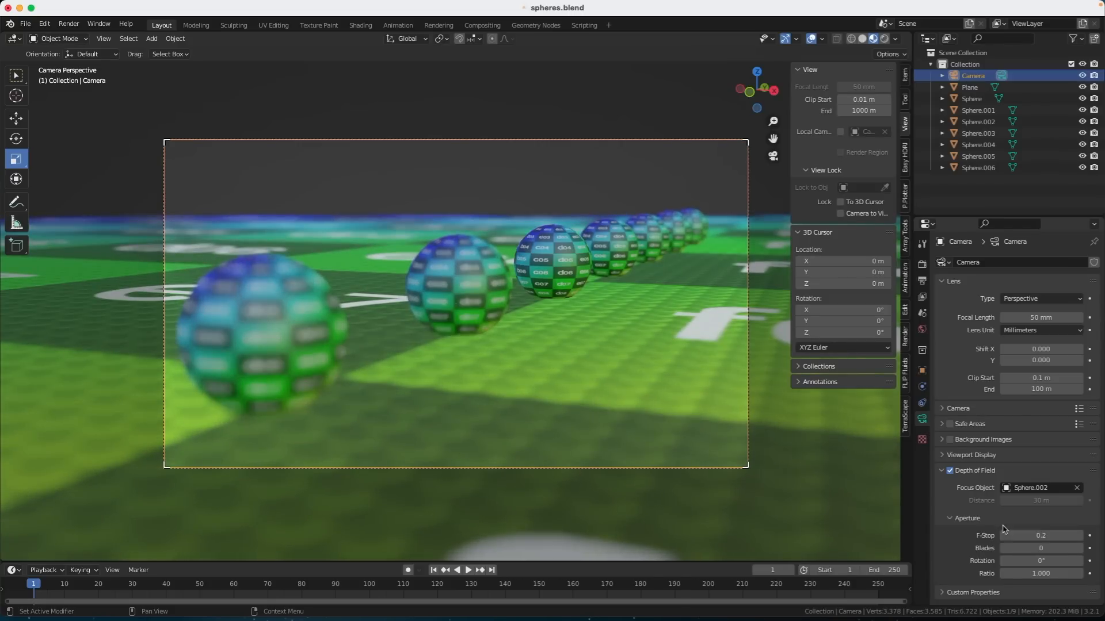
Examine the blurred edges of the nearest sphere up close in the camera view.
middle_click_drag(274, 271, 519, 281, "alt")
right_click_drag(461, 291, 576, 293, "alt")
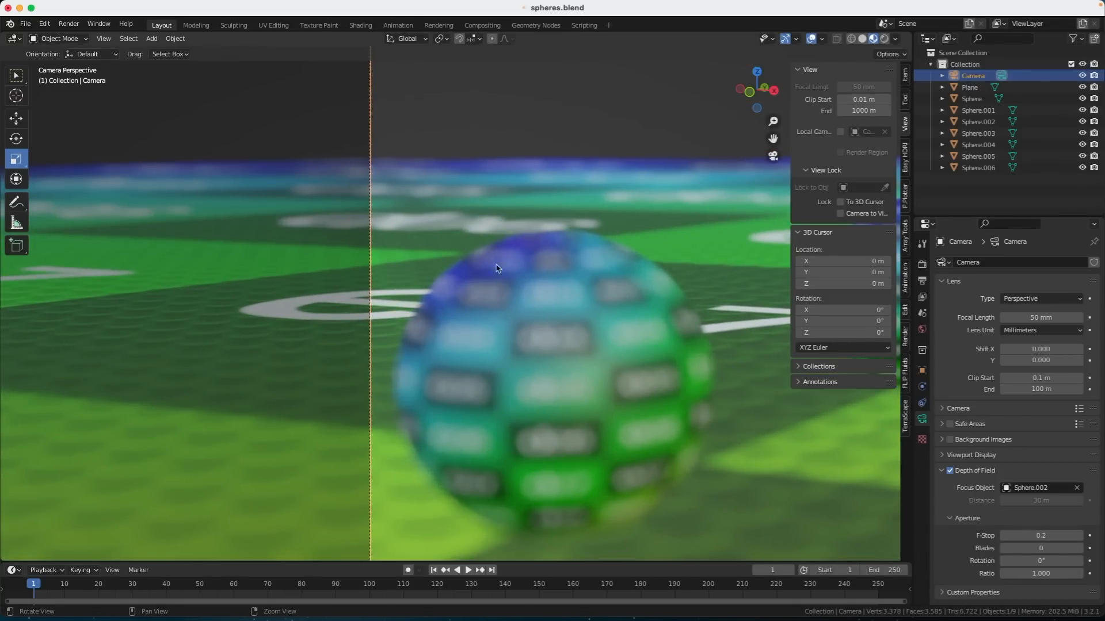
middle_click_drag(497, 268, 348, 288, "alt")
scroll(349, 288, "down", 3)
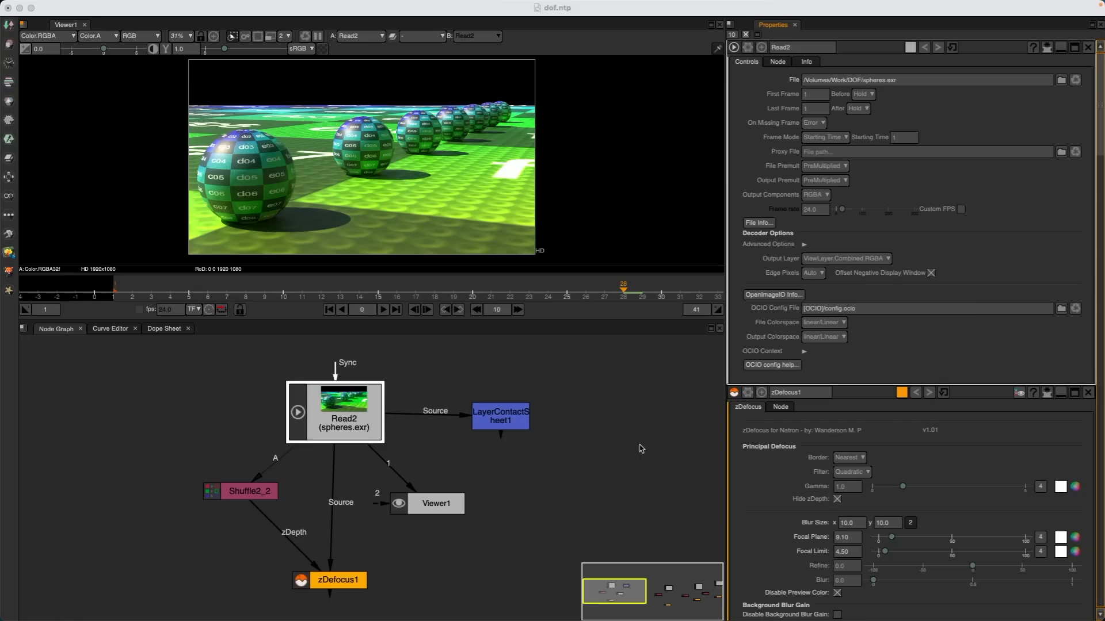
In Natron, preview the depth and mist output layers of the Read2 node, and restore ViewLayer.Combined.RGBA.
left_click(337, 412)
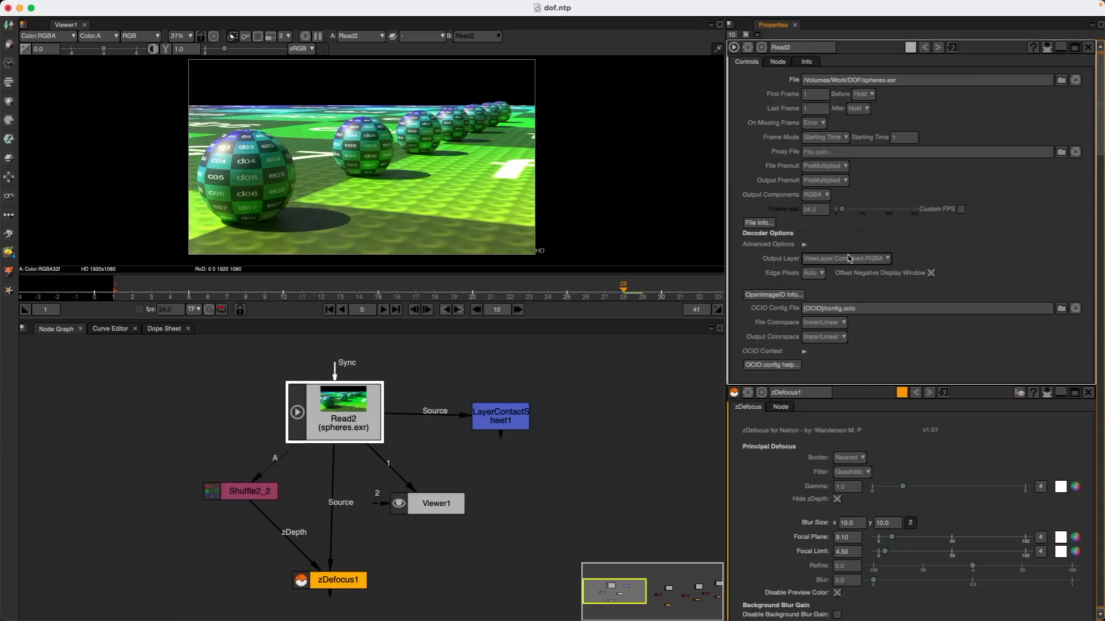
left_click(850, 258)
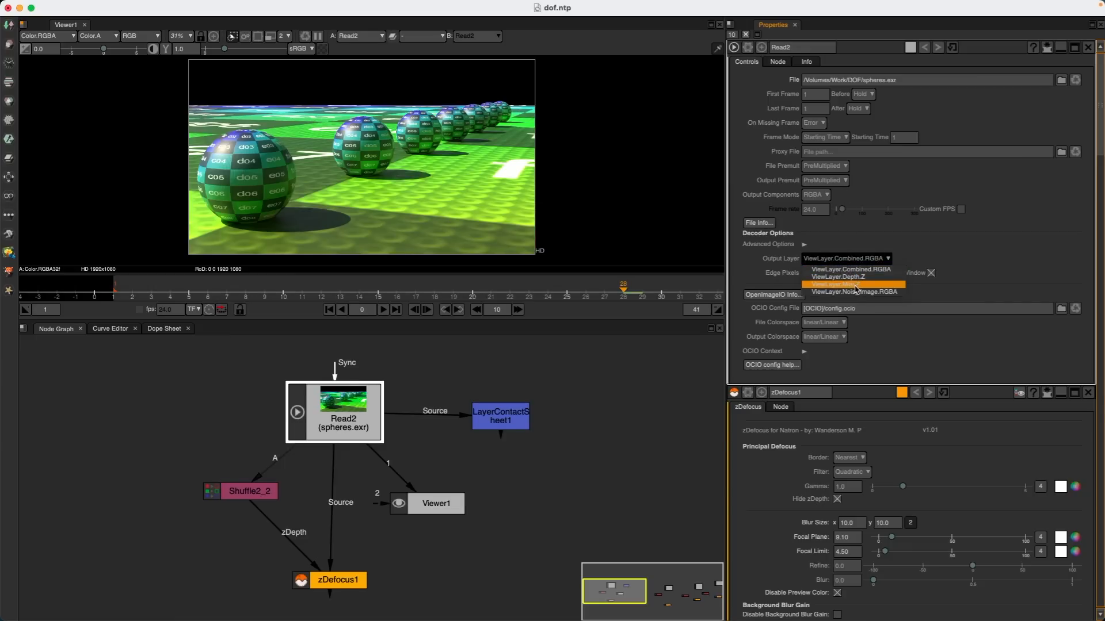
left_click(856, 278)
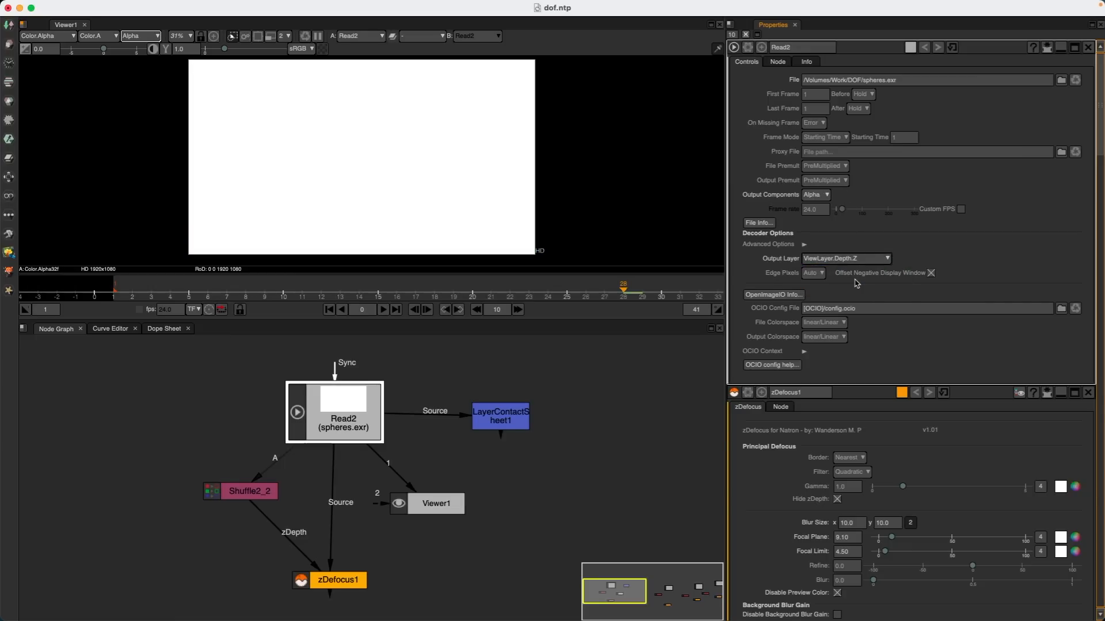
left_click(849, 260)
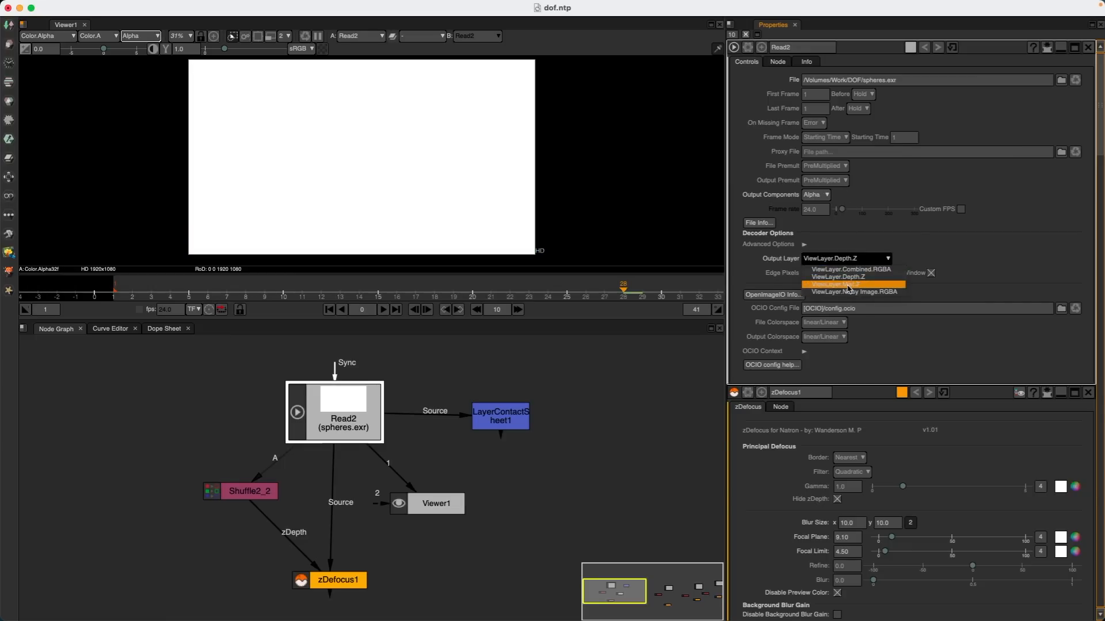
left_click(848, 285)
left_click(846, 260)
left_click(850, 269)
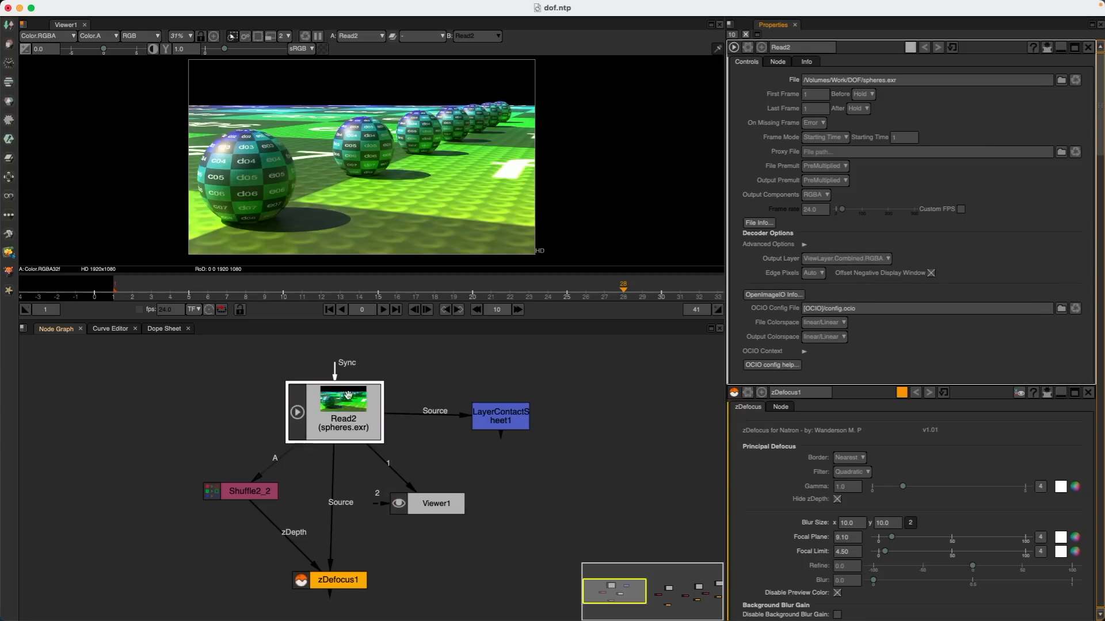
Show the LayerContactSheet1 node in the viewer to examine all layers of the EXR file.
left_click(501, 421)
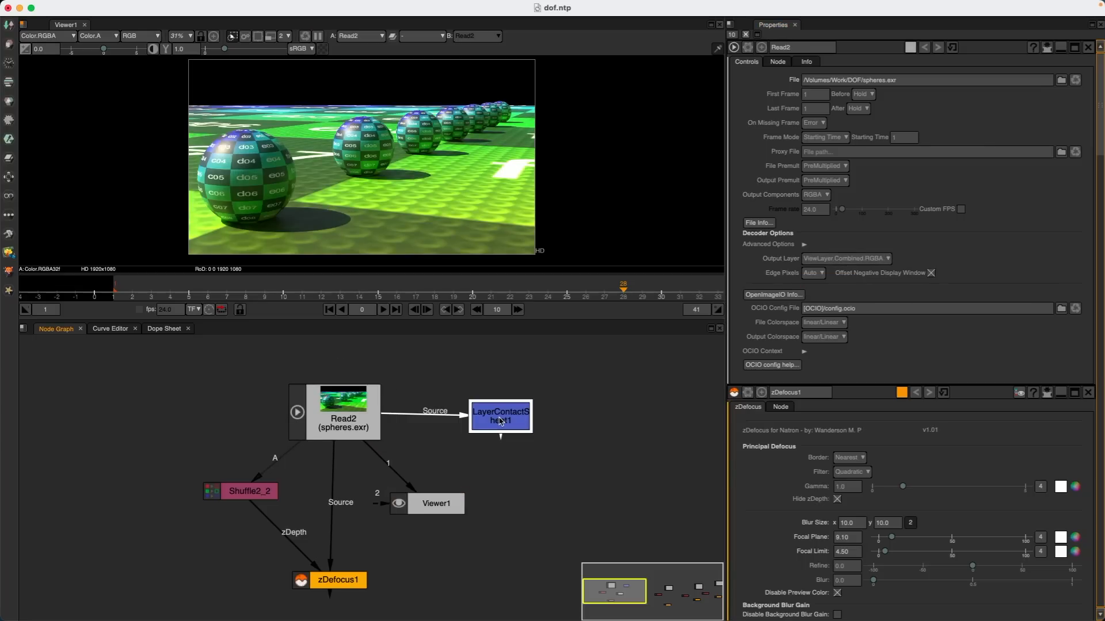
key("1")
scroll(458, 144, "down", 8)
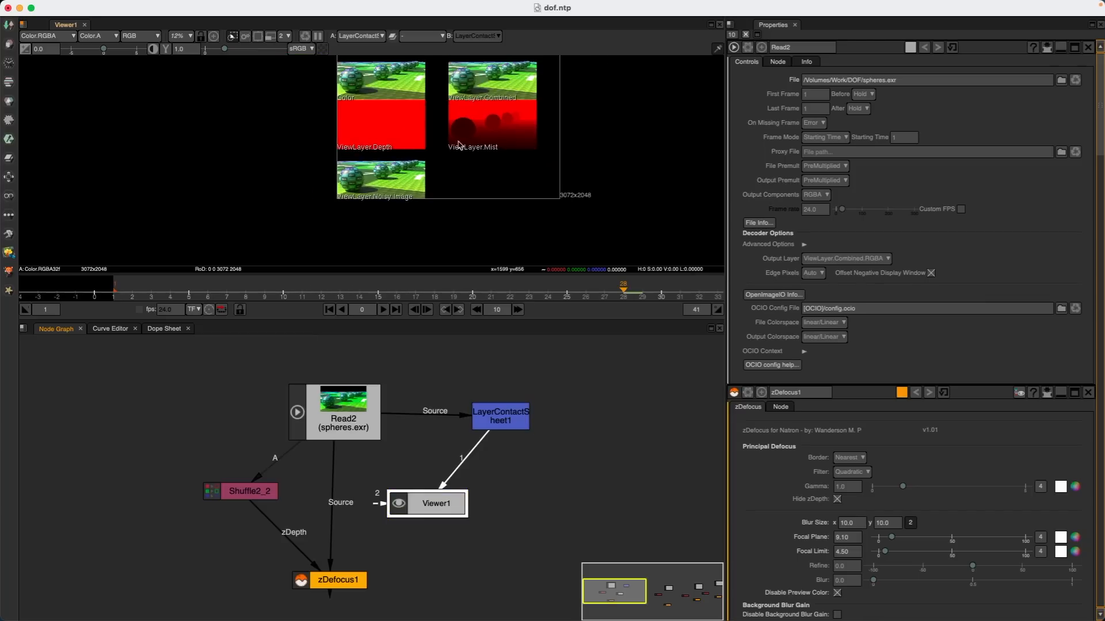
middle_click_drag(458, 144, 458, 182)
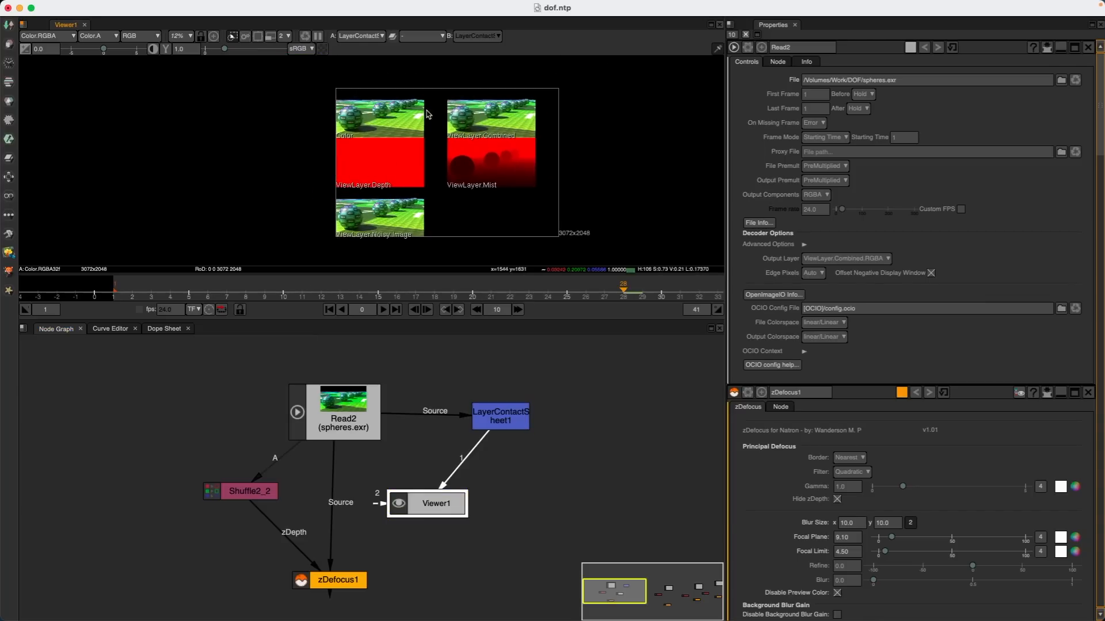
Show the Read2 image in the viewer again, and open the settings of the Shuffle2_2 node feeding zDefocus1.
left_click(344, 400)
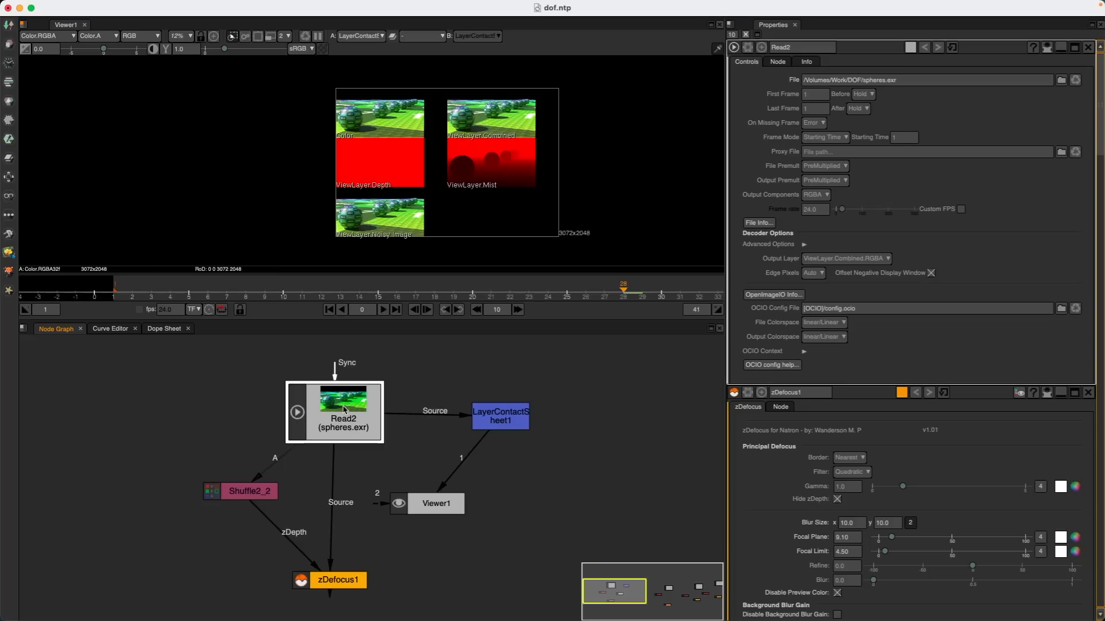
key("1")
left_click(333, 586)
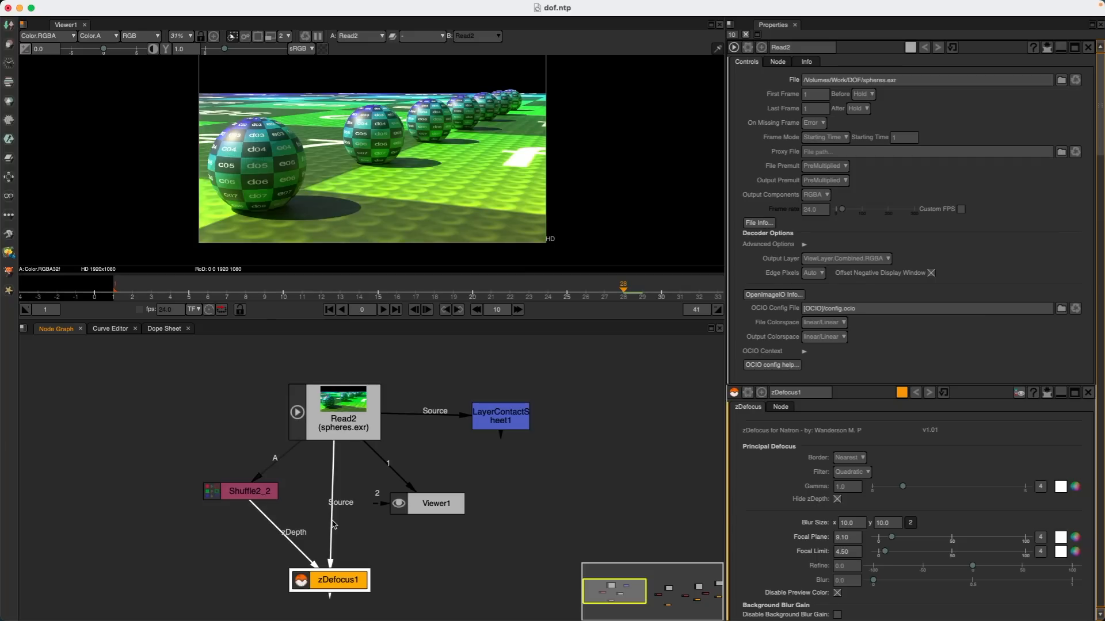
double_click(241, 491)
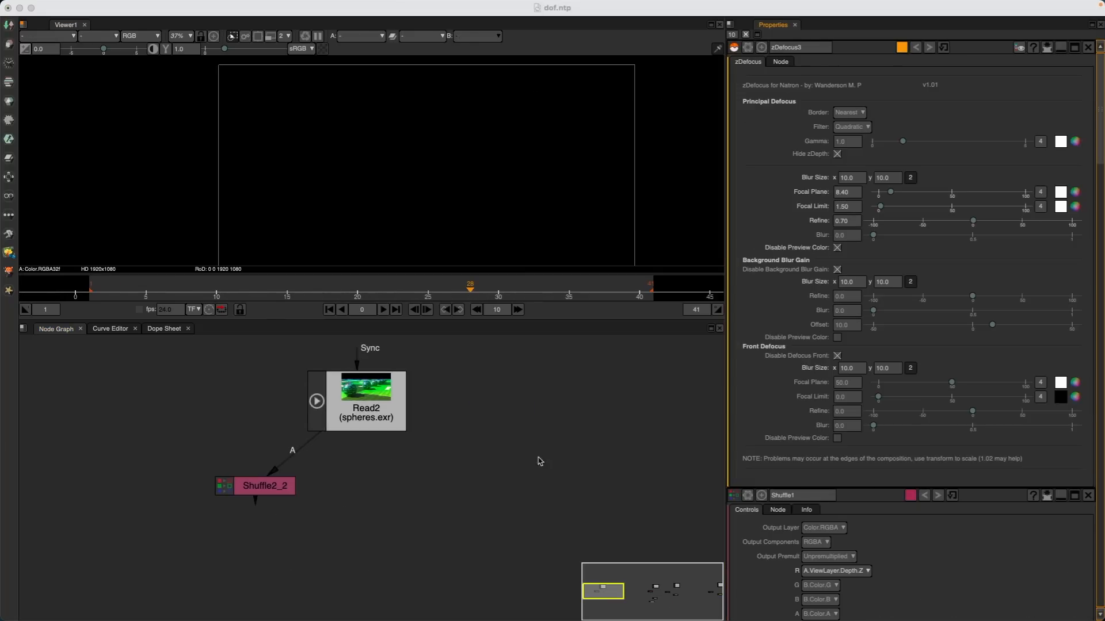
Add a zDefocus node with Shuffle2_2 as zDepth and Read2 as Source, show it in the viewer, and place it below Read2.
left_click(395, 476)
key("Tab")
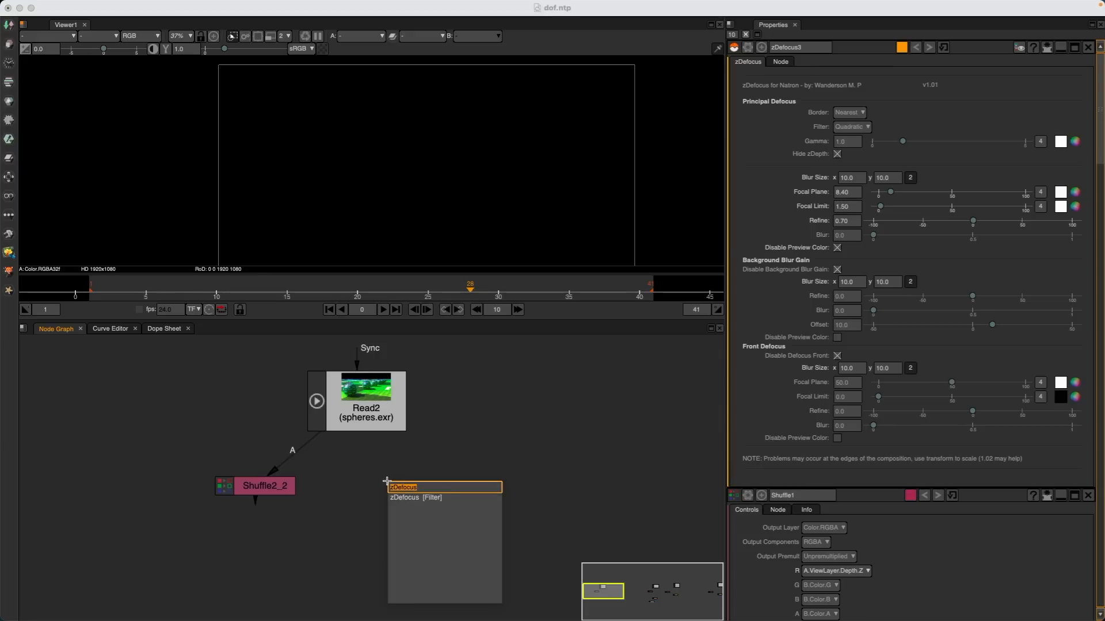
key("Return")
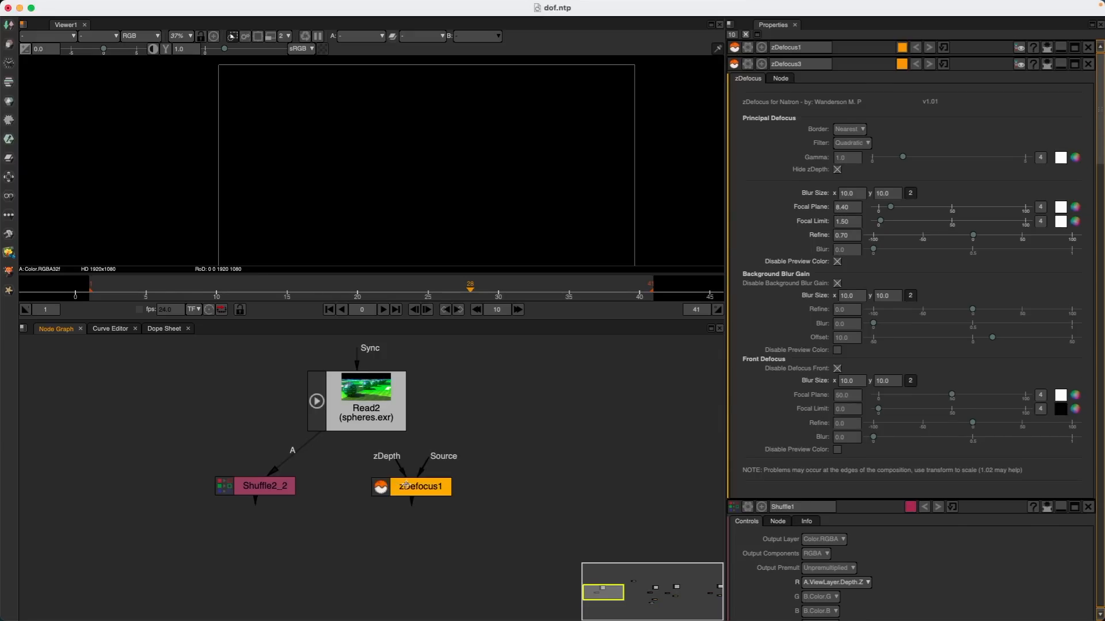
left_click_drag(398, 469, 377, 433)
left_click(397, 494)
key("1")
left_click_drag(397, 497, 349, 529)
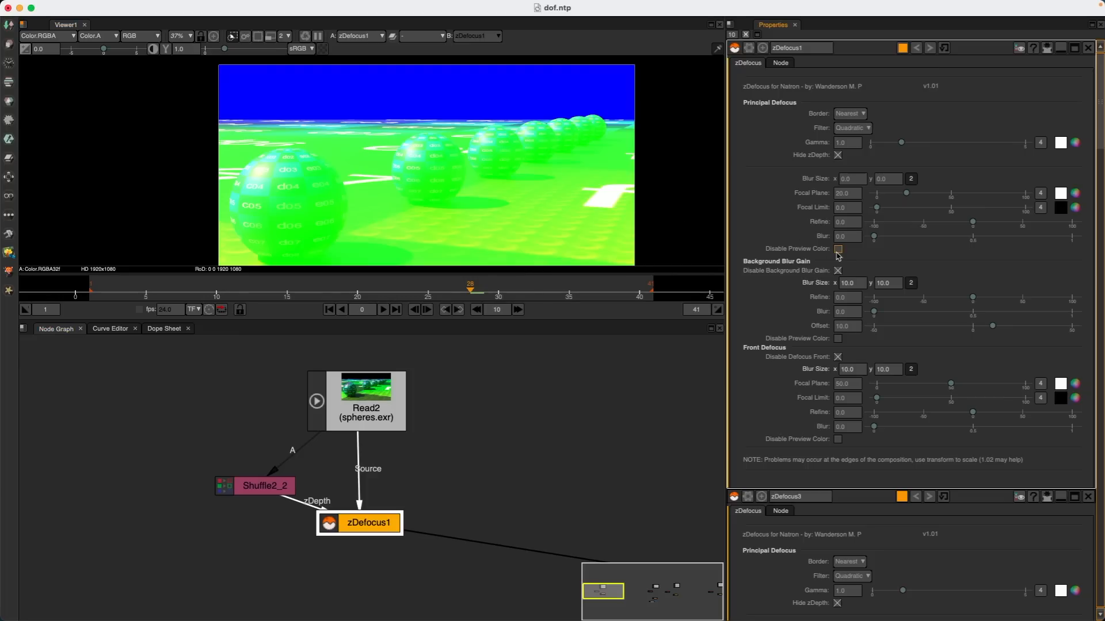
Set the principal defocus focal plane to 7.80 using the preview colors, and disable its preview color.
left_click(837, 249)
left_click(838, 249)
left_click(838, 249)
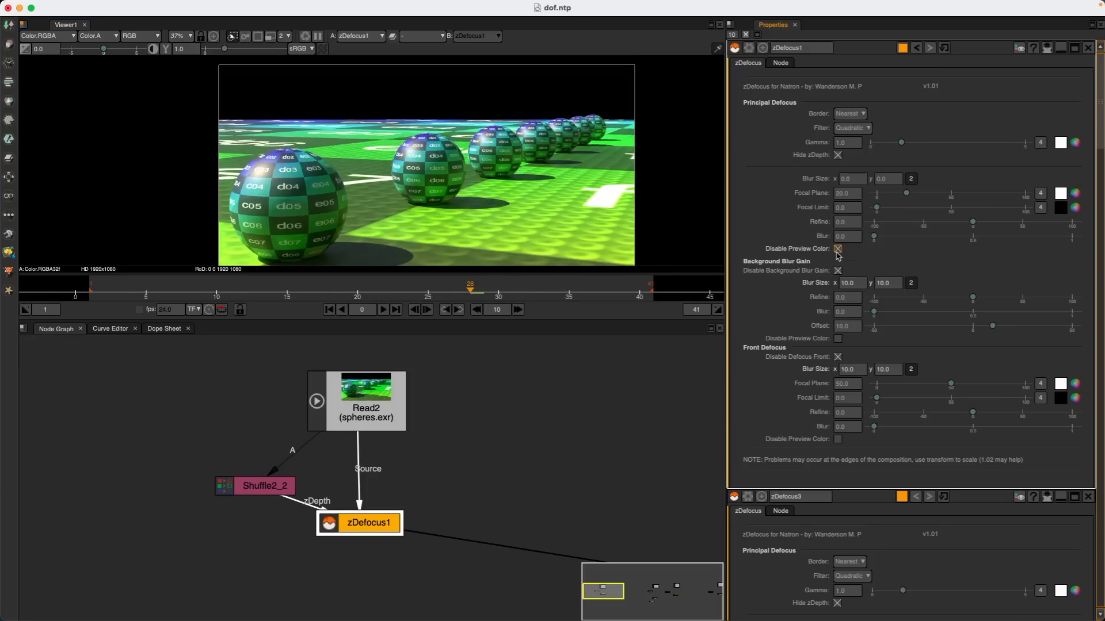
left_click(838, 249)
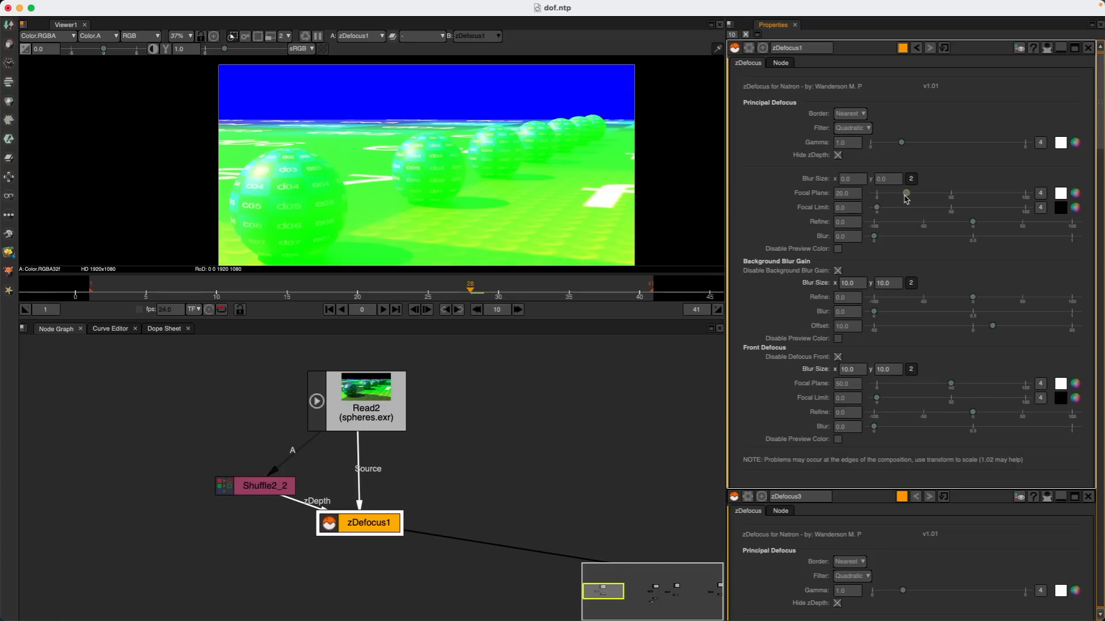
left_click_drag(905, 196, 889, 196)
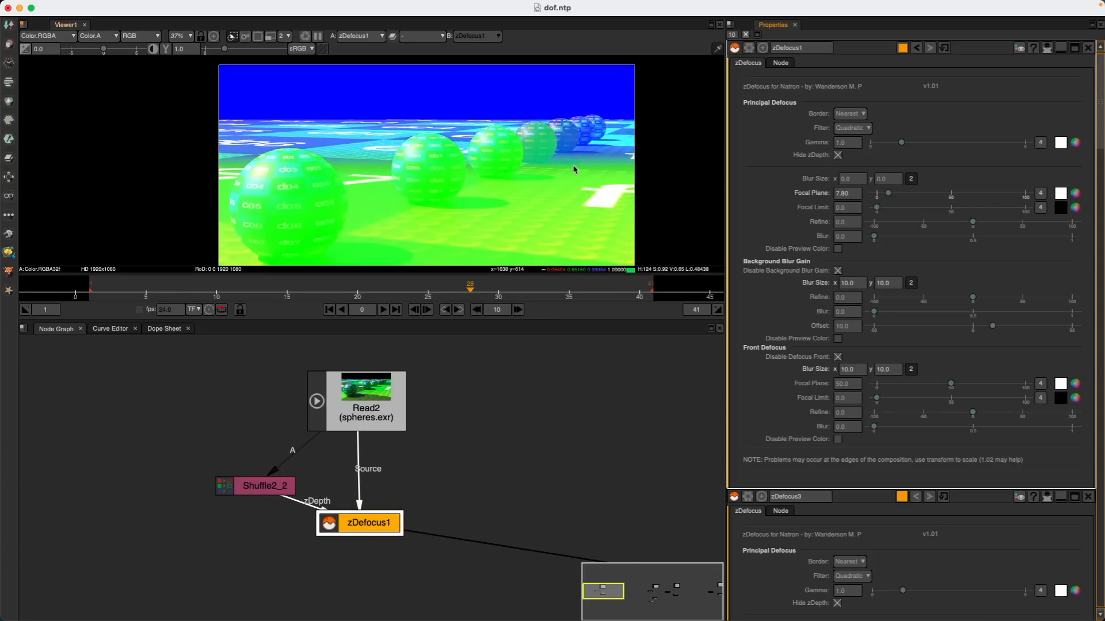
left_click(837, 250)
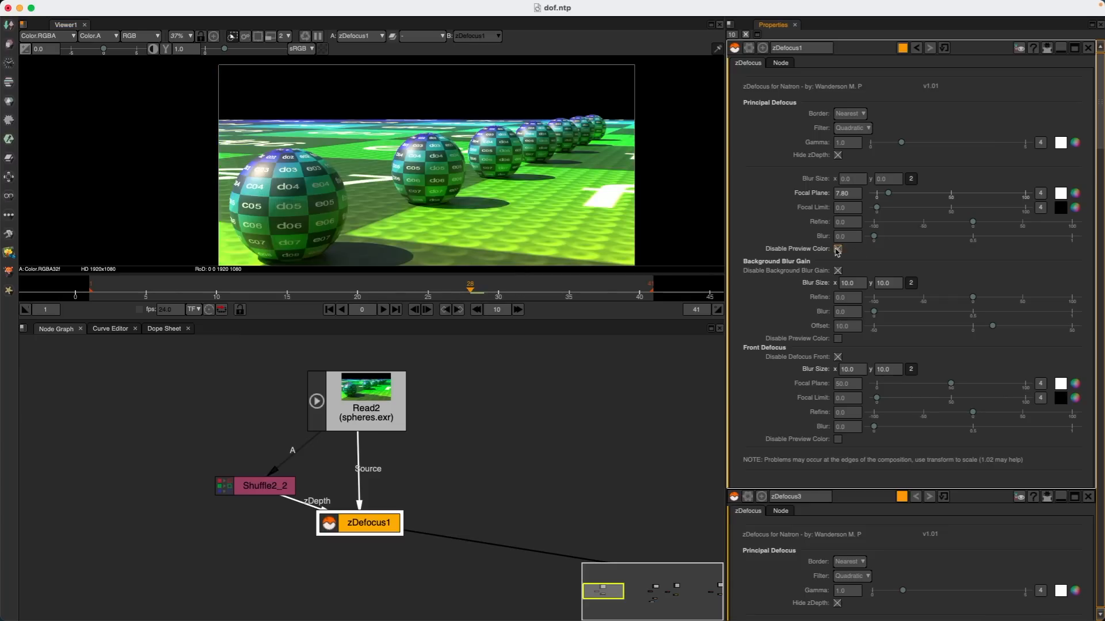
Set the principal defocus blur size to 10 in both x and y.
left_click(855, 179)
type("10")
key("Tab")
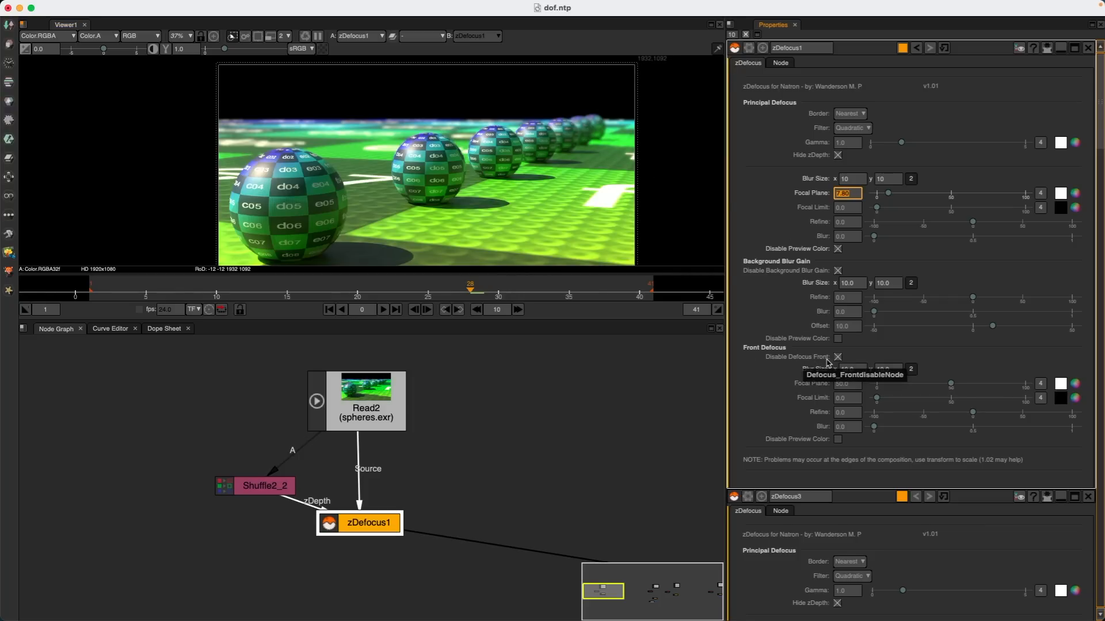
Enable the front defocus with a focal plane of 5.50 and its preview color disabled, and adjust its refine value.
left_click(838, 357)
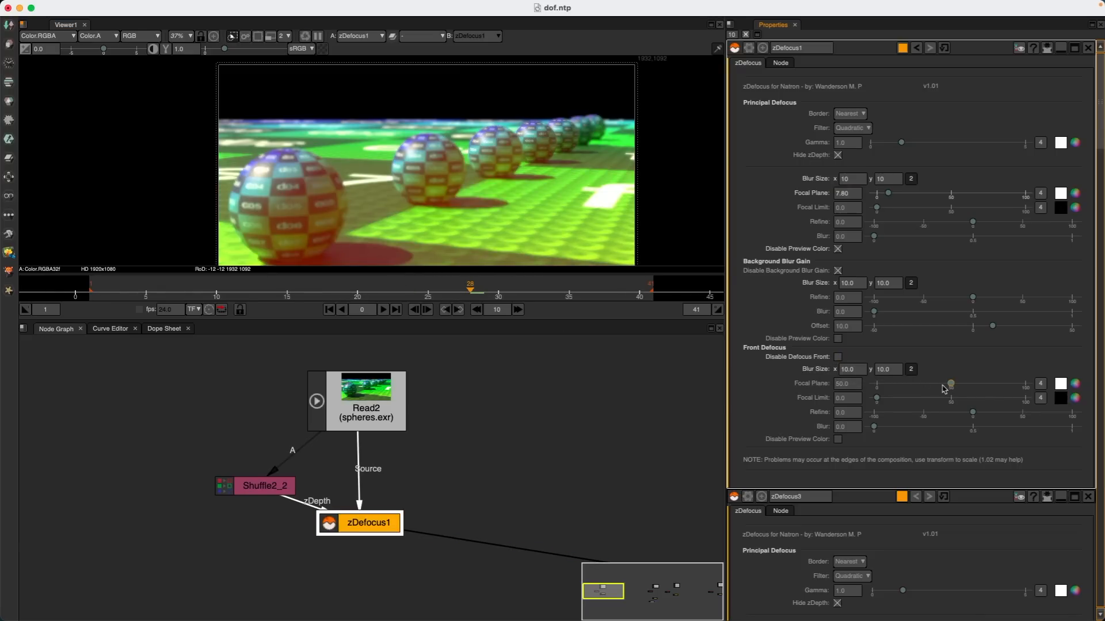
left_click_drag(944, 387, 885, 386)
left_click(838, 440)
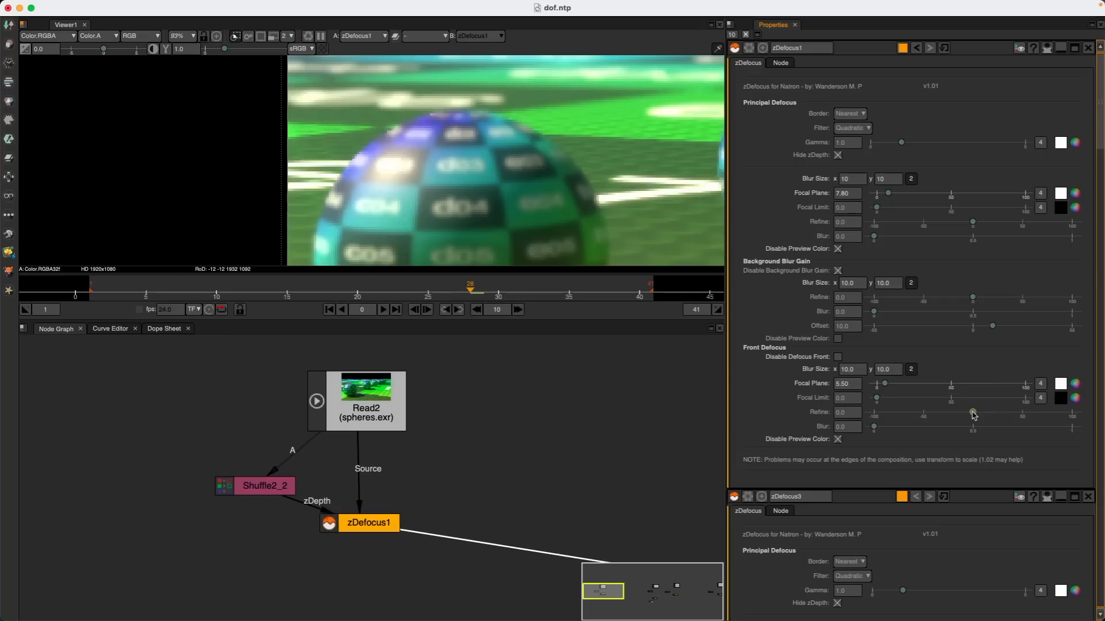
mouse_move(973, 412)
left_mouse_down()
mouse_move(988, 412)
mouse_move(971, 417)
left_mouse_up()
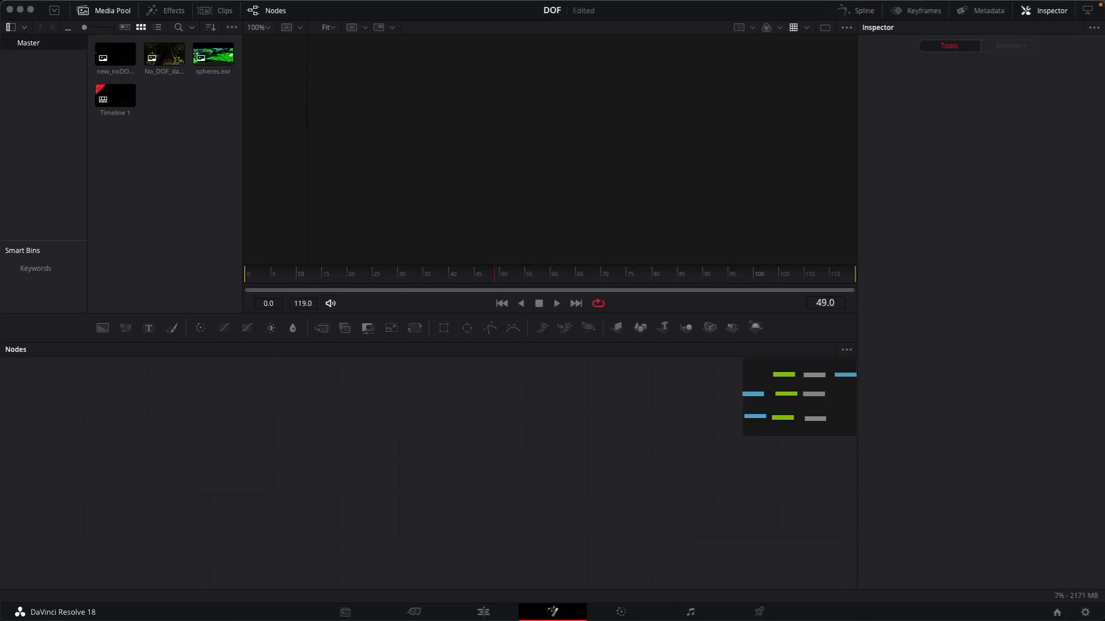
In DaVinci Resolve, add spheres.exr from the media pool to the node graph for viewing, and open its channel assignments.
left_click_drag(213, 55, 320, 435)
left_click(321, 432)
key("2")
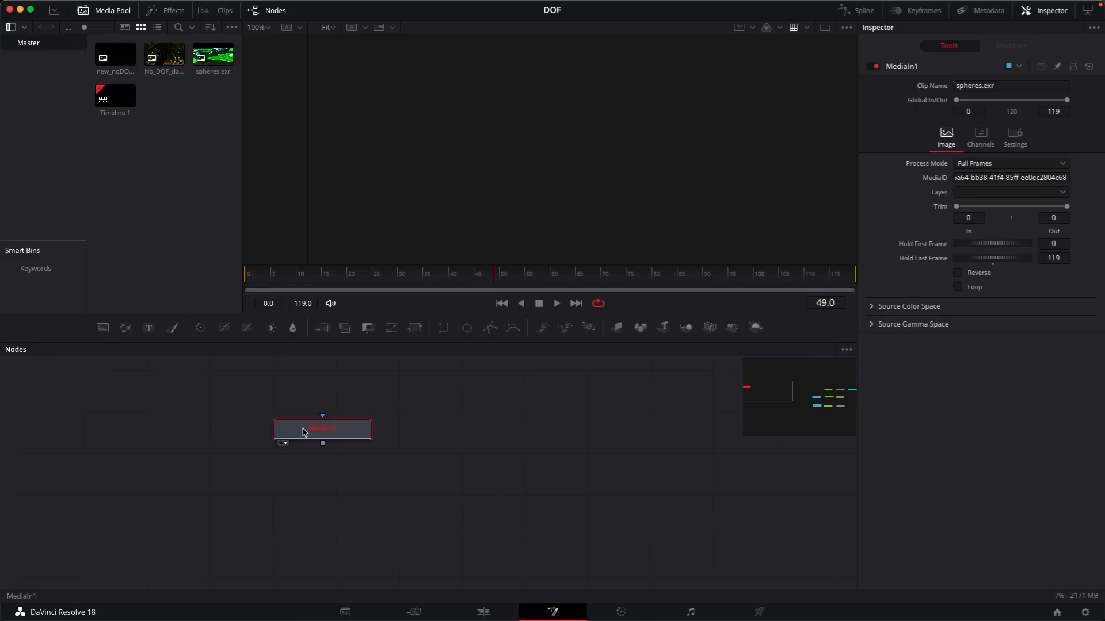
left_click(978, 133)
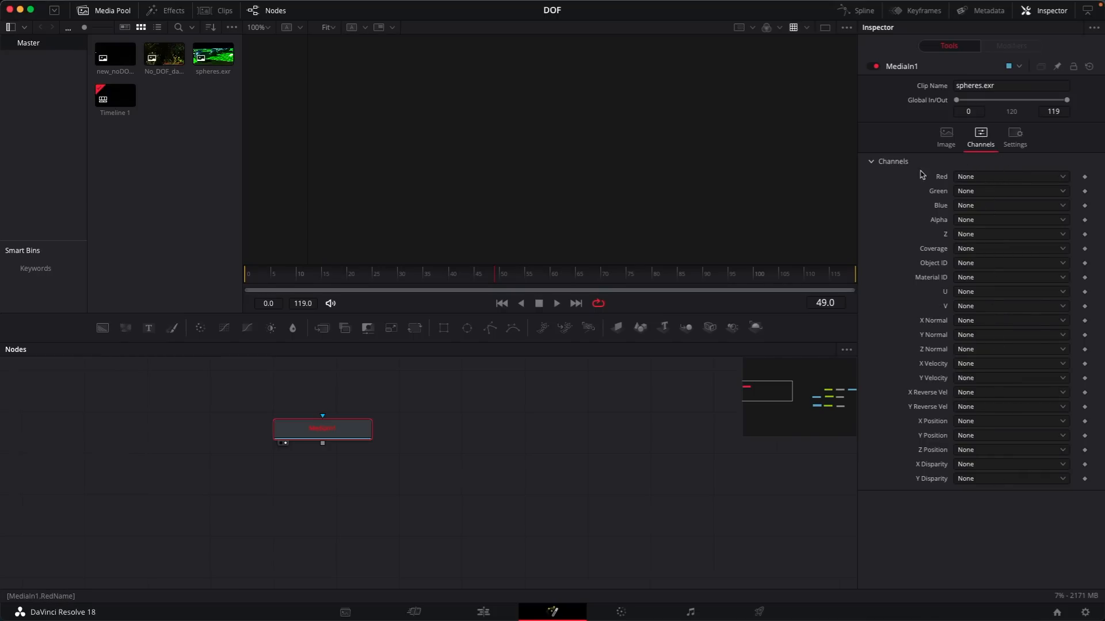
Map MediaIn1's red, green, blue and alpha to the matching ViewLayer.Combined channels and Z to ViewLayer.Depth.Z, and shift the node aside.
left_click(1022, 178)
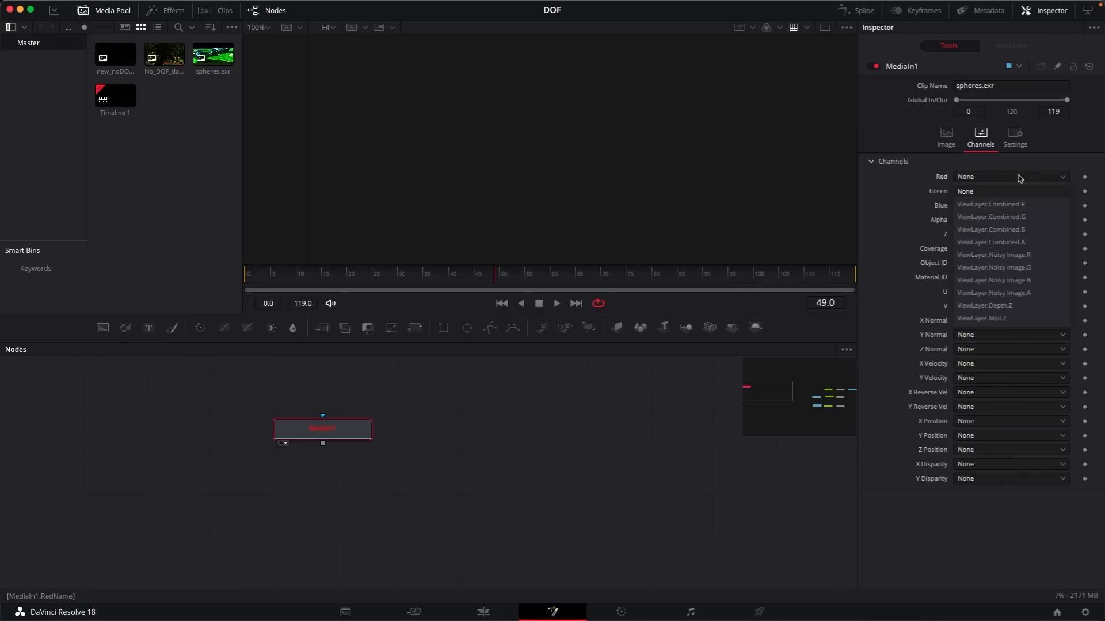
left_click(1016, 205)
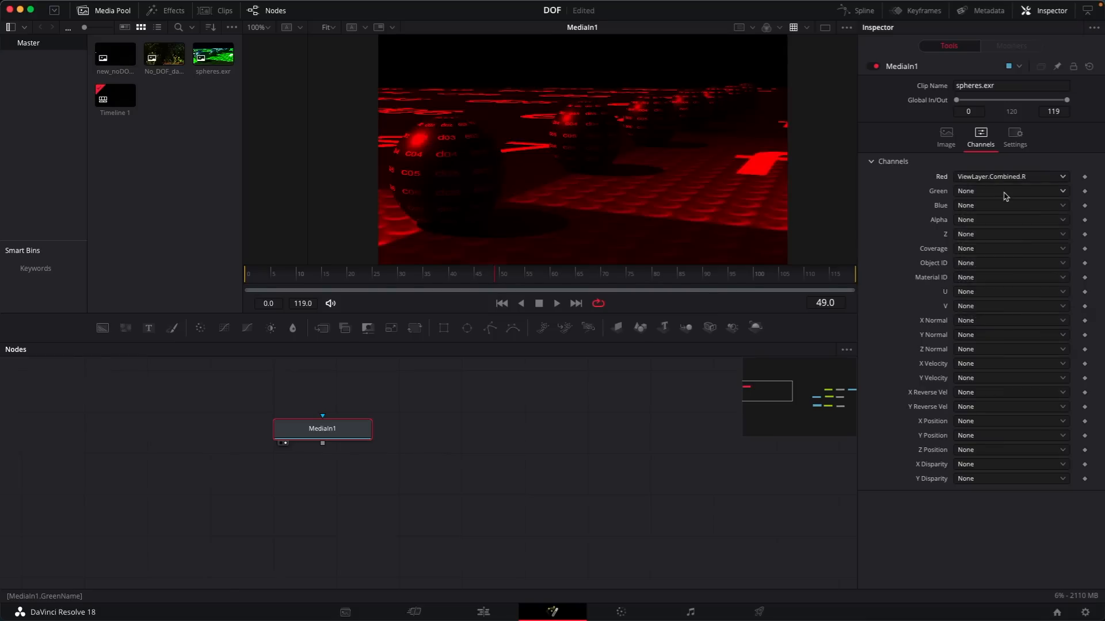
left_click(1007, 192)
left_click(1004, 231)
left_click(1001, 206)
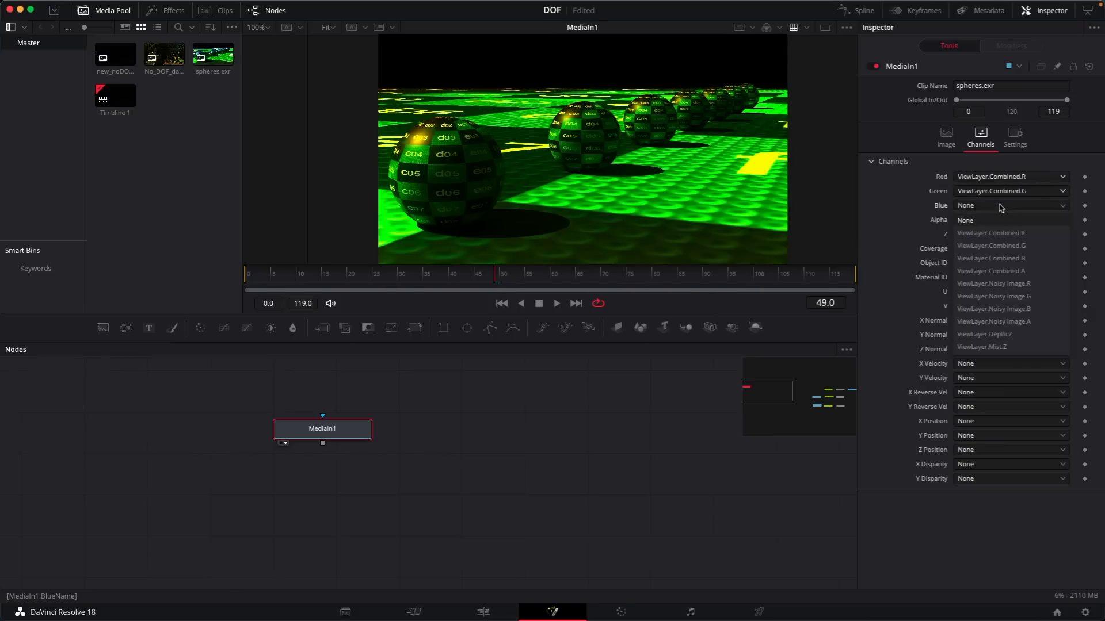
left_click(1001, 258)
left_click(1001, 220)
left_click(1000, 285)
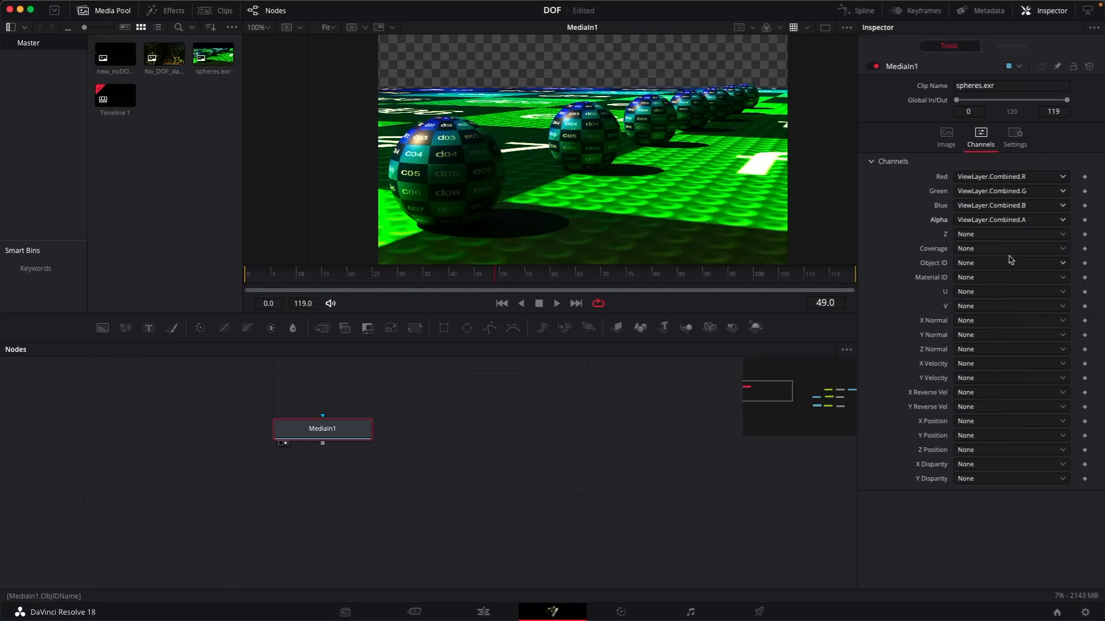
left_click(1001, 234)
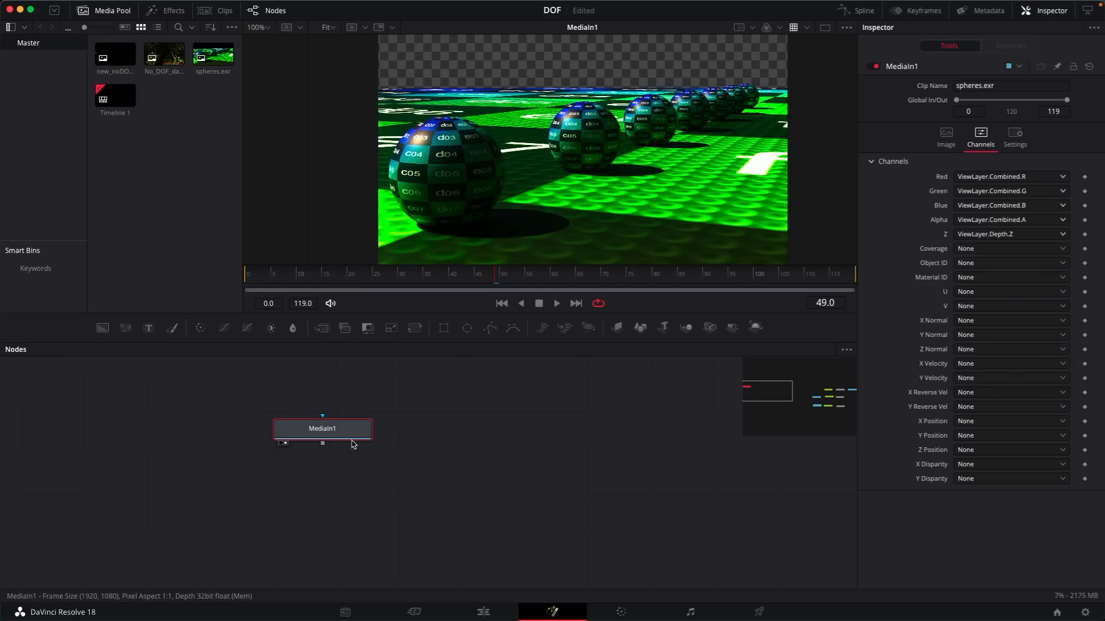
left_click_drag(332, 440, 280, 435)
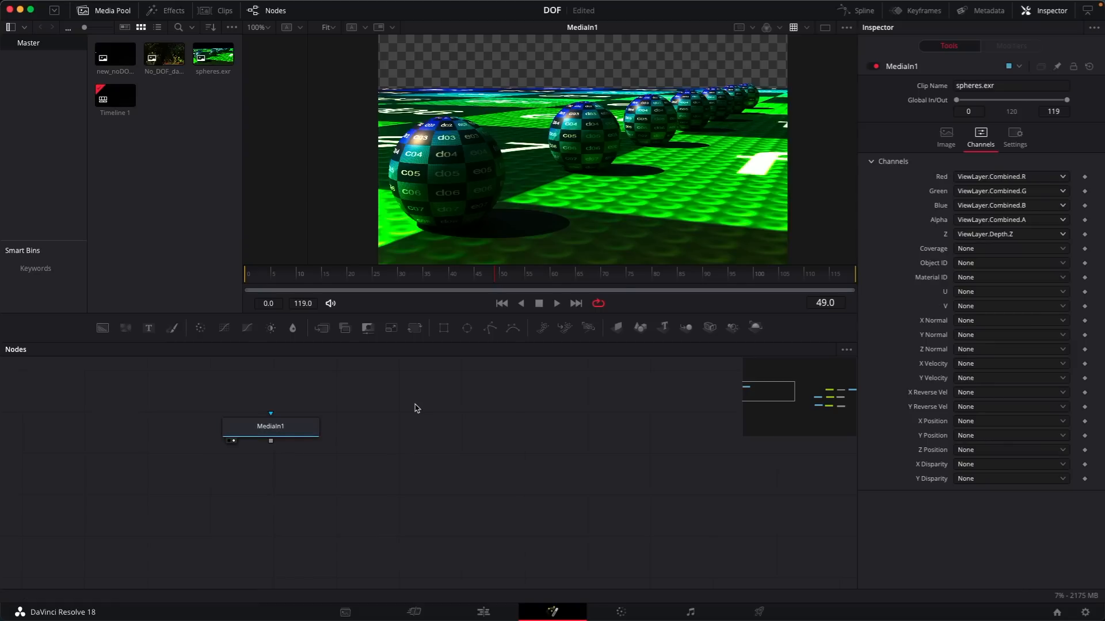
left_click(992, 250)
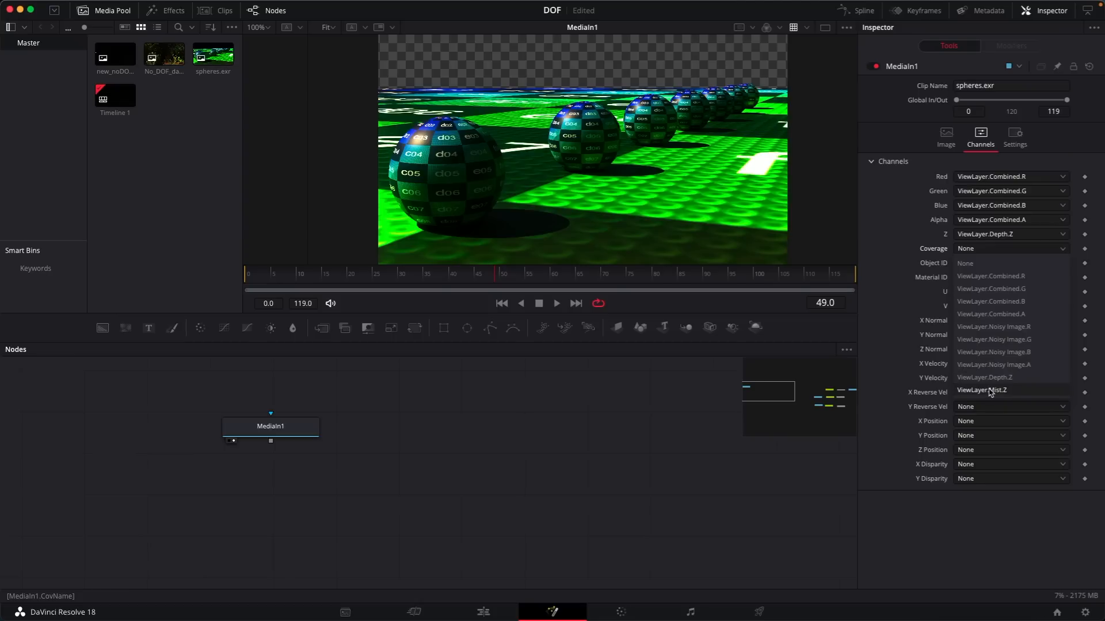
left_click(896, 332)
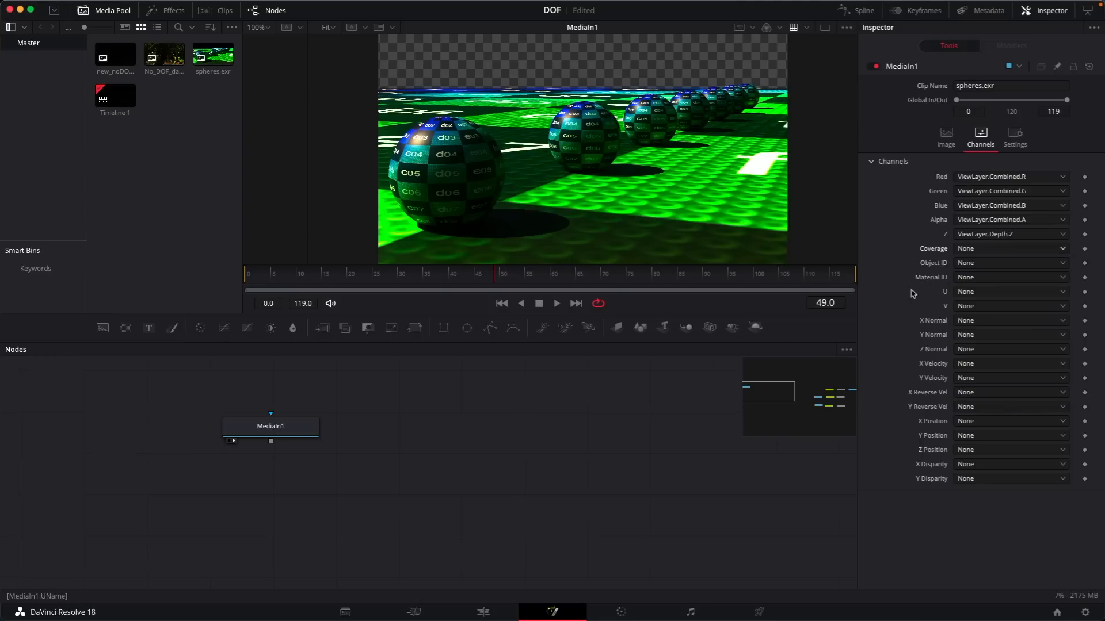
right_click(908, 358)
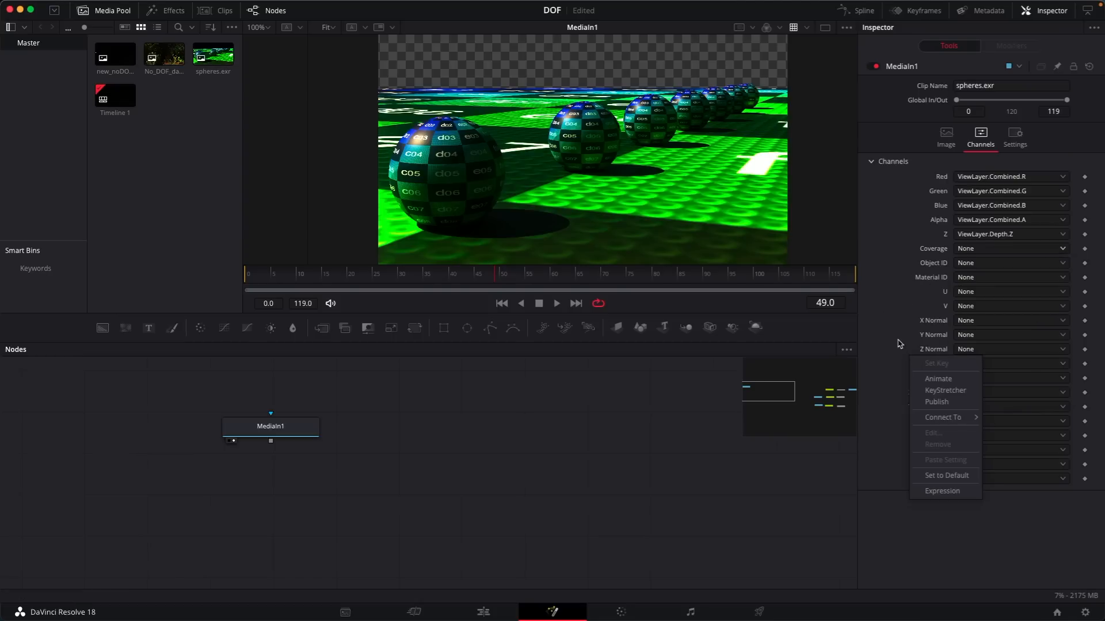
left_click(896, 331)
right_click(892, 326)
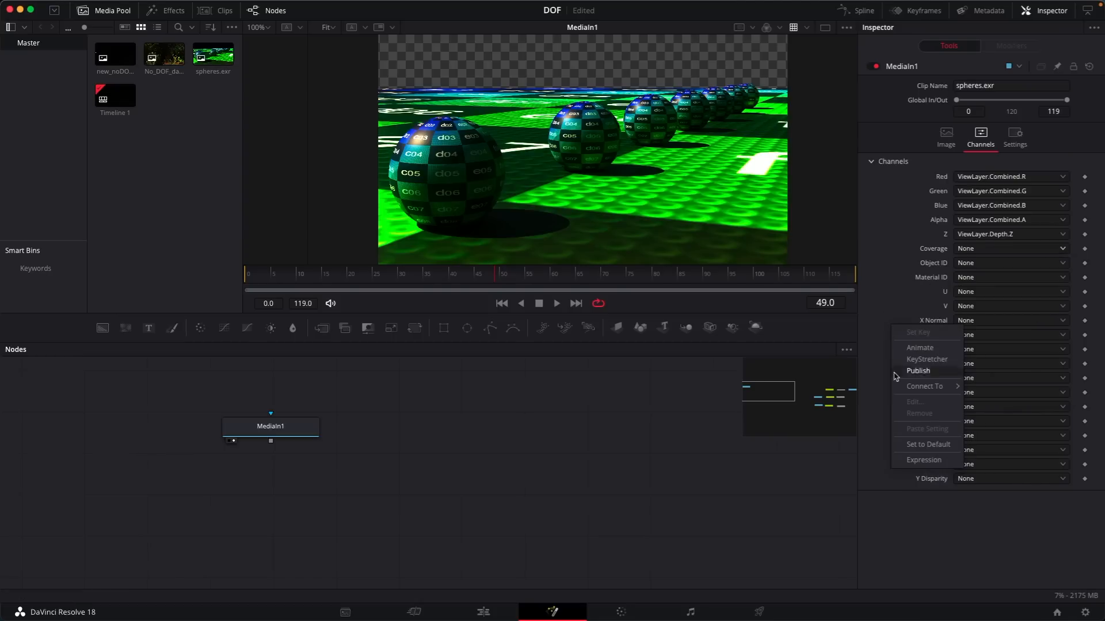
left_click(892, 275)
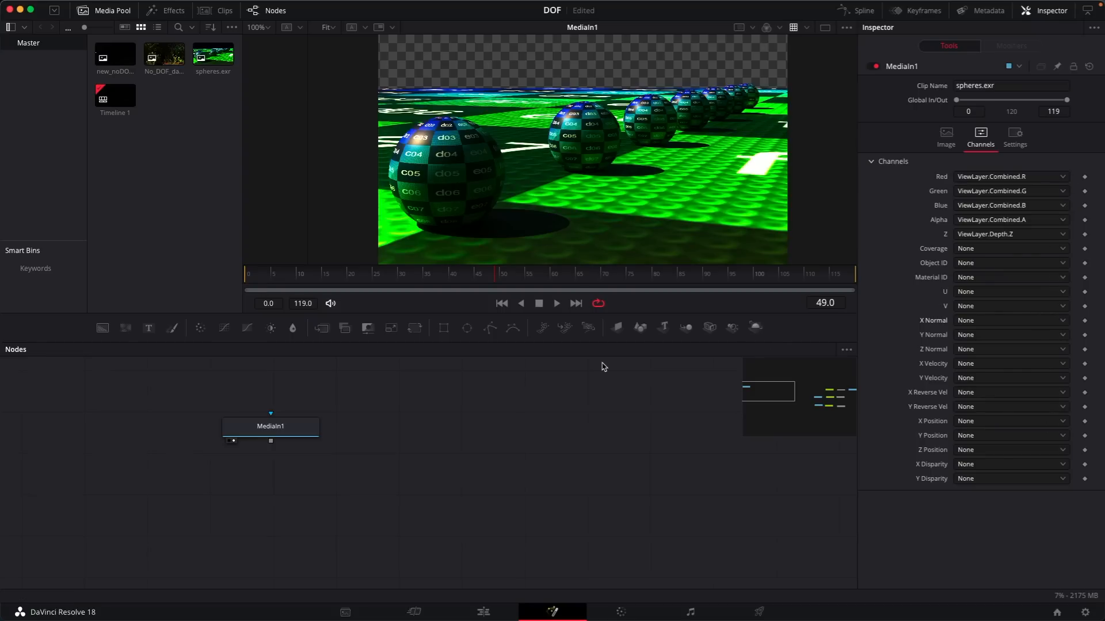
middle_click_drag(586, 385, 540, 390)
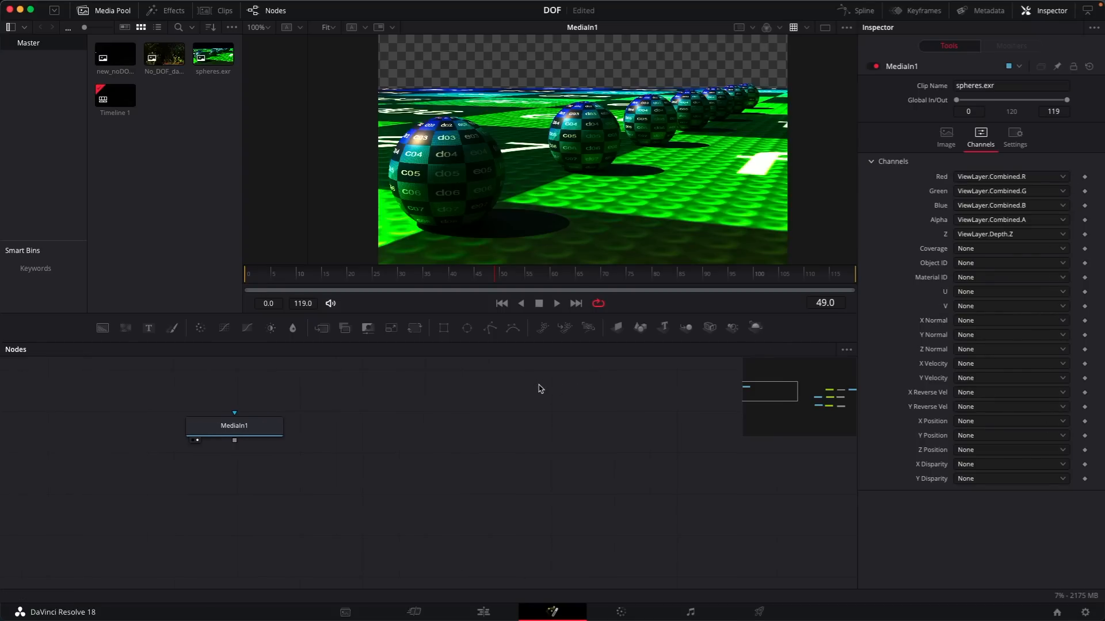
left_click(260, 429)
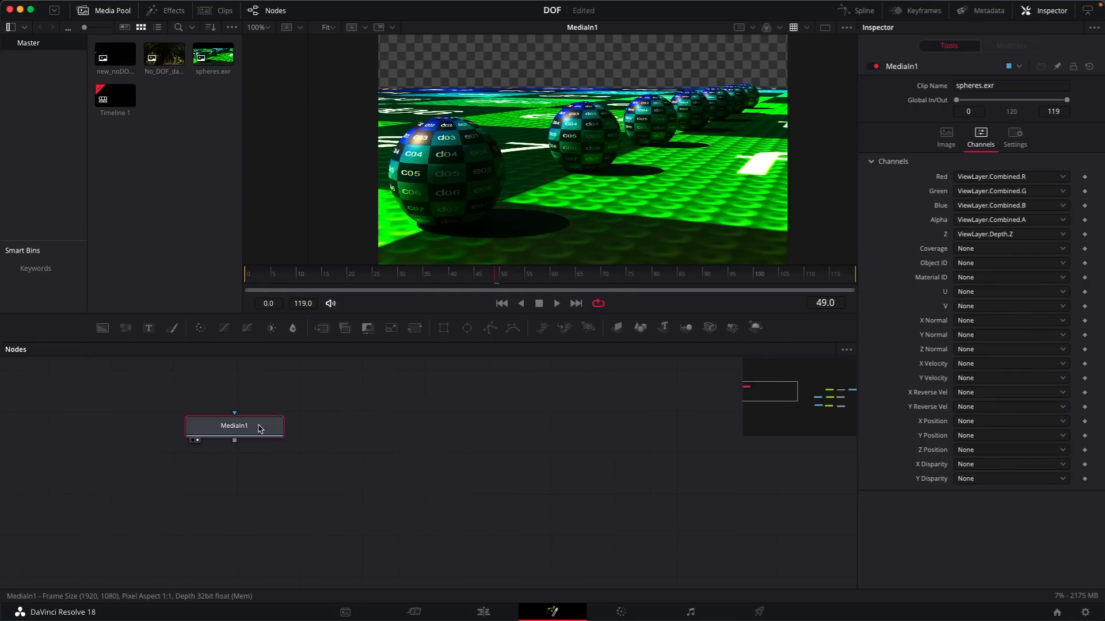
right_click(258, 428)
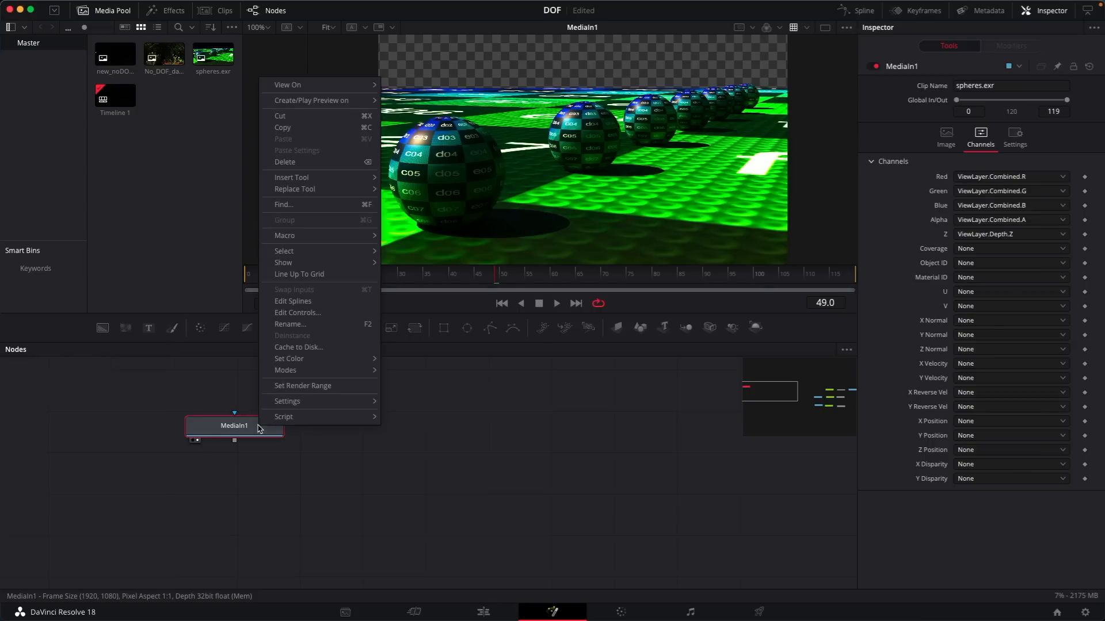
mouse_move(321, 417)
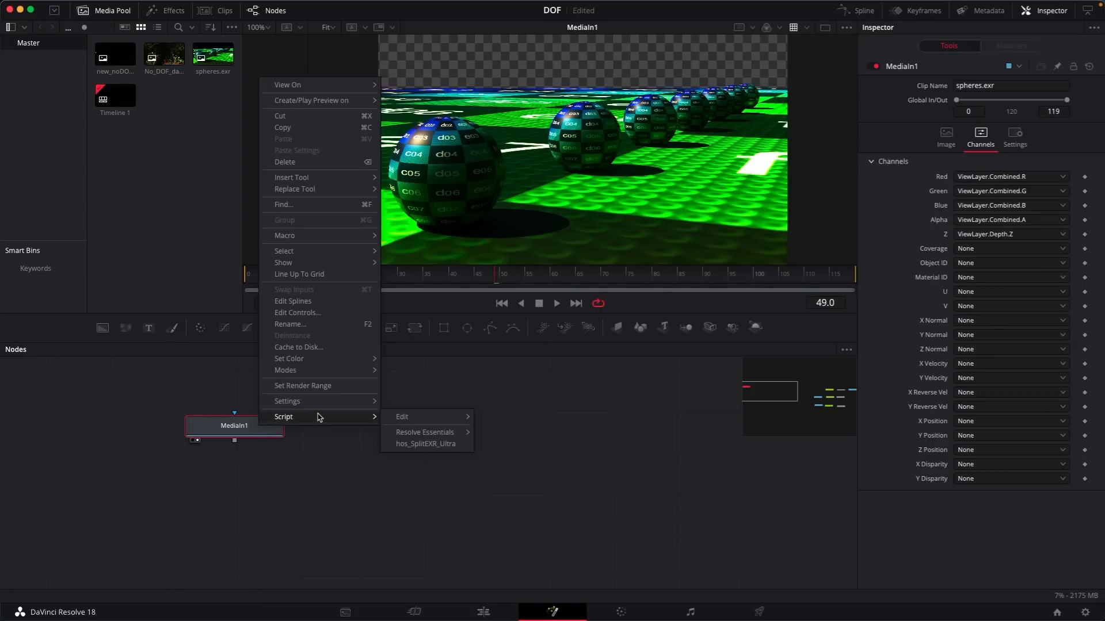
left_click(427, 444)
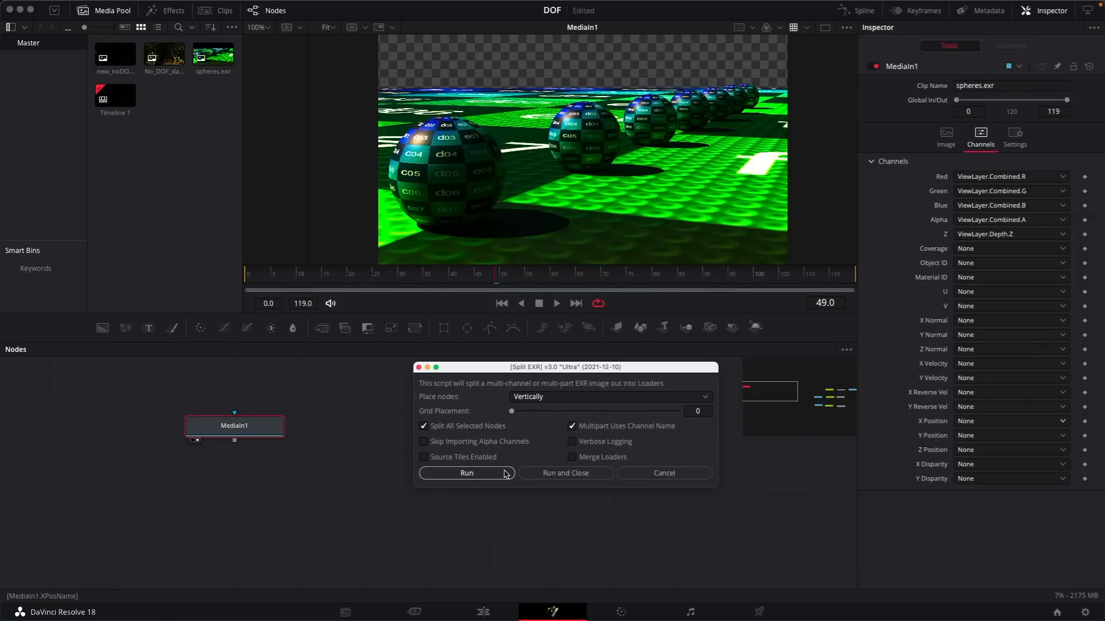
left_click(687, 473)
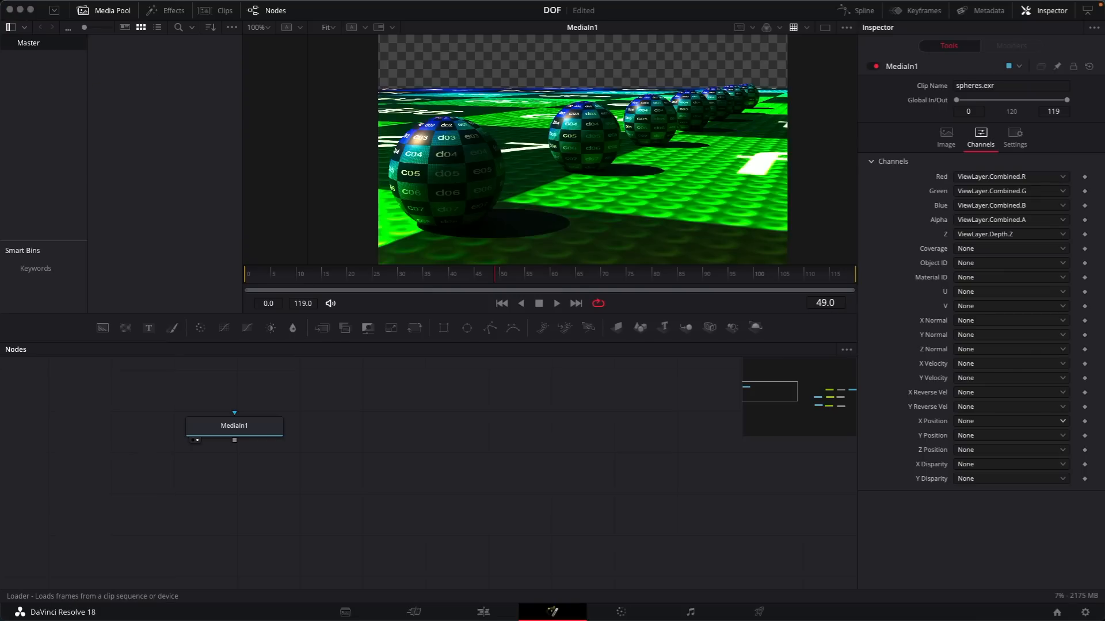
Add a Loader node that reads spheres.exr, view its output, and open its format channel assignments.
type("load")
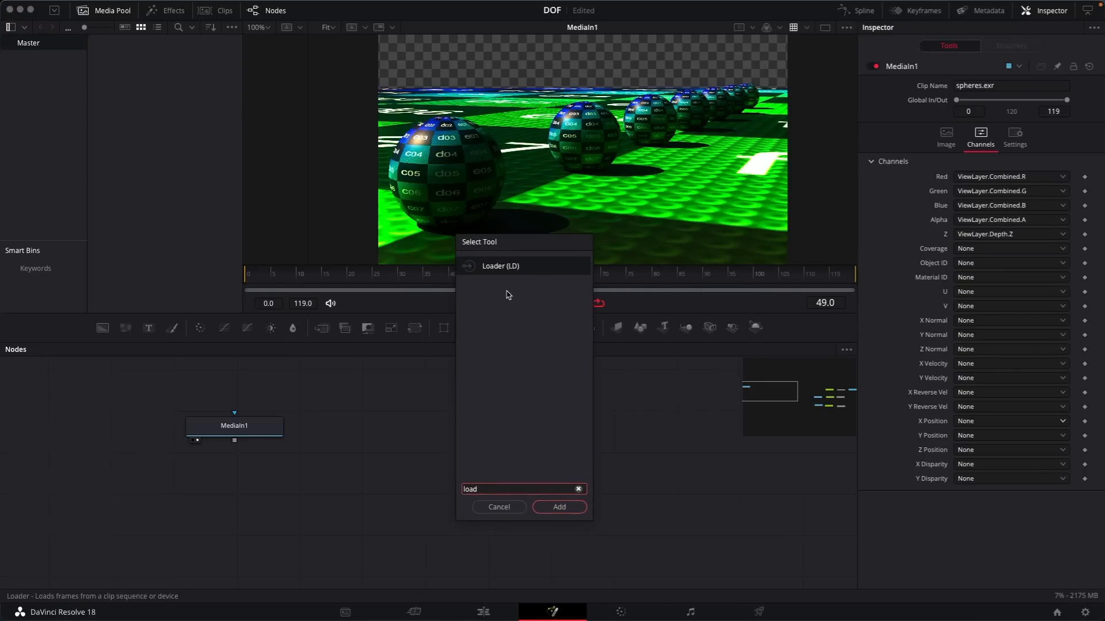
key("Return")
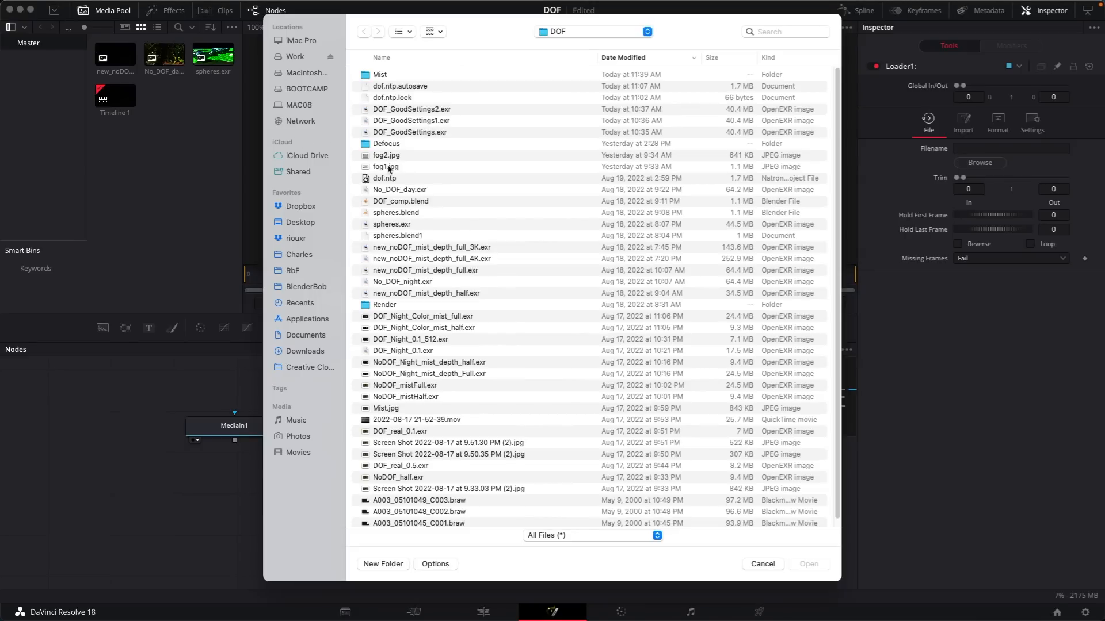
double_click(389, 226)
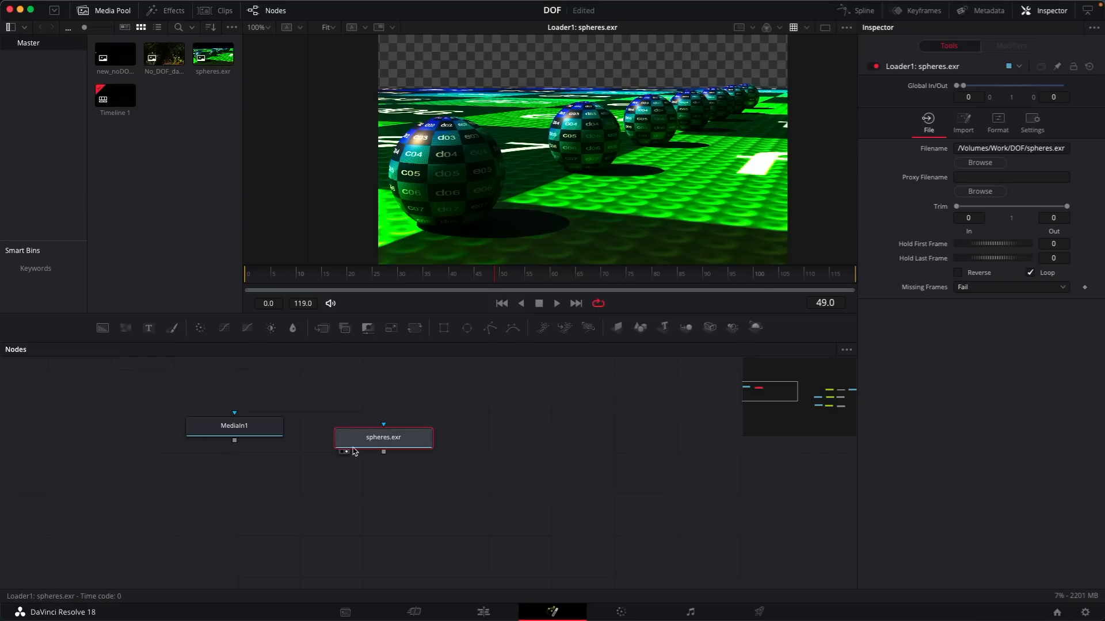
left_click(997, 122)
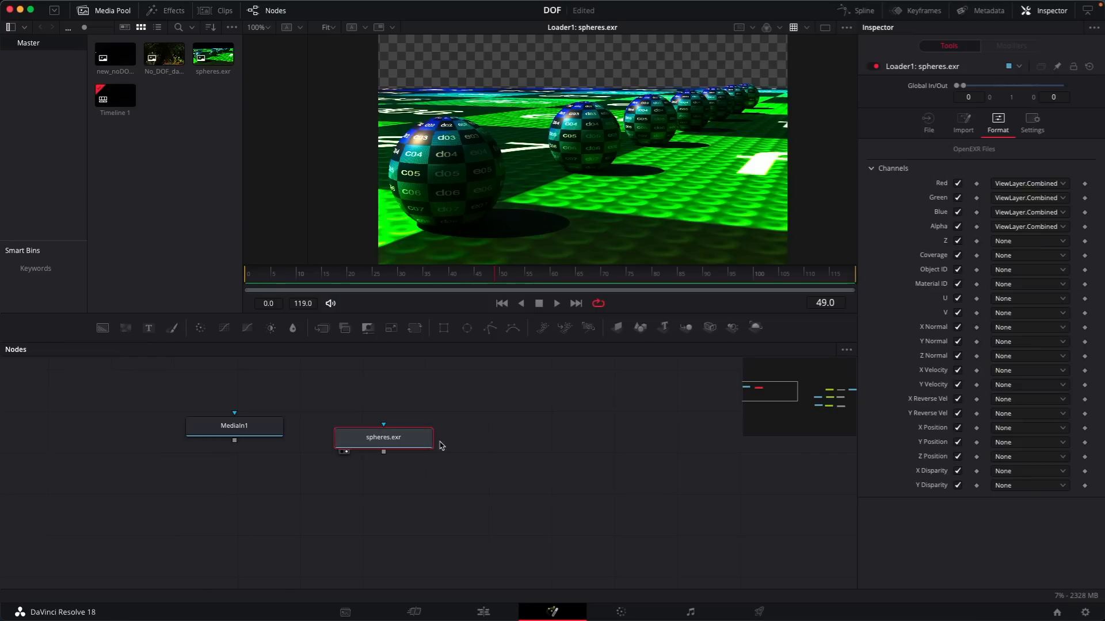
Run the hos_SplitEXR_Ultra script on the spheres.exr loader, placing the split layer nodes vertically, and close the script.
right_click(396, 441)
mouse_move(460, 427)
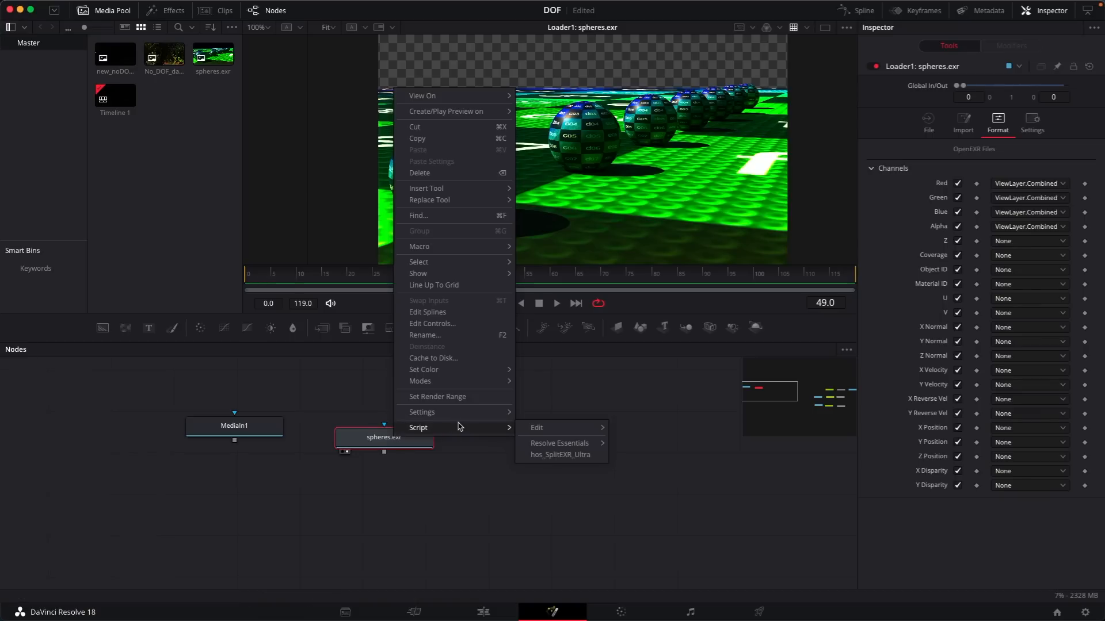
left_click(552, 455)
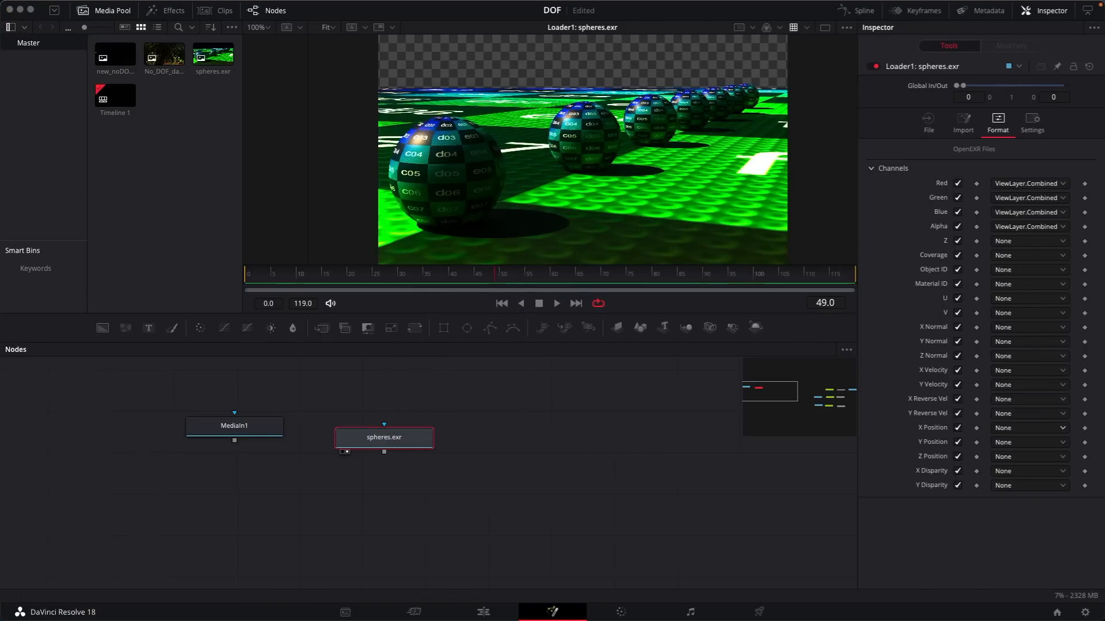
left_click(579, 448)
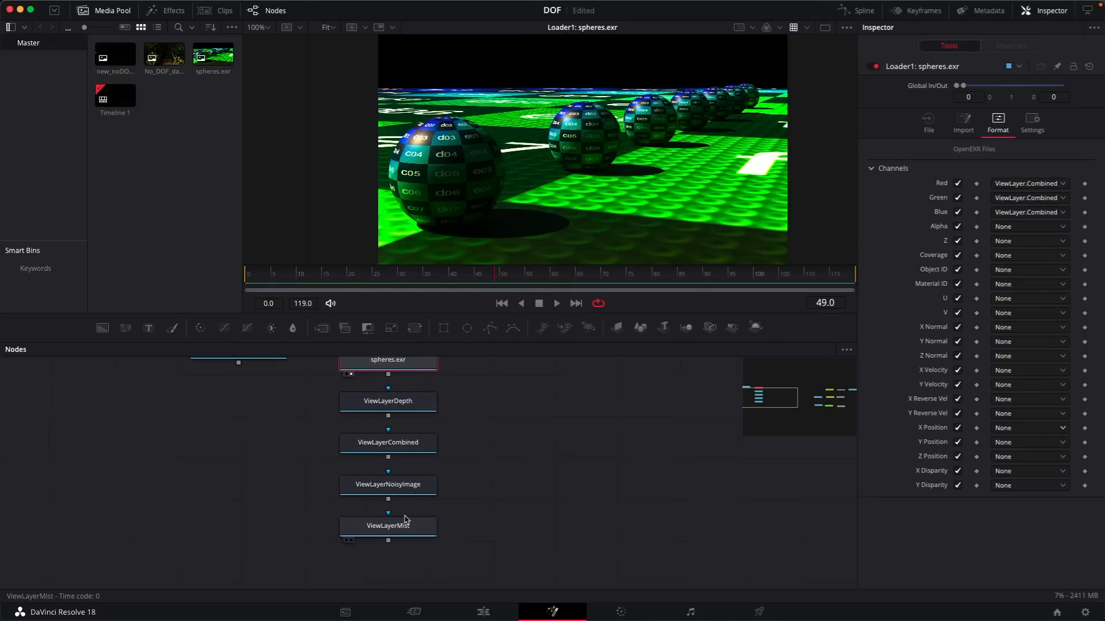
Inspect the split loader nodes for the depth, combined, noisy image and mist layers.
scroll(407, 518, "down", 1)
middle_click_drag(508, 414, 485, 449)
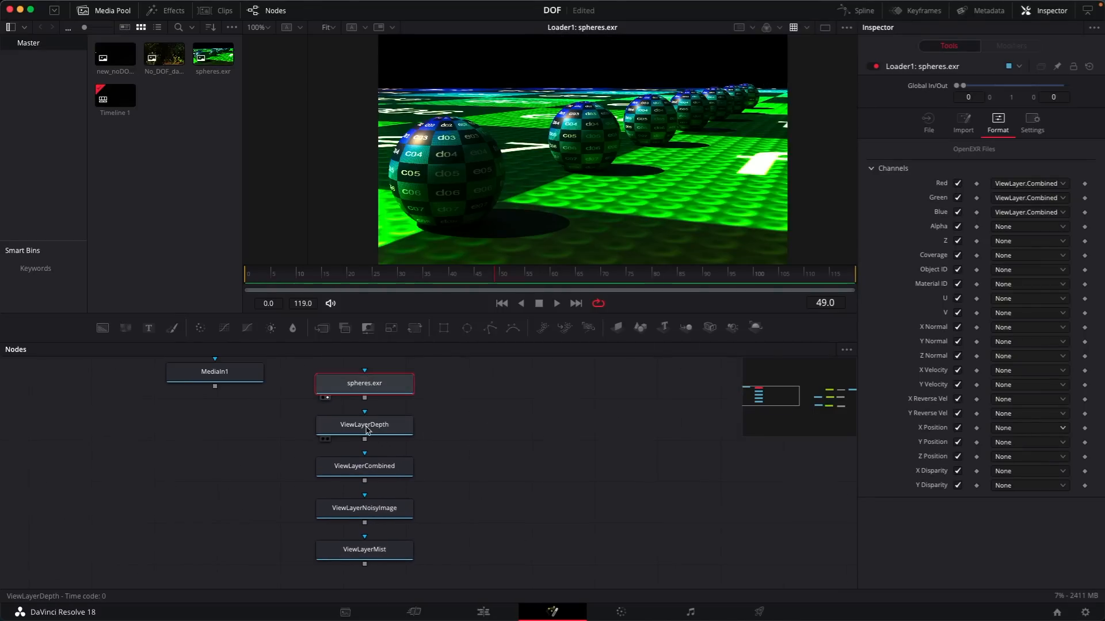
left_click(367, 430)
left_click(374, 477)
left_click(368, 516)
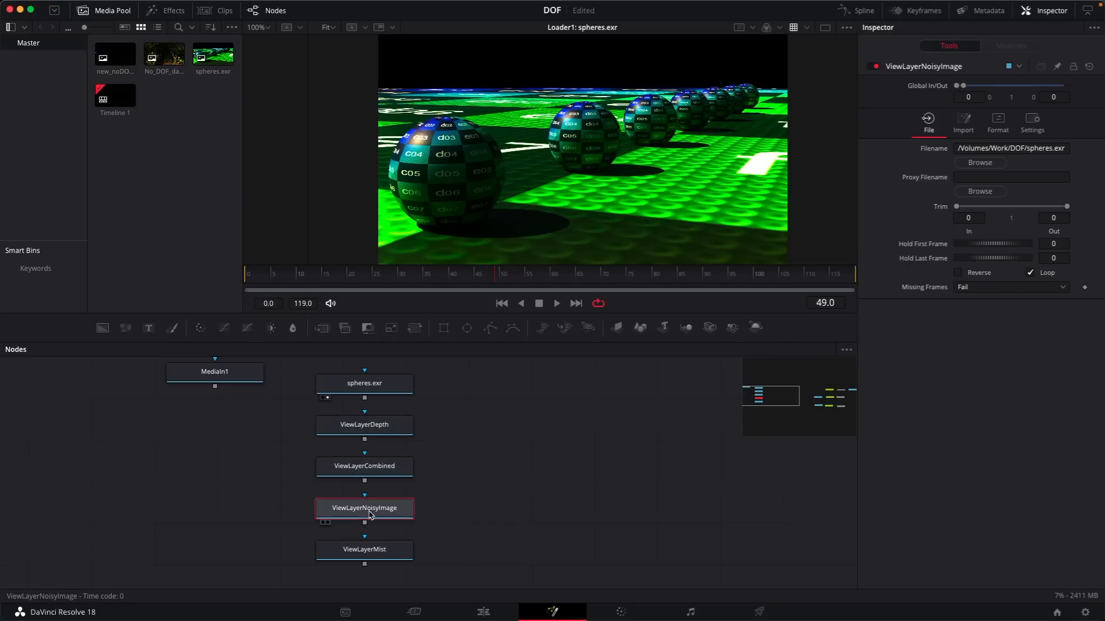
left_click(379, 554)
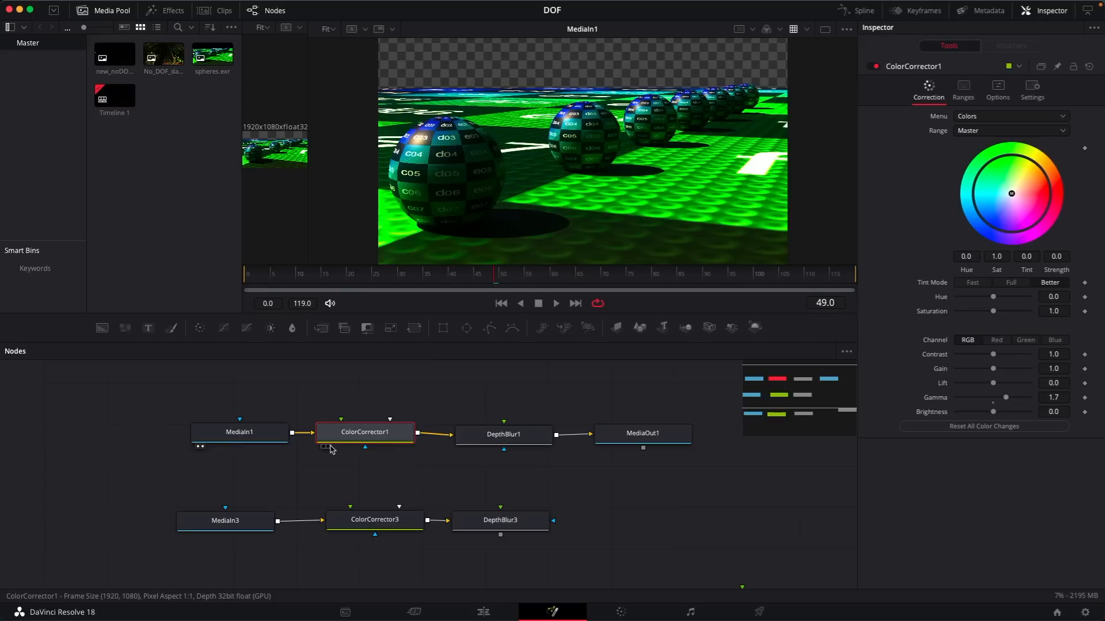
View the ColorCorrector1 output, select DepthBlur1 to show its settings, and view the blurred result.
left_click(327, 447)
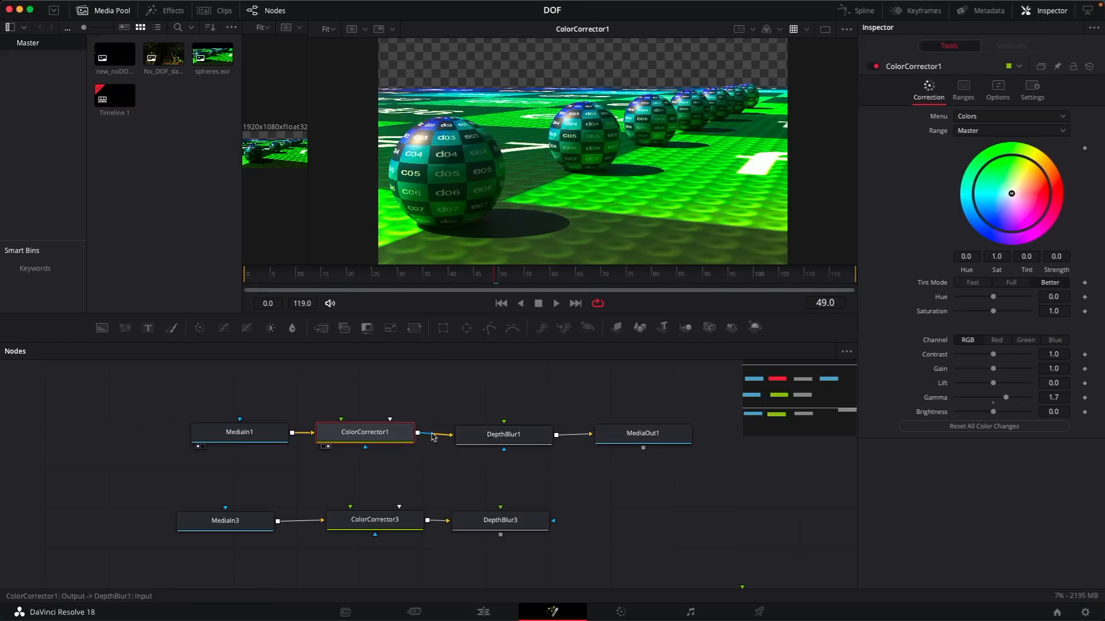
left_click(520, 441)
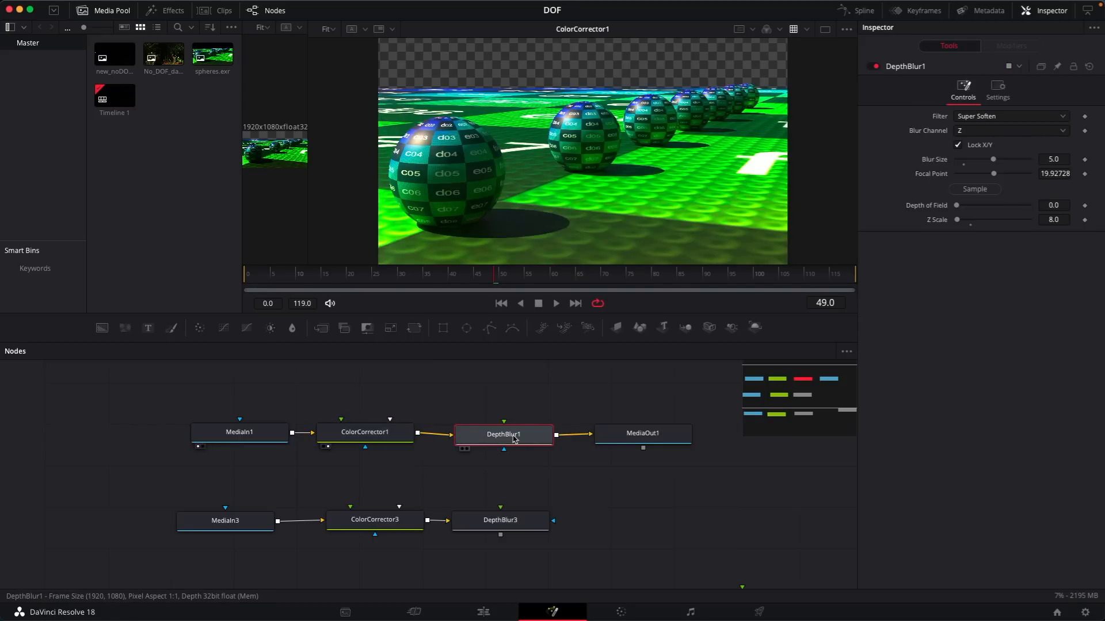
mouse_move(502, 441)
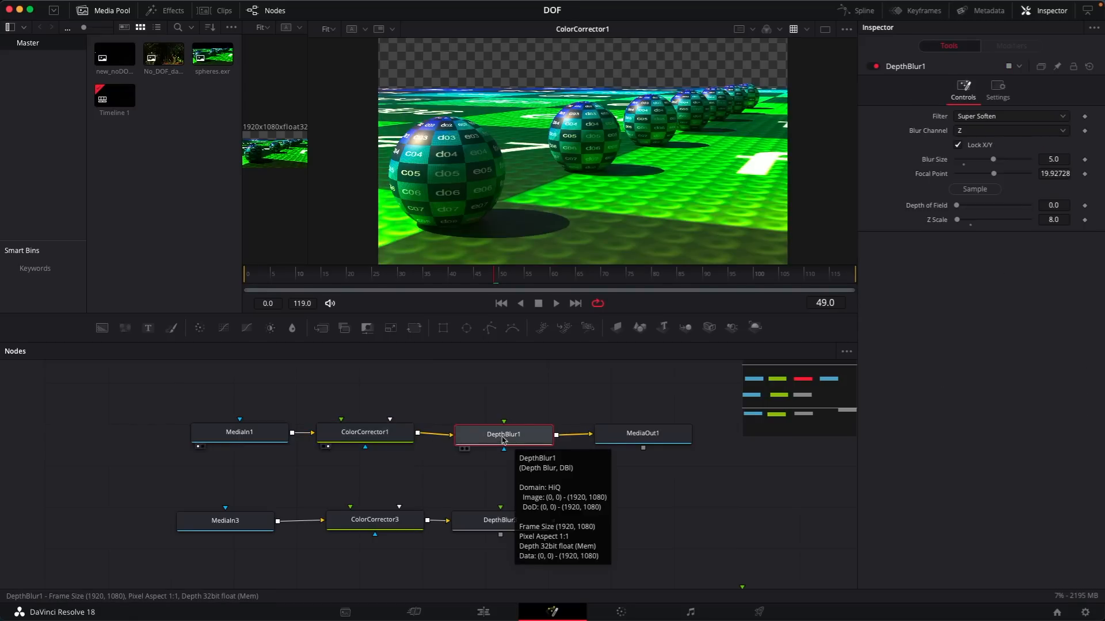
left_click(465, 449)
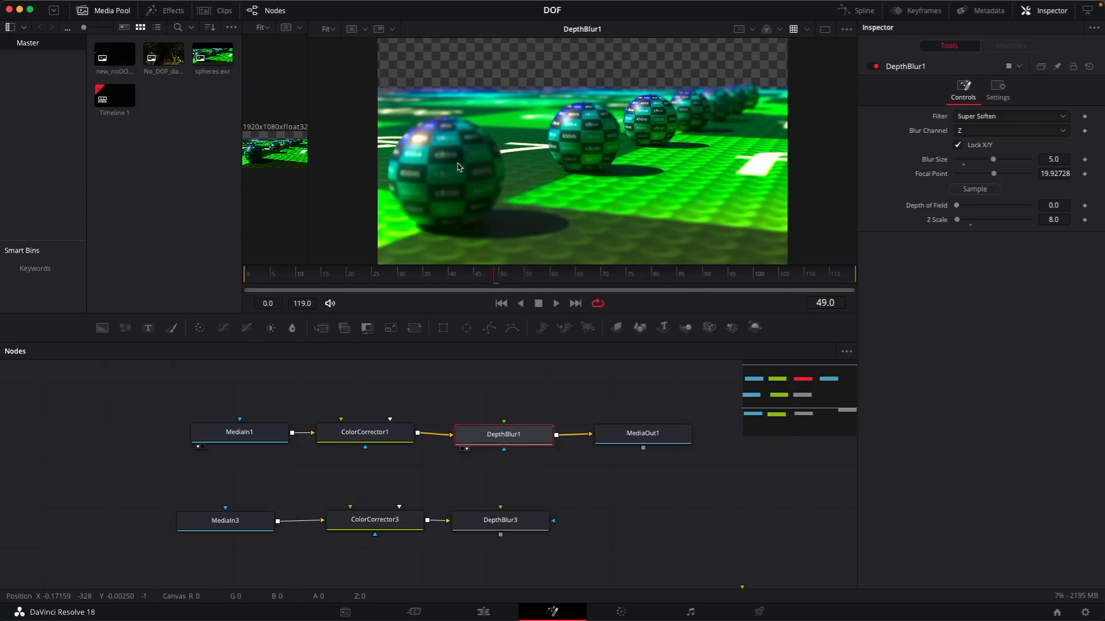
Examine the quality of the depth blur on the foreground sphere and on the distant spheres.
scroll(460, 170, "up", 5)
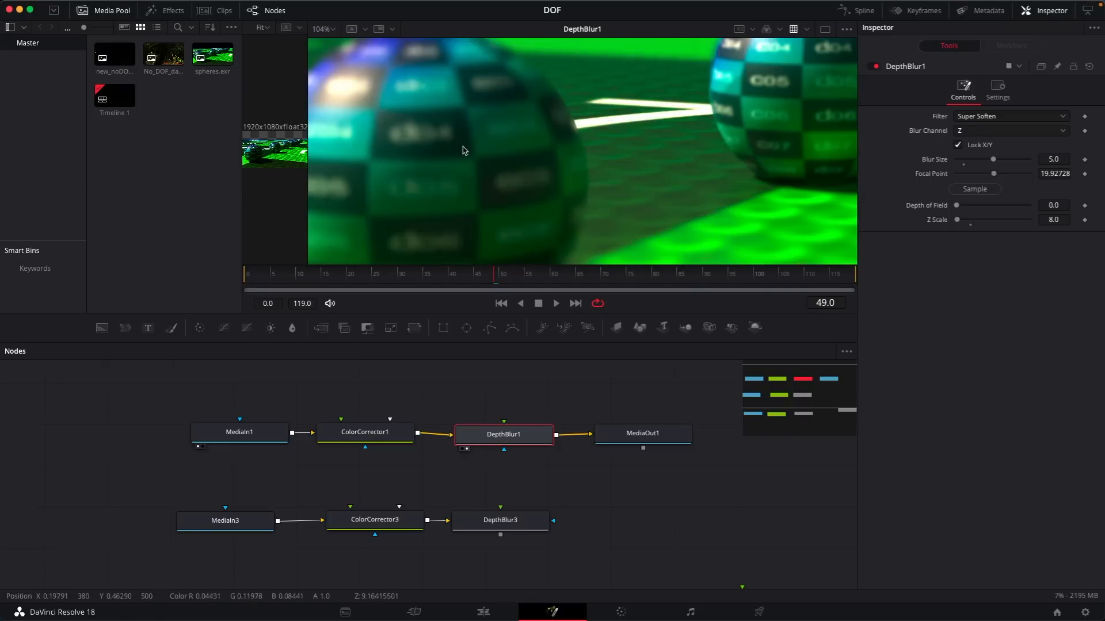
middle_click_drag(450, 159, 702, 197)
scroll(610, 162, "up", 4)
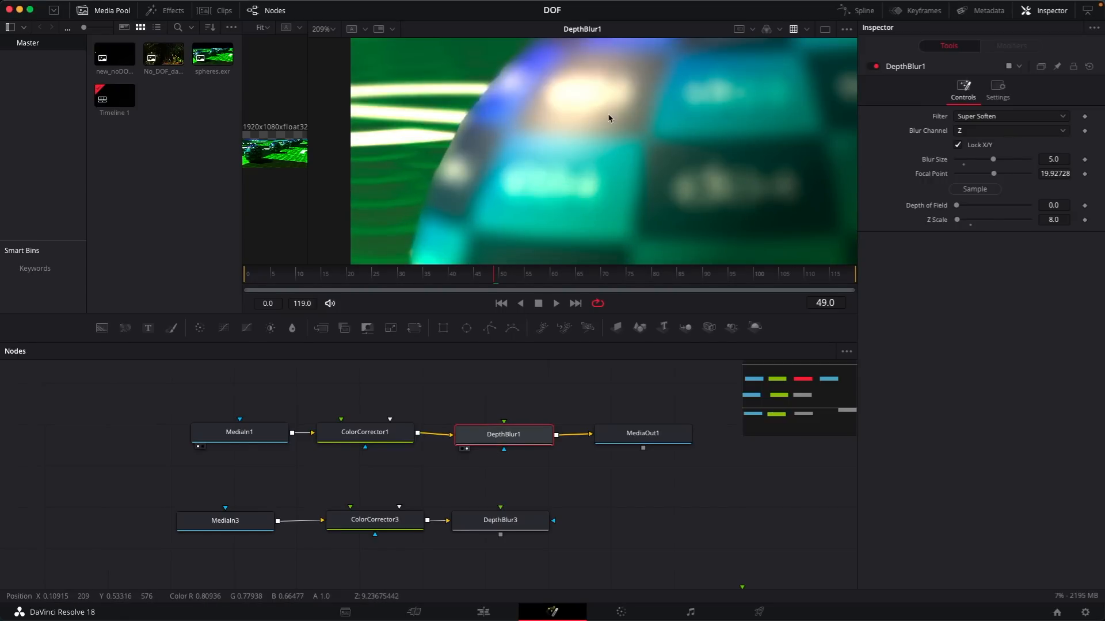
scroll(609, 119, "down", 6)
middle_click_drag(740, 106, 536, 184)
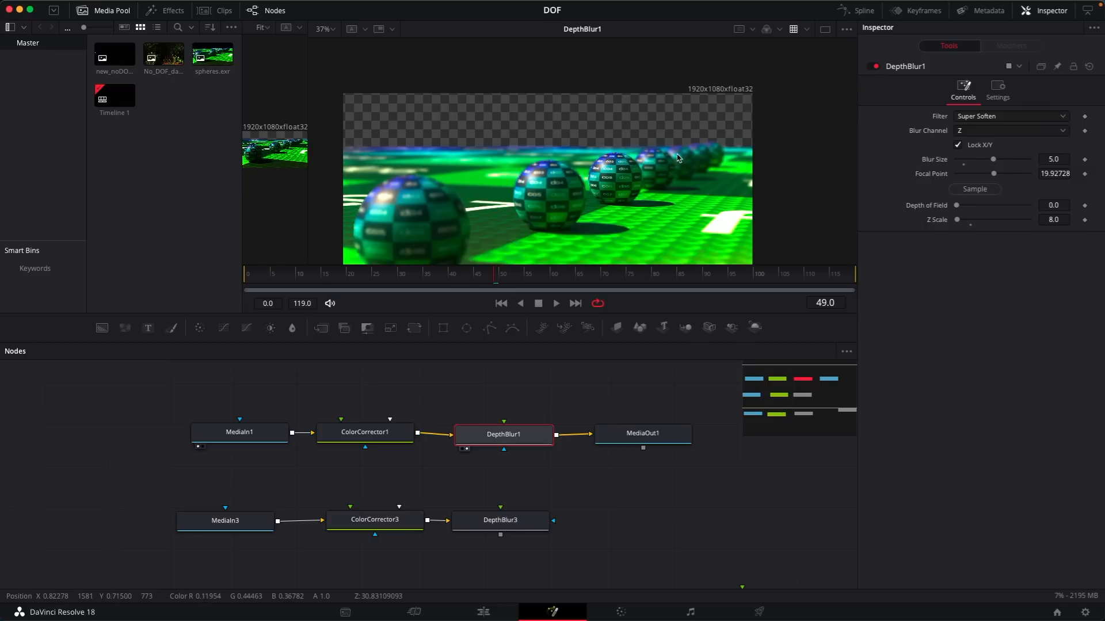
scroll(676, 167, "up", 8)
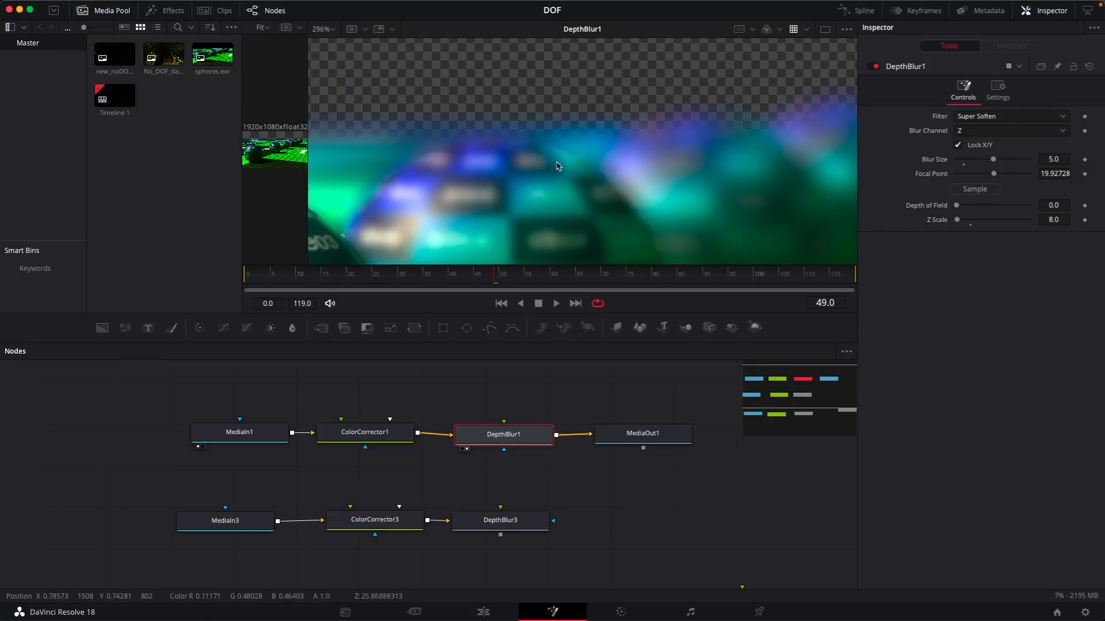
Sample the focal point of DepthBlur1 from one of the more distant spheres and view the refocused result.
scroll(611, 168, "up", 1)
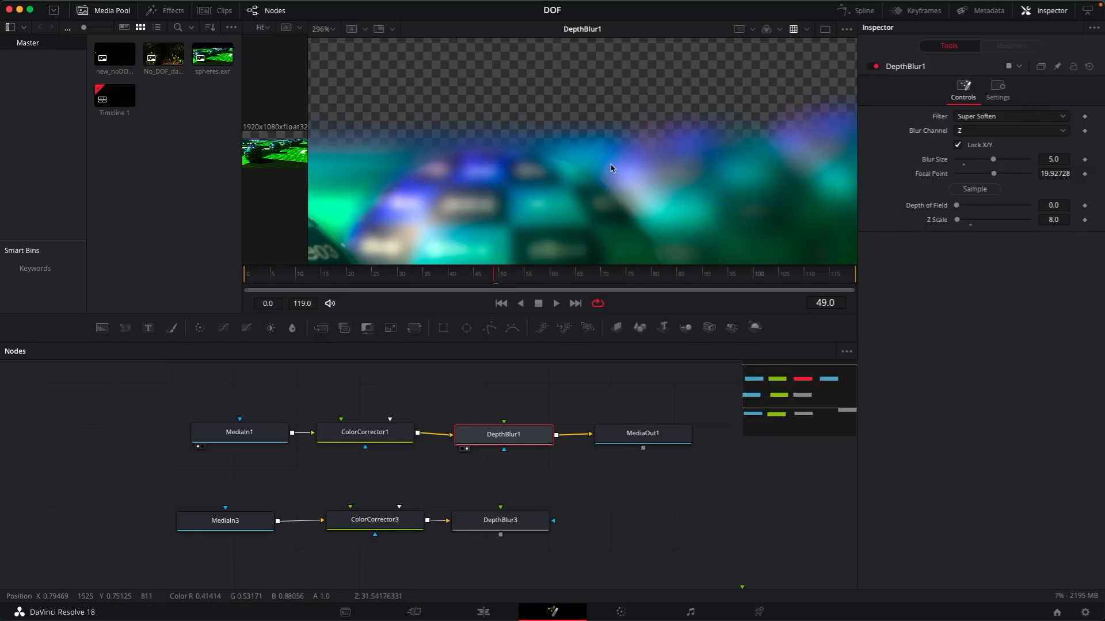
scroll(571, 166, "down", 4)
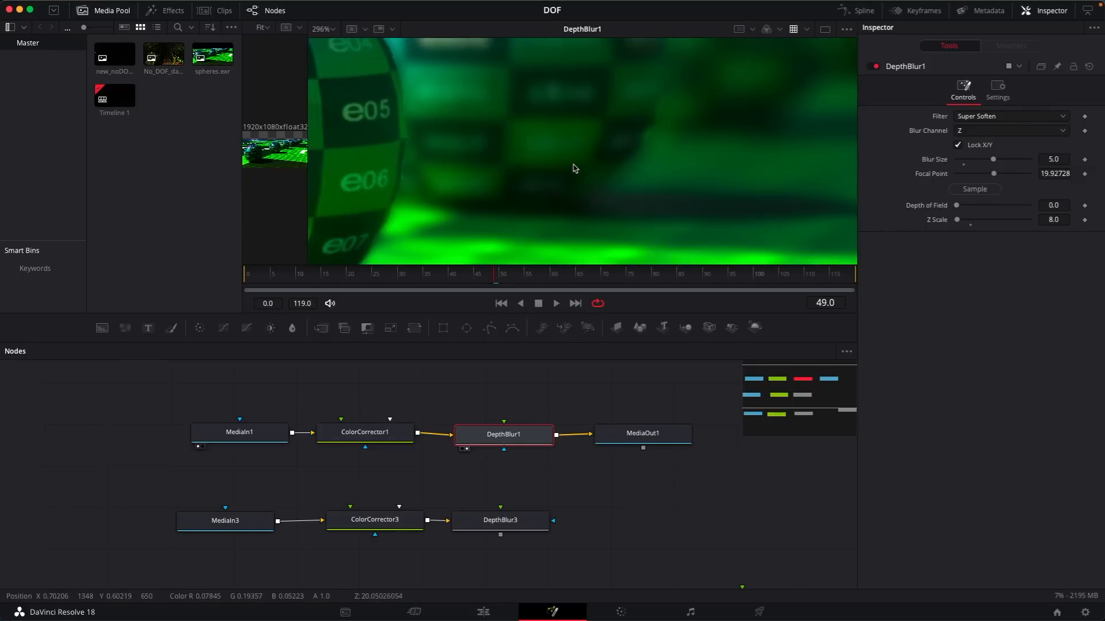
scroll(606, 156, "down", 5)
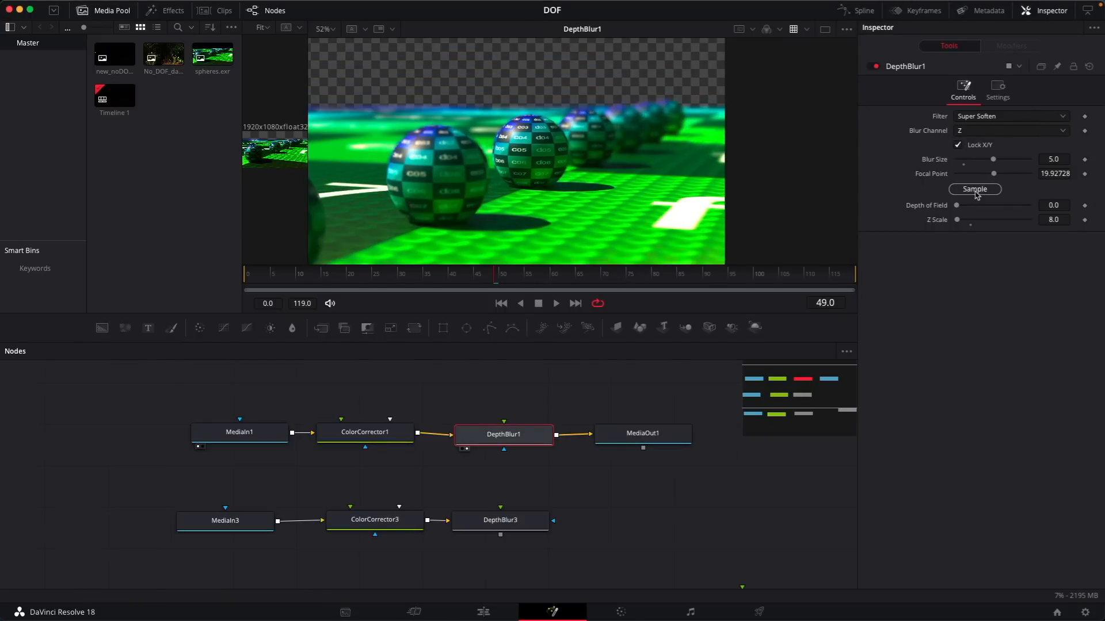
left_click_drag(975, 194, 779, 191)
left_click_drag(546, 179, 647, 110)
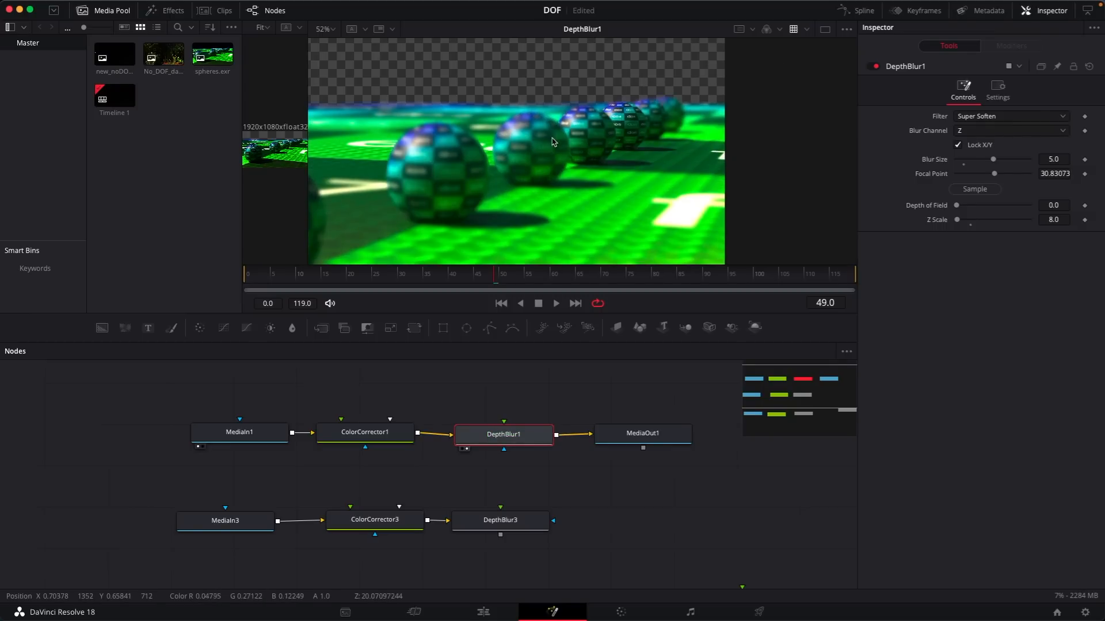
middle_click_drag(551, 136, 685, 130)
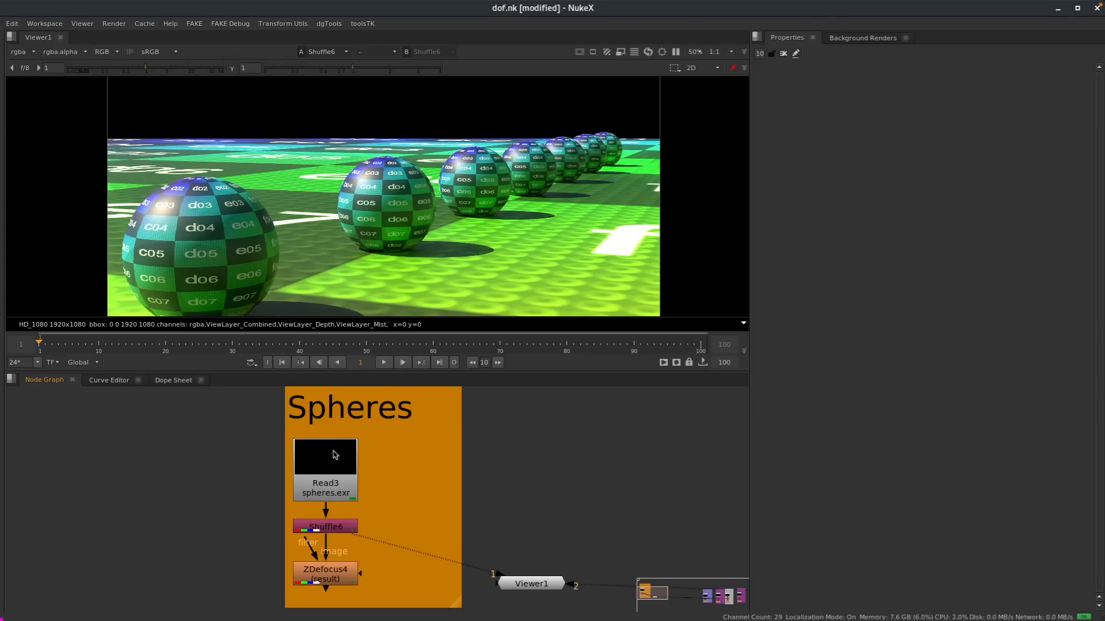
Switch to NukeX and choose ViewLayer_Combined as the first input layer of Shuffle6 below the spheres.exr reader.
left_click_drag(336, 455, 337, 453)
double_click(323, 523)
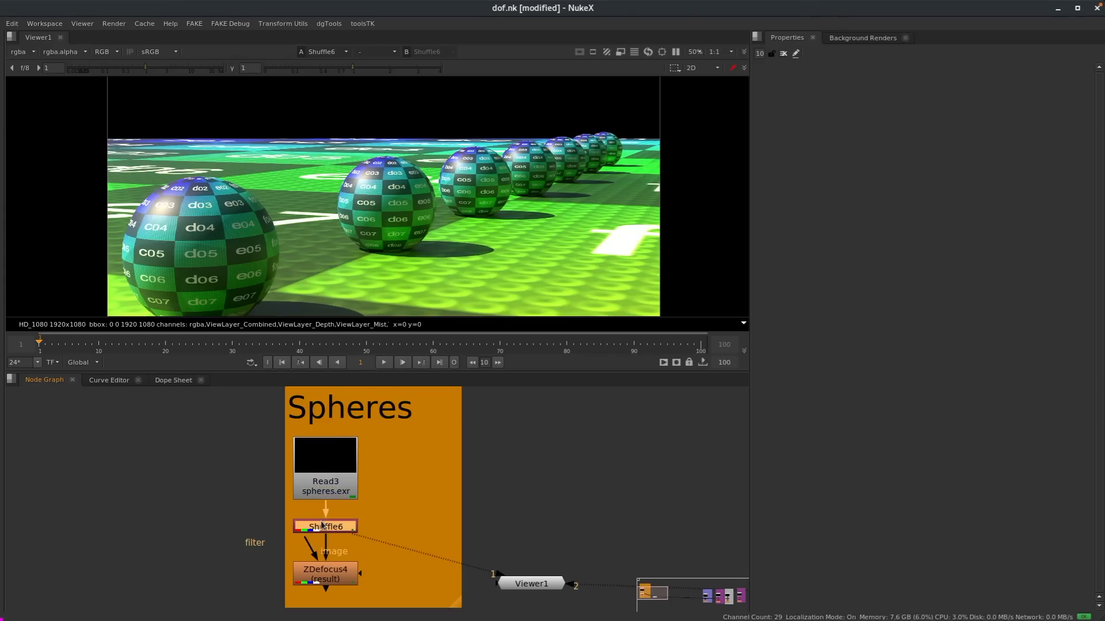
left_click(812, 109)
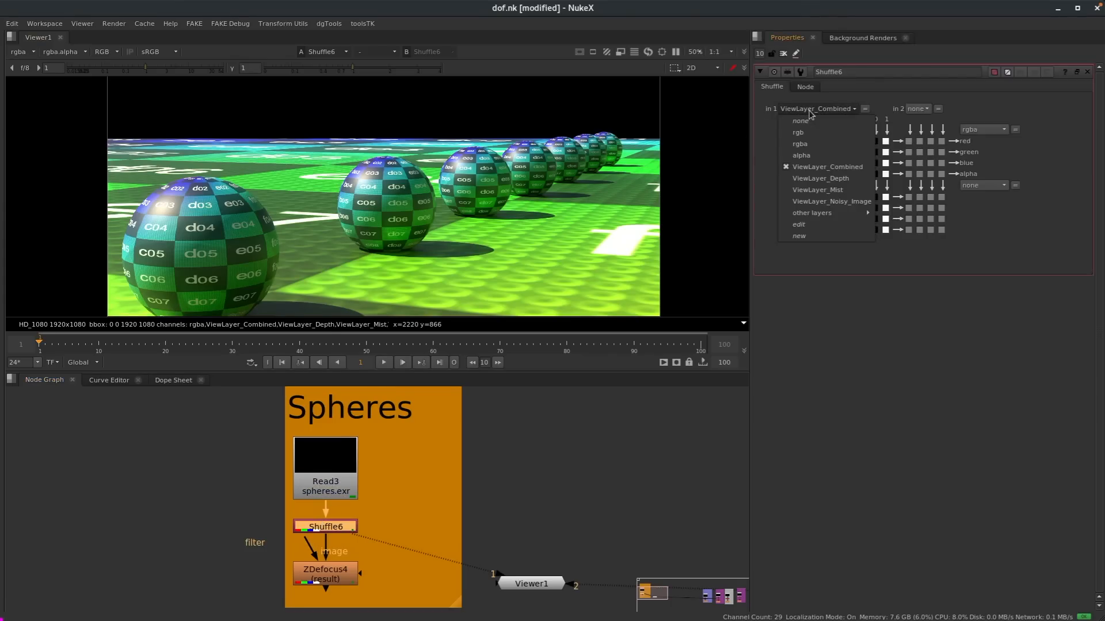
left_click(839, 168)
left_click(571, 500)
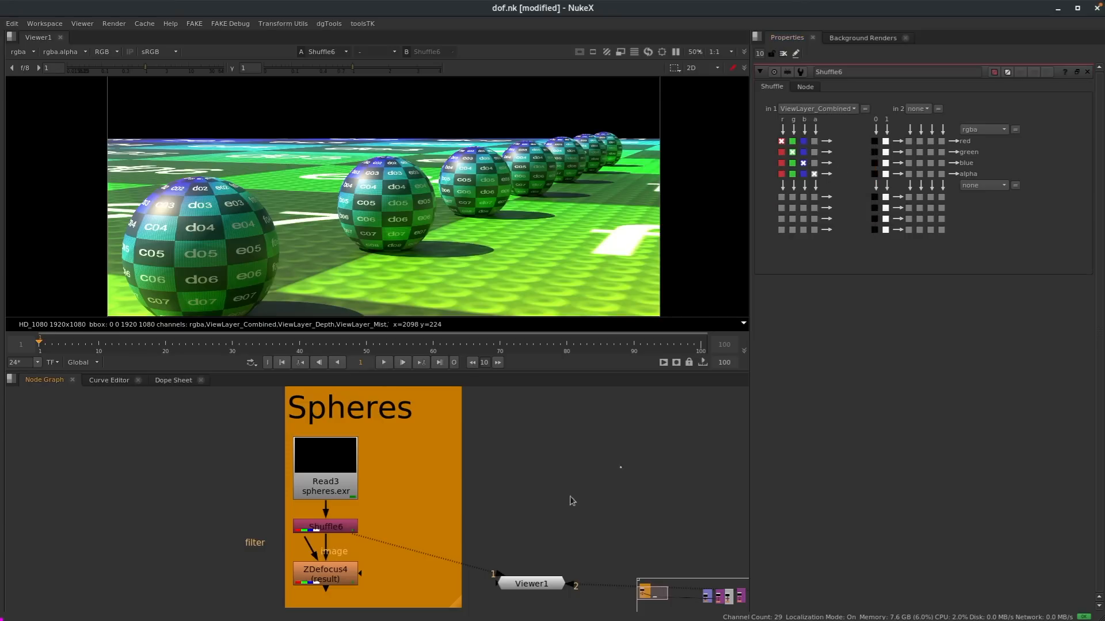
View ZDefocus4's output with ViewLayer_Depth.Z as the depth channel and place its focal point on the third sphere at about x 1302, y 670.
double_click(311, 582)
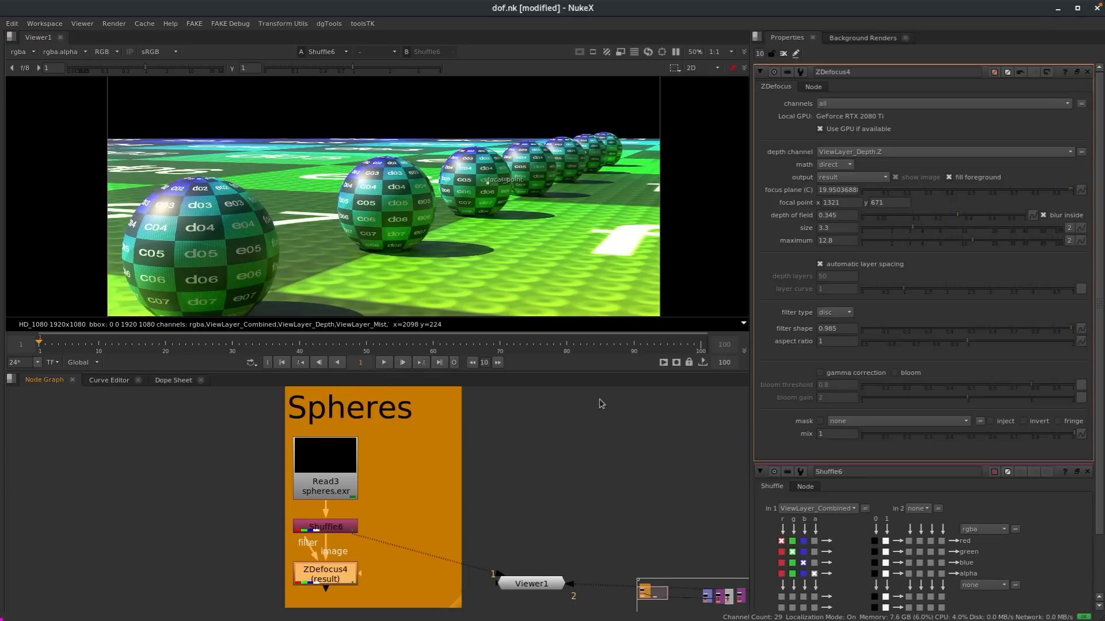
left_click(872, 152)
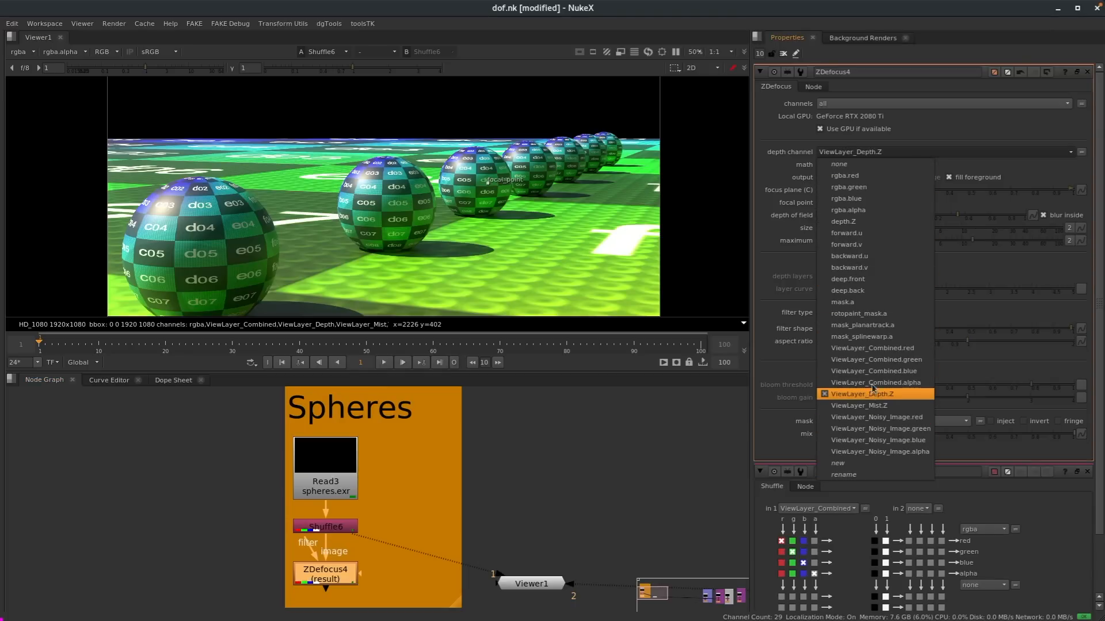
left_click(615, 474)
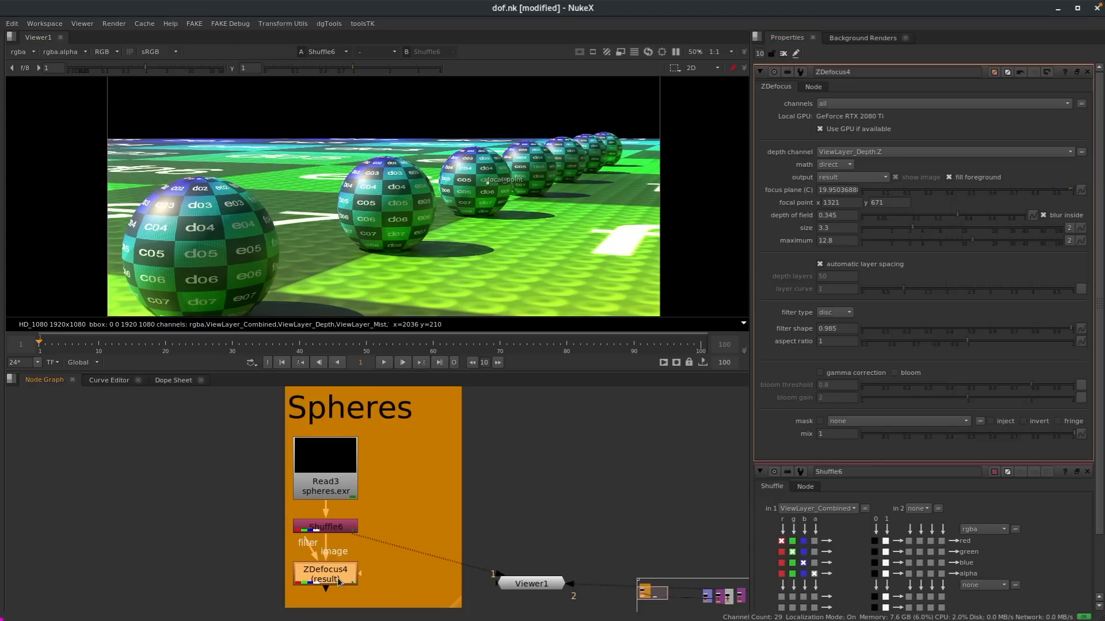
key("1")
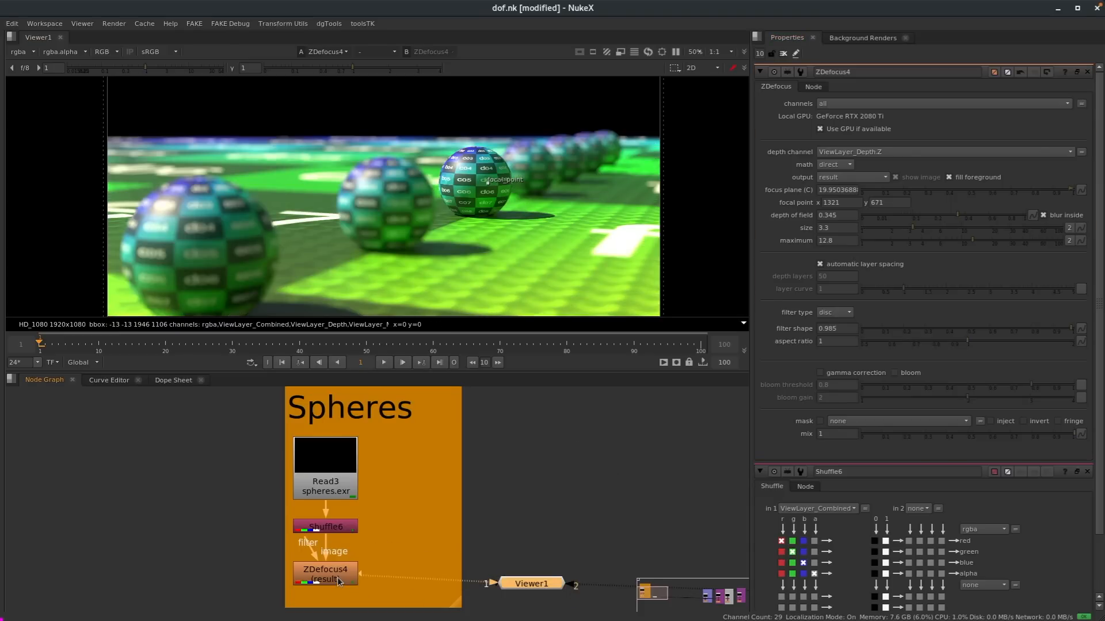
mouse_move(489, 183)
left_mouse_down()
mouse_move(405, 208)
mouse_move(189, 226)
mouse_move(609, 147)
mouse_move(524, 182)
mouse_move(477, 186)
left_mouse_up()
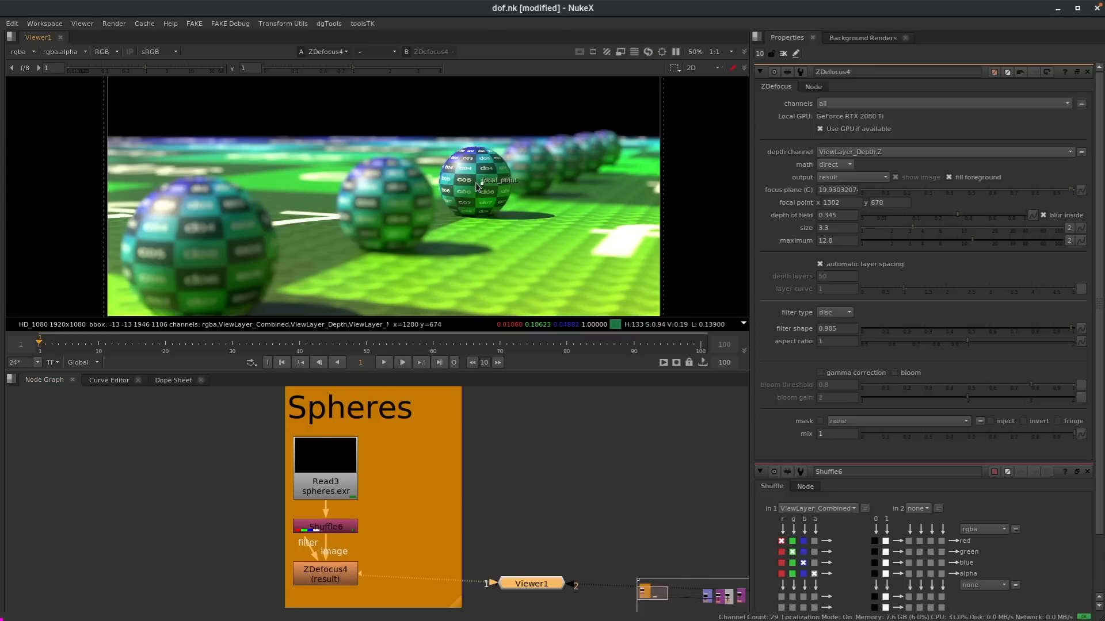
Examine the quality of the ZDefocus4 blur on the foreground spheres and along the edges of the distant spheres.
scroll(476, 187, "up", 2)
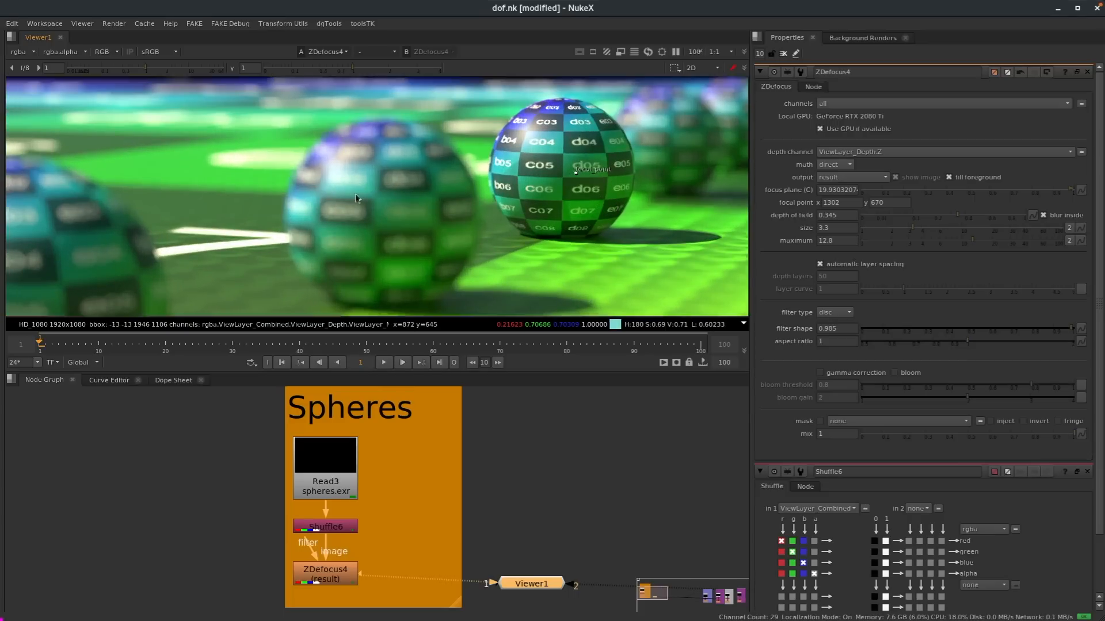
scroll(548, 192, "up", 2)
middle_click_drag(549, 195, 566, 187)
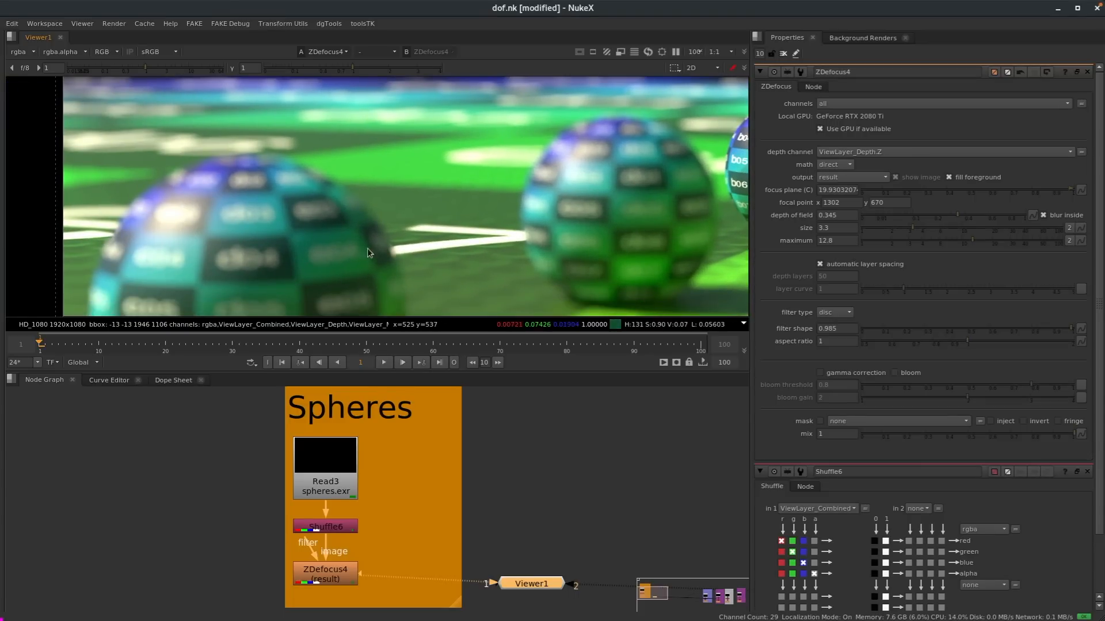
middle_click_drag(562, 172, 308, 205)
middle_click_drag(540, 216, 389, 192)
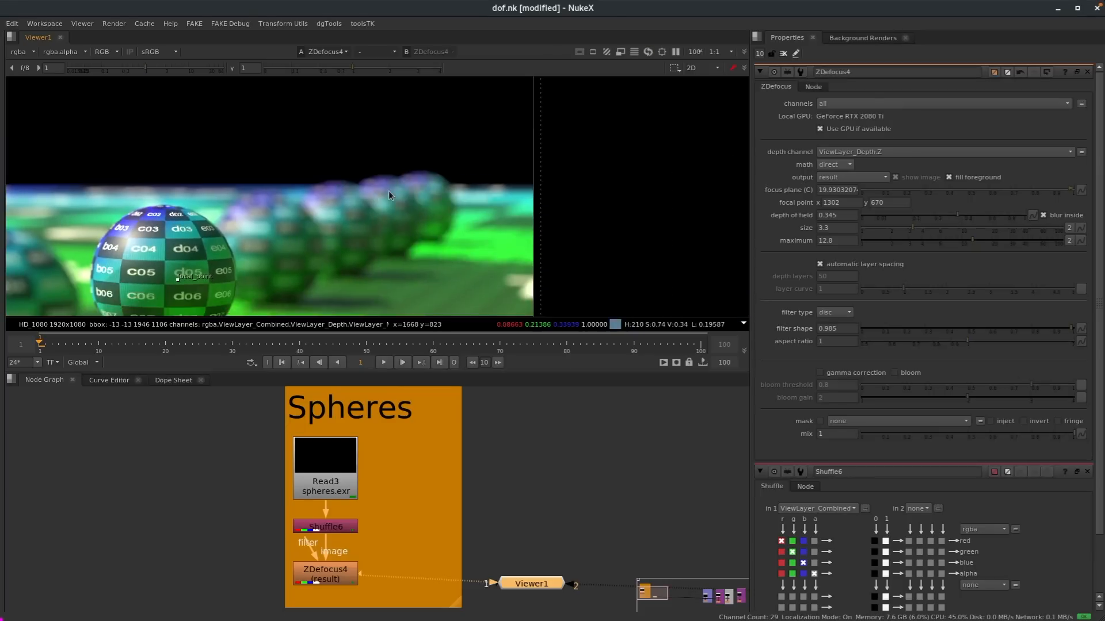
scroll(392, 193, "up", 3)
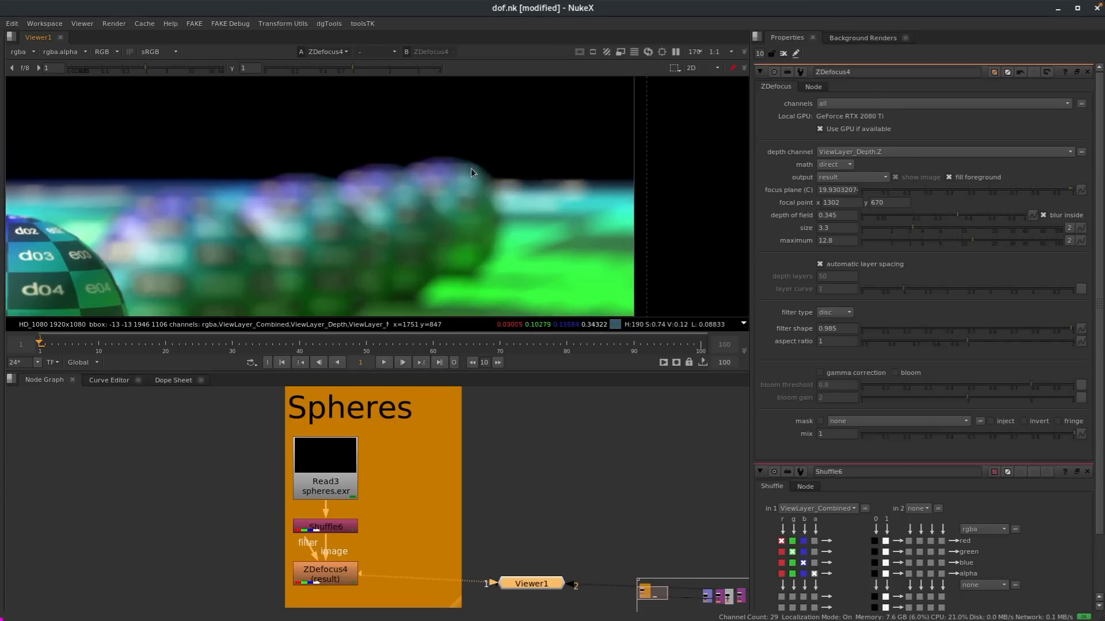
scroll(359, 216, "down", 2)
middle_click_drag(480, 138, 483, 130)
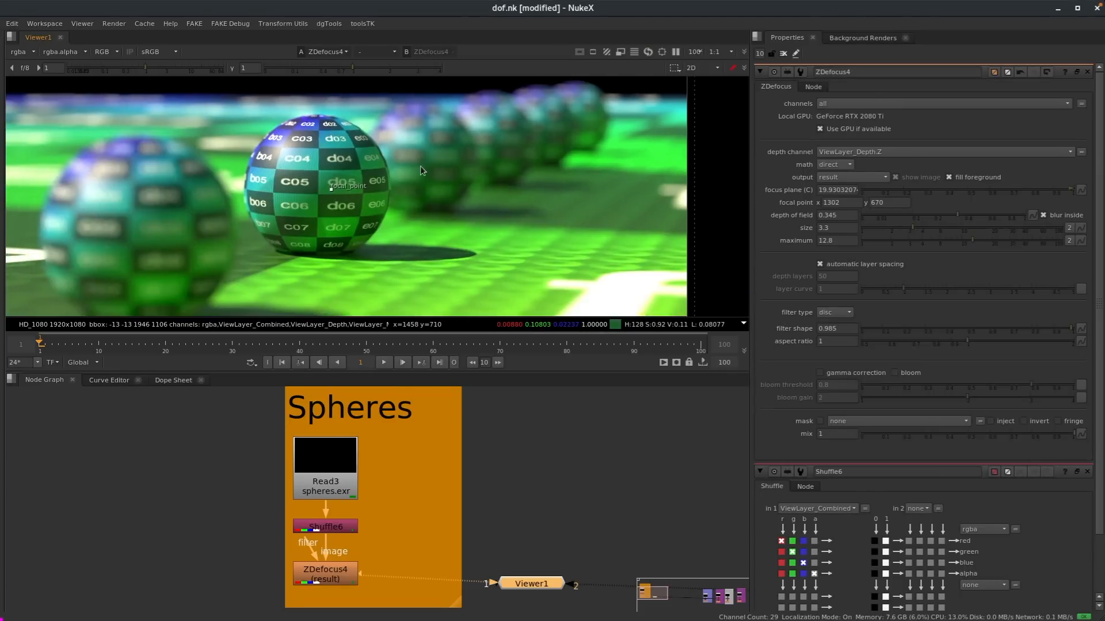
scroll(419, 171, "down", 2)
middle_click_drag(413, 170, 485, 184)
scroll(469, 179, "down", 1)
scroll(476, 185, "down", 2)
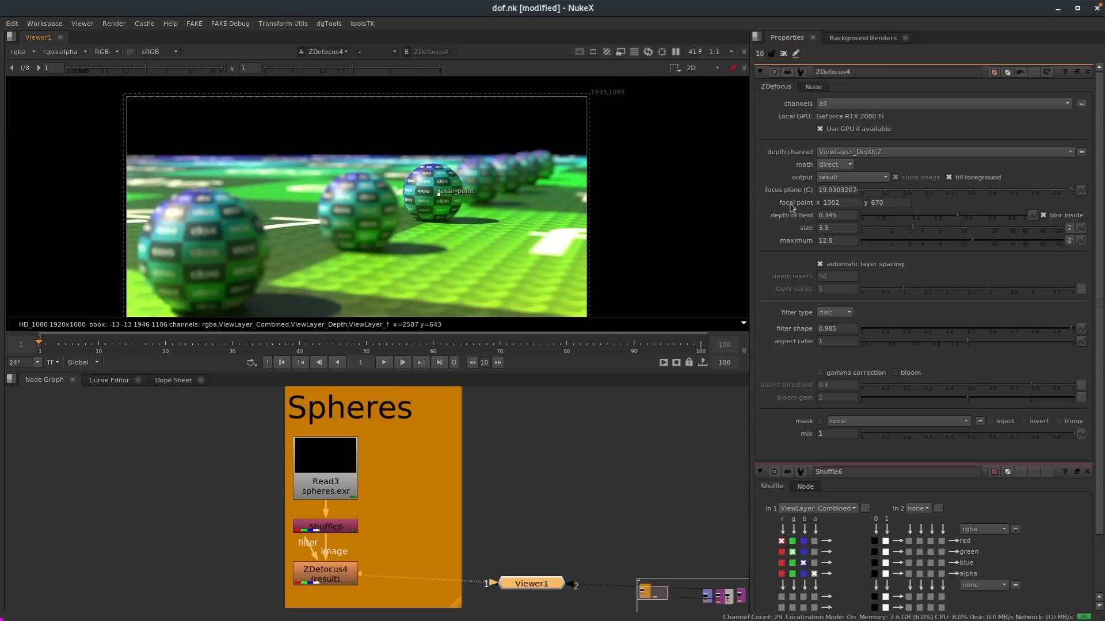
Set ZDefocus4's output to focal plane setup and its depth of field to 5.
left_click(838, 179)
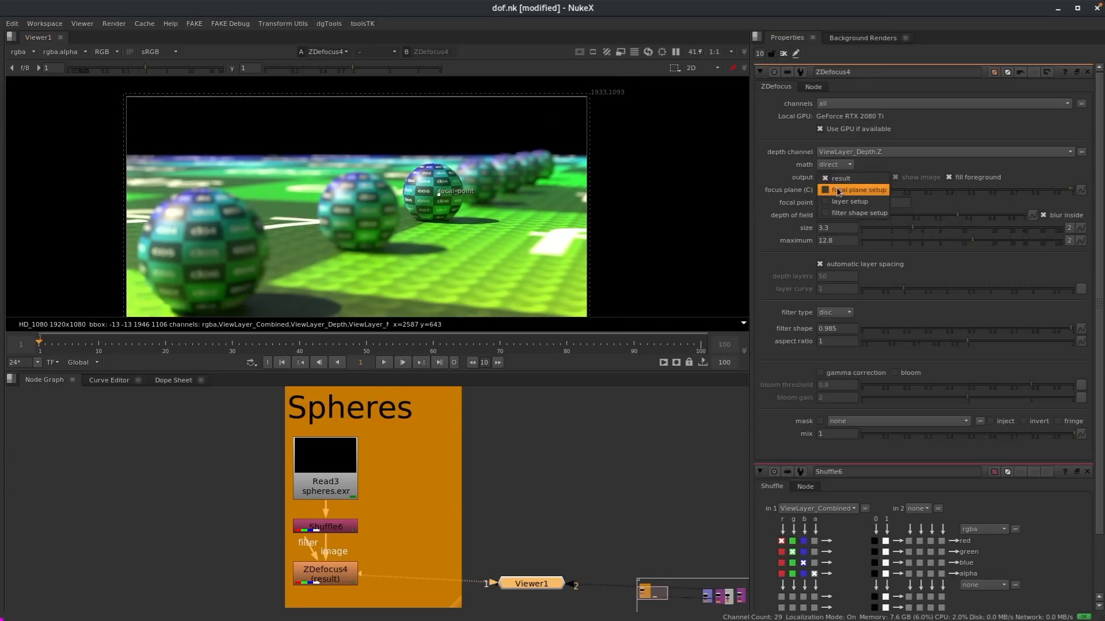
left_click(835, 188)
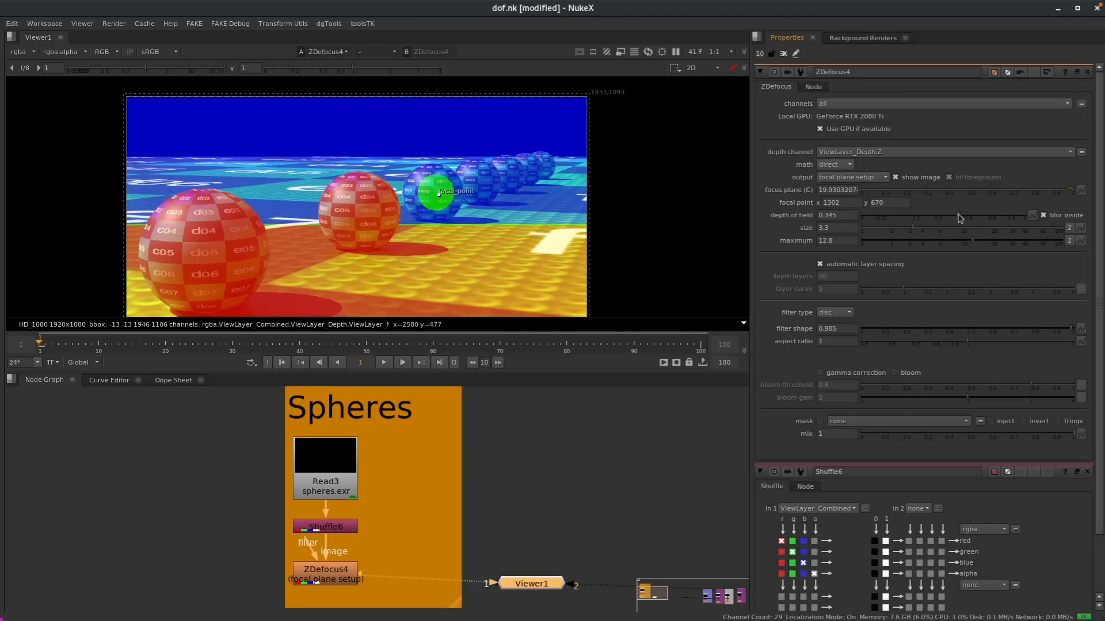
left_click_drag(959, 218, 1081, 217)
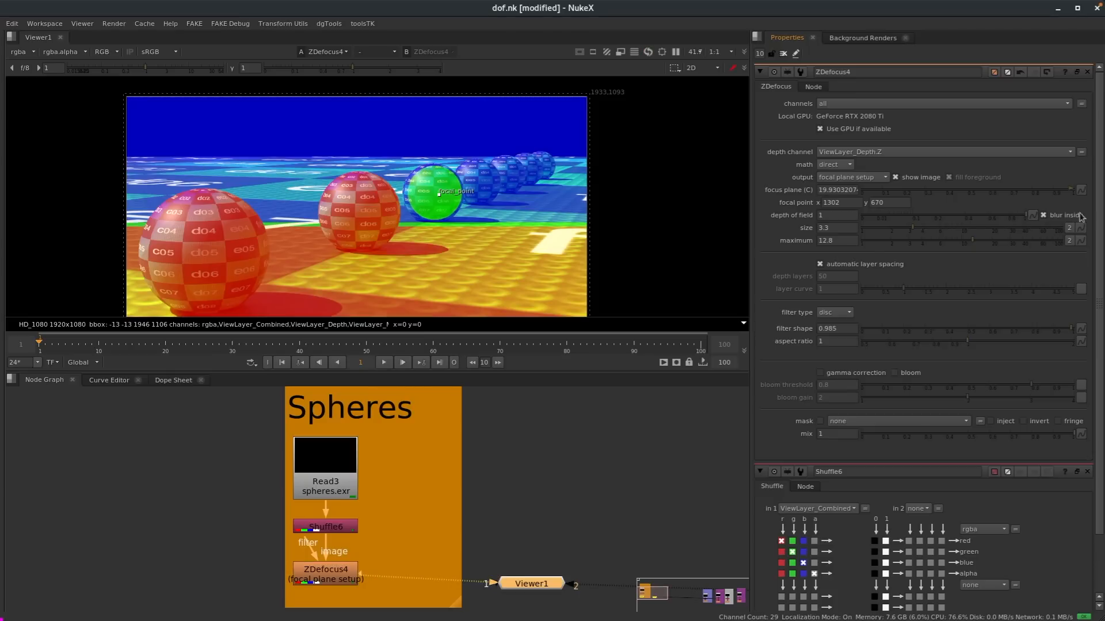
left_click(845, 214)
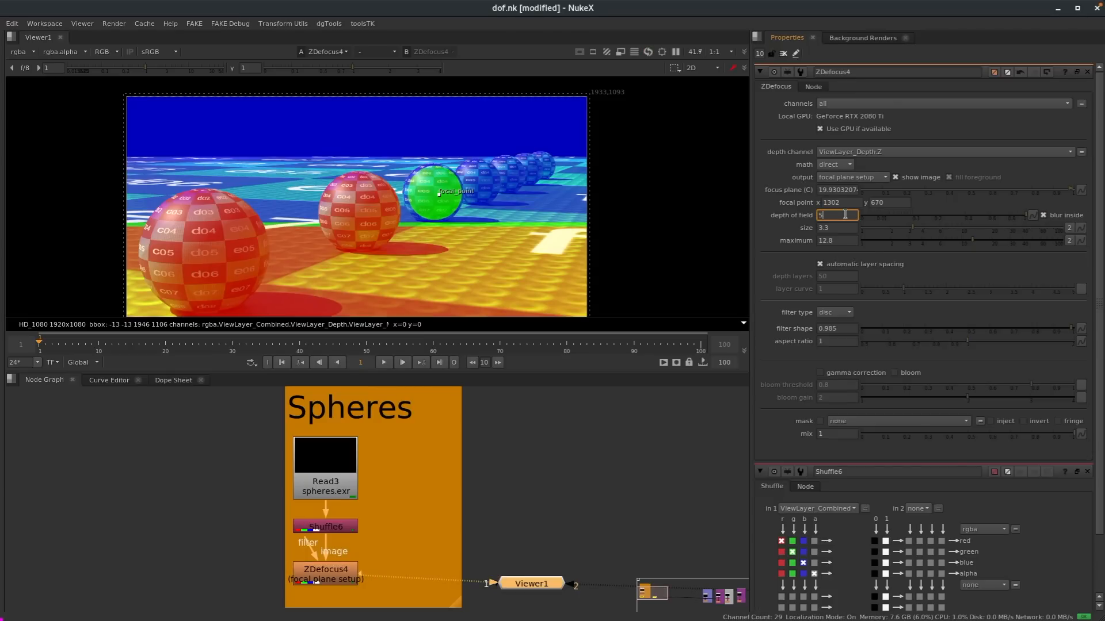
key("Return")
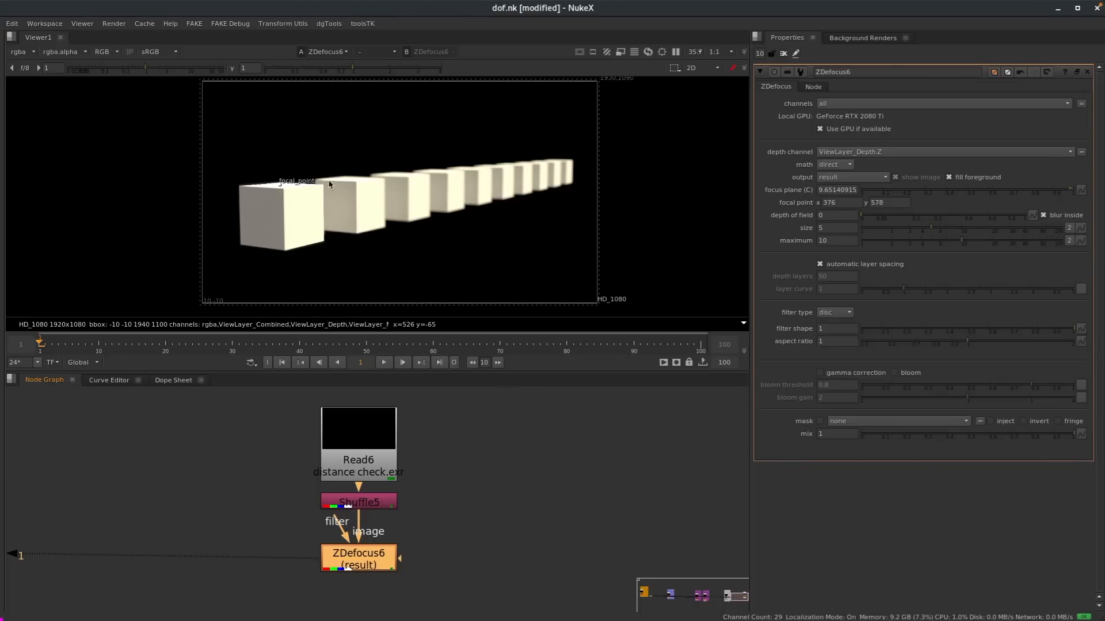
Move ZDefocus6's focal point from the top edge of the nearest cube along the row in distance check.exr.
left_click_drag(280, 185, 280, 185)
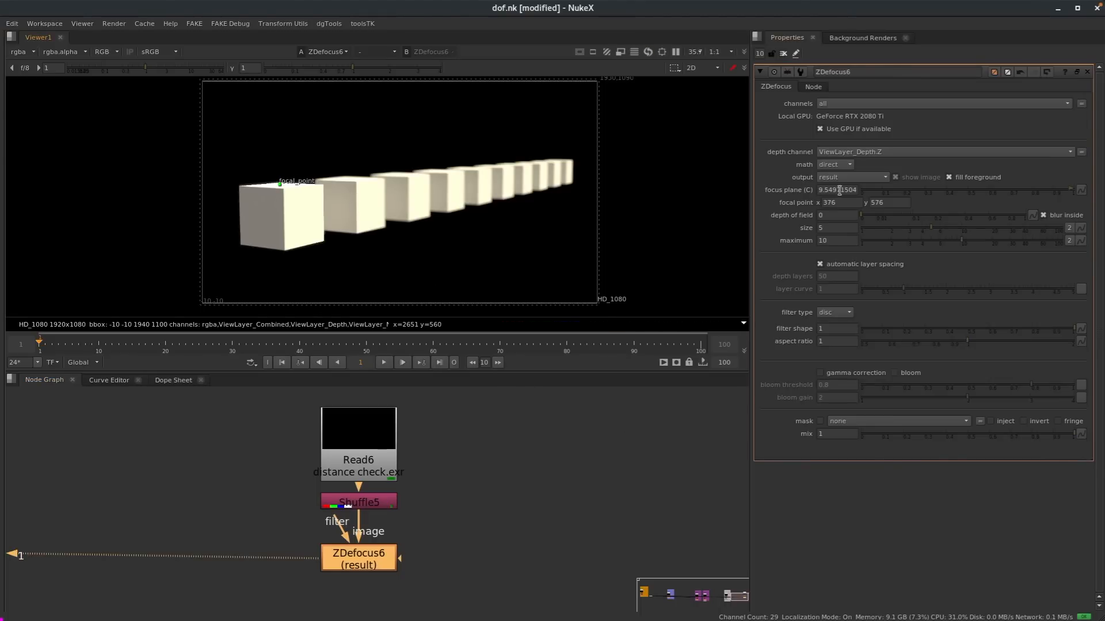
left_click_drag(280, 185, 624, 175)
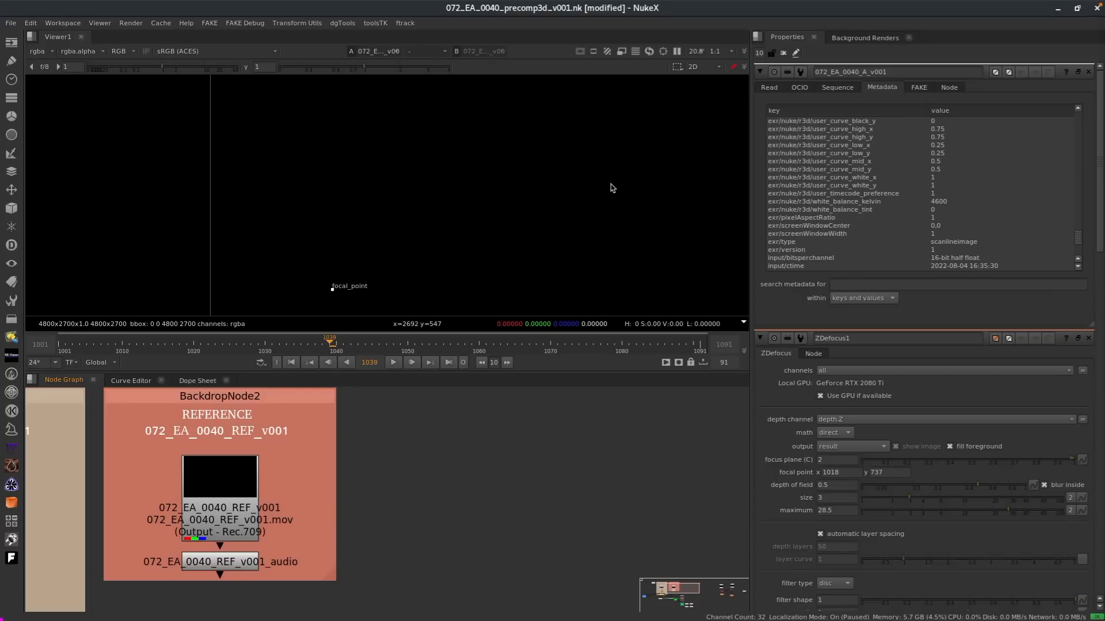
Browse the metadata of the 072_EA_0040_A_v001 plate for camera information.
left_click_drag(1080, 242, 1068, 120)
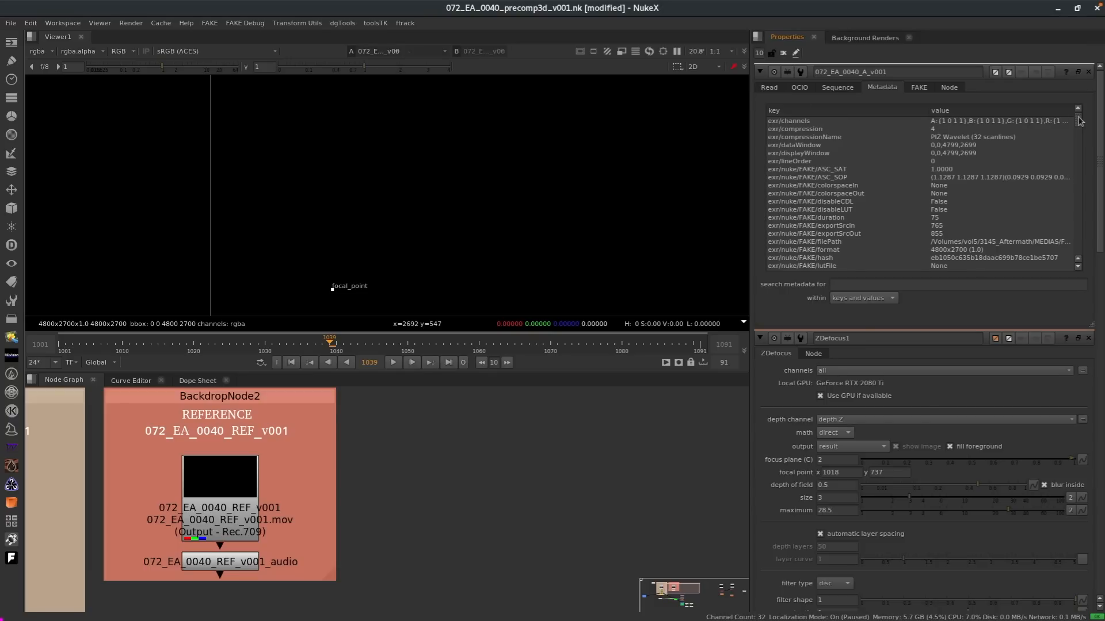
left_click_drag(1077, 120, 1080, 155)
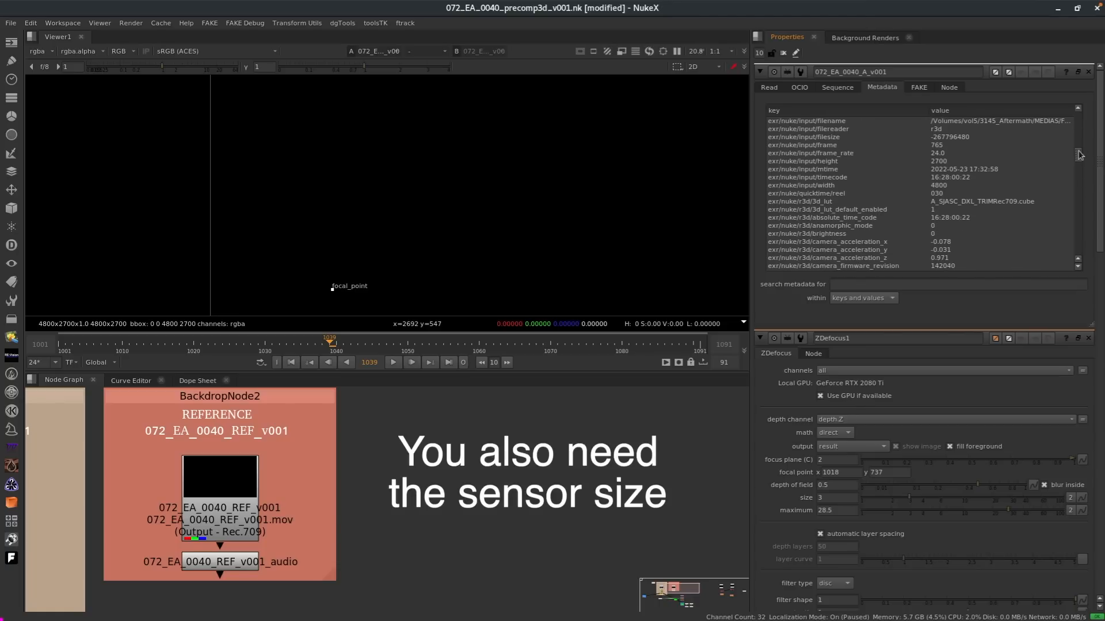
left_click(846, 155)
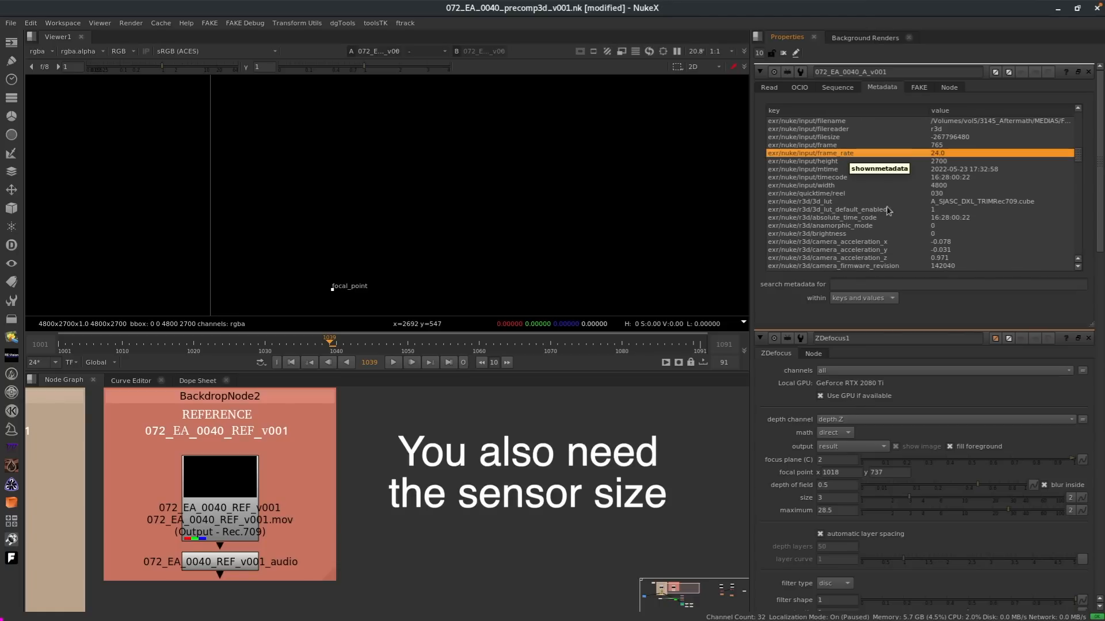
scroll(937, 213, "down", 5)
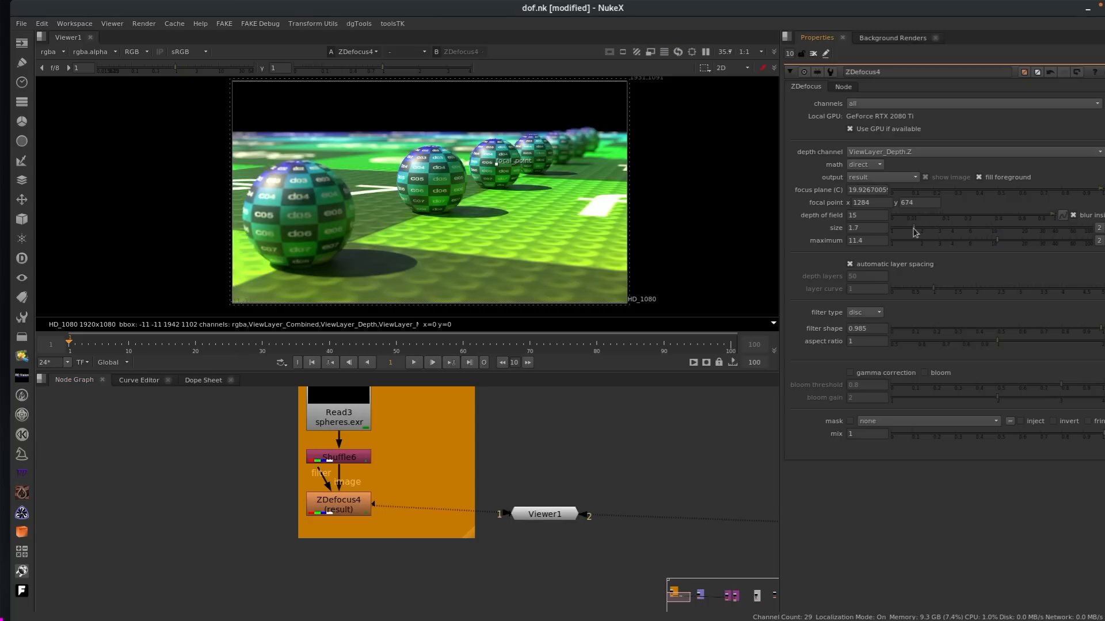
Set ZDefocus4's size to 5.2 and maximum to 12.2, and check its focal point x and y values.
left_click_drag(921, 231, 1000, 246)
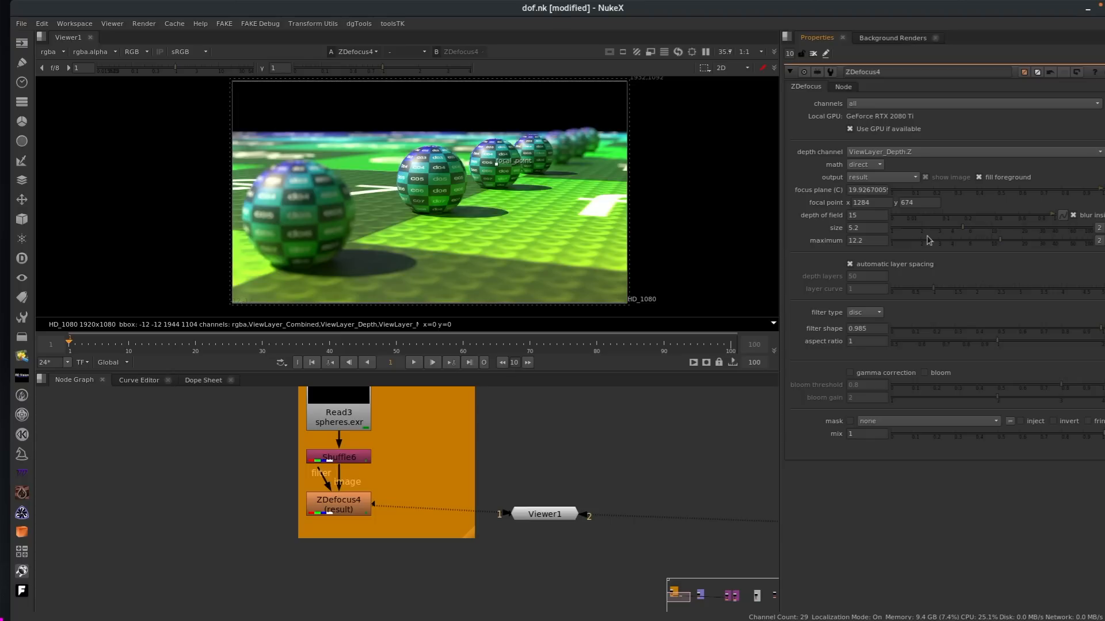
left_click(871, 203)
left_click_drag(870, 203, 839, 202)
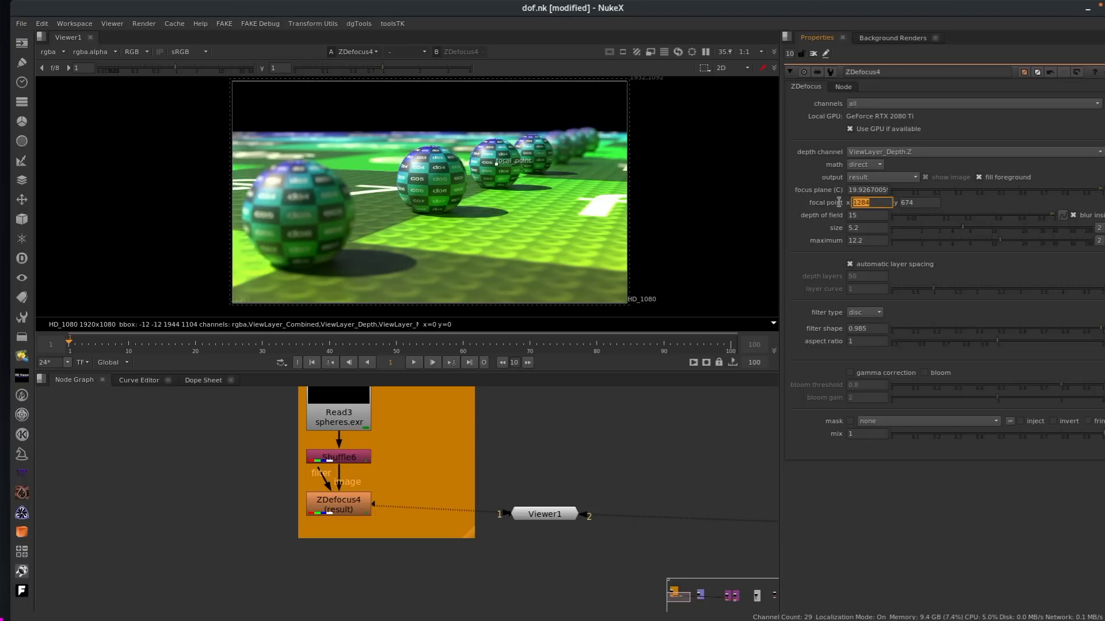
double_click(914, 203)
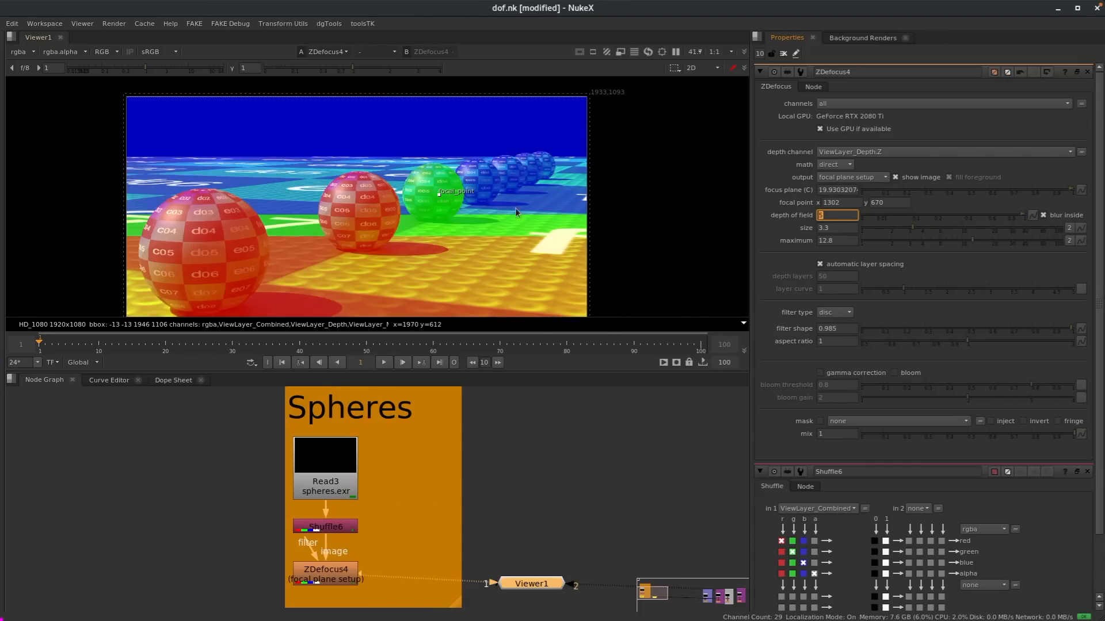
Change ZDefocus4's filter type to bladed.
left_click(823, 165)
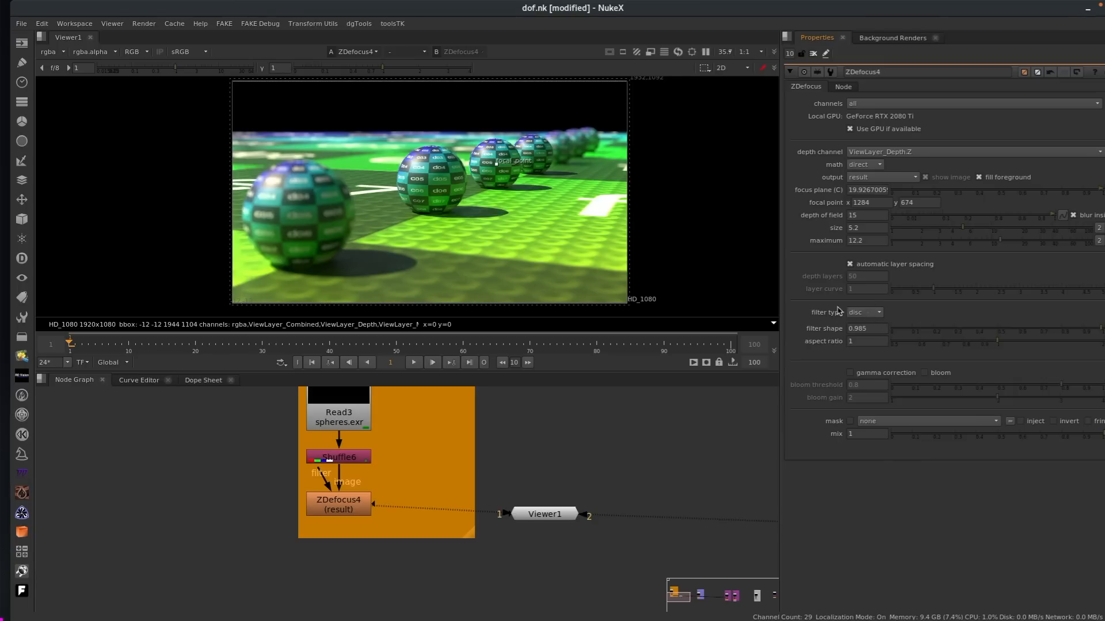
left_click(863, 313)
left_click(869, 333)
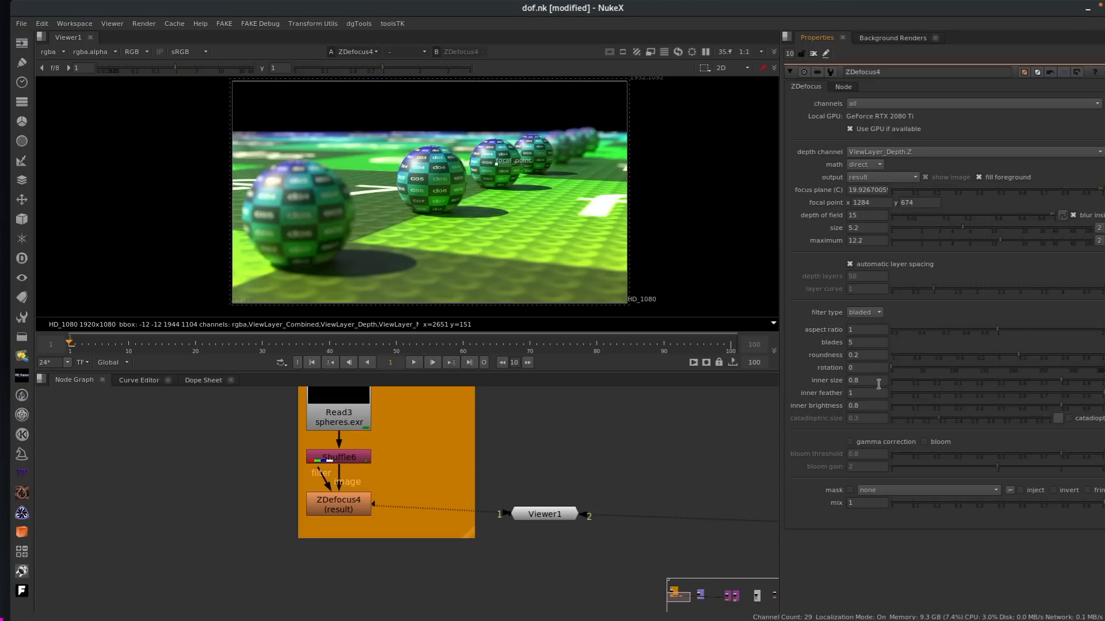
Check ZDefocus4's inner brightness and choose a different filter type in place of bladed.
left_click(853, 405)
left_click(862, 313)
left_click(861, 301)
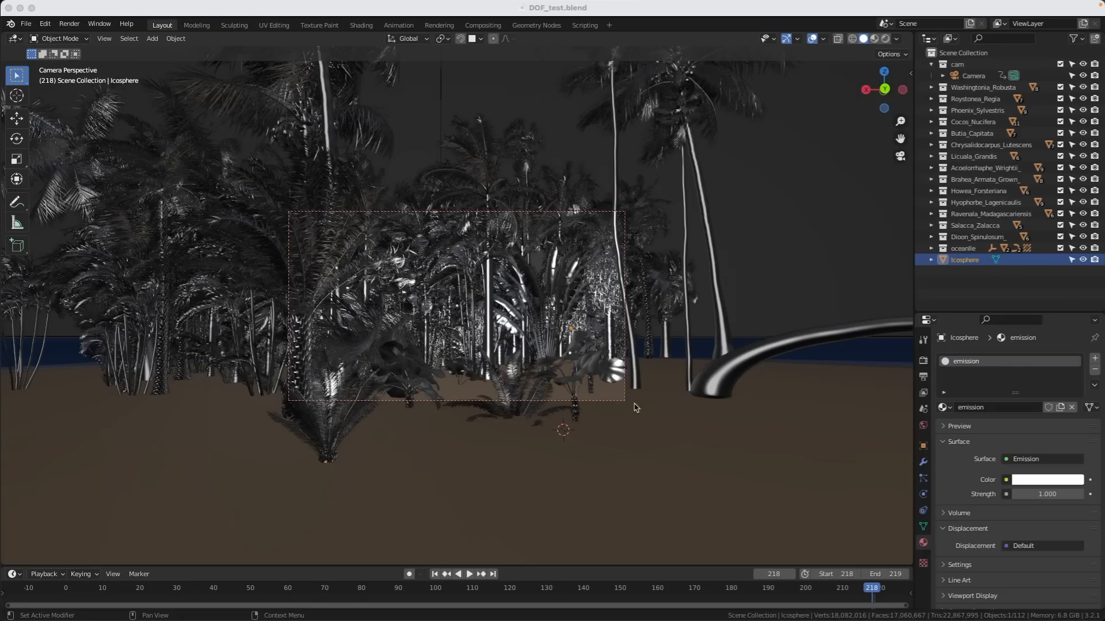
Switch to DOF_test.blend in Blender and examine the palm tree layout on the island from outside the camera view.
left_click(811, 262)
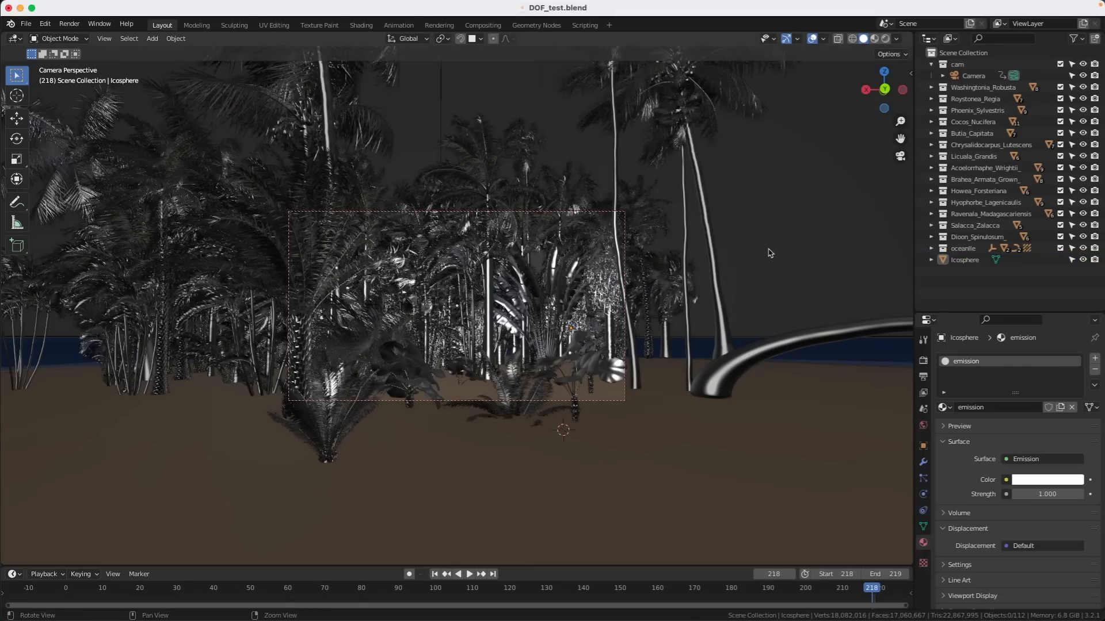
left_click_drag(787, 239, 713, 269, "alt")
right_click_drag(713, 269, 466, 262, "alt")
middle_click_drag(466, 261, 587, 247, "alt")
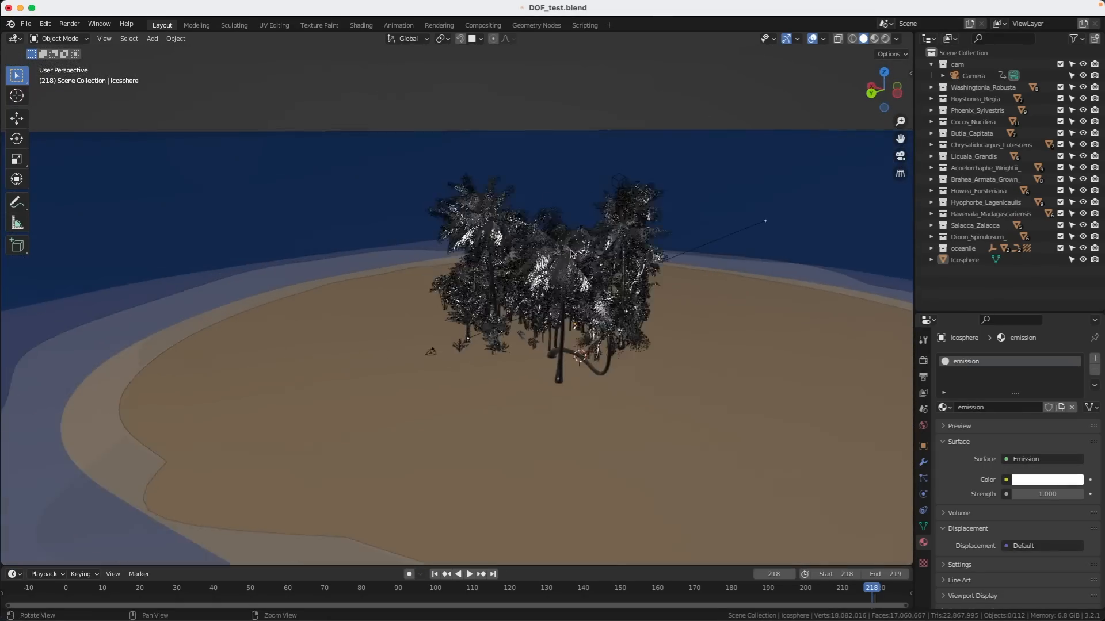
right_click_drag(587, 247, 667, 253, "alt")
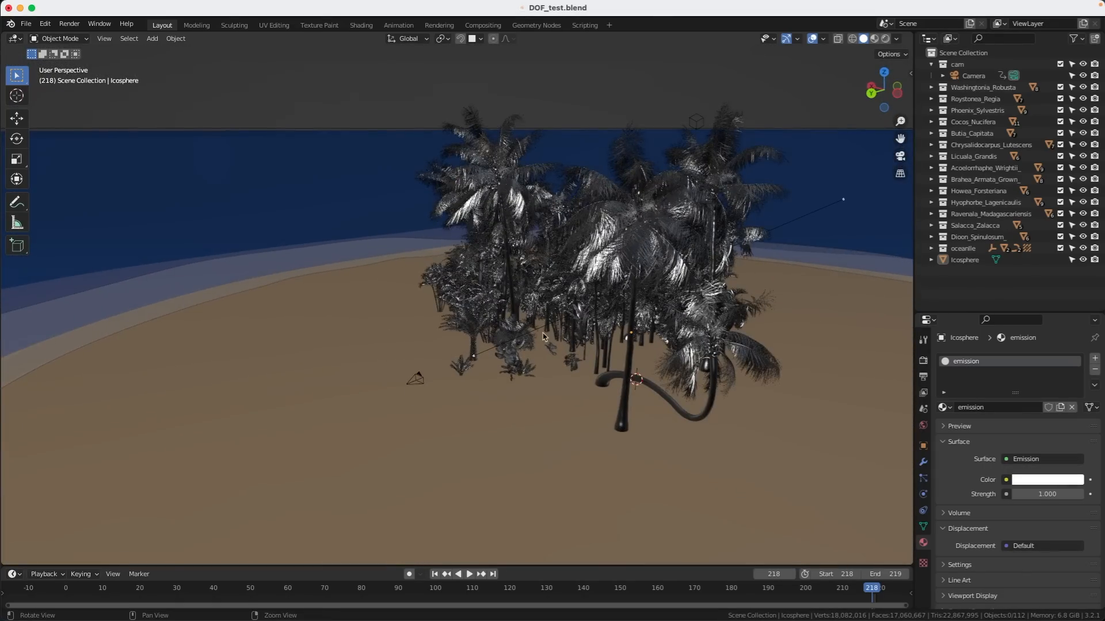
left_click_drag(478, 364, 501, 349, "alt")
right_click_drag(502, 350, 642, 301, "alt")
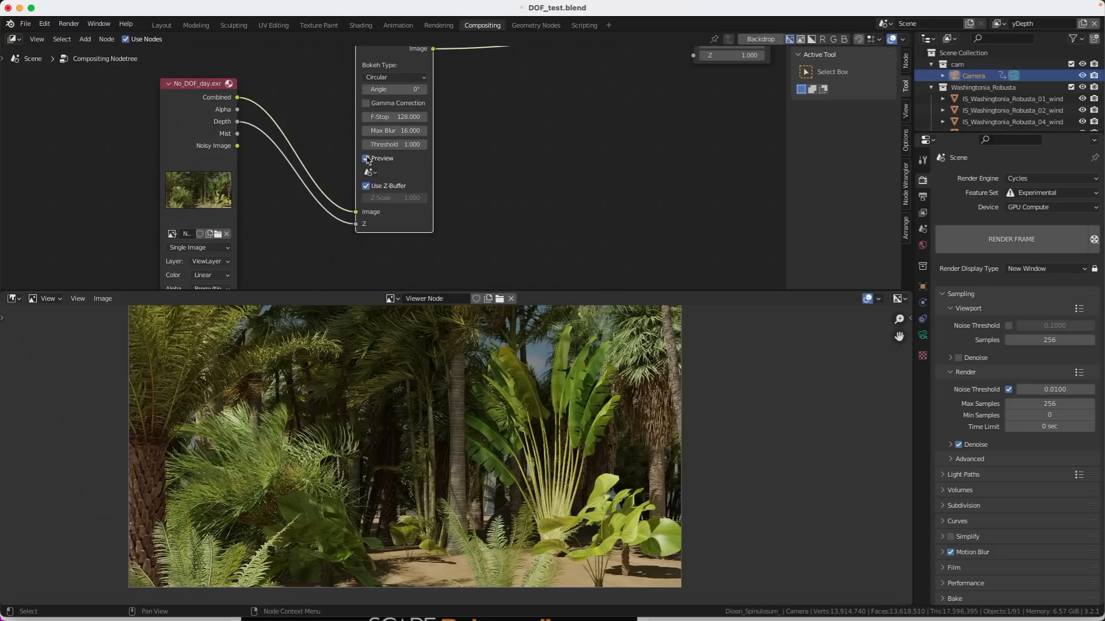
Set the F-Stop of the Defocus node fed by No_DOF_day.exr to 4.
left_click(367, 187)
middle_click_drag(516, 136, 499, 178)
left_click(396, 161)
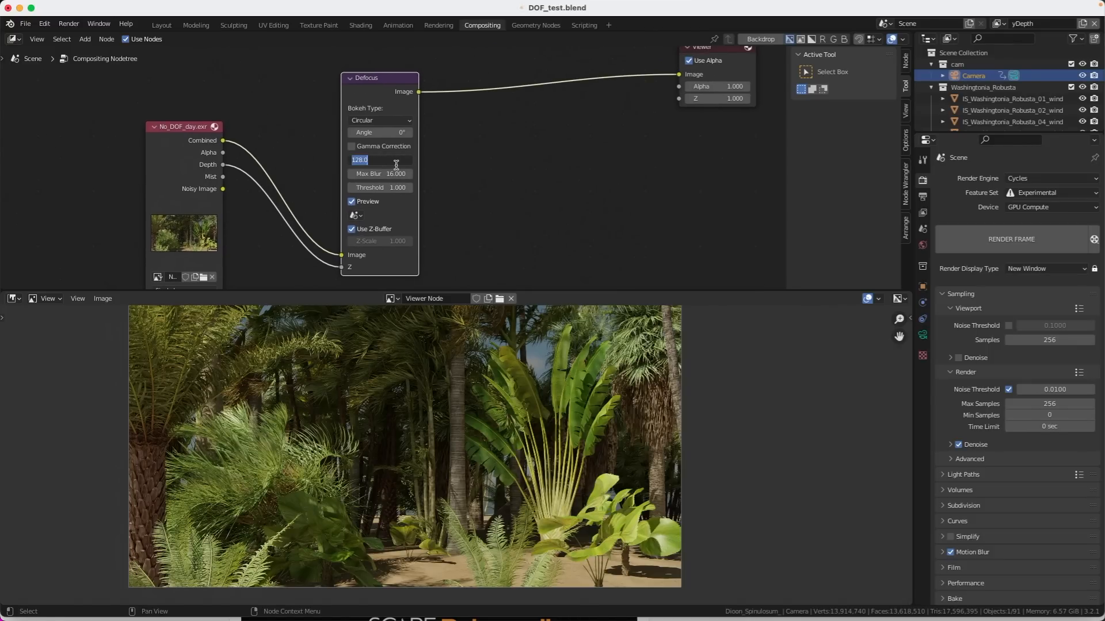
type("4")
key("Return")
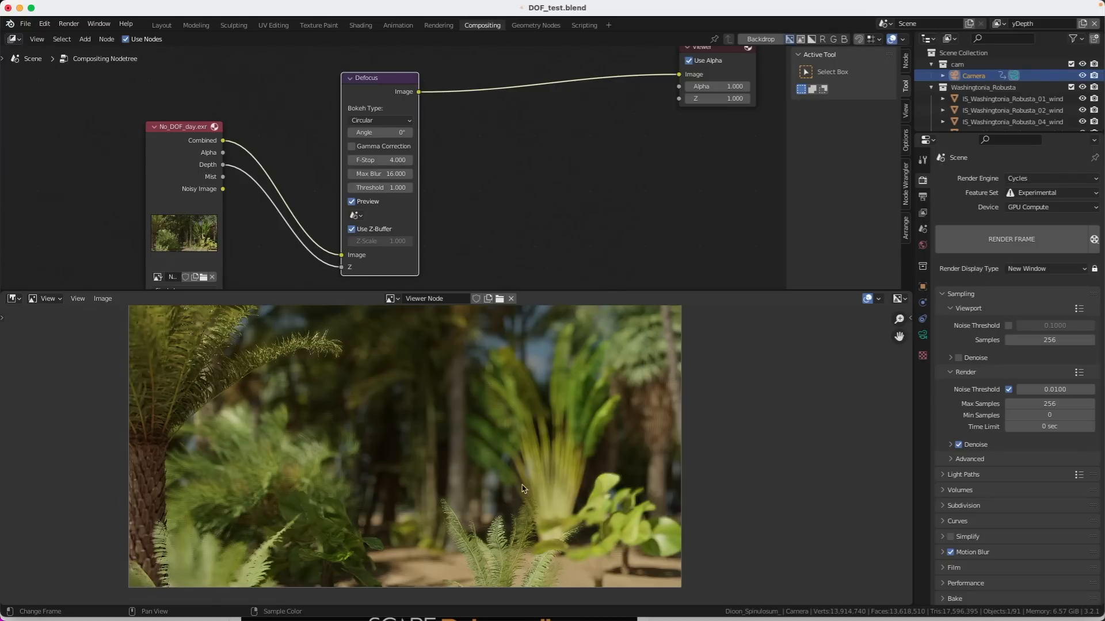
Check the blur pattern around the foreground fern closely and turn off Preview on the Defocus node.
scroll(522, 488, "up", 2)
scroll(522, 460, "up", 2)
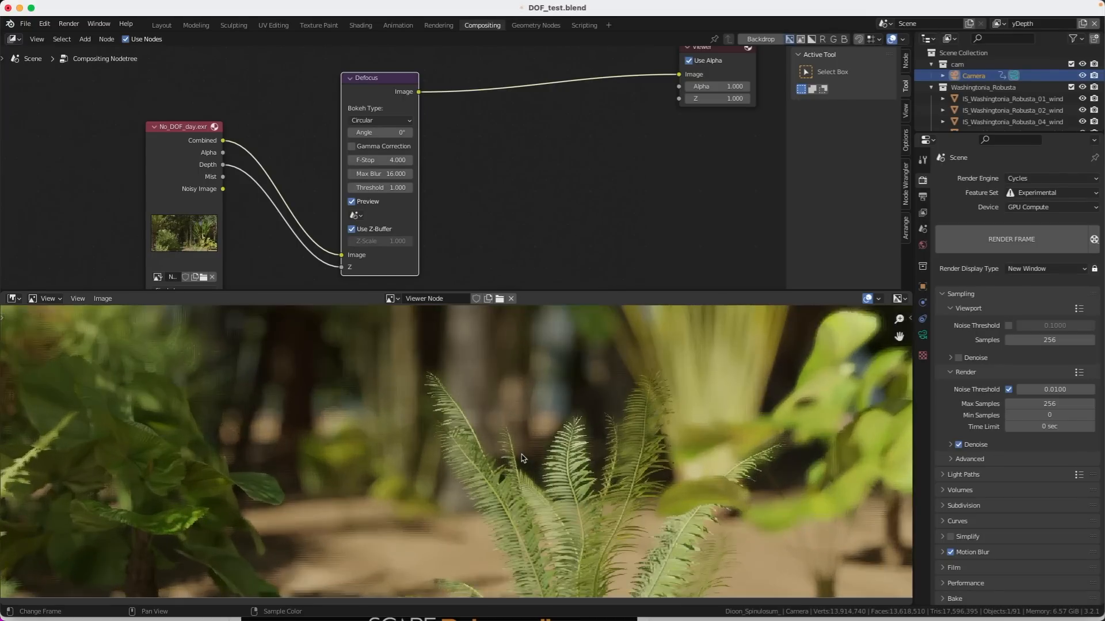
scroll(522, 458, "up", 2)
scroll(523, 455, "up", 2)
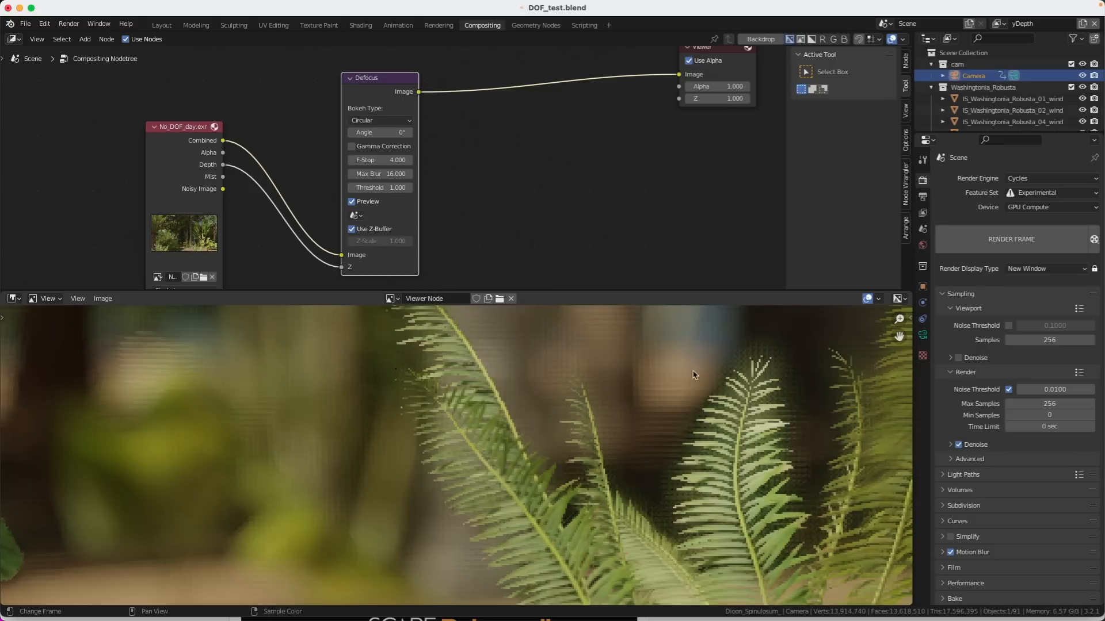
middle_click_drag(539, 347, 486, 387)
left_click(351, 202)
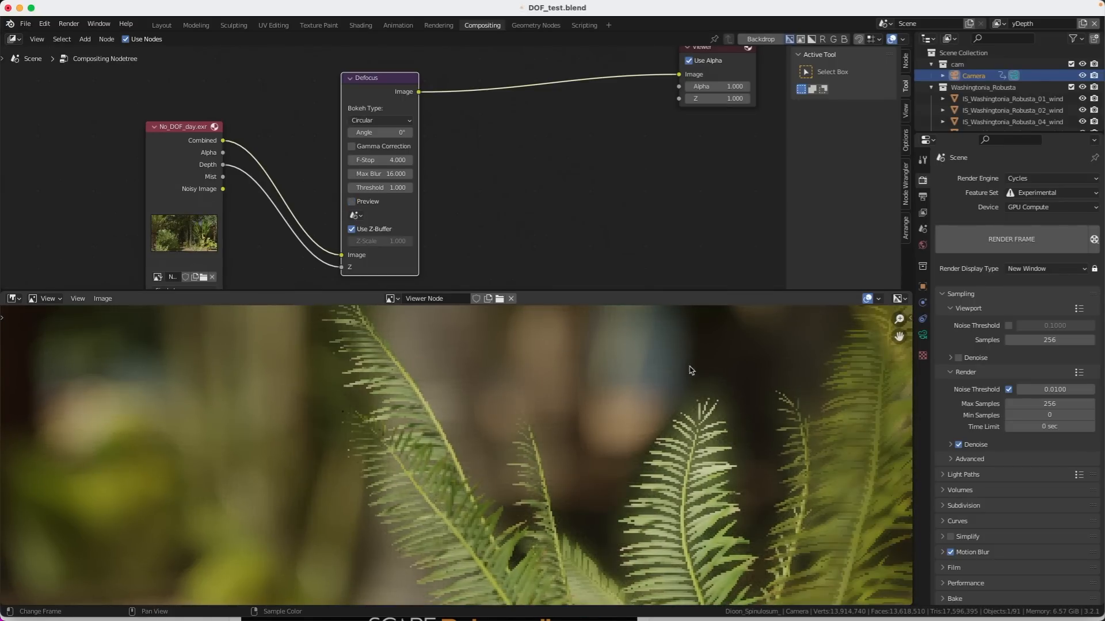
Examine the fern and leaf edges in the defocused image and adjust the Defocus node's Threshold.
scroll(739, 467, "up", 1)
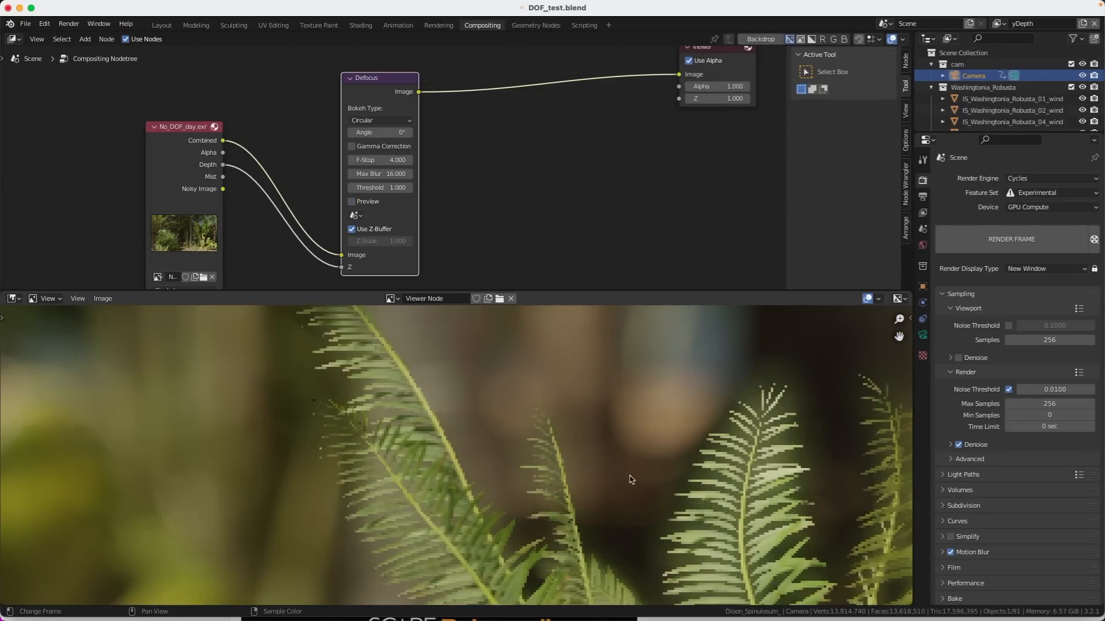
middle_click_drag(630, 476, 454, 416)
scroll(454, 415, "down", 2)
scroll(680, 446, "up", 1)
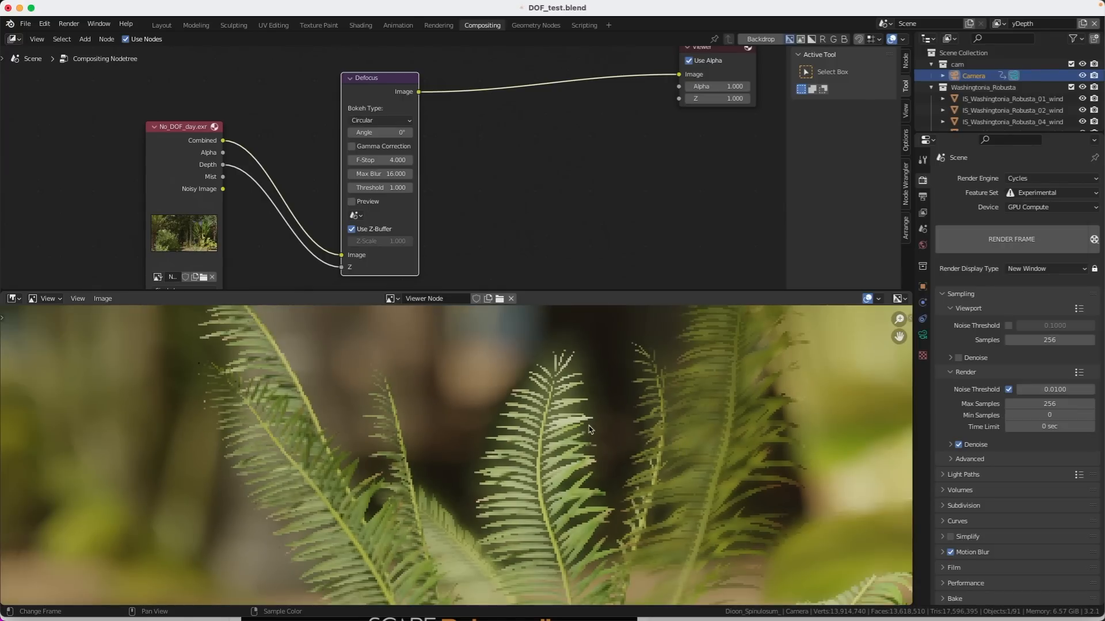
scroll(782, 435, "down", 1)
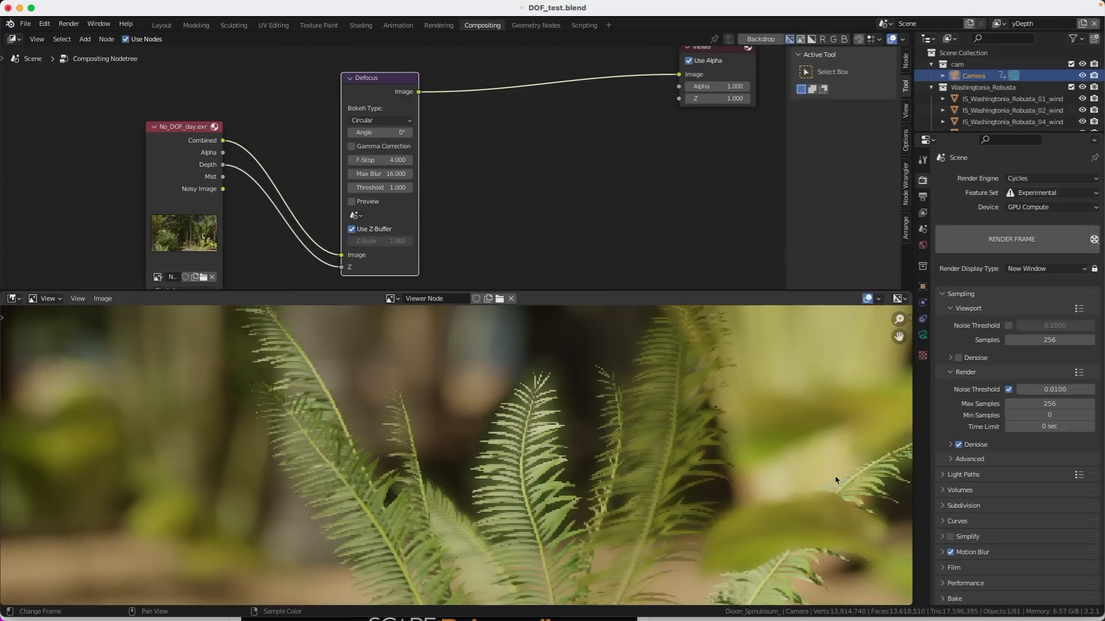
middle_click_drag(837, 475, 679, 427)
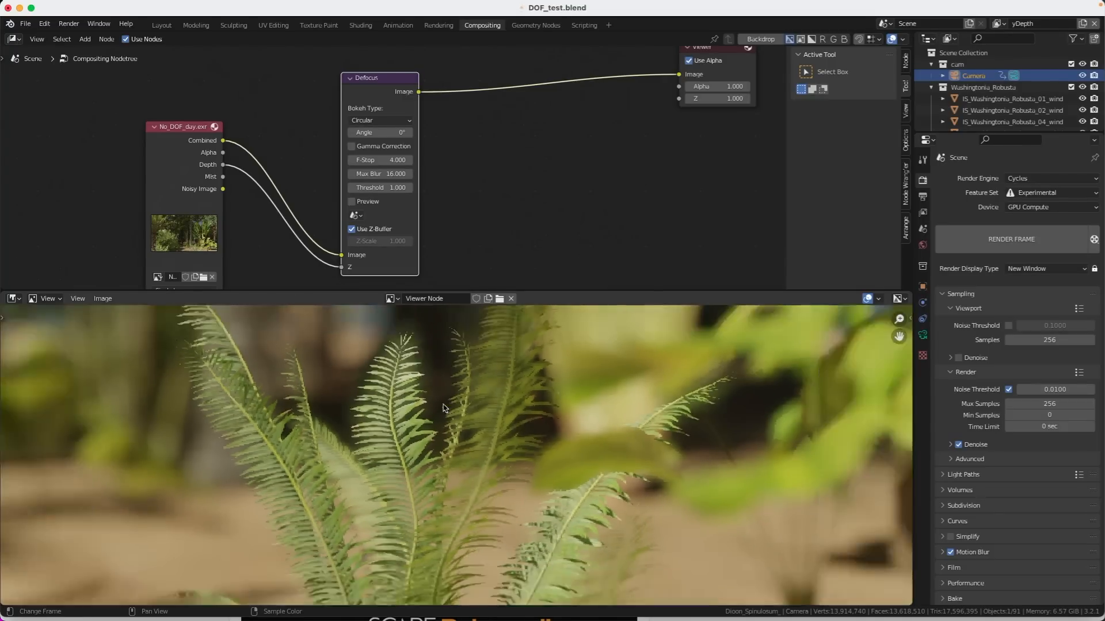
scroll(684, 454, "down", 3)
scroll(368, 456, "up", 2)
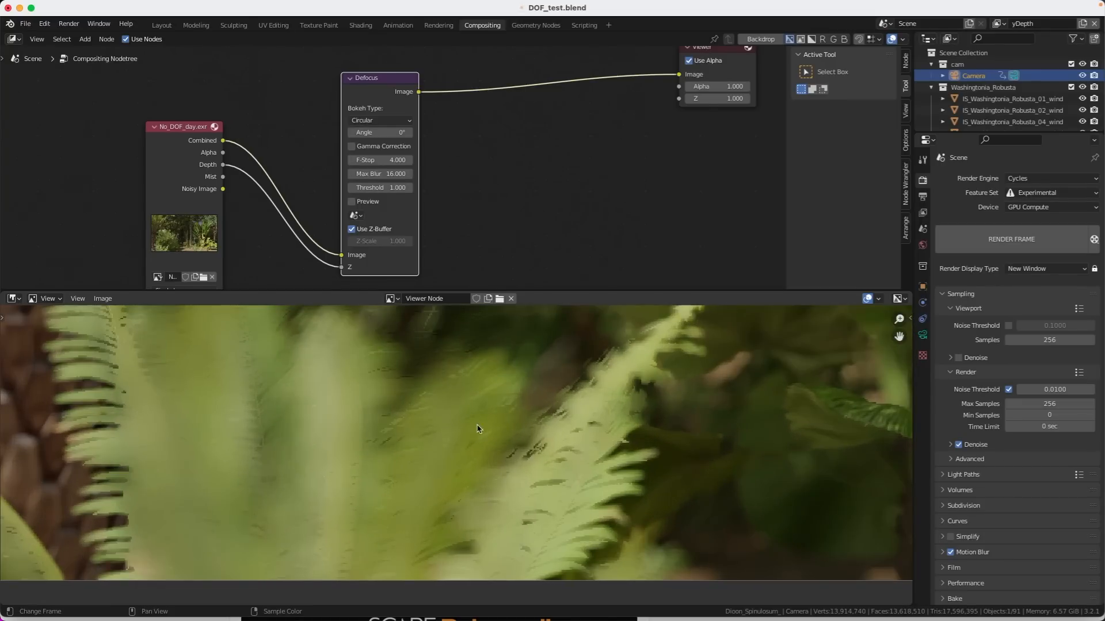
middle_click_drag(590, 384, 348, 313)
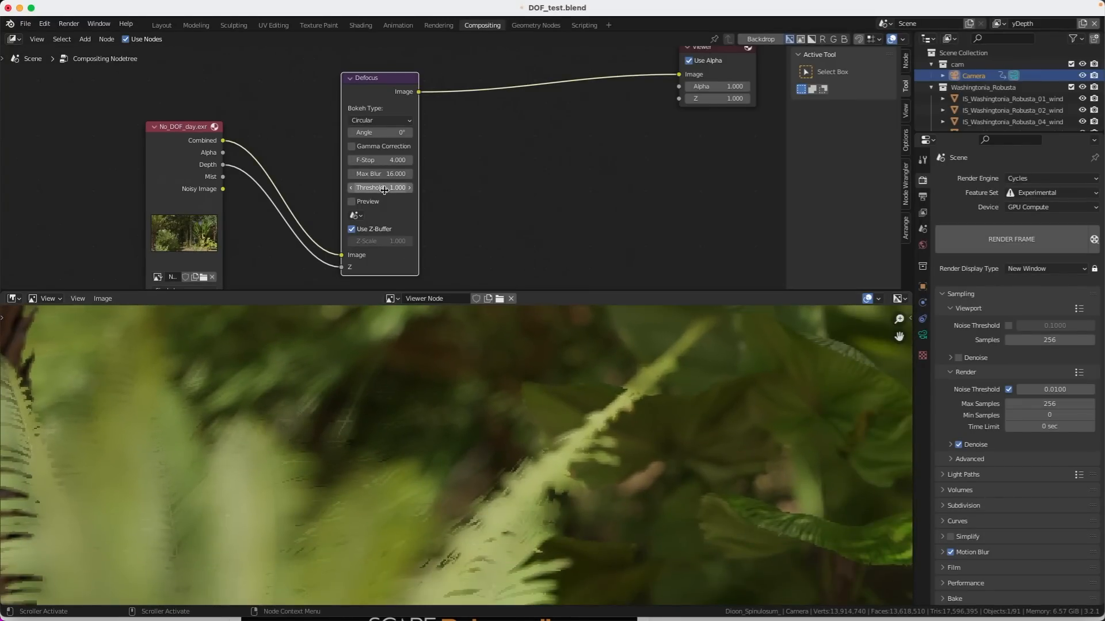
left_click_drag(381, 188, 359, 188)
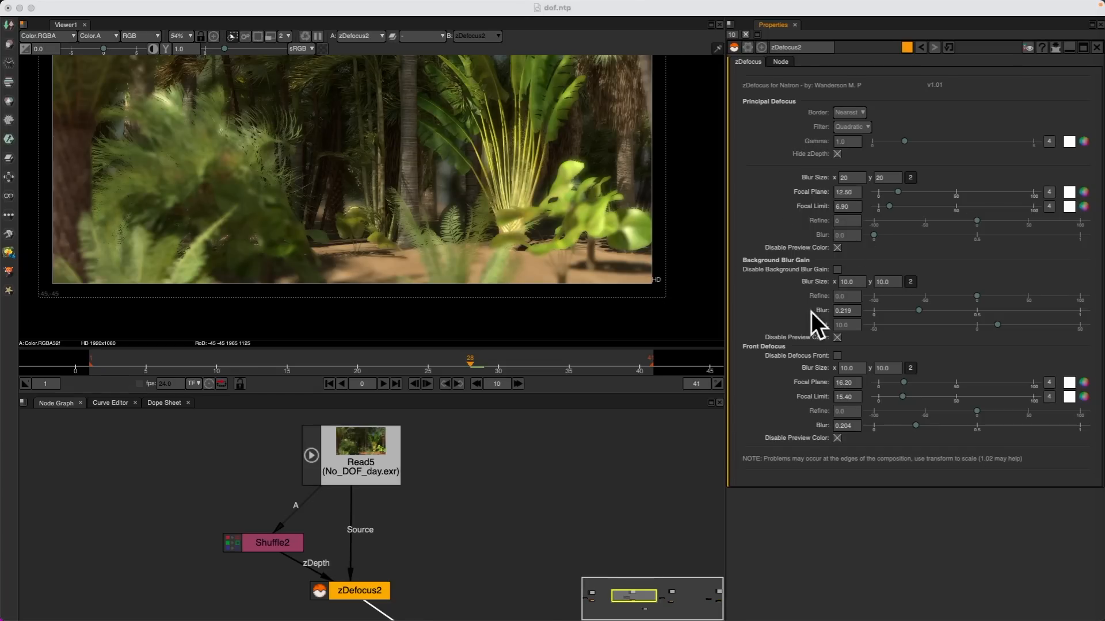
Switch to Natron and examine zDefocus2's blur around the ferns, stems and foreground leaves of No_DOF_day.exr.
scroll(488, 196, "up", 10)
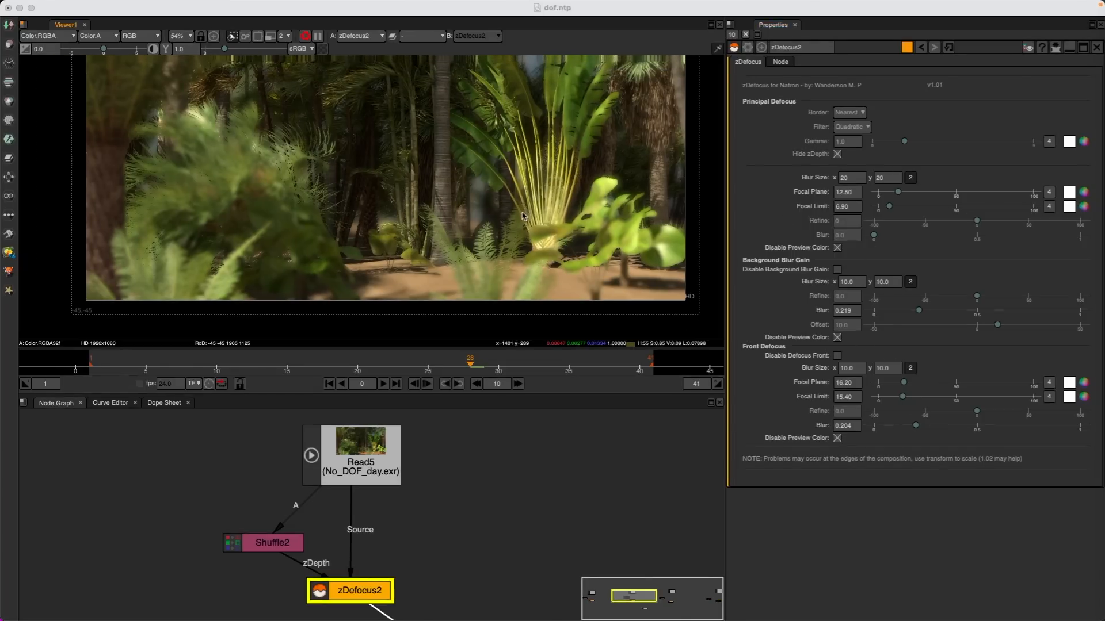
scroll(425, 198, "up", 4)
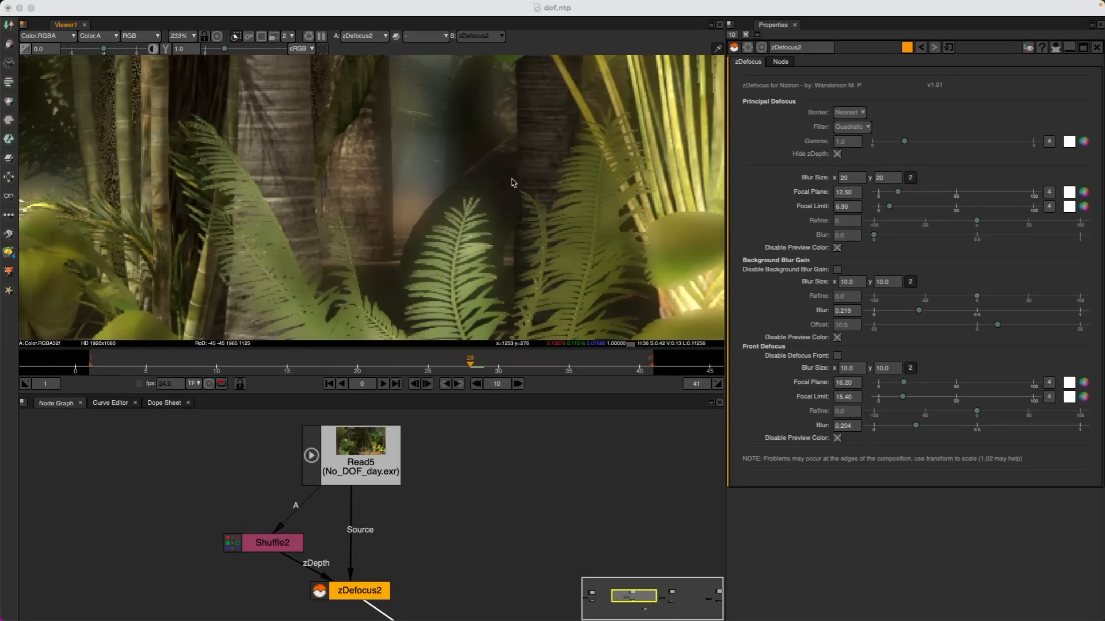
middle_click_drag(536, 251, 266, 215)
middle_click_drag(600, 202, 432, 239)
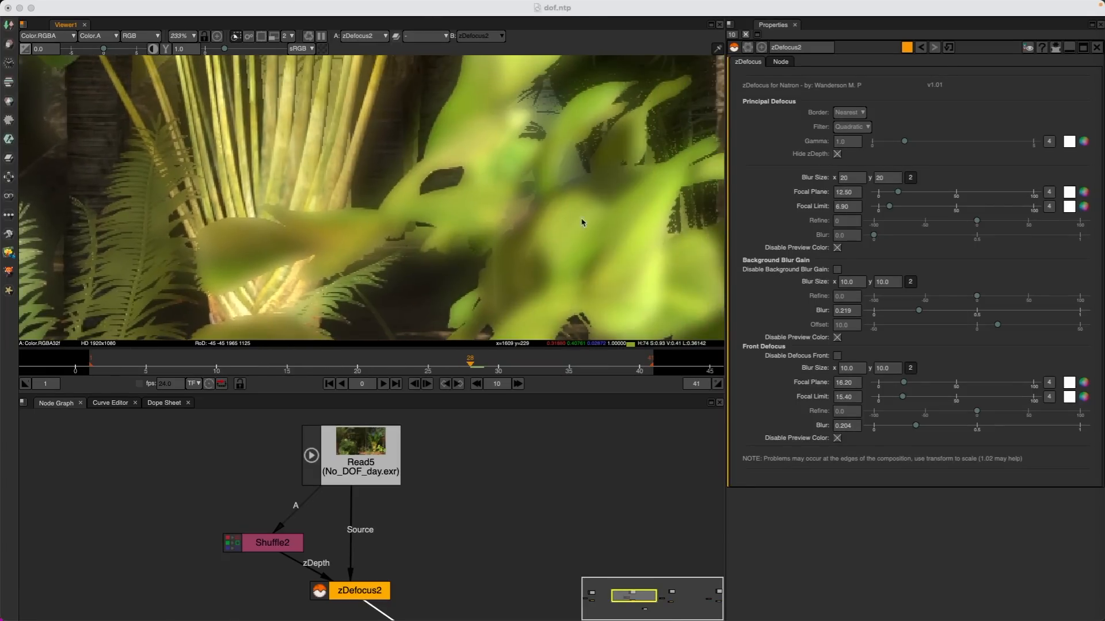
middle_click_drag(559, 90, 544, 205)
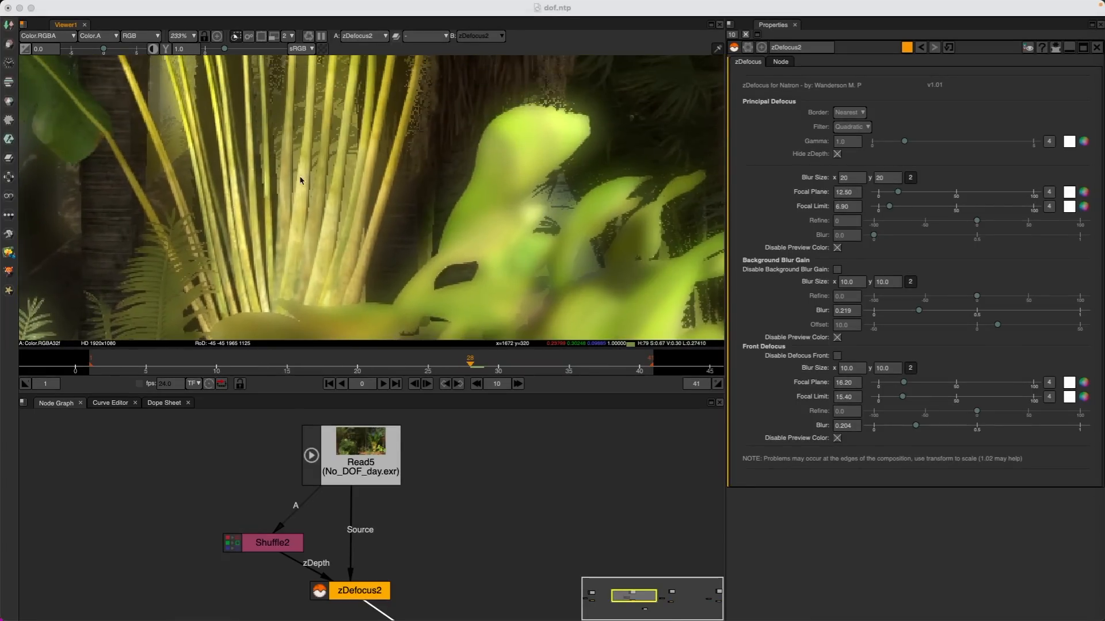
middle_click_drag(126, 207, 518, 129)
middle_click_drag(322, 213, 537, 137)
middle_click_drag(210, 214, 507, 188)
middle_click_drag(155, 208, 507, 174)
mouse_move(178, 196)
middle_mouse_down()
mouse_move(304, 185)
mouse_move(456, 200)
mouse_move(434, 189)
mouse_move(375, 207)
middle_mouse_up()
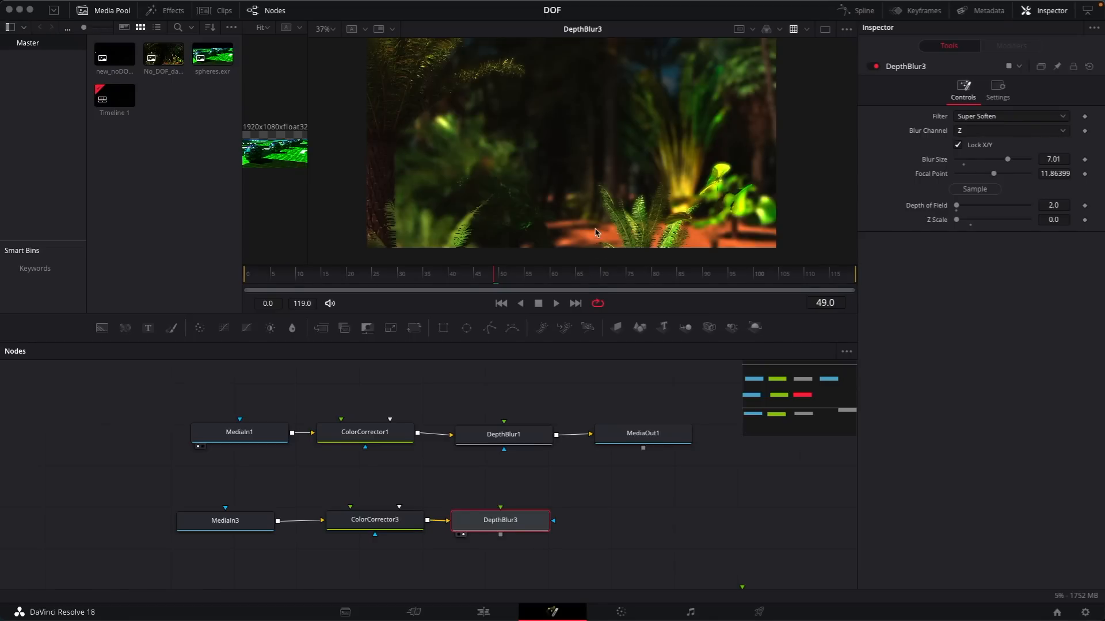
Switch to DaVinci Resolve and examine DepthBlur3's result around the center ferns and the foreground ferns beside the trunk.
scroll(626, 225, "up", 5, "ctrl")
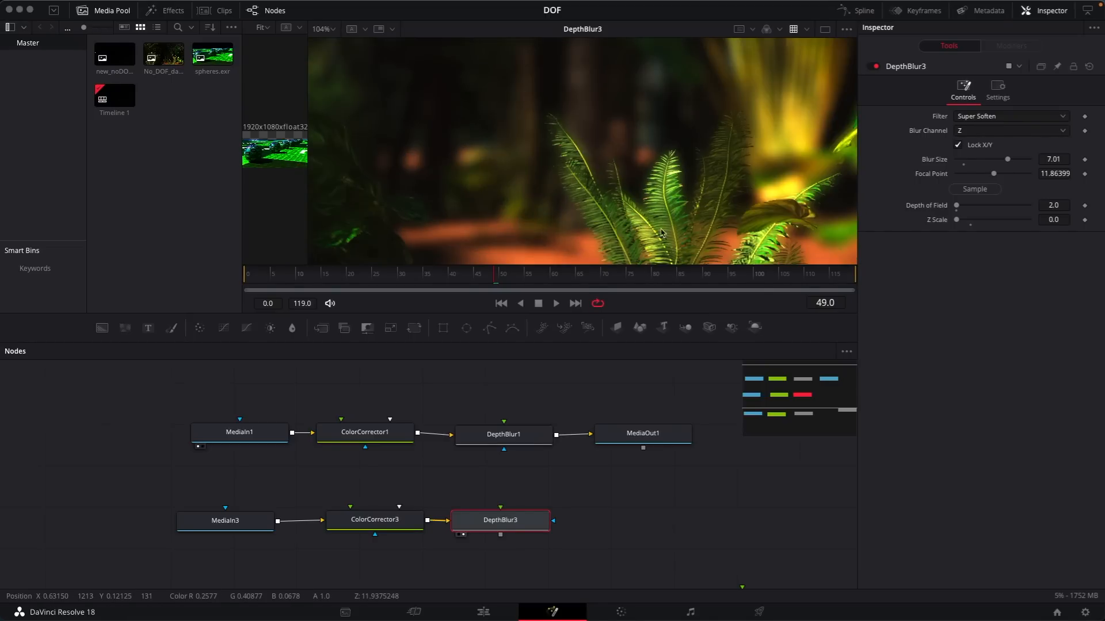
scroll(680, 187, "up", 2)
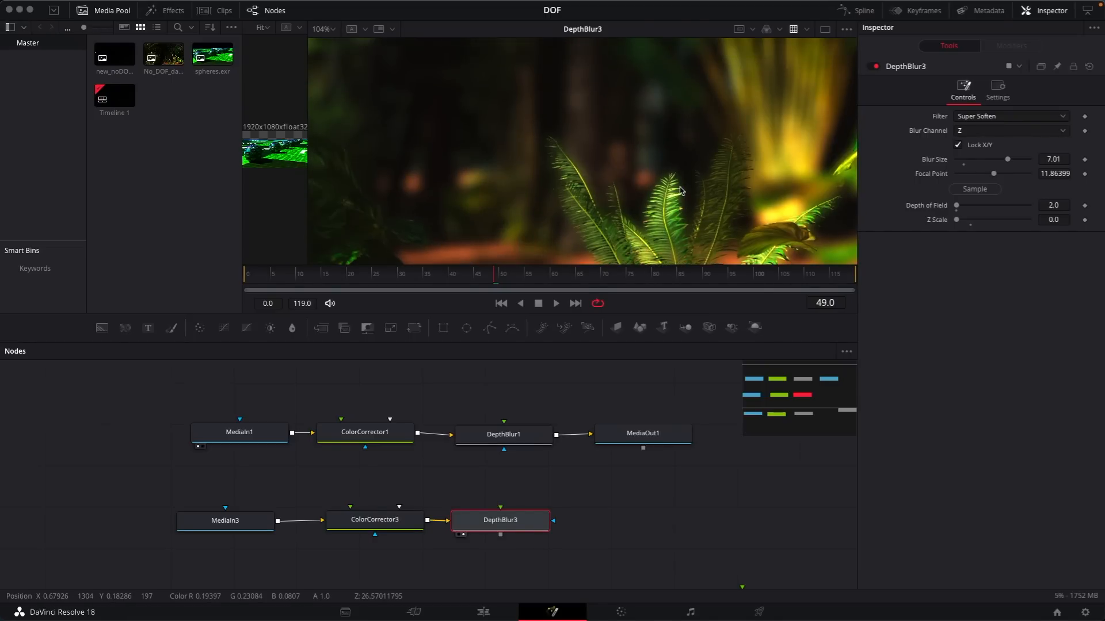
scroll(661, 207, "down", 4)
scroll(719, 167, "left", 12)
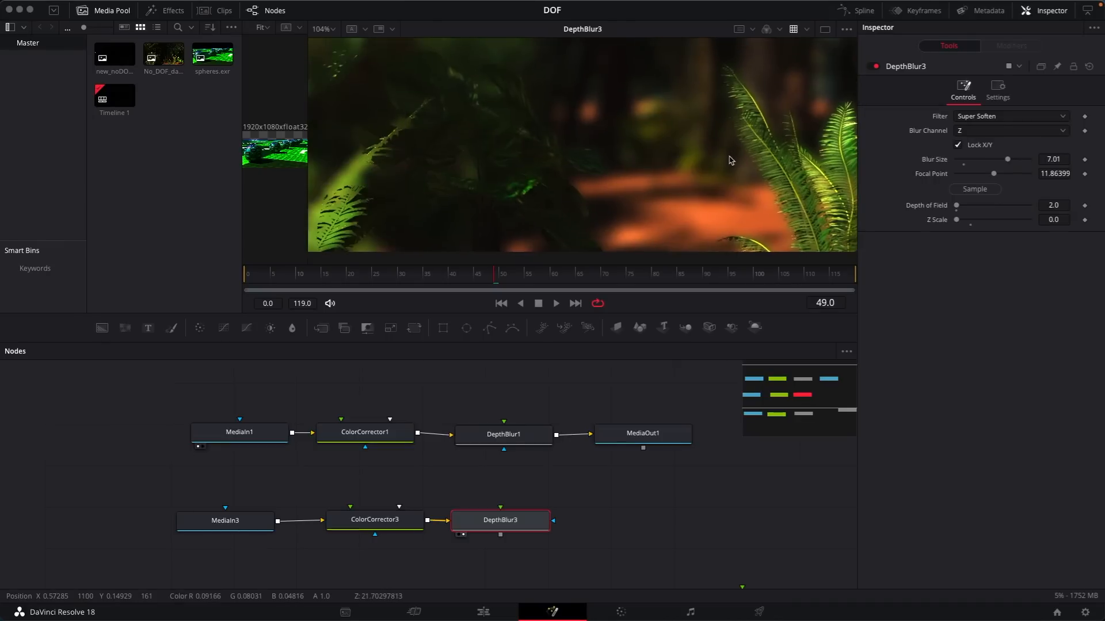
middle_click_drag(460, 197, 518, 225)
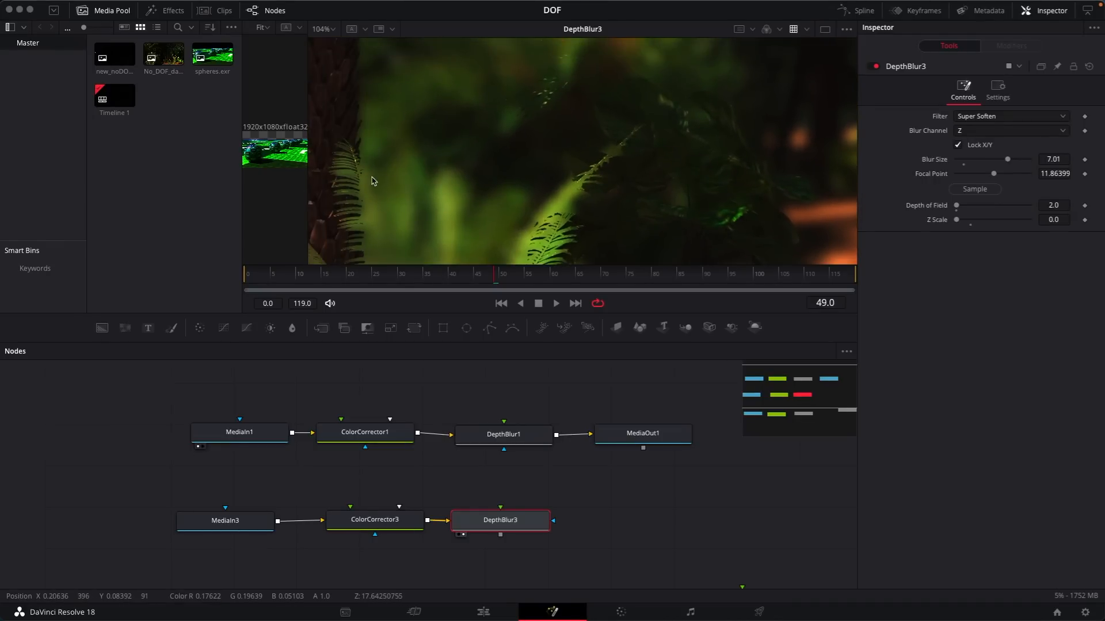
middle_click_drag(372, 180, 476, 223)
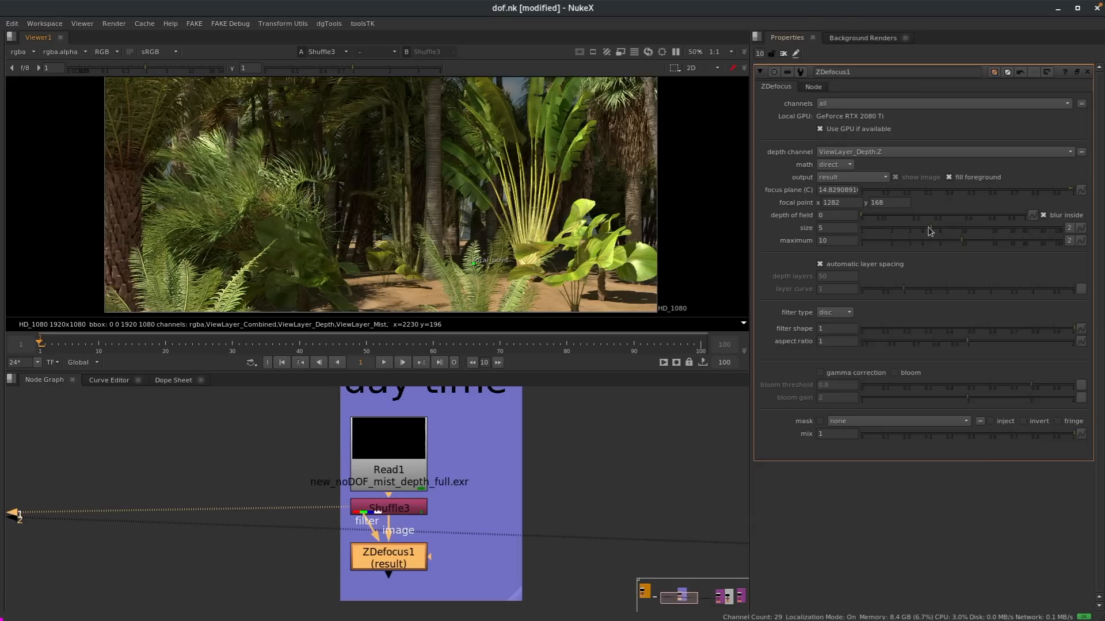
Switch to Nuke, view ZDefocus1's result, and set its size to 2.75 and maximum to 39.
left_click_drag(930, 231, 952, 237)
key("1")
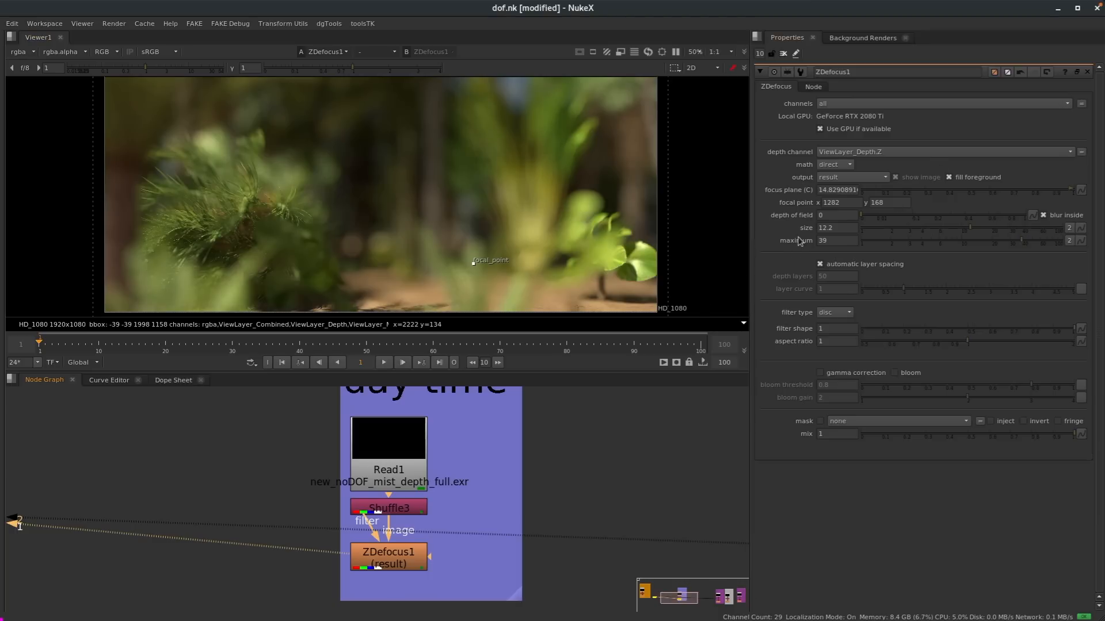
left_click_drag(970, 228, 905, 231)
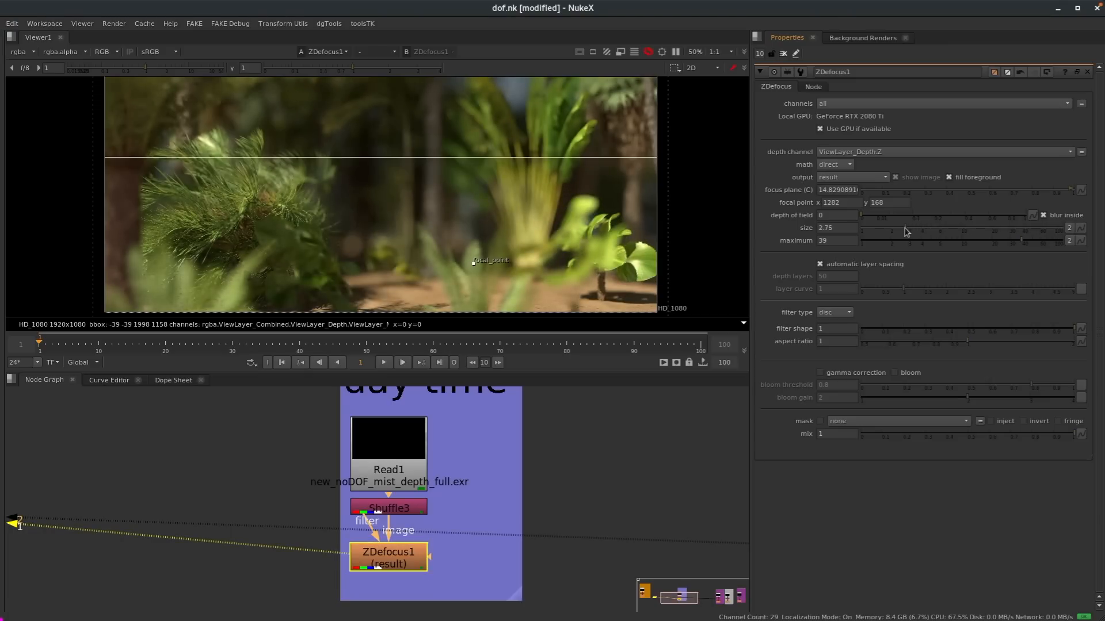
Move ZDefocus1's focal point to x 1288, y 168 on the center fern and inspect the blur edges around it.
left_click_drag(473, 264, 475, 264)
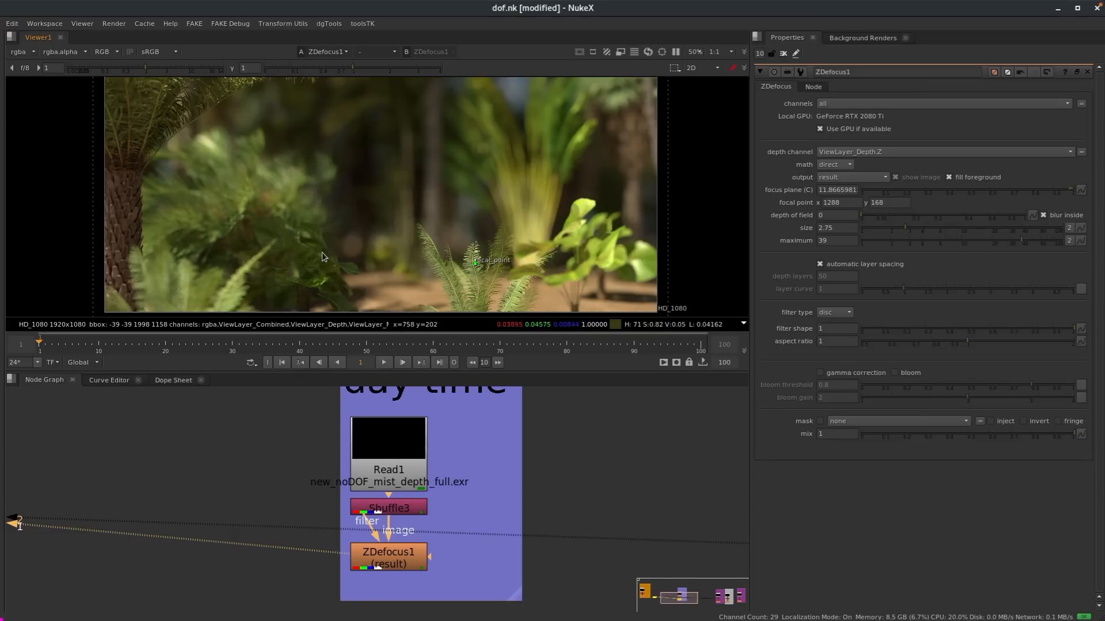
scroll(315, 251, "up", 3)
scroll(538, 240, "up", 2)
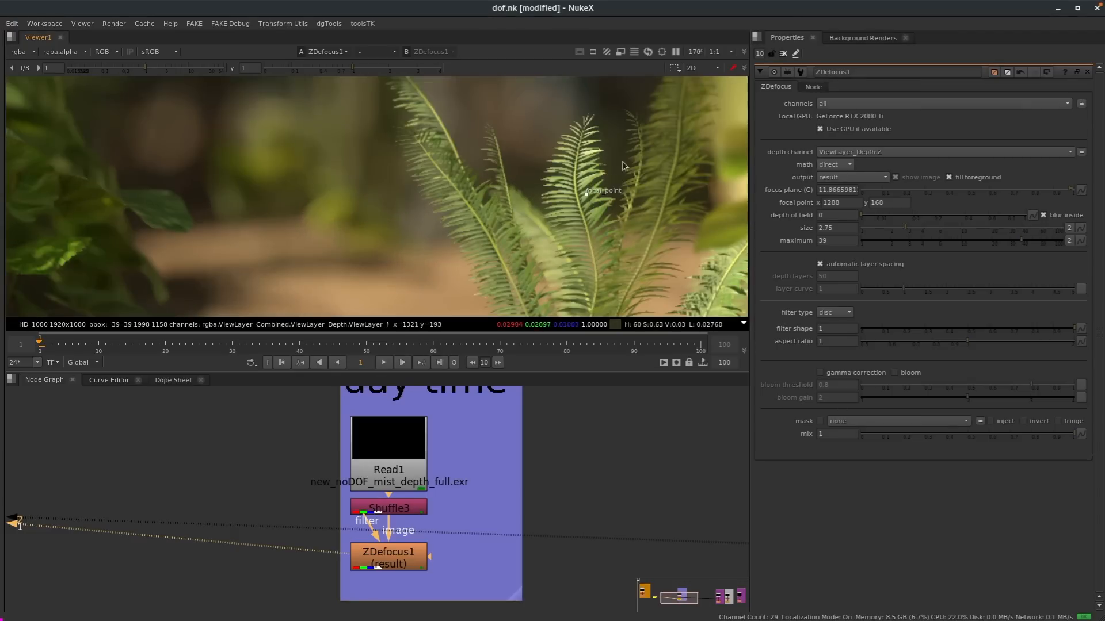
scroll(623, 195, "down", 3)
scroll(241, 208, "up", 1)
middle_click_drag(271, 220, 355, 257)
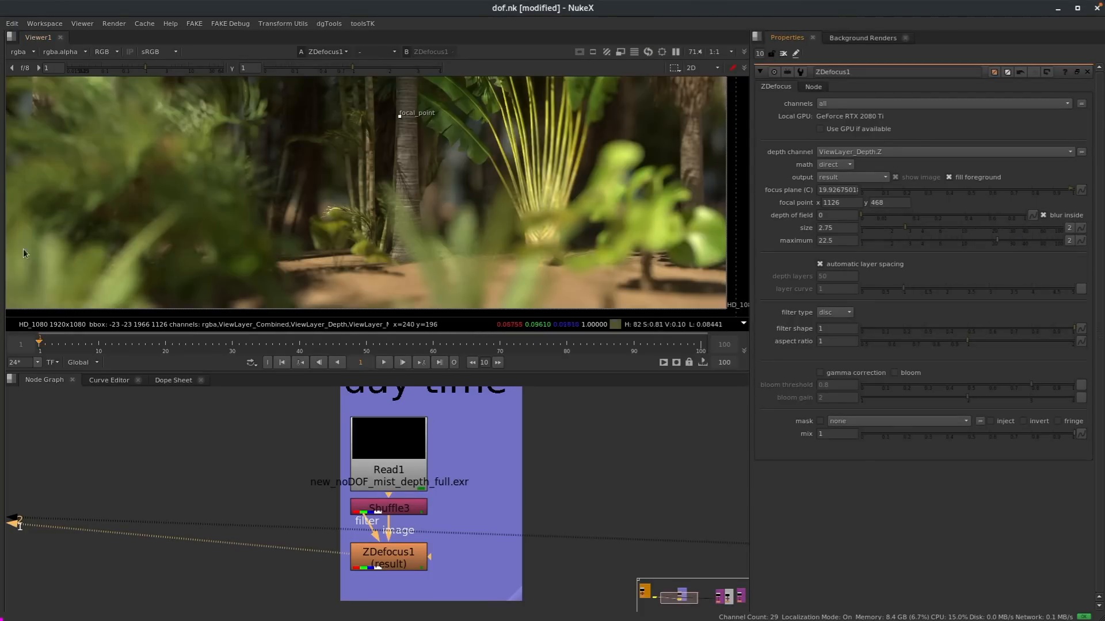
Examine ZDefocus1's blur across the jungle image with the focal point on the palm trunk in the background.
middle_click_drag(389, 168, 373, 218)
scroll(374, 218, "down", 3)
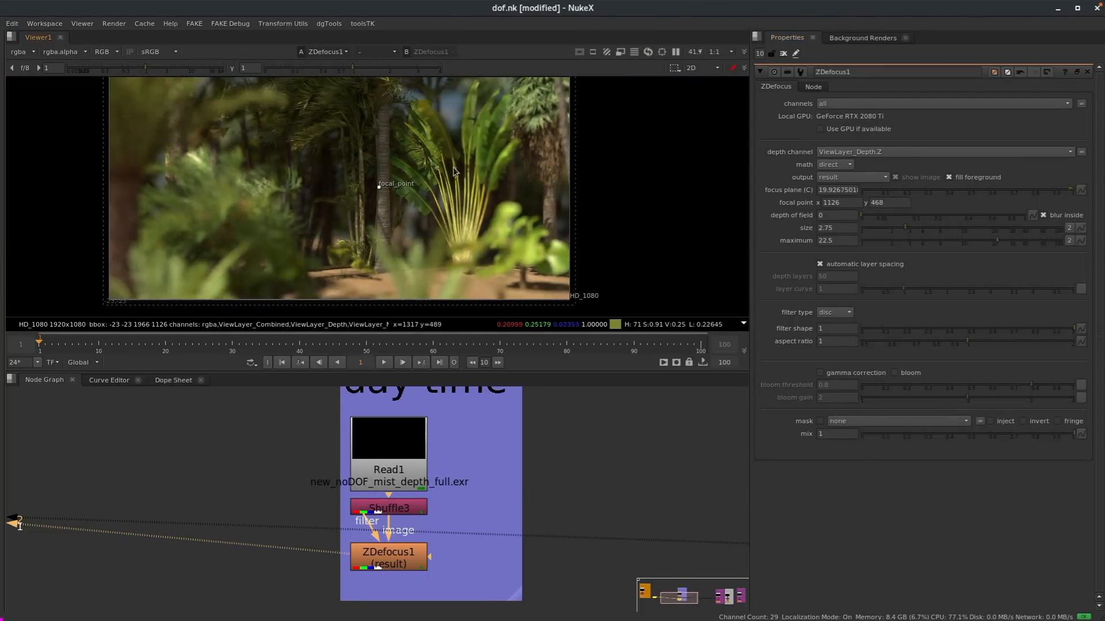
middle_click_drag(448, 176, 440, 206)
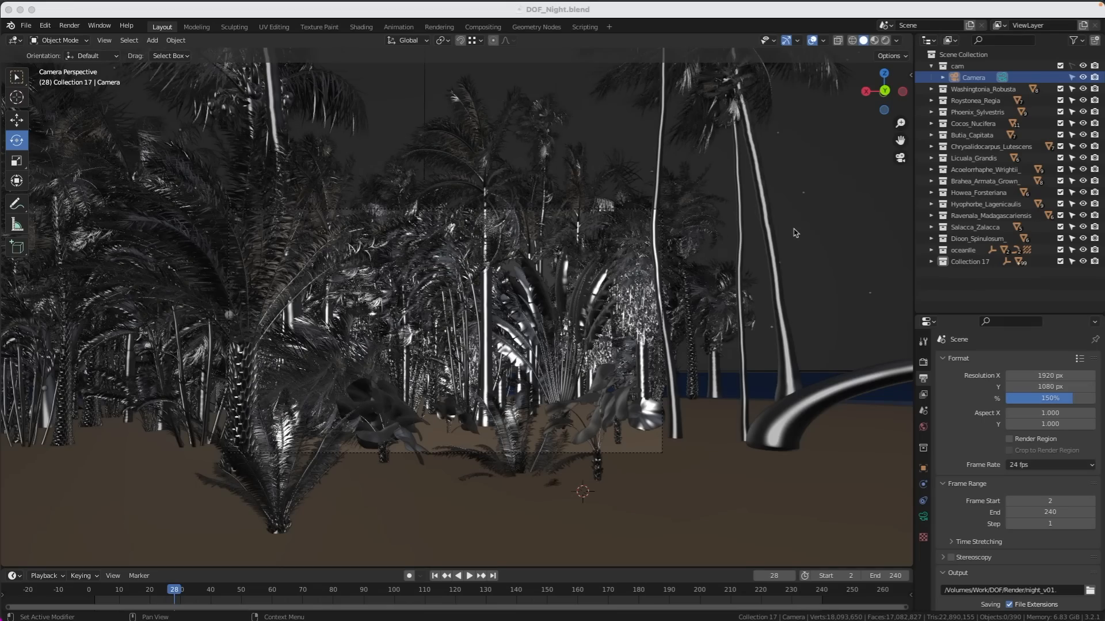
Leave the camera view, look around the night palm island, and select one of the small icospheres floating among the palms.
middle_click_drag(784, 242, 678, 259)
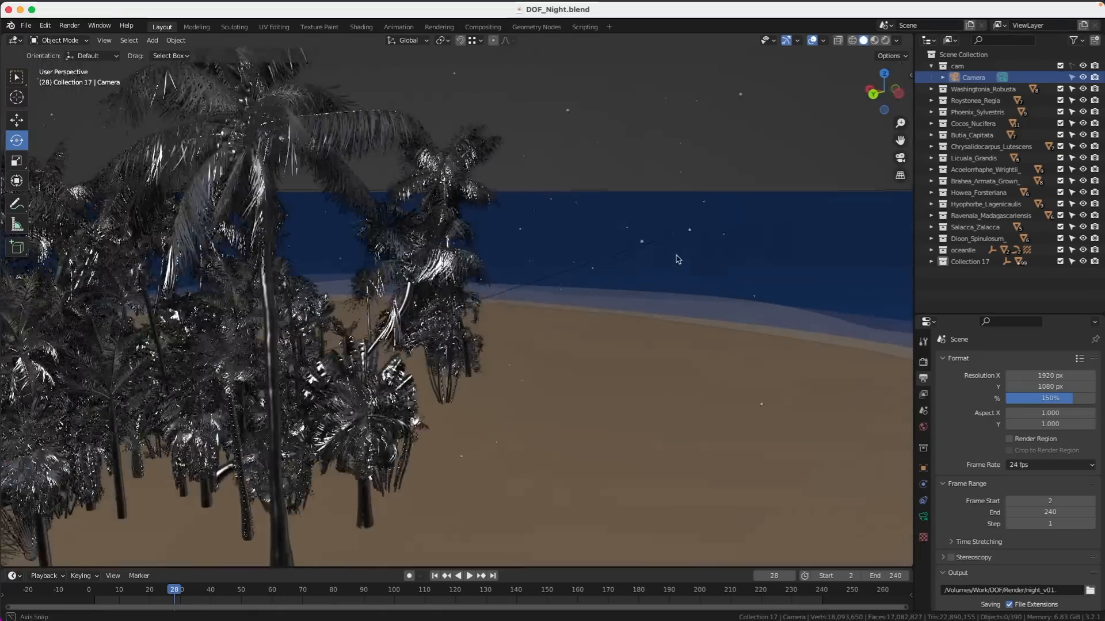
scroll(678, 259, "down", 10)
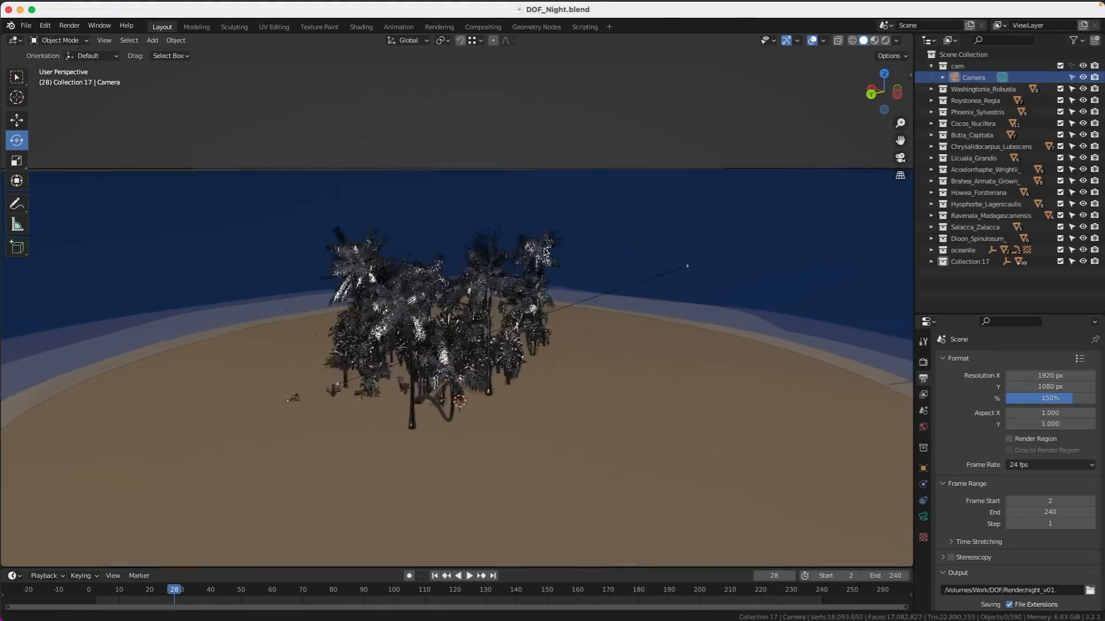
scroll(545, 252, "up", 8)
left_click(719, 215)
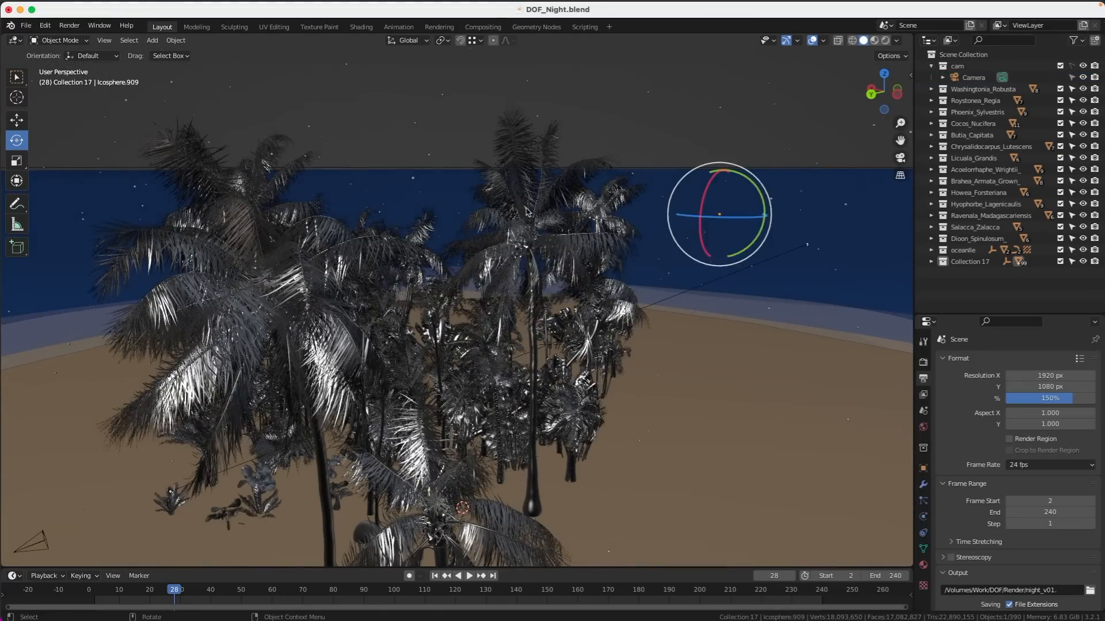
middle_click_drag(527, 212, 30, 481)
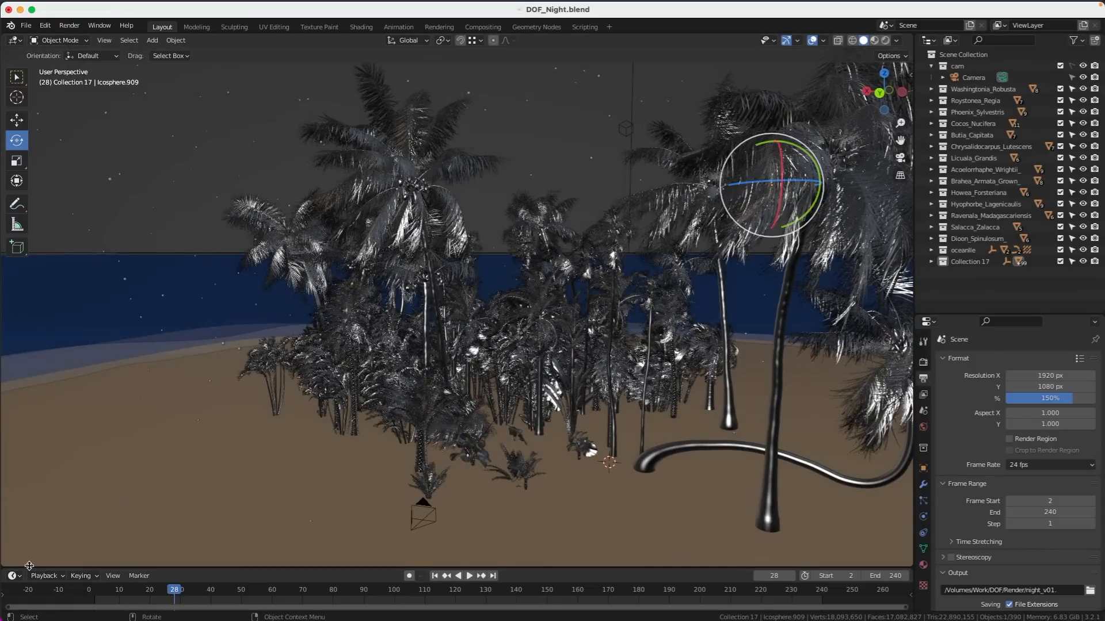
Enlarge the timeline area, turn it into a Shader Editor, and examine the selected icosphere's emission material nodes.
left_click_drag(30, 566, 29, 396)
left_click(14, 402)
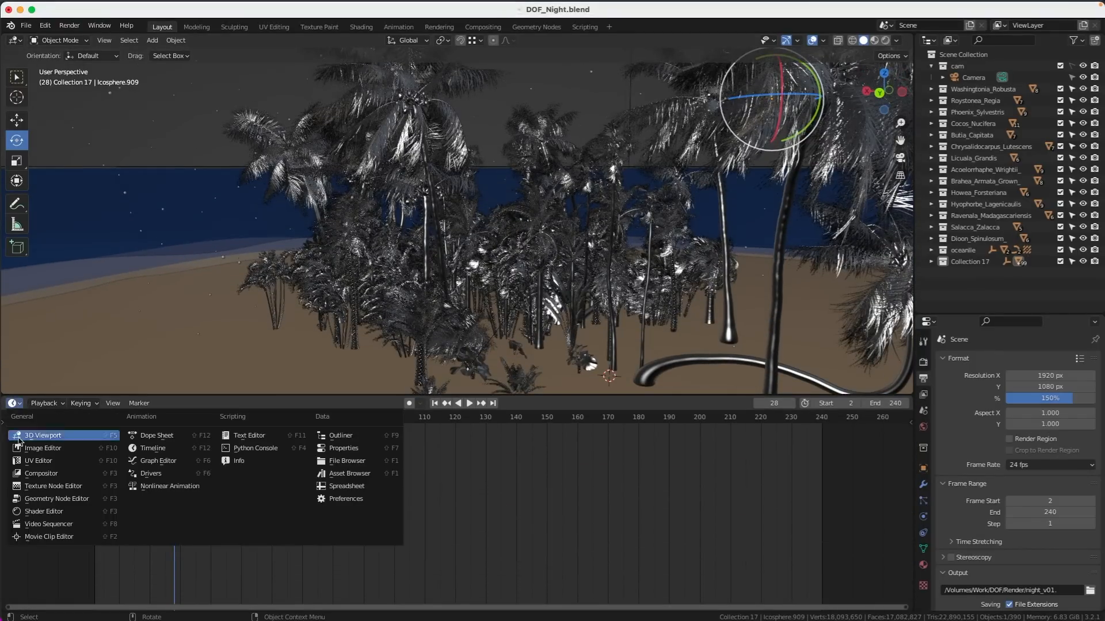
left_click(33, 512)
scroll(380, 506, "up", 5)
middle_click_drag(379, 507, 499, 535)
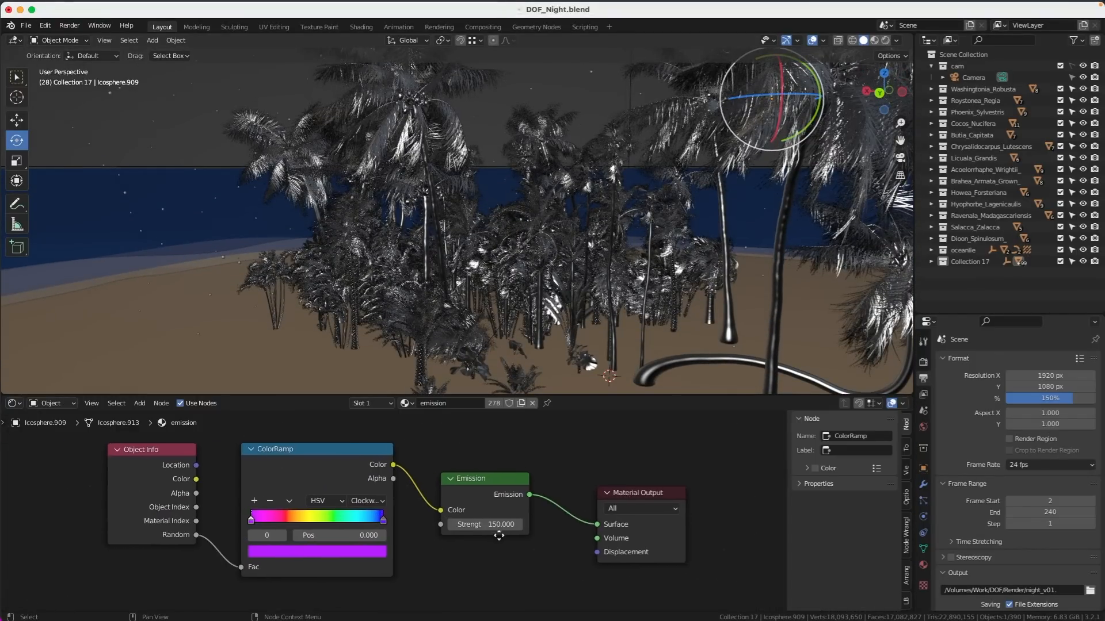
scroll(333, 518, "up", 1)
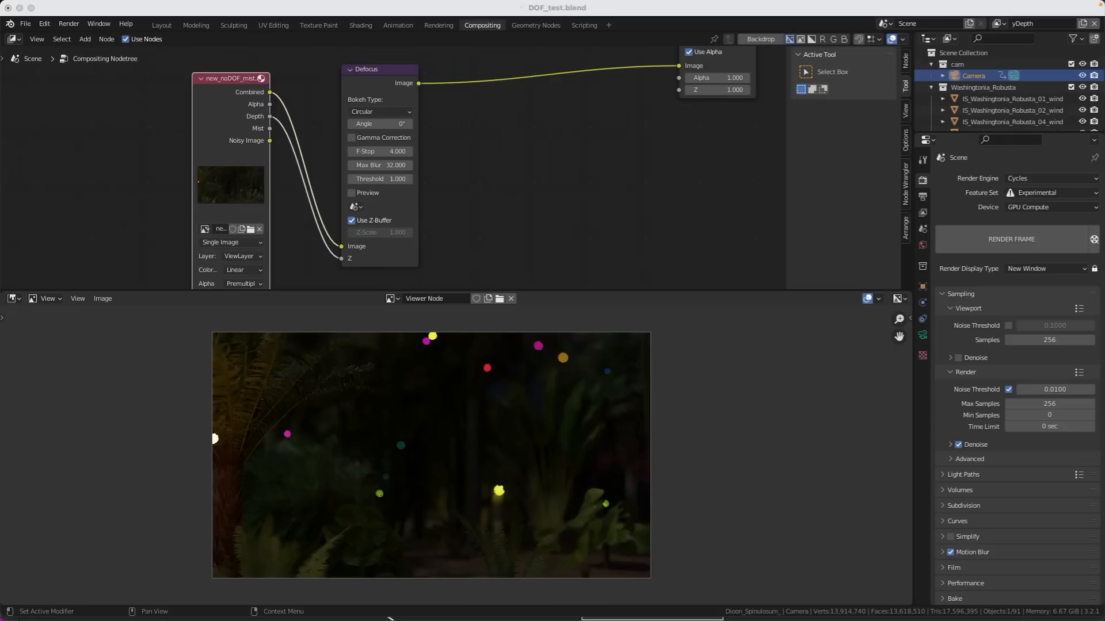
Examine the Defocus node's blur on the coloured lights of the night image in DOF_test.blend's compositor.
left_click(550, 271)
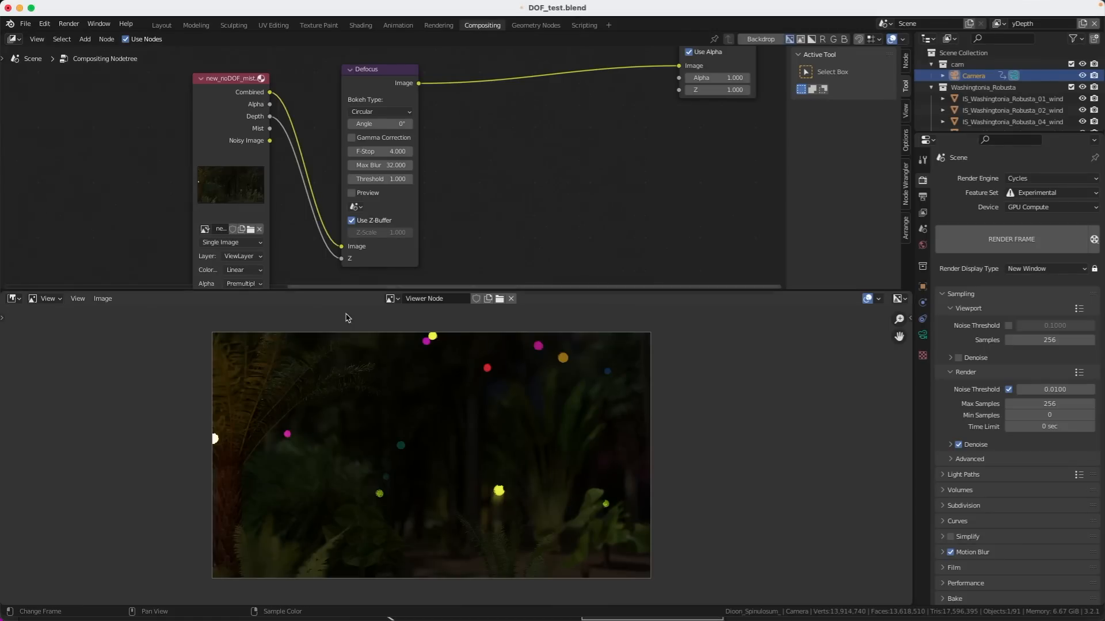
scroll(463, 502, "up", 6)
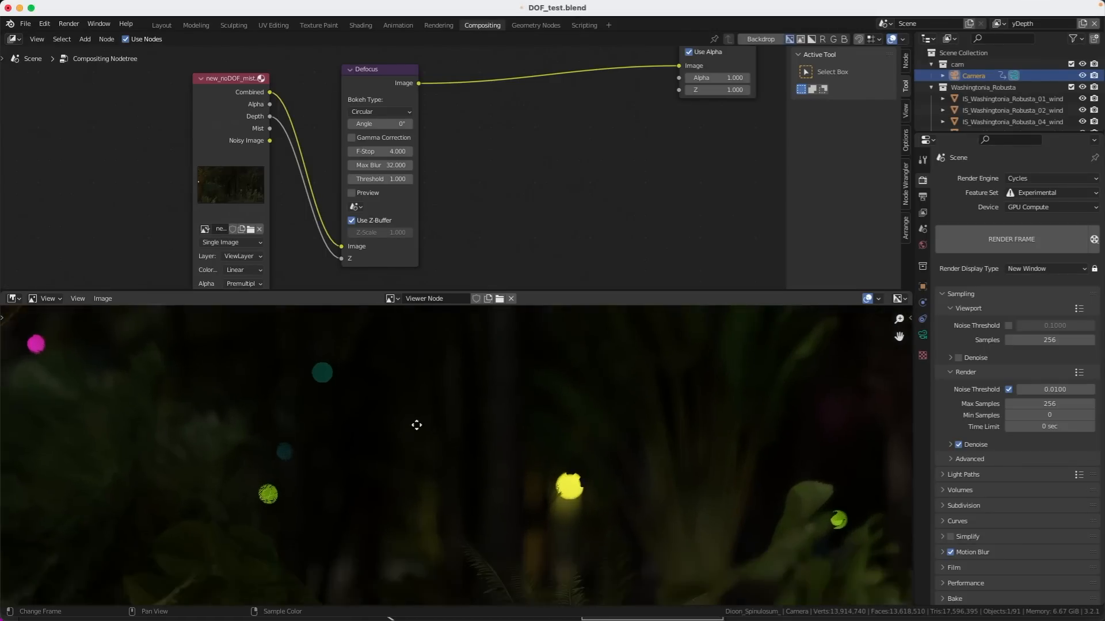
middle_click_drag(596, 457, 346, 422)
mouse_move(423, 448)
middle_mouse_down()
mouse_move(656, 419)
mouse_move(817, 422)
middle_mouse_up()
middle_click_drag(457, 441, 782, 456)
middle_click_drag(513, 437, 586, 478)
scroll(544, 447, "down", 2)
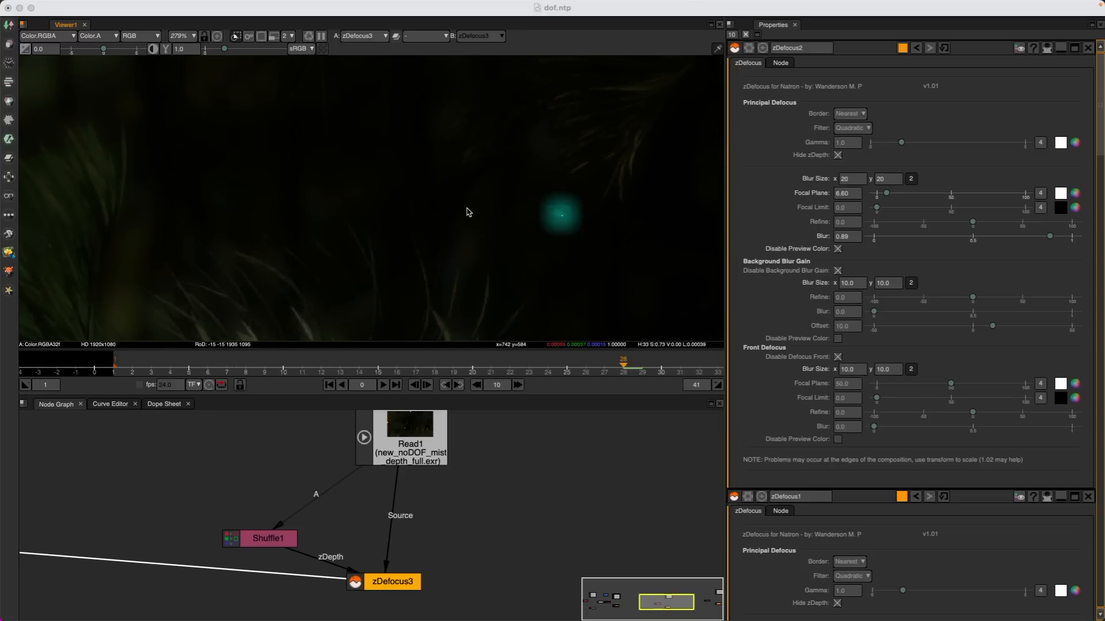
Switch to Natron and examine zDefocus3's blur on the teal light and the coloured lights along the image's upper edge.
scroll(564, 211, "up", 3)
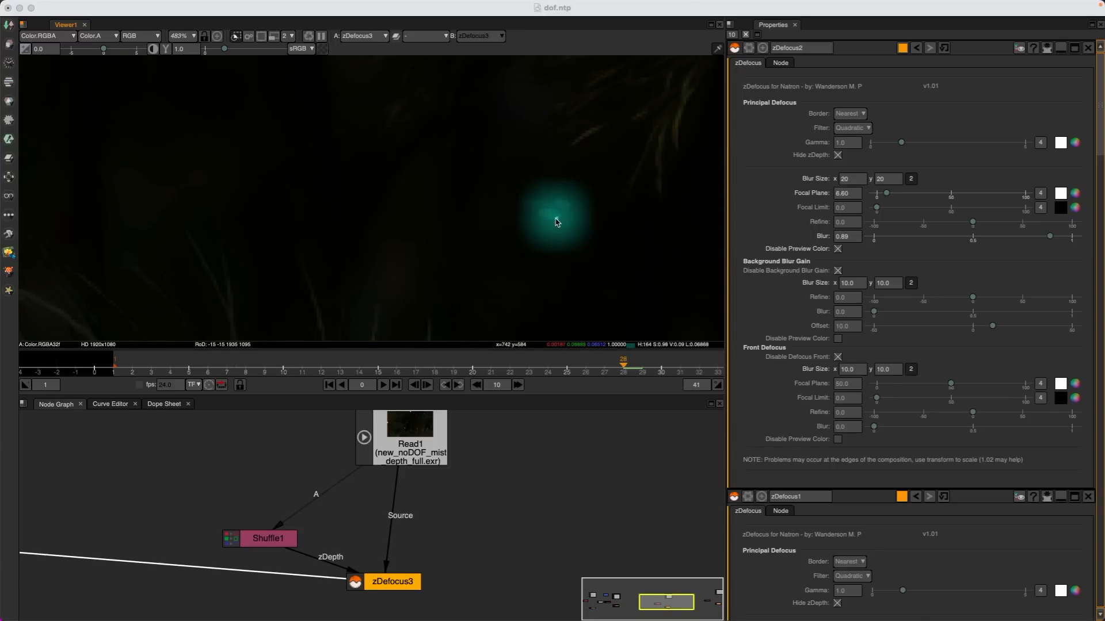
scroll(285, 200, "down", 5)
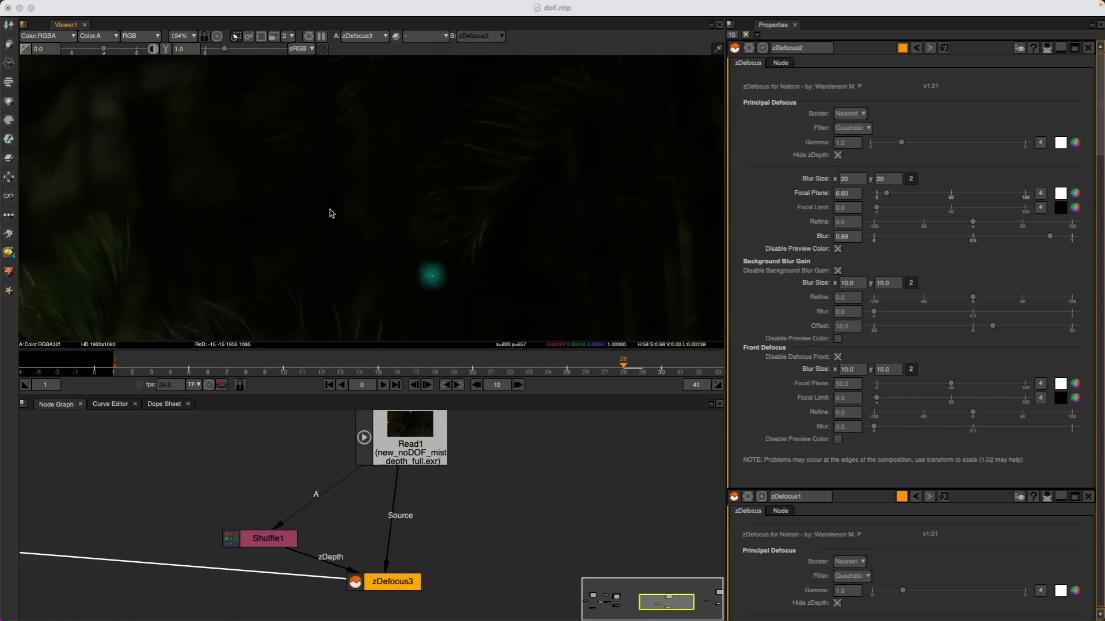
scroll(405, 213, "down", 2)
middle_click_drag(405, 213, 480, 216)
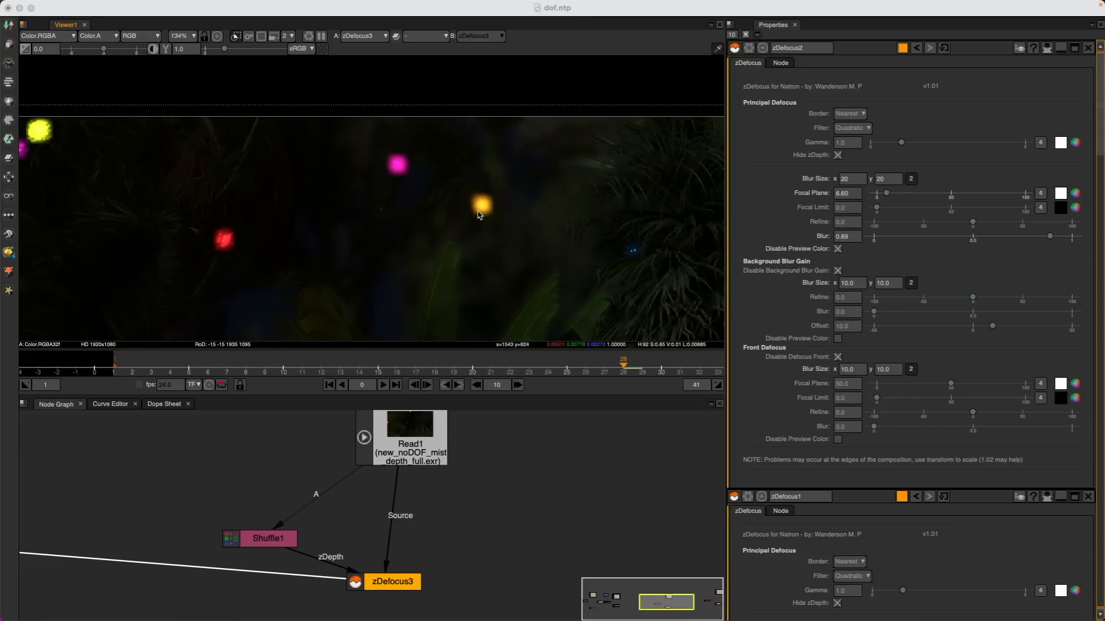
scroll(466, 205, "up", 2)
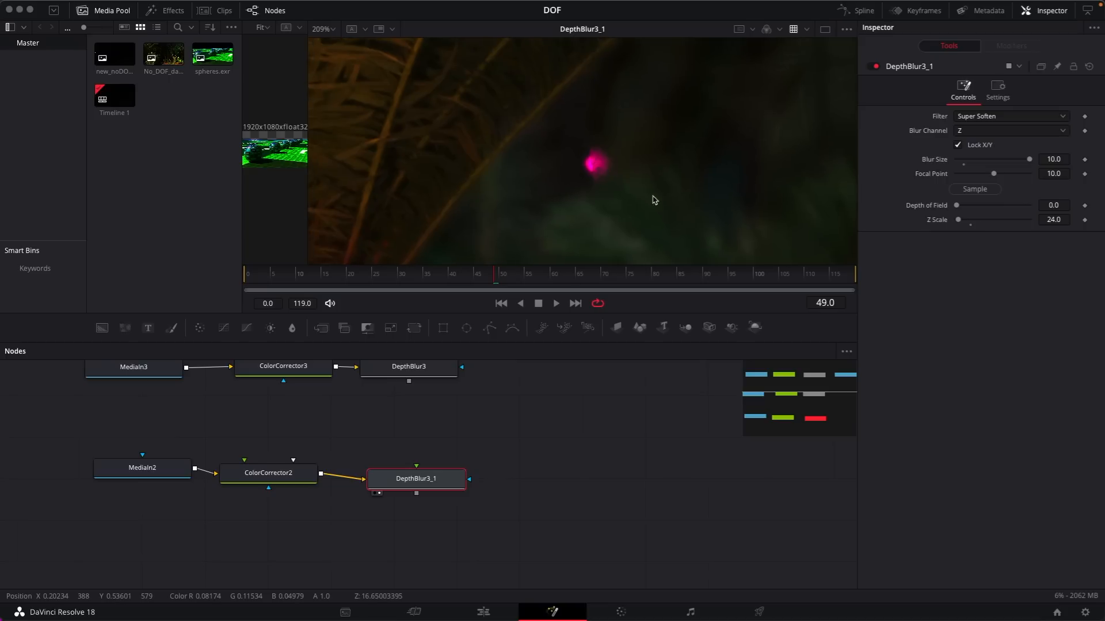
Switch to DaVinci Resolve and examine DepthBlur3_1's blur on the magenta, yellow and orange lights.
middle_click_drag(355, 144, 406, 198)
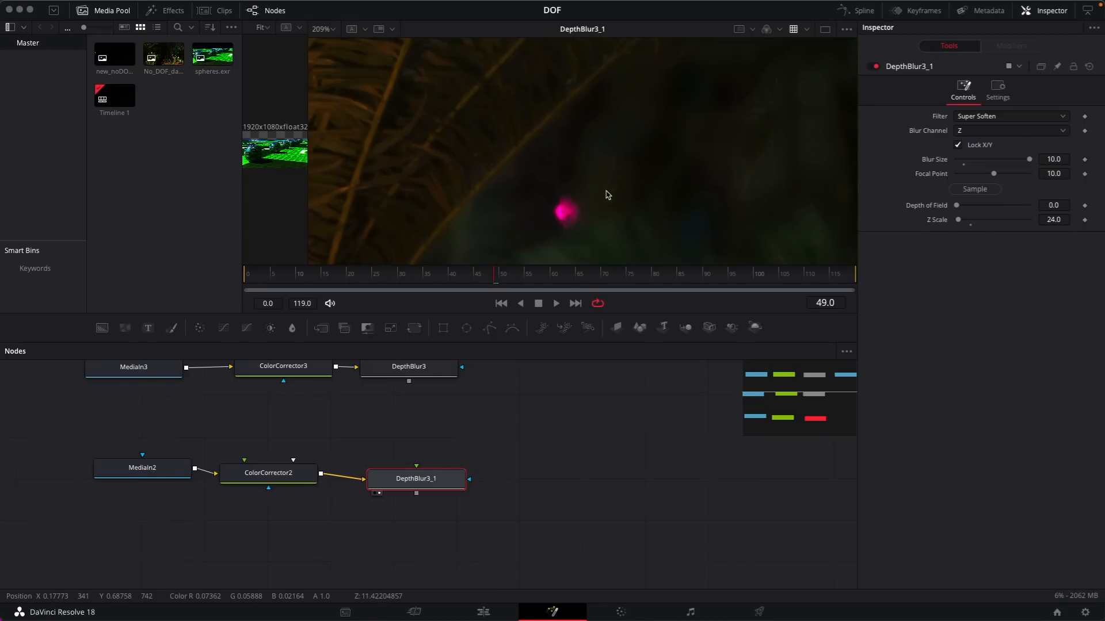
middle_click_drag(553, 208, 454, 282)
middle_click_drag(679, 112, 510, 185)
middle_click_drag(721, 106, 578, 177)
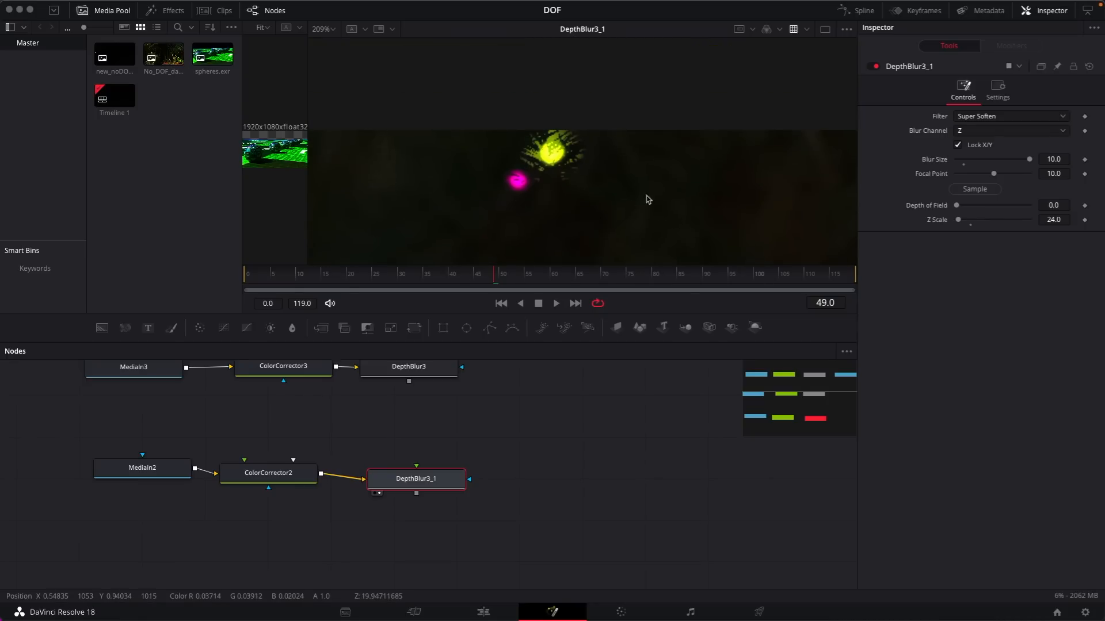
middle_click_drag(649, 197, 435, 176)
middle_click_drag(646, 178, 626, 185)
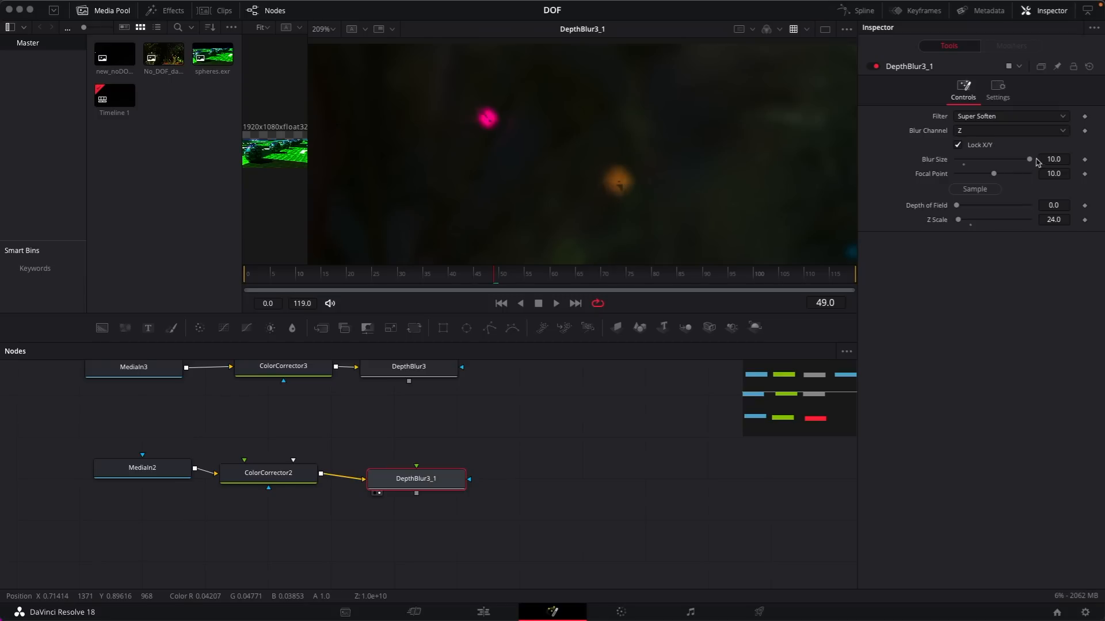
Set DepthBlur3_1's Blur Size to 20.
mouse_move(1029, 160)
left_mouse_down()
mouse_move(1020, 160)
mouse_move(1029, 160)
left_mouse_up()
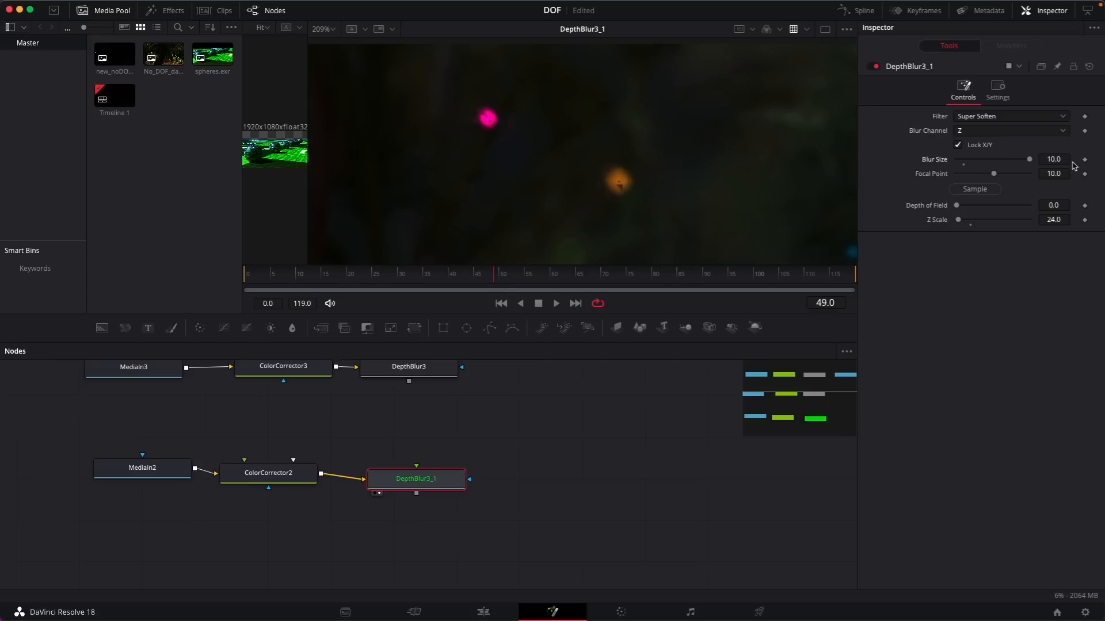
left_click(1060, 160)
type("20")
key("Tab")
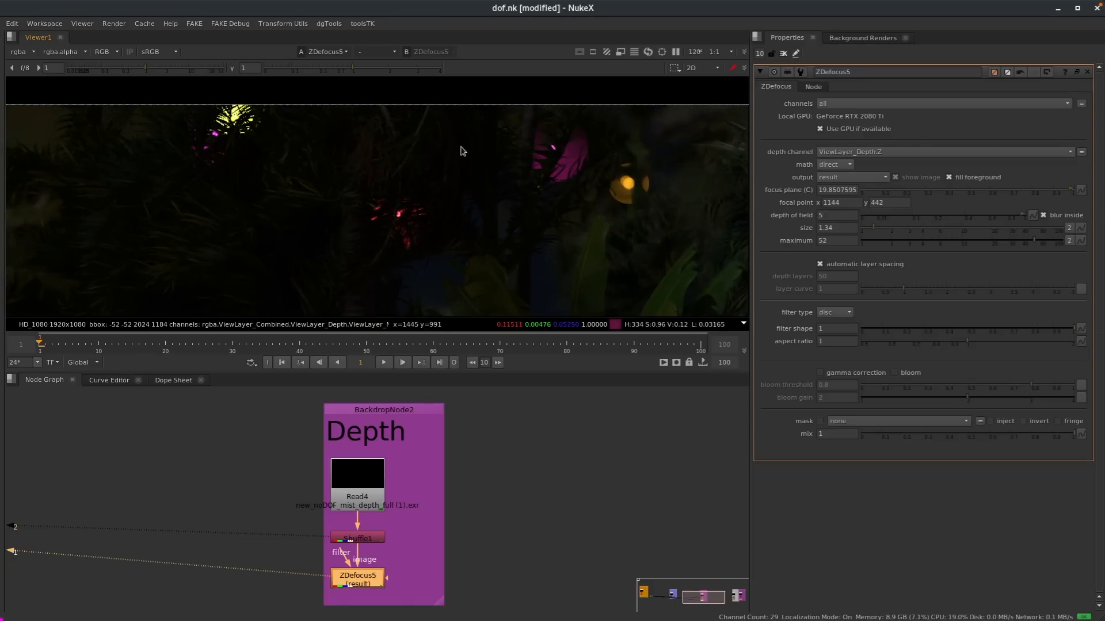
Switch to Nuke and examine ZDefocus5's result around the yellow, magenta and red lights of the night image.
middle_click_drag(310, 151, 545, 224)
scroll(462, 166, "up", 6)
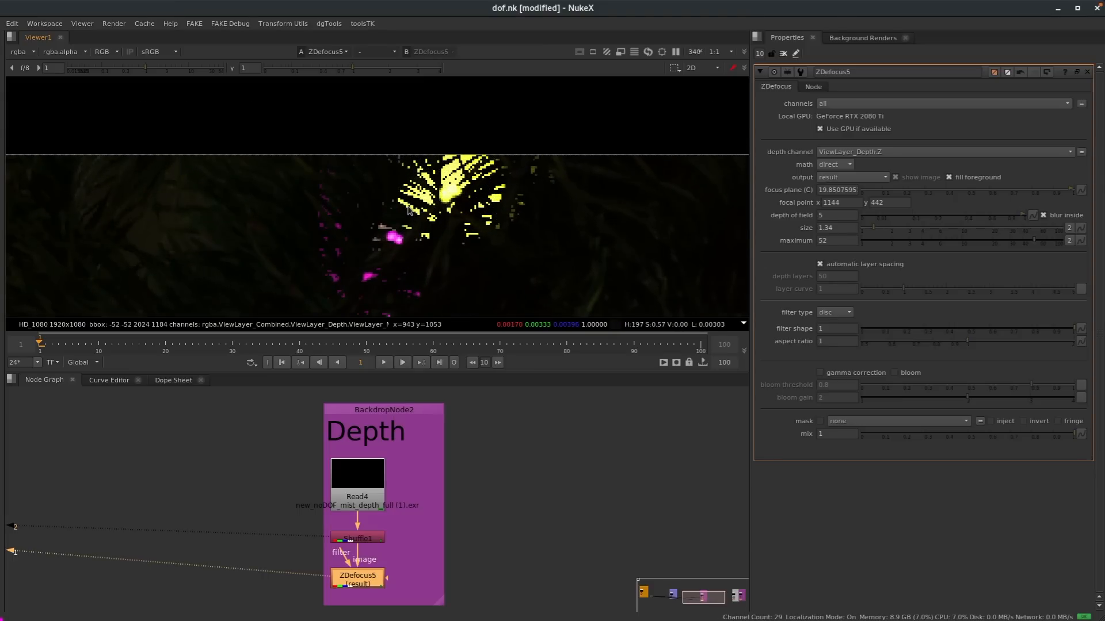
scroll(449, 206, "down", 5)
scroll(448, 204, "down", 1)
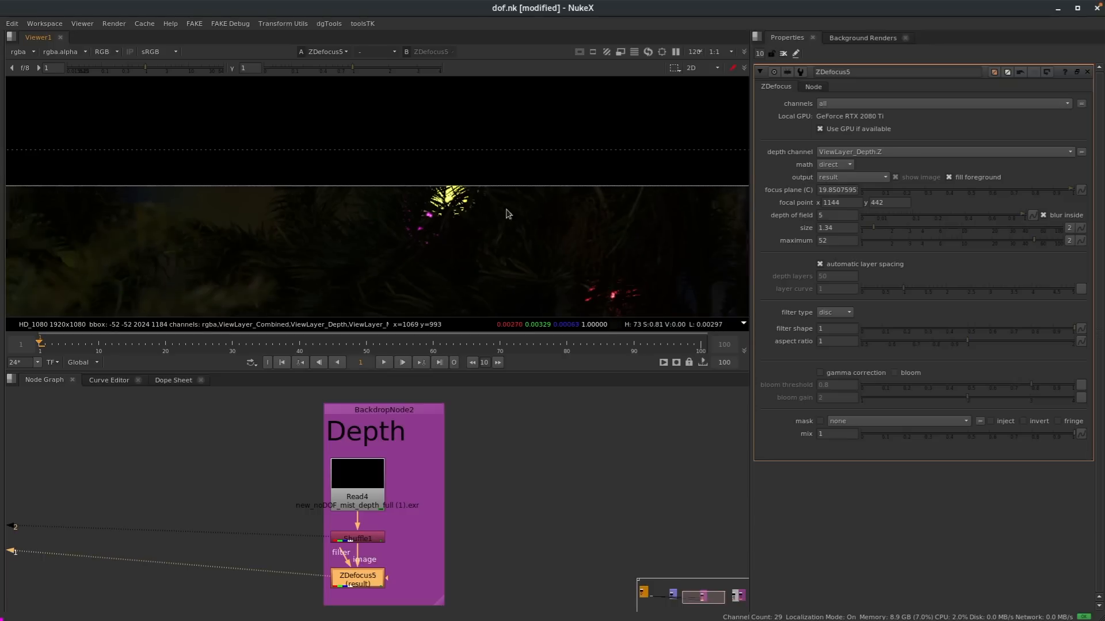
middle_click_drag(515, 246, 438, 90)
Place the 4K depth node group beside the HD Depth group and examine ZDefocus3's result around the yellow light.
scroll(520, 449, "down", 4)
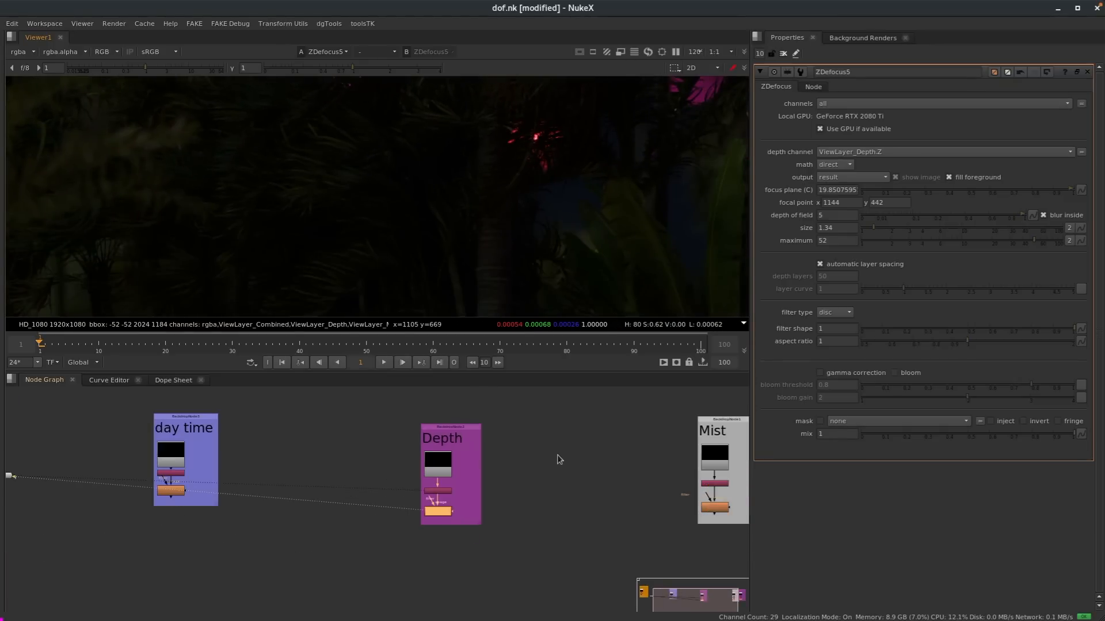
middle_click_drag(558, 459, 328, 461)
left_click_drag(487, 417, 223, 430)
scroll(220, 434, "up", 3)
middle_click_drag(262, 467, 414, 454)
scroll(414, 454, "up", 3)
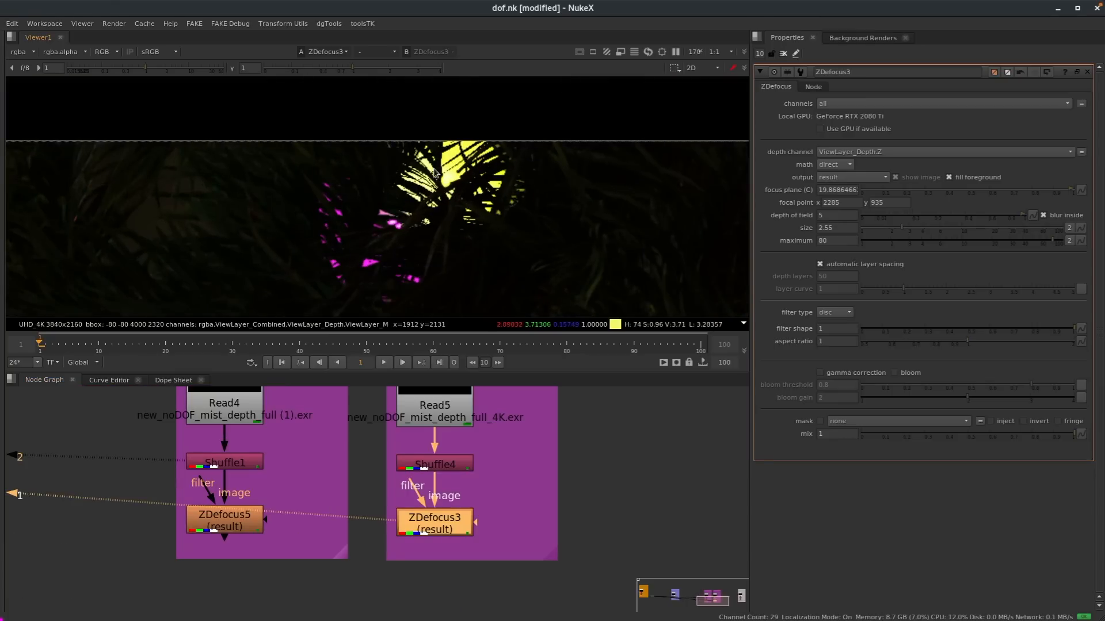
scroll(463, 183, "down", 5)
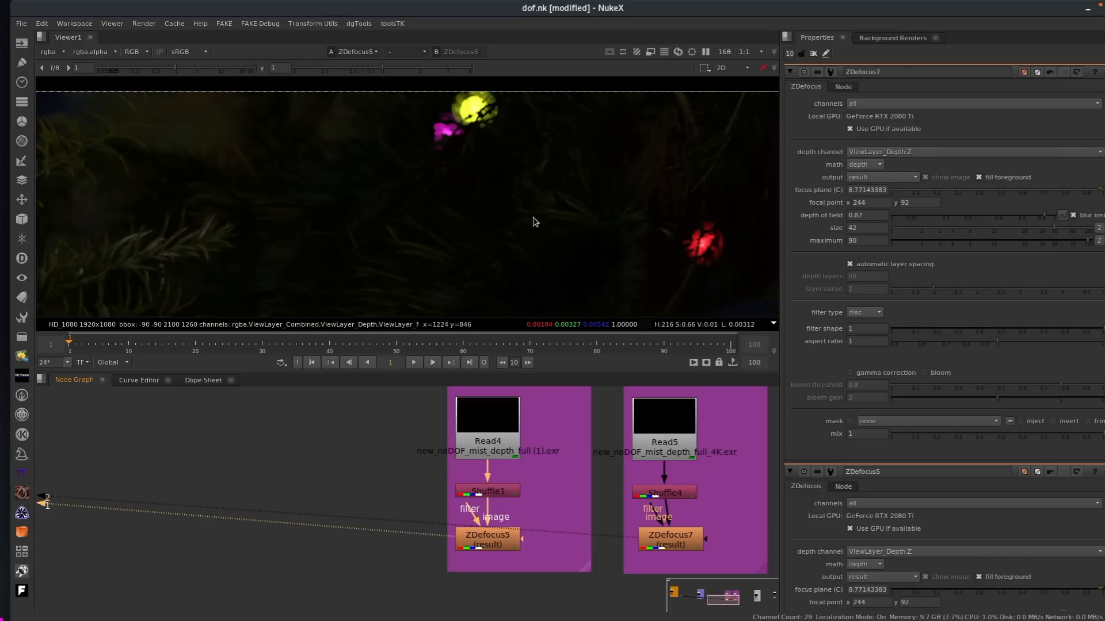
Compare ZDefocus5's HD result with ZDefocus7's 4K result, looking closely at the yellow and green lights.
scroll(518, 173, "up", 3)
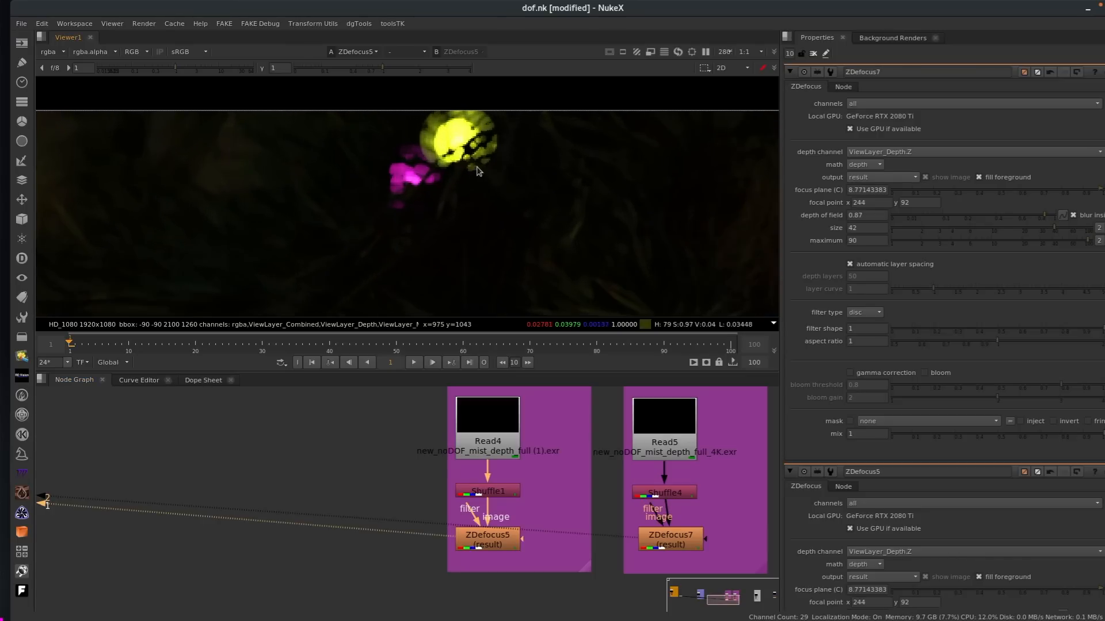
scroll(492, 163, "down", 4)
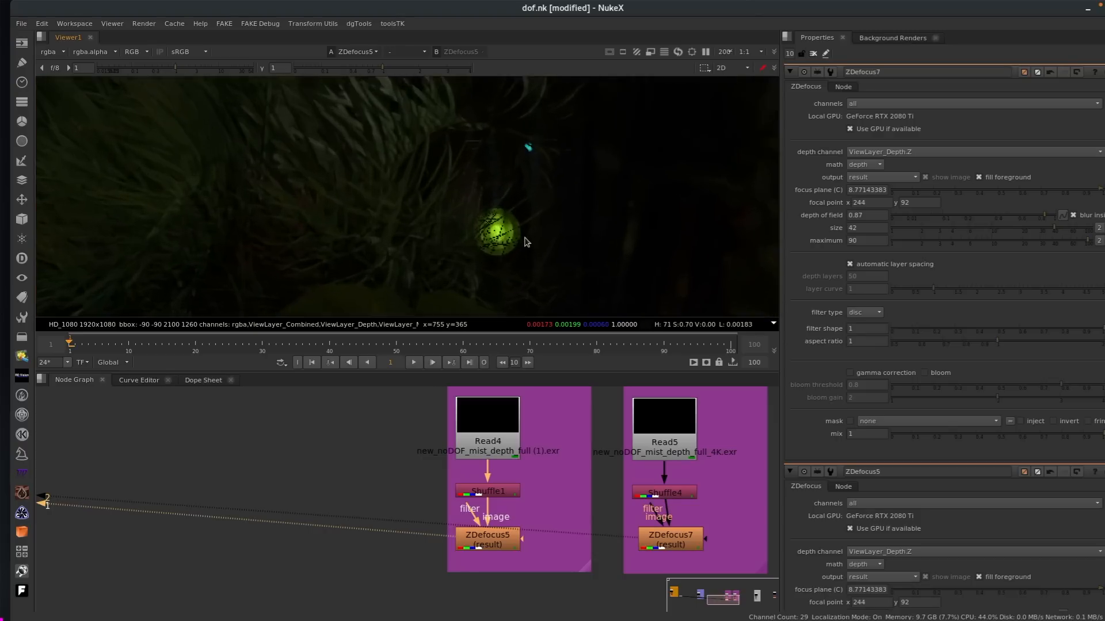
key("2")
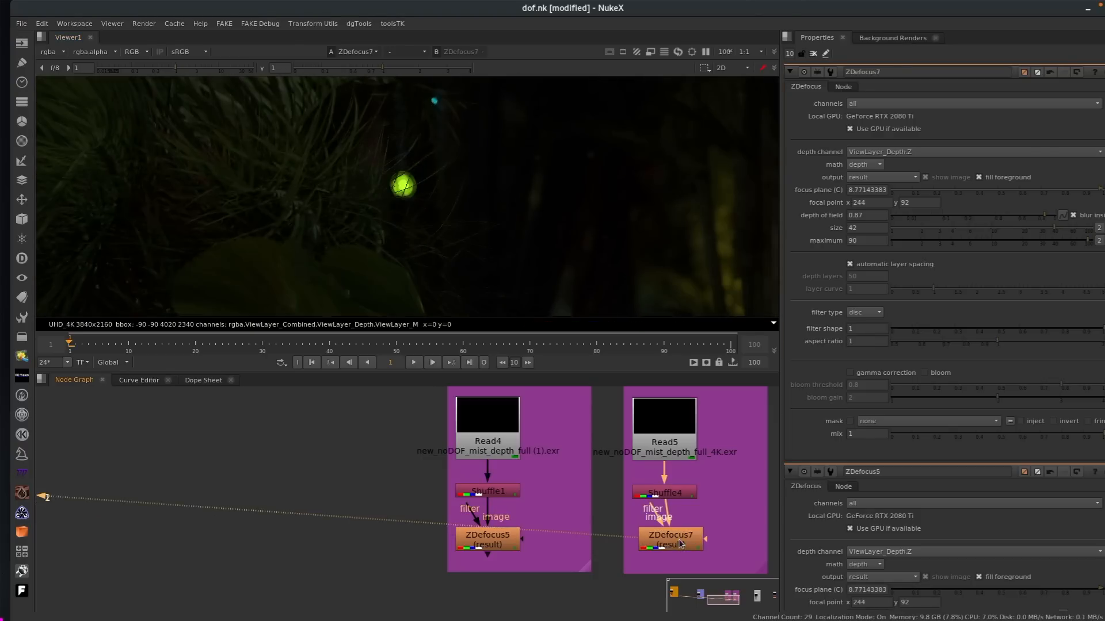
middle_click_drag(397, 162, 495, 295)
scroll(495, 277, "up", 3)
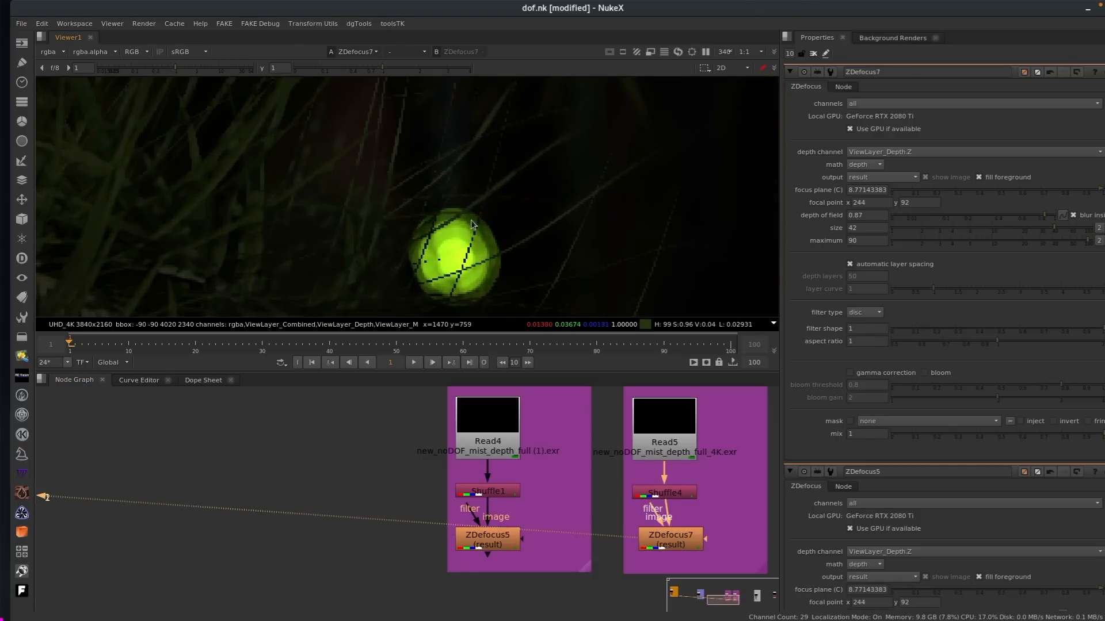
scroll(475, 238, "down", 1)
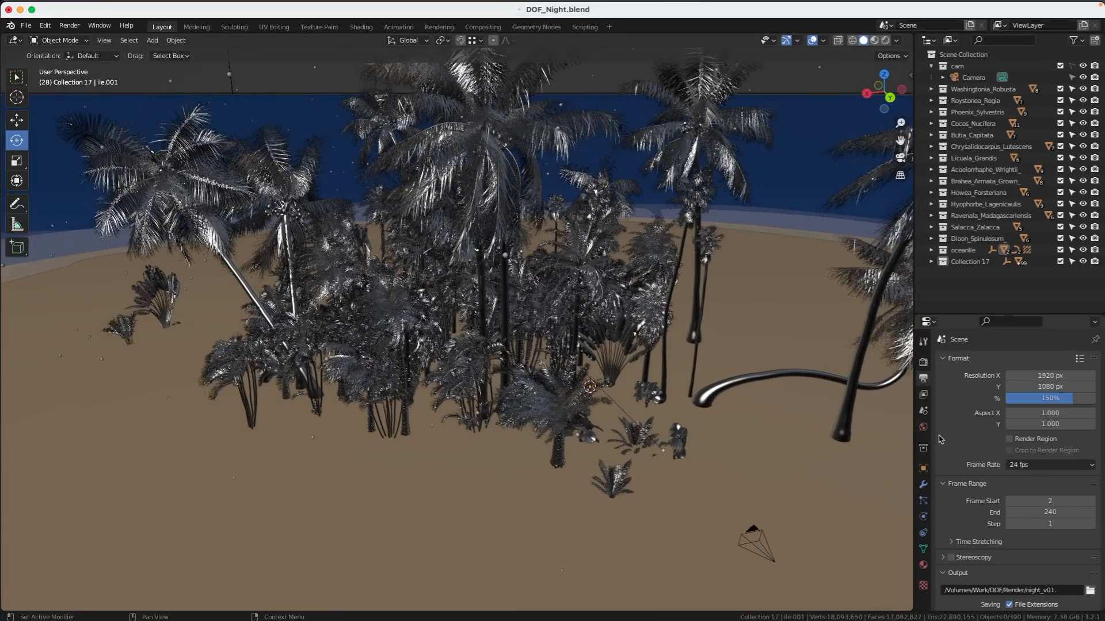
Switch to DOF_Night.blend in Blender, check the view layer's Mist pass, and open the camera's Viewport Display settings.
left_click(923, 396)
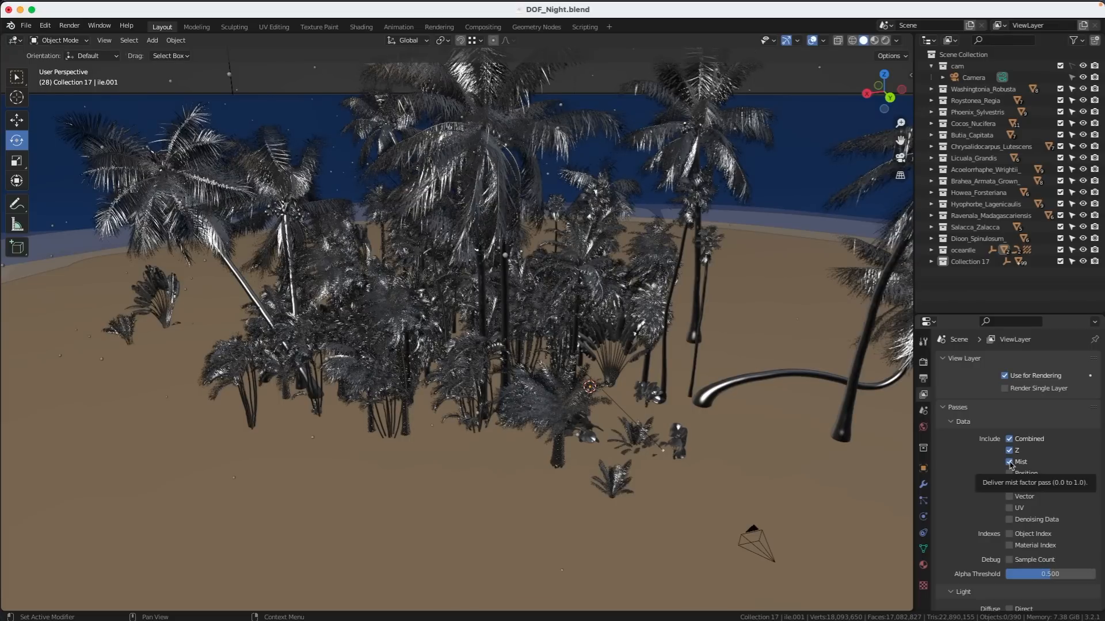
left_click(975, 77)
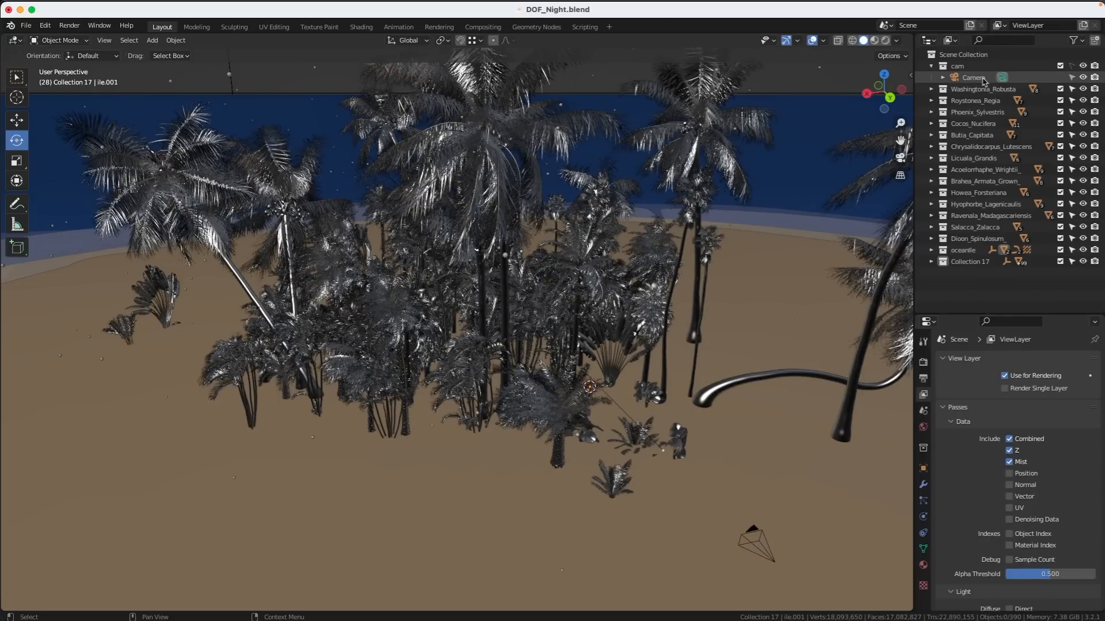
left_click(923, 517)
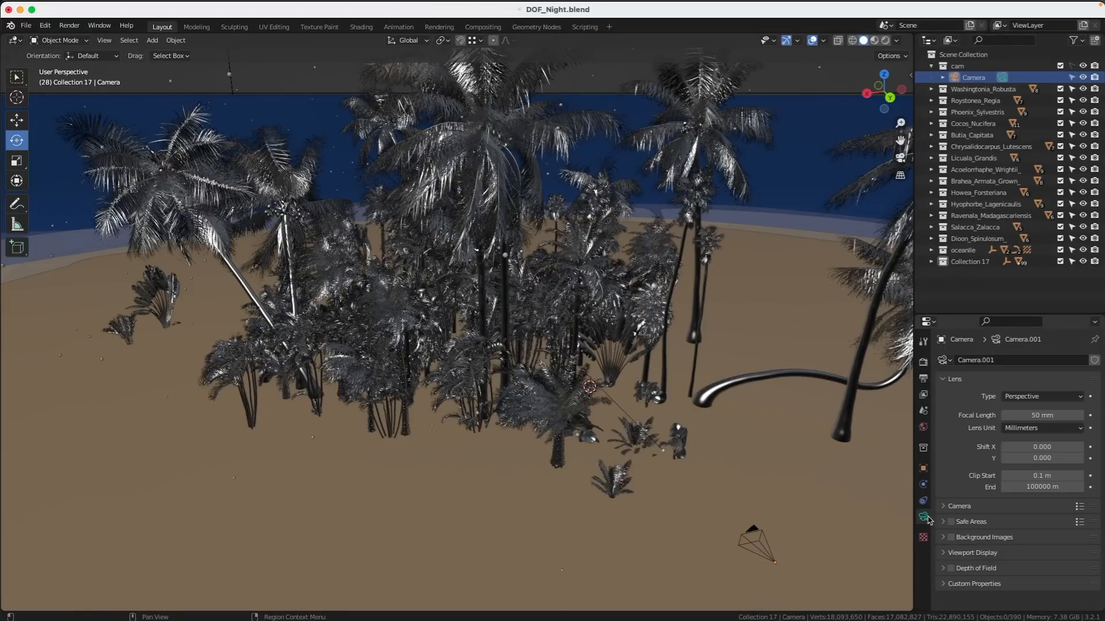
left_click(944, 552)
scroll(972, 537, "down", 3)
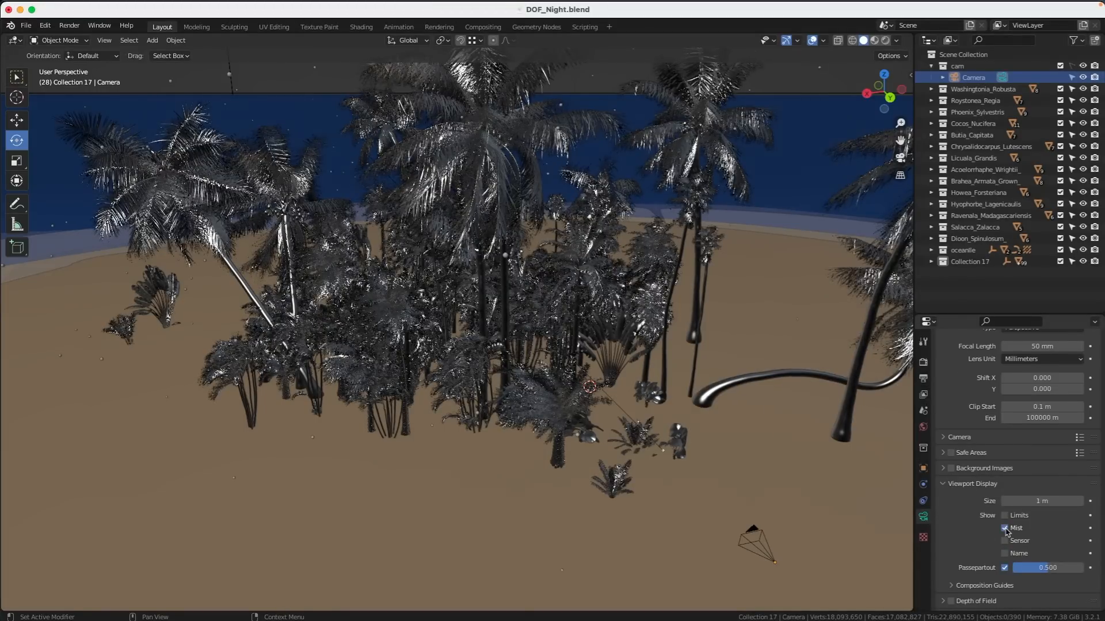
Check the camera's Mist display option and examine the mist range line across the palms from above.
middle_click_drag(703, 477, 579, 427)
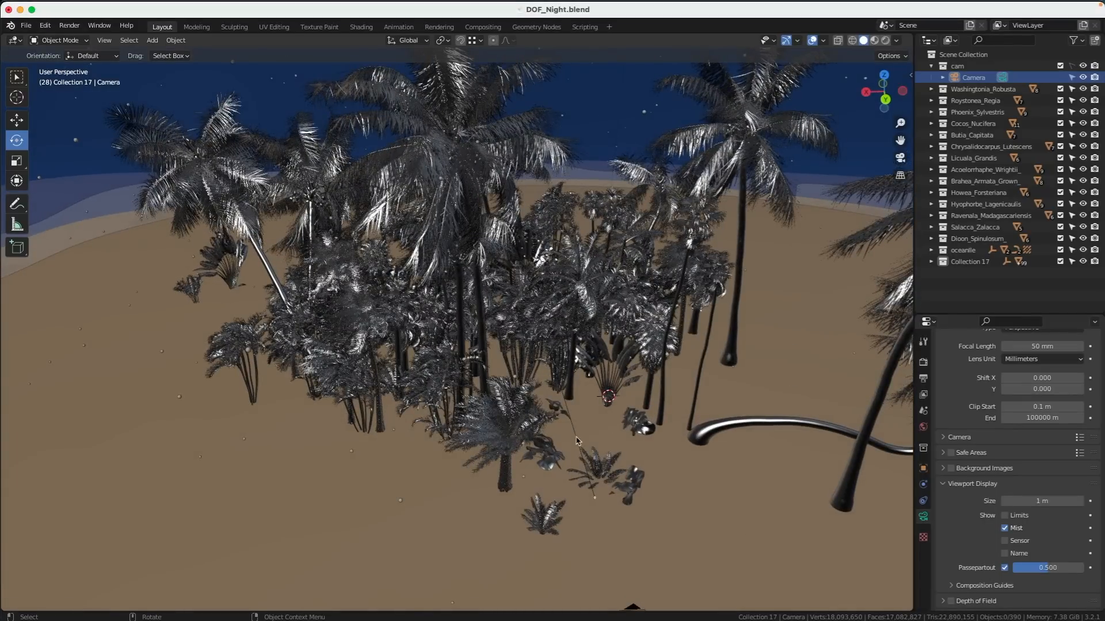
left_click(1005, 528)
middle_click_drag(701, 495, 506, 475)
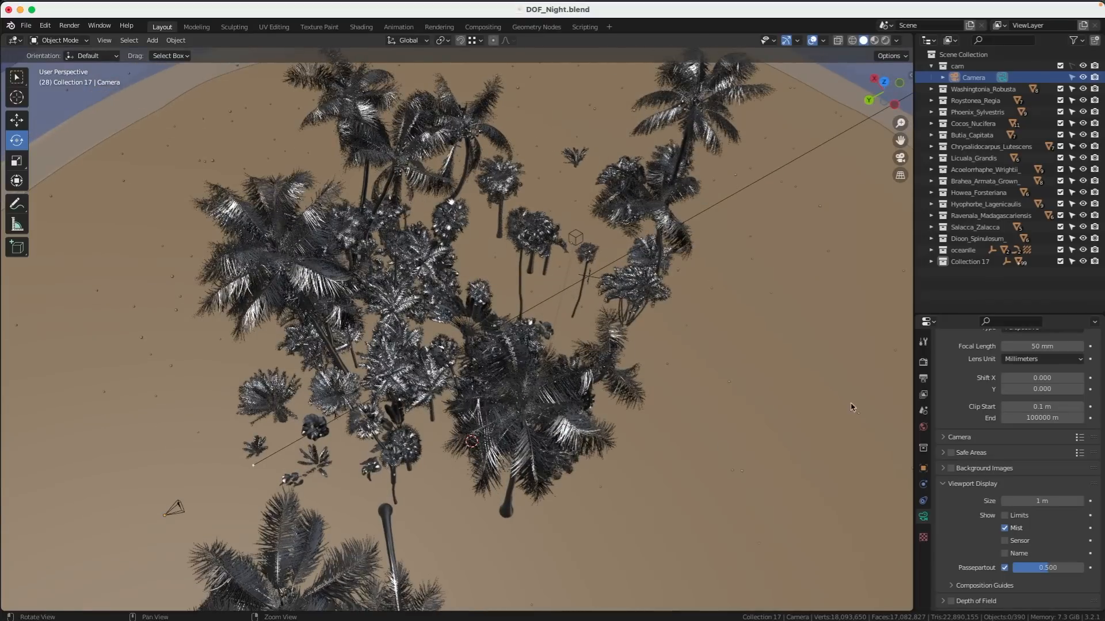
Vary the world's Mist Pass start and depth, trying depths of 21 m and 63 m against the camera's mist line.
left_click(924, 427)
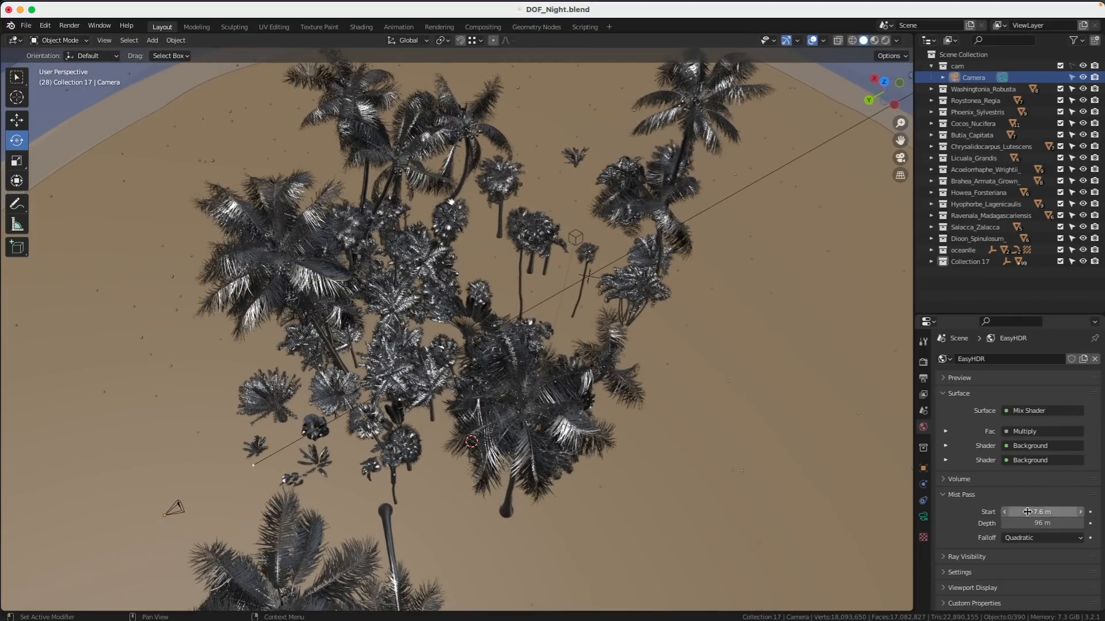
left_click_drag(1032, 511, 1049, 512)
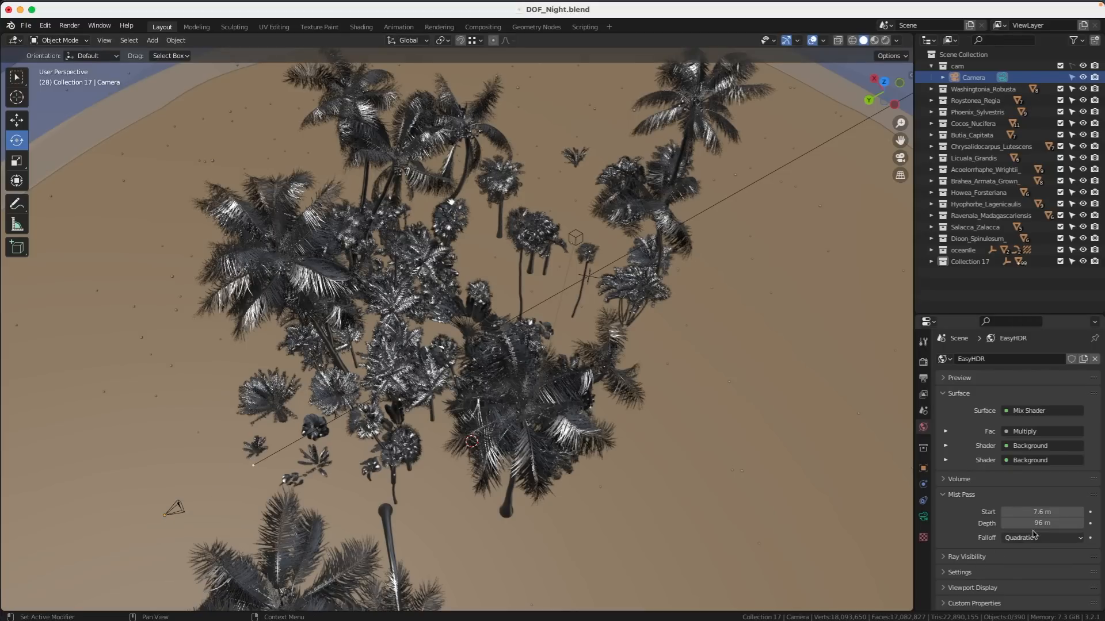
left_click_drag(1032, 523, 1027, 523)
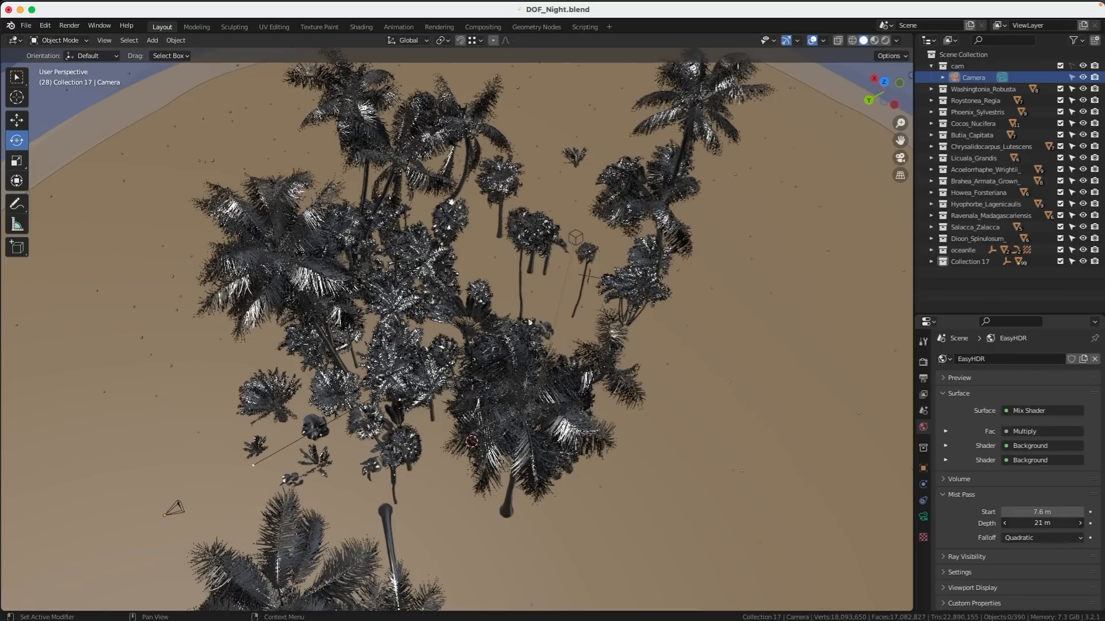
left_click_drag(1039, 523, 1045, 523)
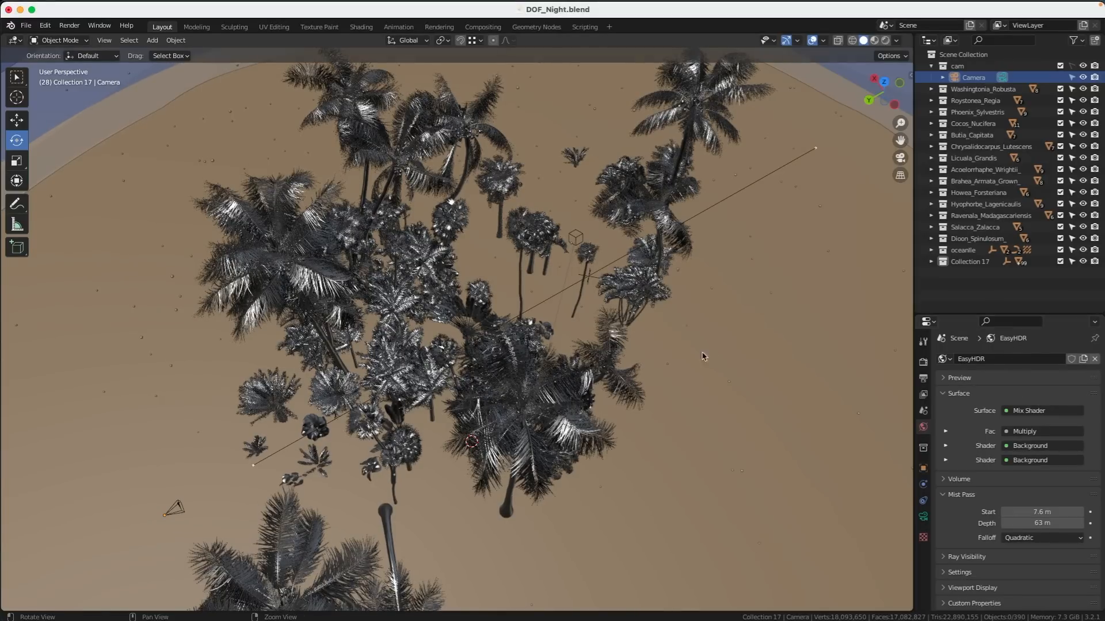
left_click_drag(702, 355, 688, 372, "alt")
right_click_drag(688, 372, 629, 372, "alt")
left_click_drag(631, 377, 625, 376, "alt")
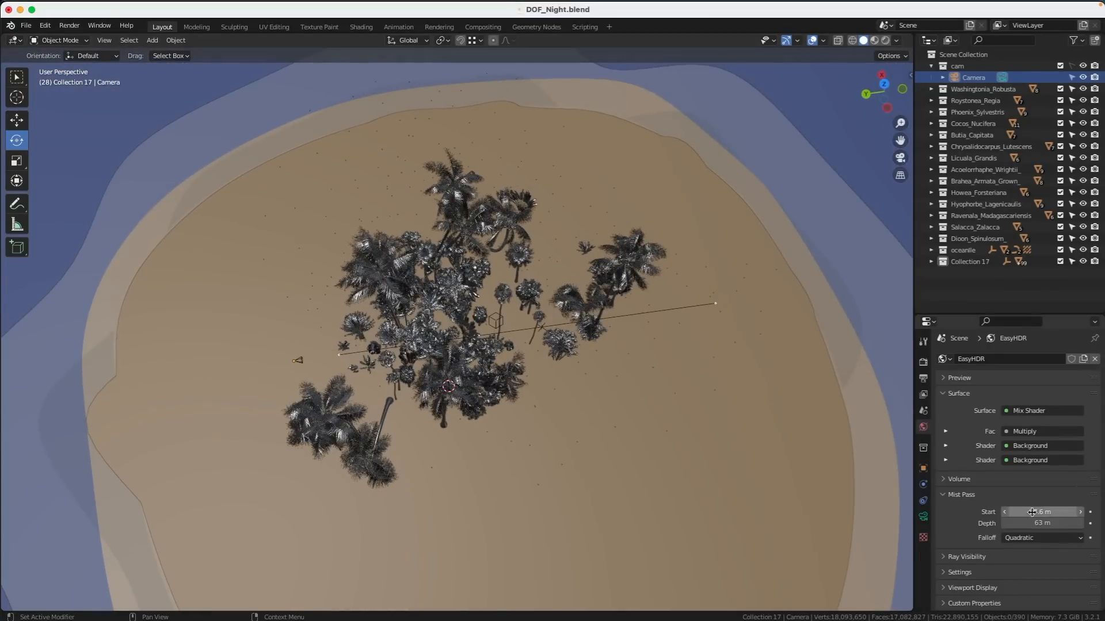
left_click_drag(1022, 525, 1024, 524)
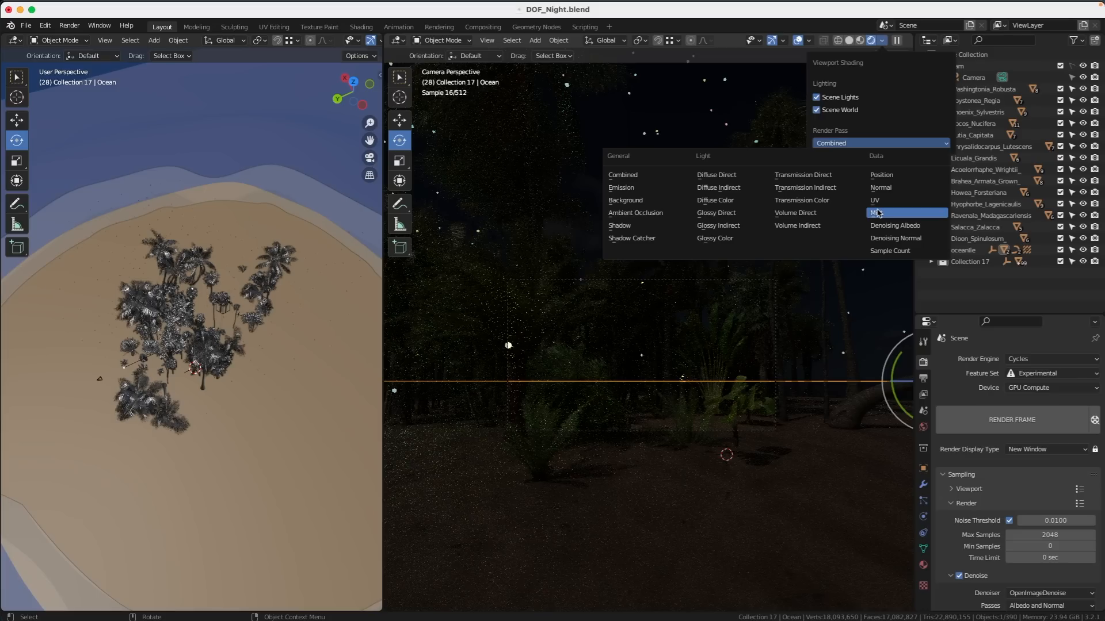
Show the Mist render pass in the camera view and set the world's mist start to 7 m and depth to 75 m.
left_click(878, 213)
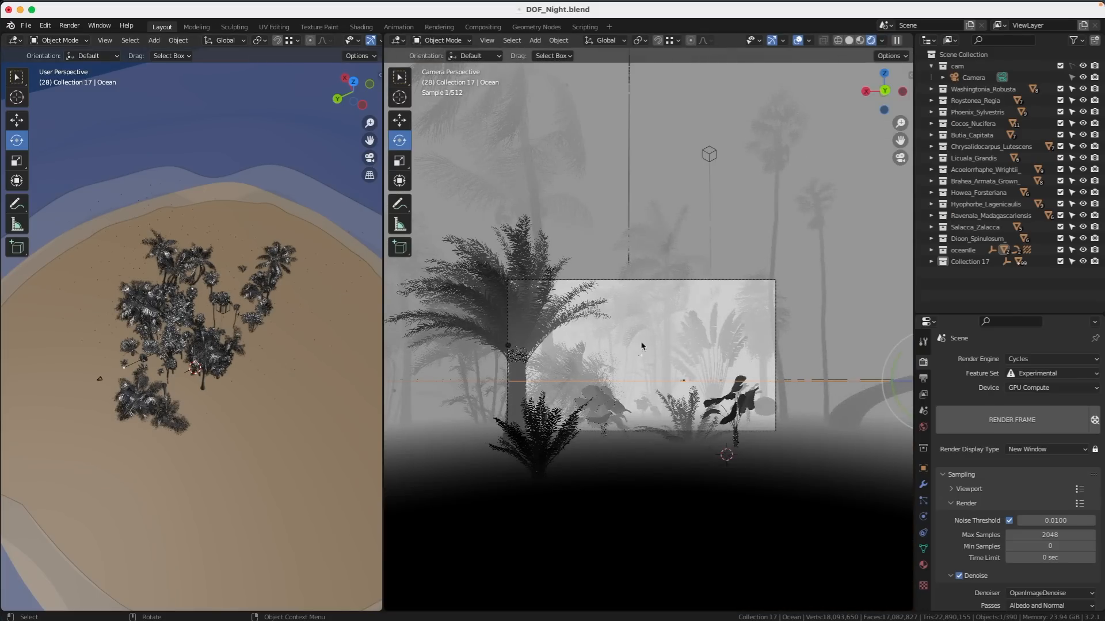
left_click(922, 427)
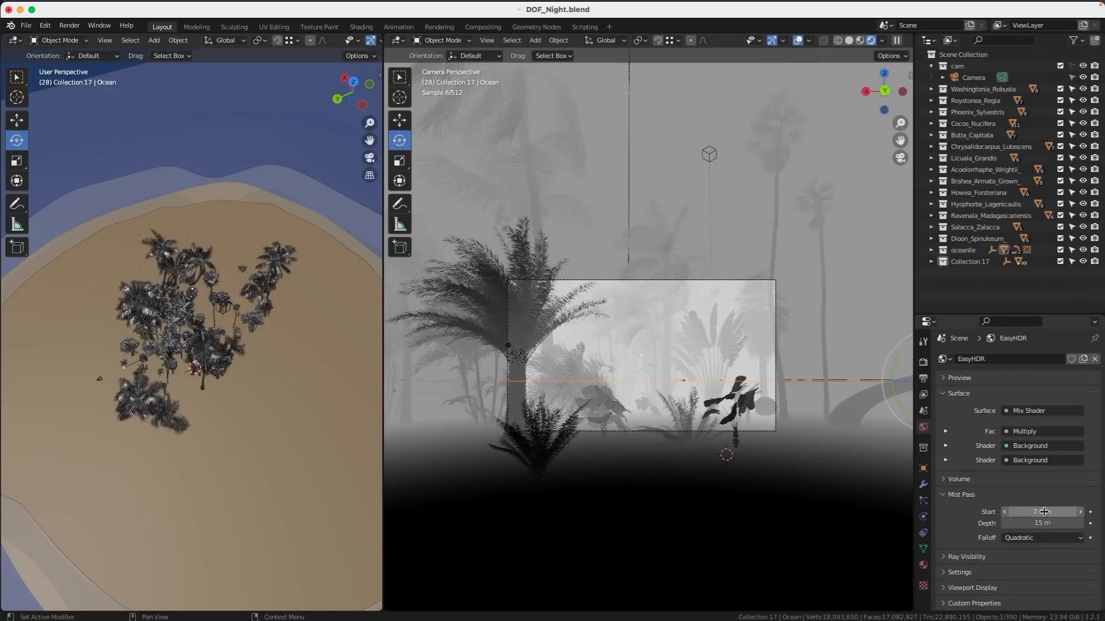
left_click_drag(1044, 512, 1046, 512)
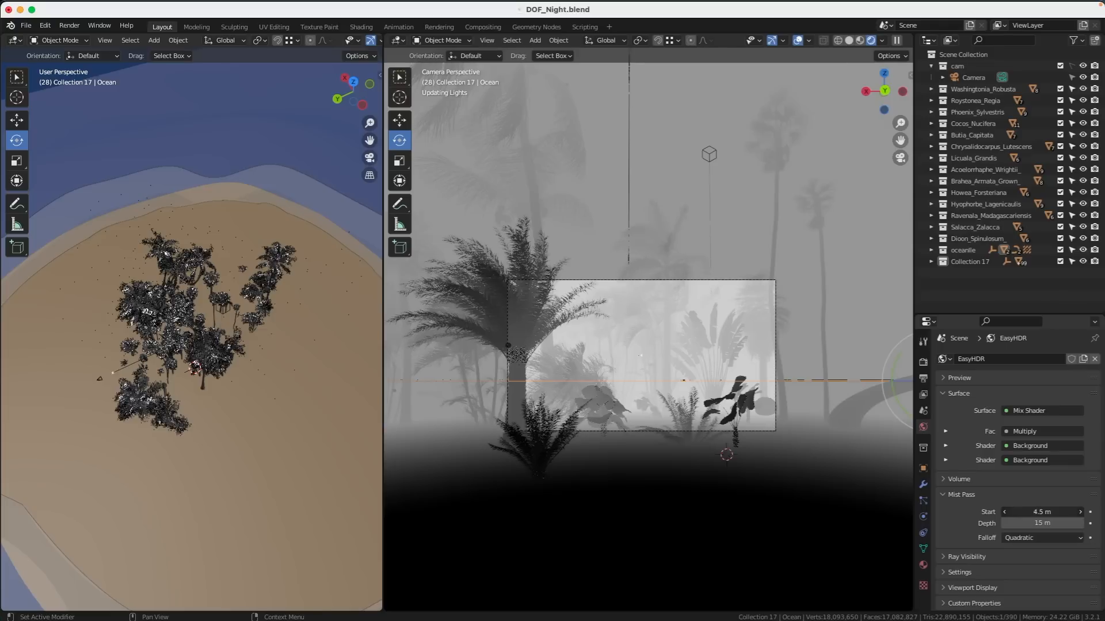
mouse_move(1044, 512)
left_mouse_down()
mouse_move(1013, 512)
mouse_move(1068, 511)
mouse_move(1034, 523)
mouse_move(1060, 520)
left_mouse_up()
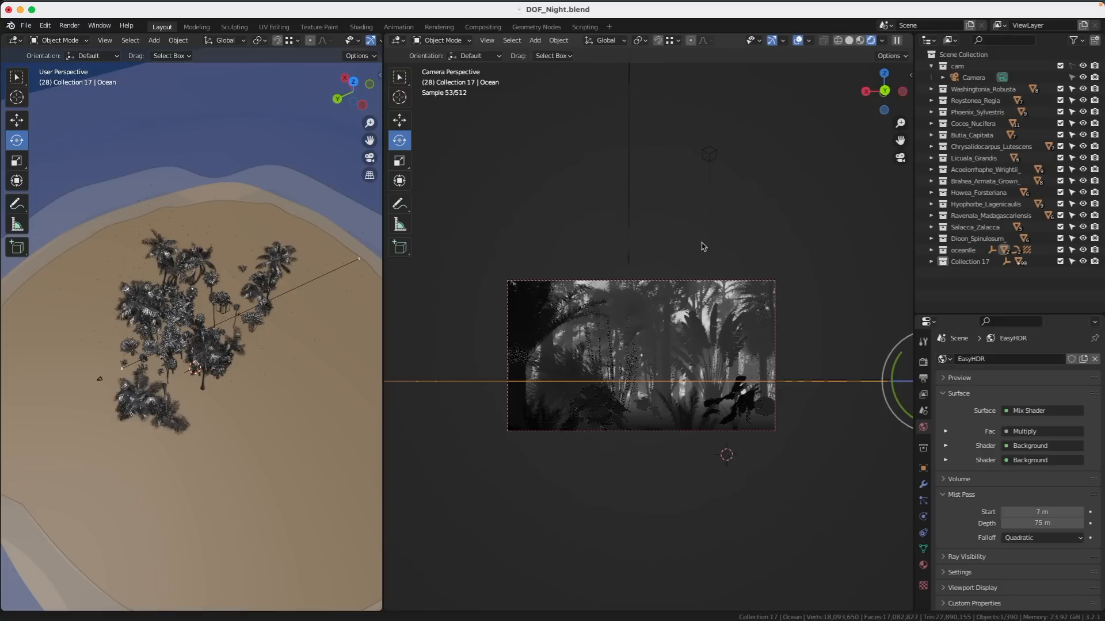
Inspect the Mist pass across the distant palms up close and examine the leaf edges of IS_Licuala_Grandis_02_wind.
scroll(791, 250, "up", 8)
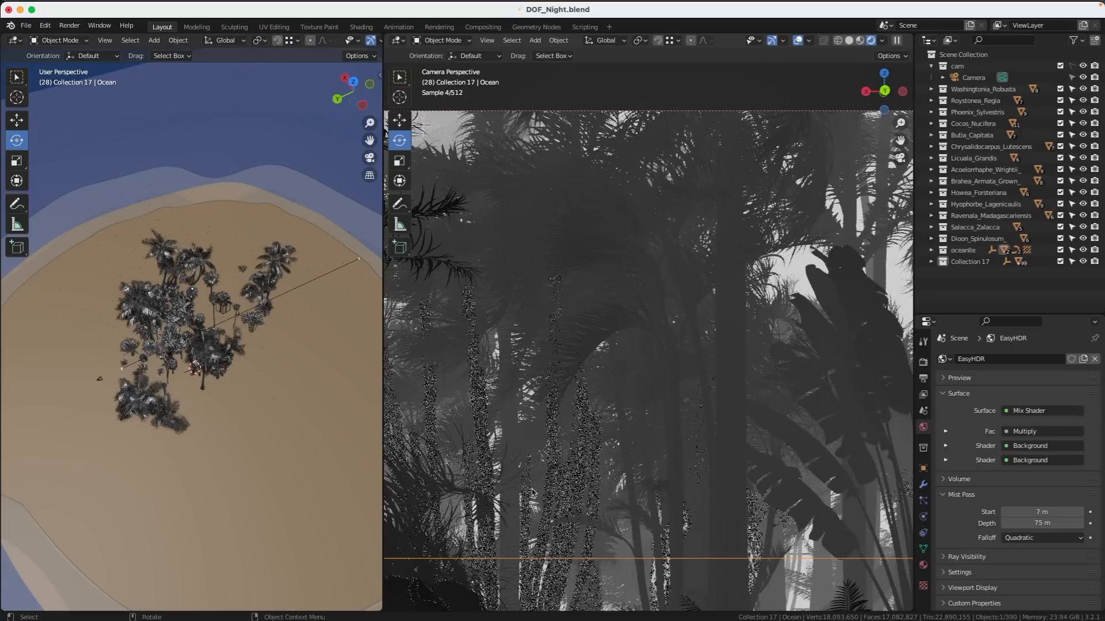
middle_click_drag(679, 365, 514, 194, "shift")
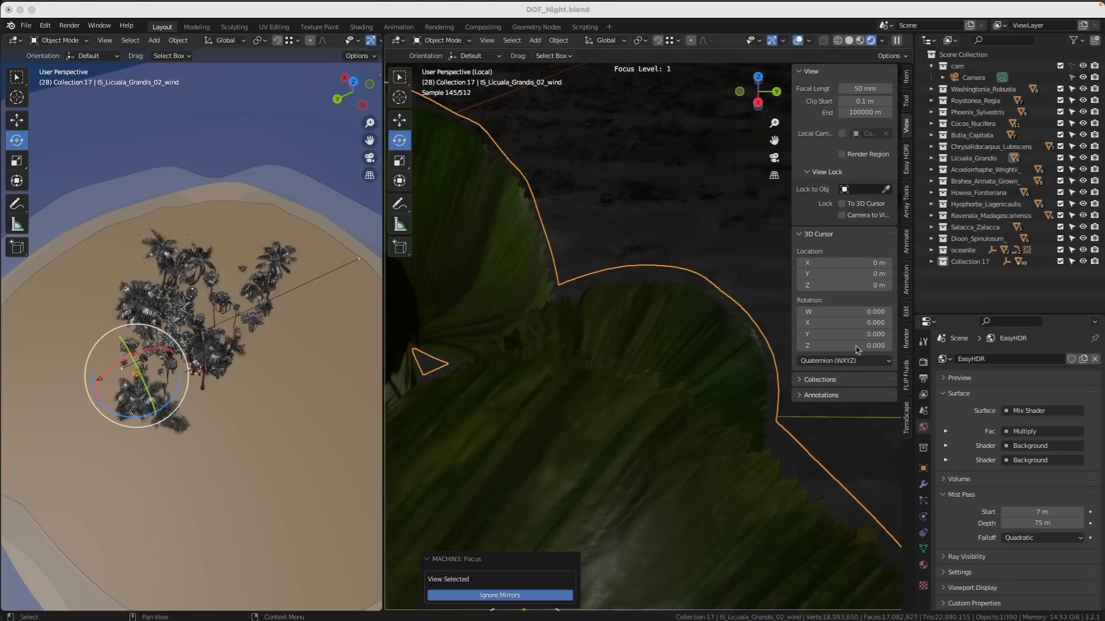
left_click(676, 339)
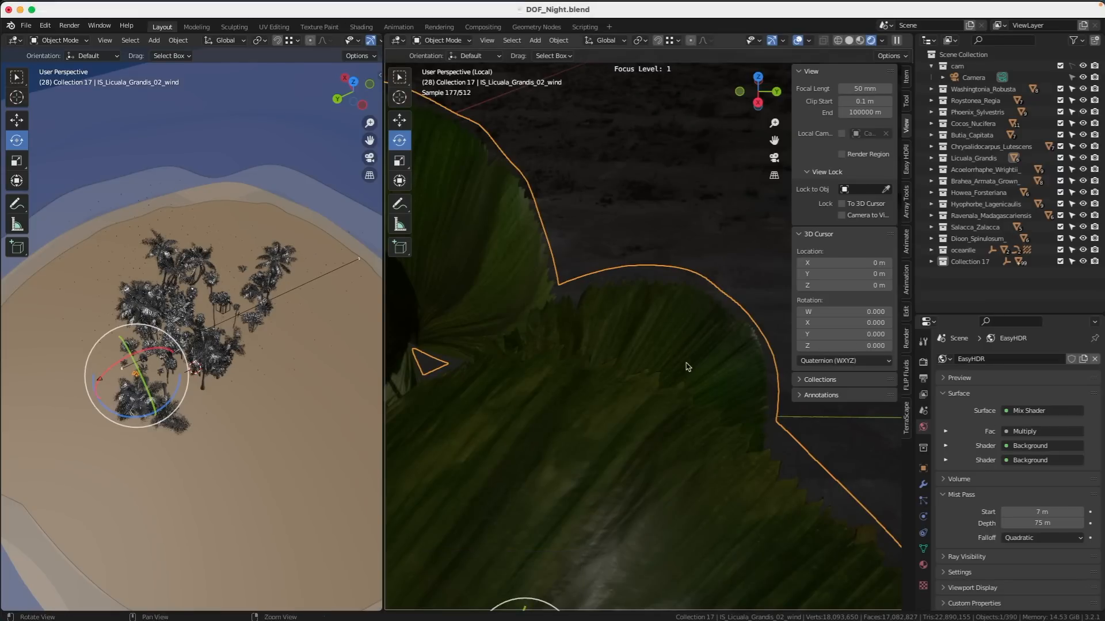
middle_click_drag(687, 363, 665, 355)
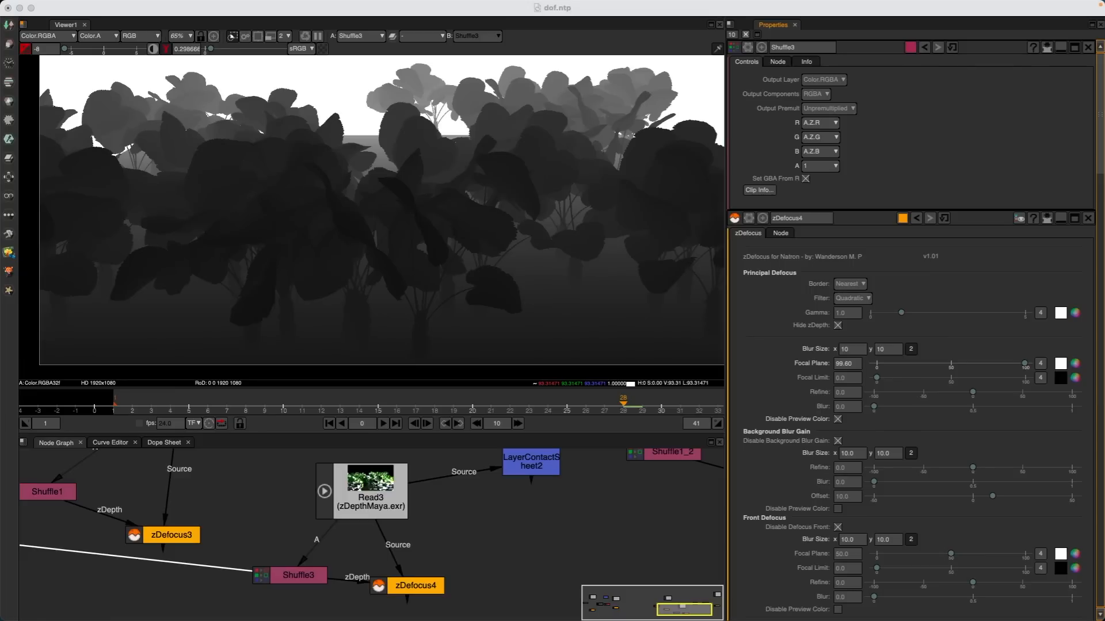
Switch to dof.ntp in Natron and examine the leaf edges in Shuffle3's depth image from zDepthMaya.exr.
scroll(416, 237, "up", 10)
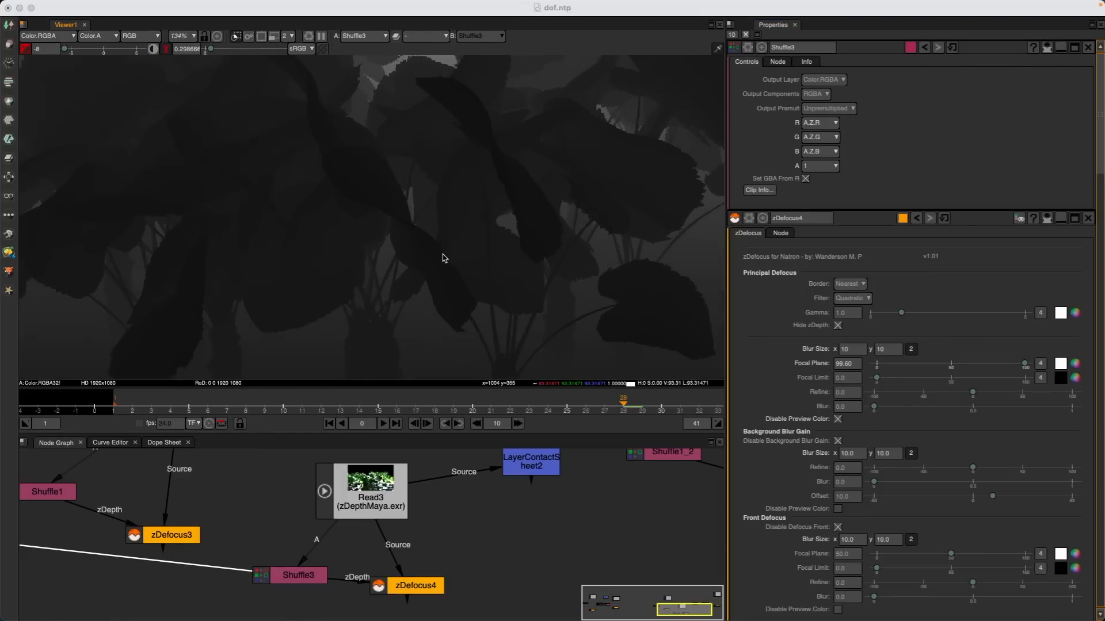
middle_click_drag(579, 149, 324, 234)
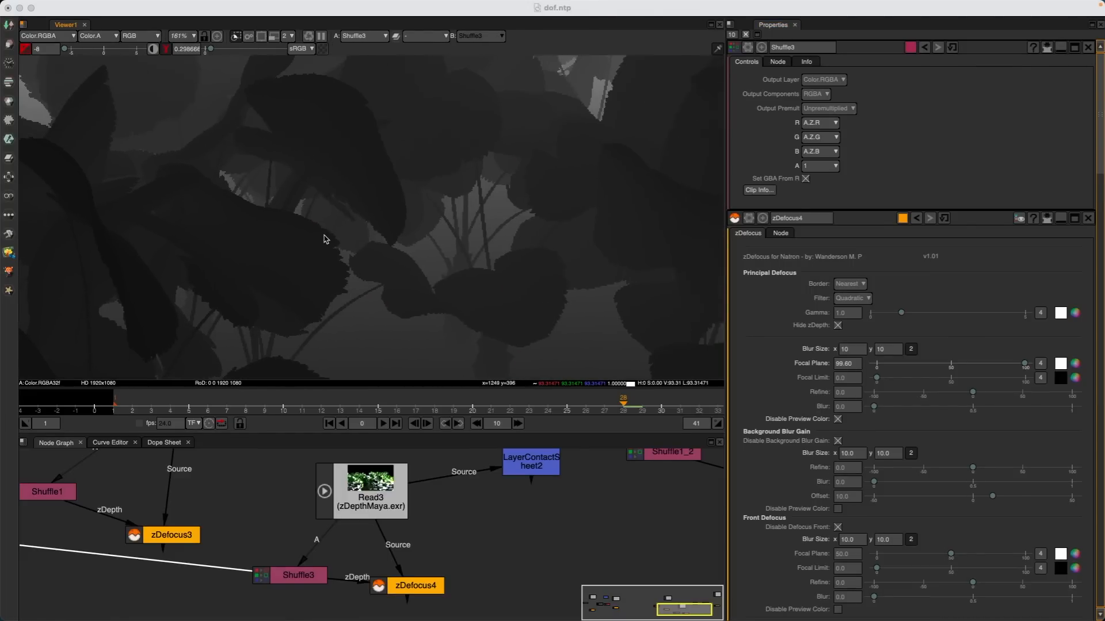
middle_click_drag(479, 277, 301, 318)
middle_click_drag(487, 204, 453, 292)
middle_click_drag(421, 237, 657, 254)
scroll(451, 227, "down", 6)
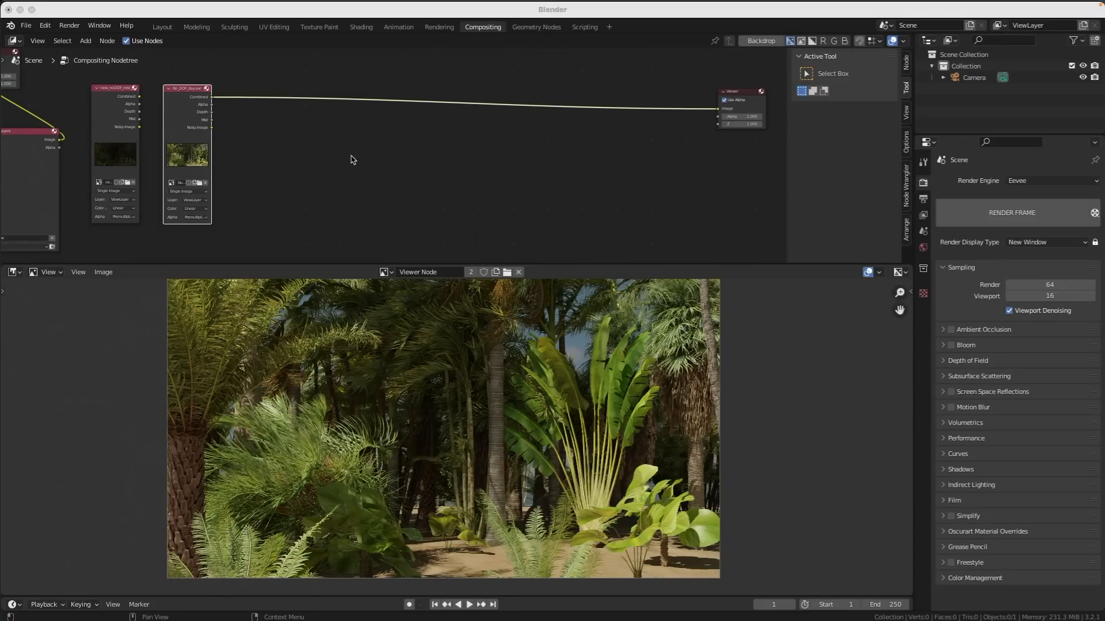
Switch to Blender's compositor and add a Mix node between the No_DOF_day image and the Viewer.
left_click(426, 162)
key("shift+a")
type("mix")
key("Return")
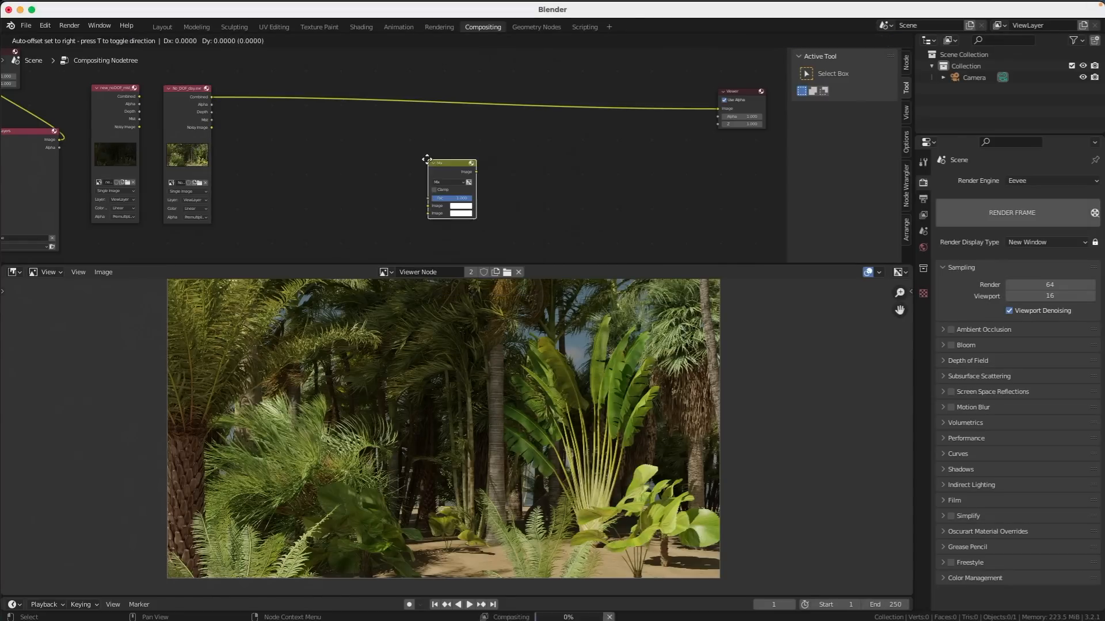
left_click(311, 123)
scroll(277, 152, "up", 1)
middle_click_drag(278, 151, 338, 164)
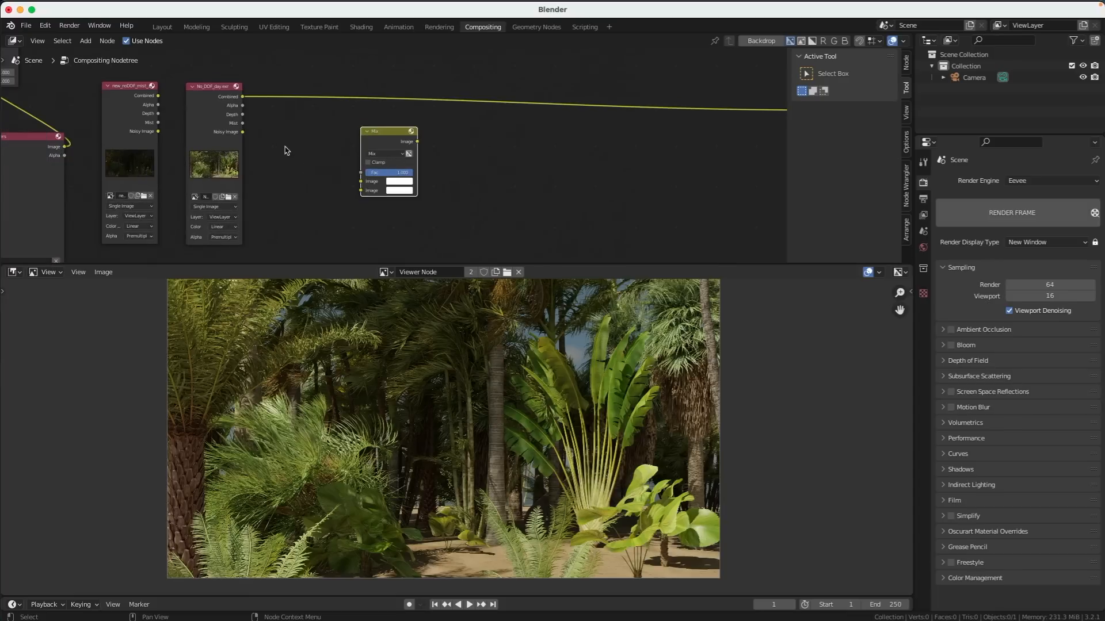
Connect the day image's Combined output to the Mix node's first image input and add an RGB node with a light blue colour.
left_click_drag(241, 97, 323, 194)
type("rgb")
key("Return")
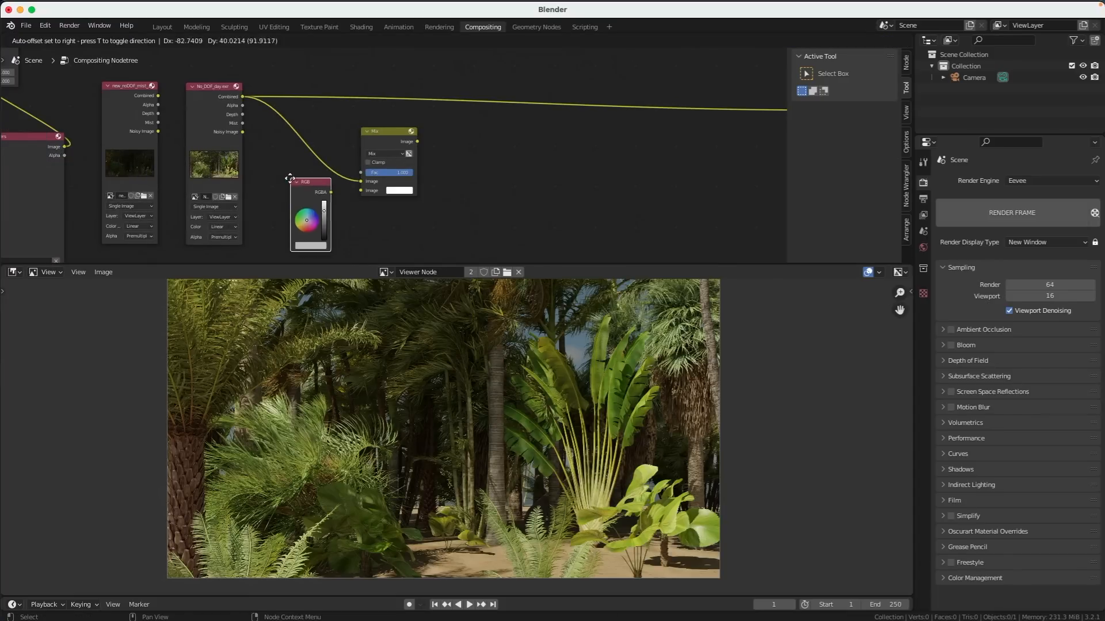
left_click(289, 178)
scroll(305, 211, "up", 4)
middle_click_drag(307, 215, 461, 143)
scroll(429, 172, "up", 6)
left_click_drag(436, 177, 439, 172)
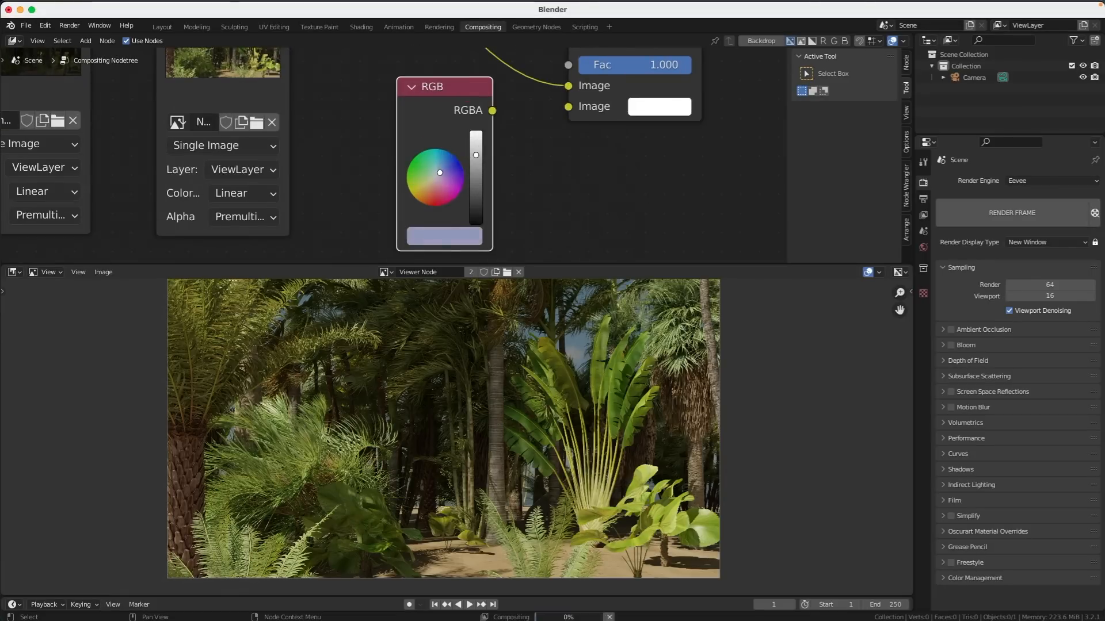
Connect the RGB colour to the Mix node's second image input and preview the Mix node.
scroll(502, 192, "down", 4)
middle_click_drag(605, 141, 451, 188)
left_click_drag(374, 170, 432, 168)
scroll(511, 173, "down", 1)
left_click(445, 87, "ctrl+shift")
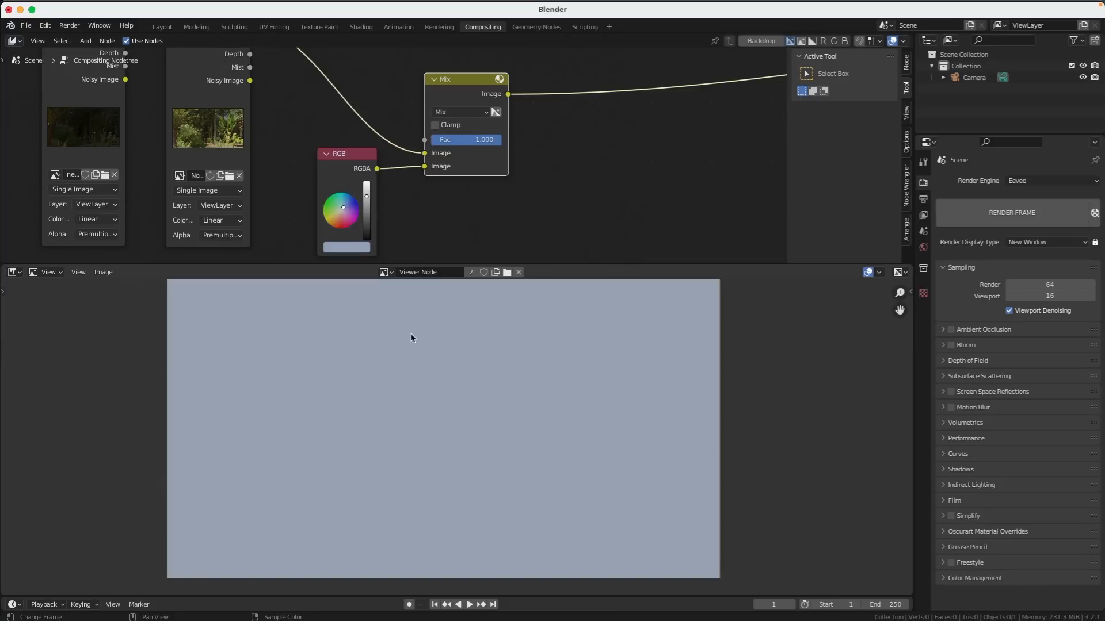
Drive the Mix node's Fac with the day image's Mist output.
scroll(561, 201, "down", 1)
left_click_drag(253, 115, 400, 176)
left_click_drag(400, 175, 403, 177)
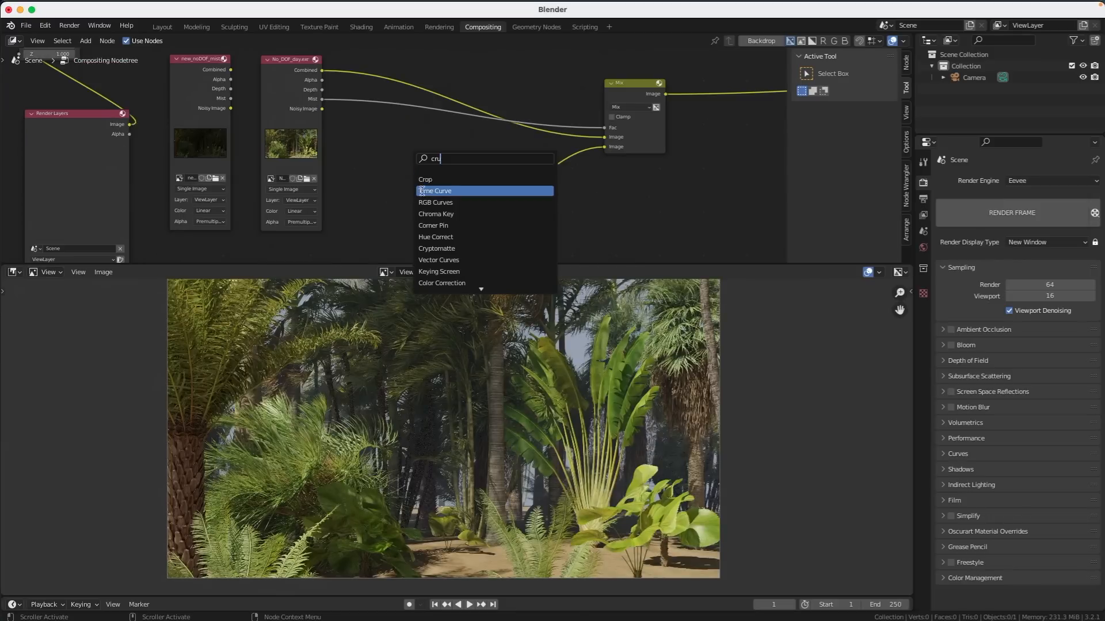
Insert an RGB Curves node between the Mist output and Mix's Fac, raise its curve's midpoint and inspect the fog up close.
left_click(449, 206)
left_click(438, 169)
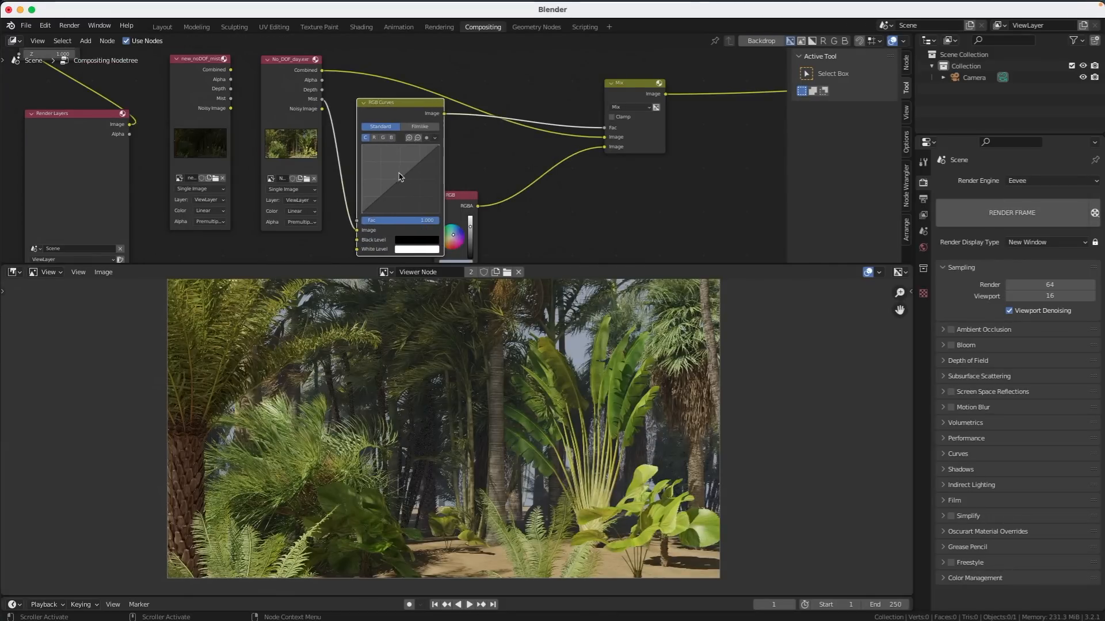
left_click_drag(403, 183, 386, 160)
scroll(388, 445, "up", 5)
middle_click_drag(388, 445, 368, 281)
middle_click_drag(650, 553, 377, 351)
middle_click_drag(716, 436, 606, 400)
Insert a Blur node between the RGB Curves node and the Mix node's Fac.
scroll(650, 448, "down", 2)
key("shift+a")
type("blu")
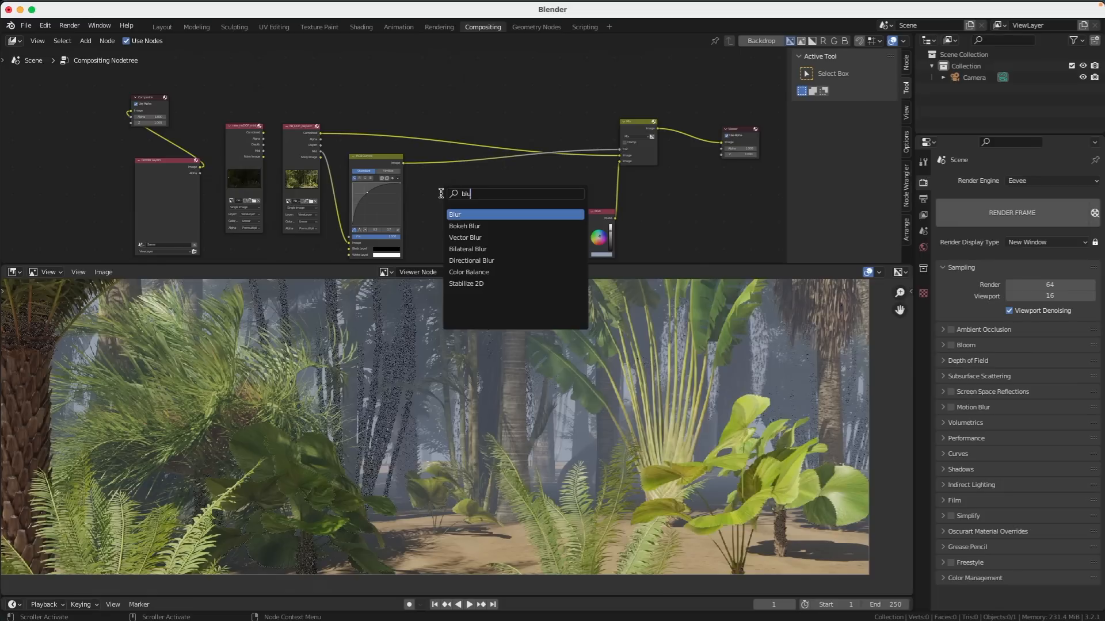
key("Return")
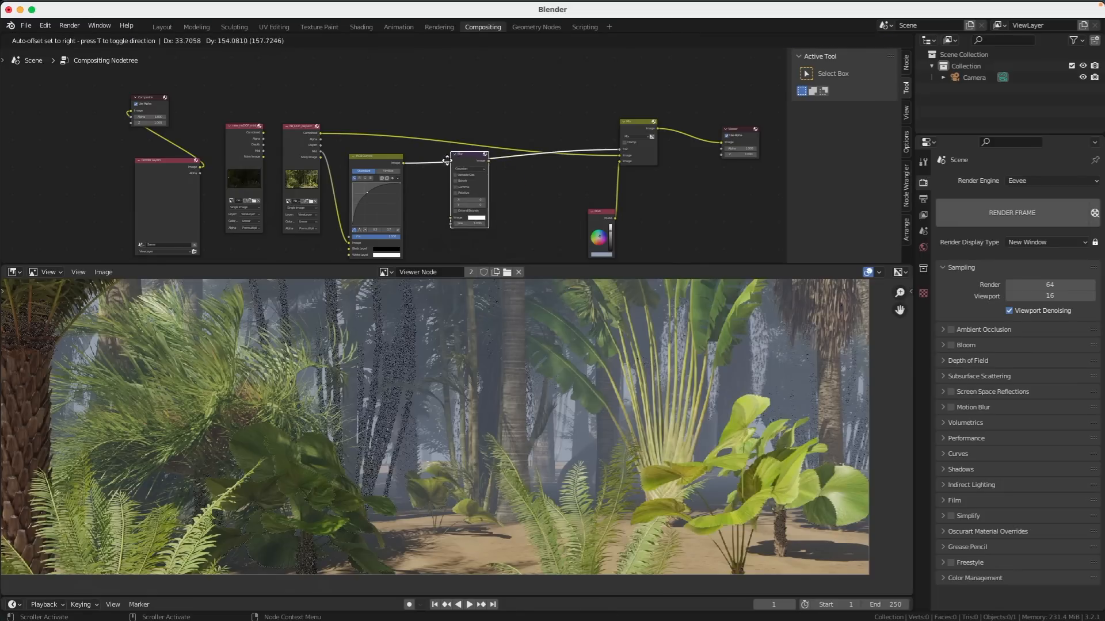
left_click(488, 233)
scroll(488, 233, "up", 1)
scroll(463, 173, "up", 3)
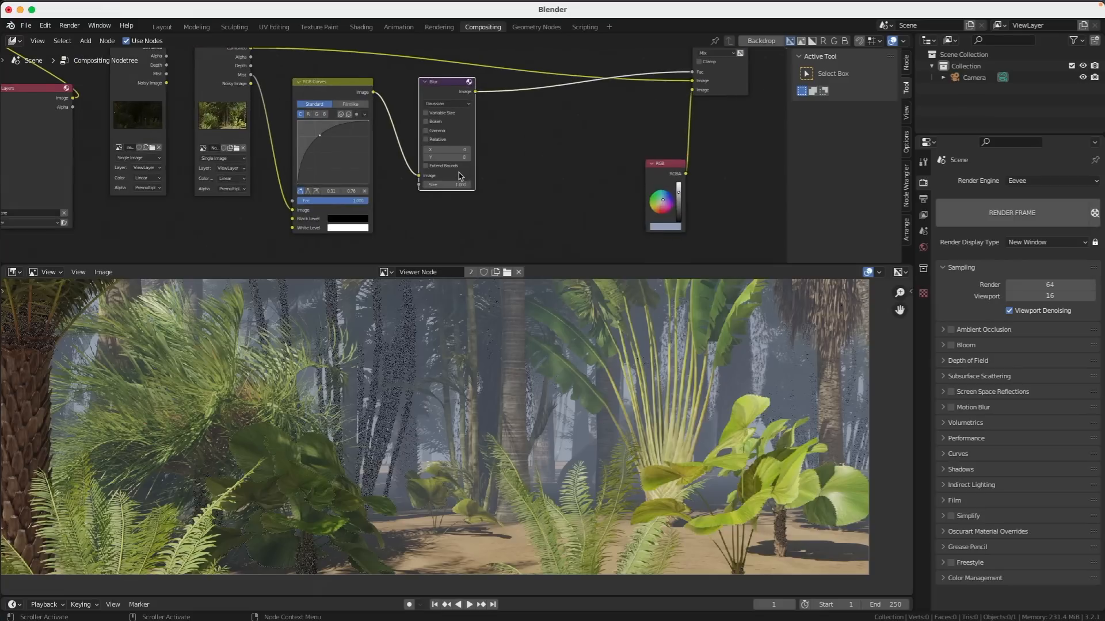
Set the Blur node's X and Y sizes to 5.
left_click(459, 148)
type("5")
key("Tab")
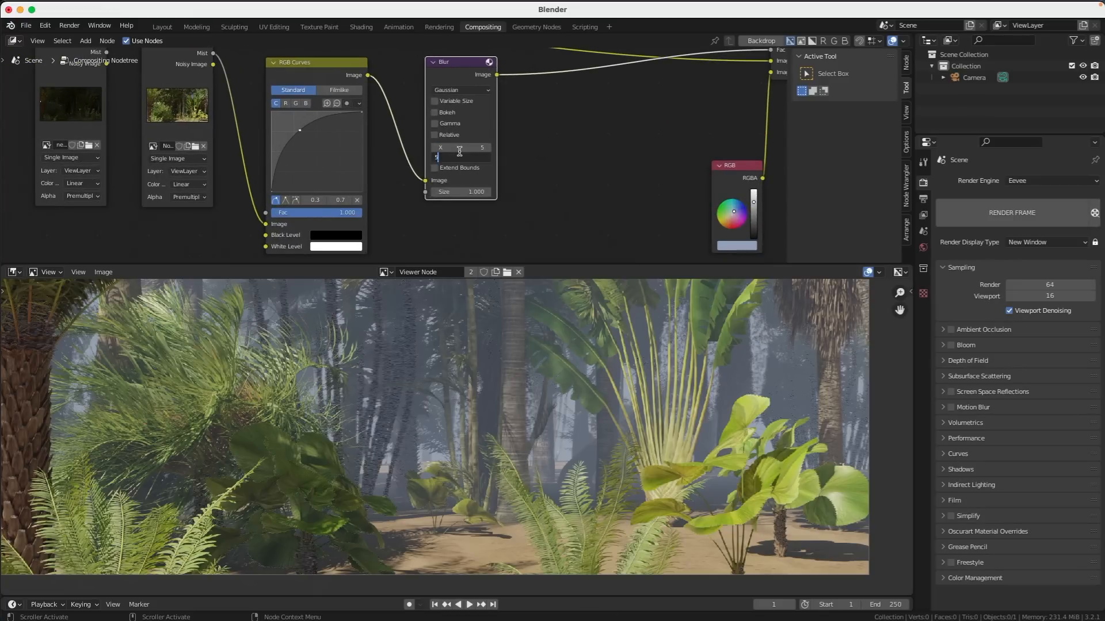
type("5")
key("Tab")
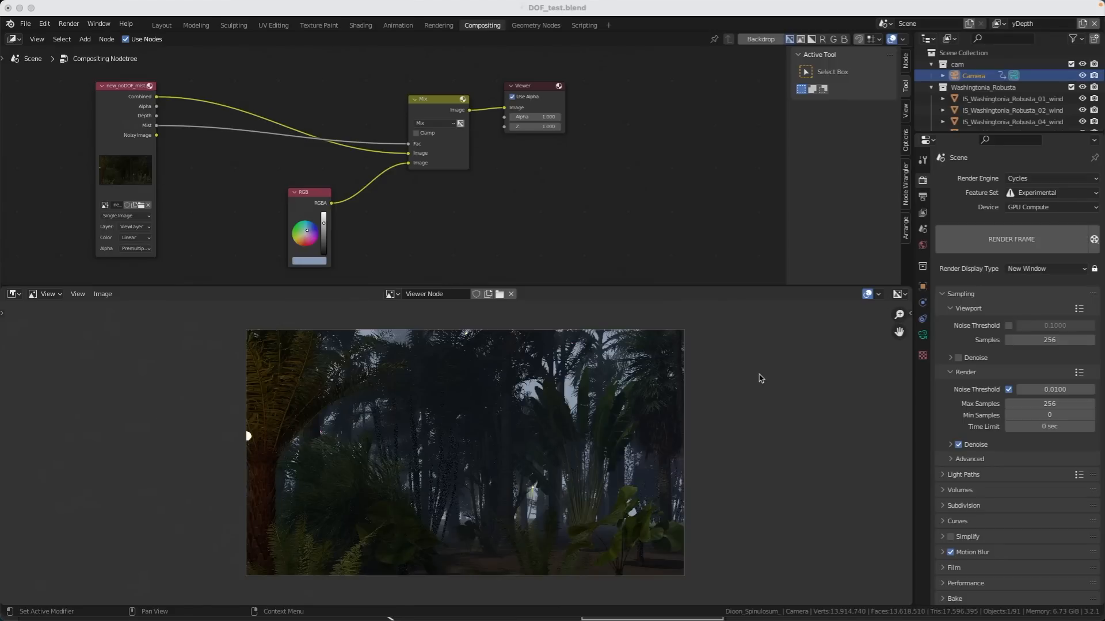
Switch to the DOF_test.blend compositor and add an Exposure node beside the RGB node.
left_click(408, 233)
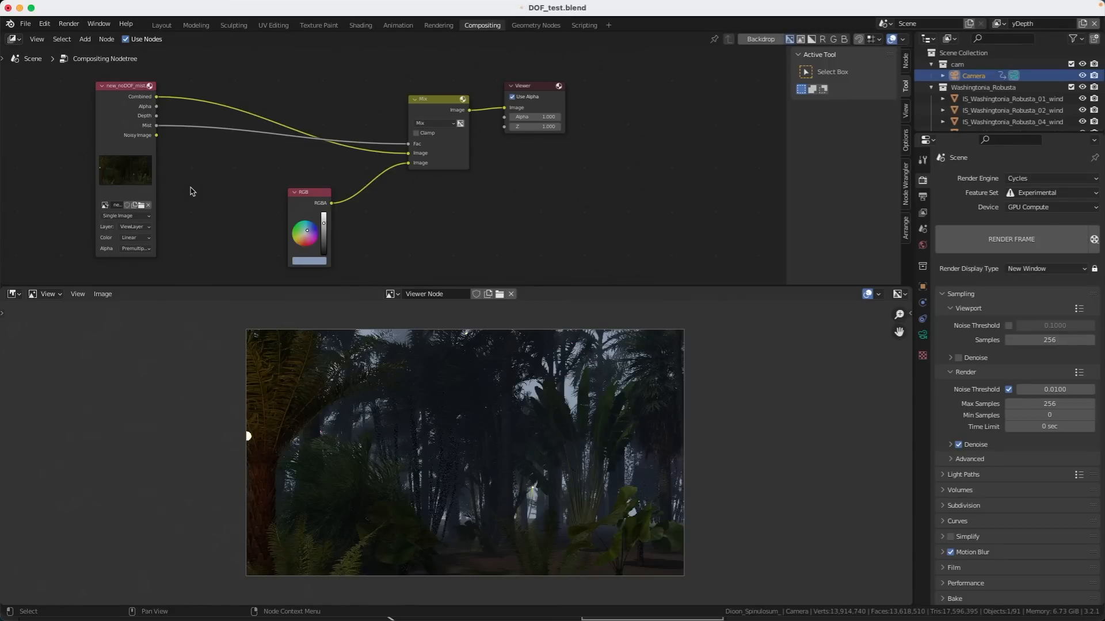
key("shift+a")
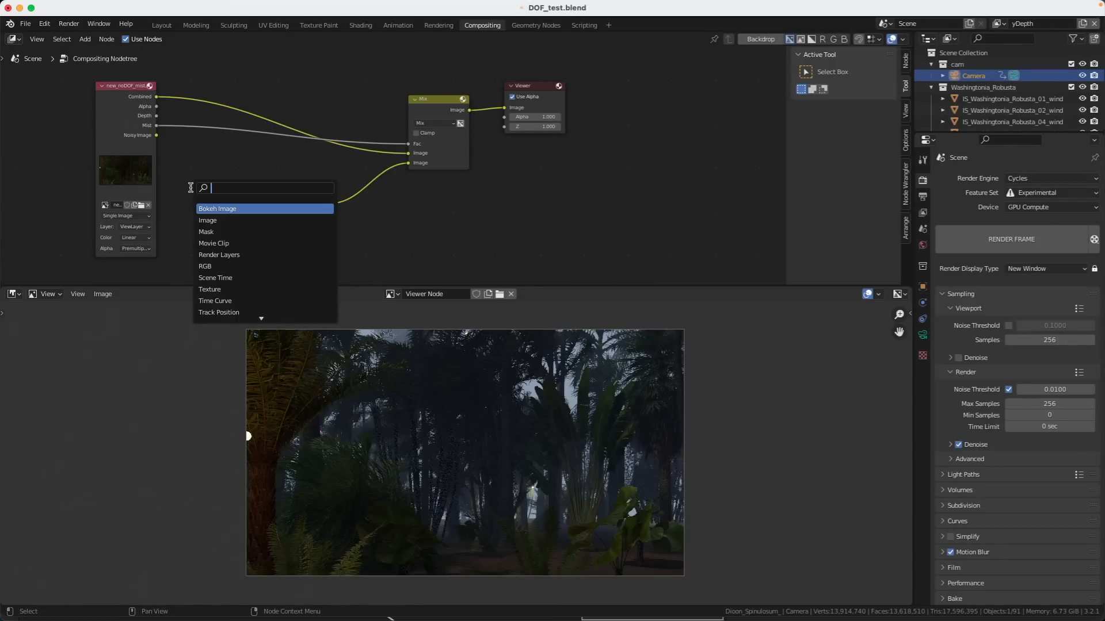
type("expo")
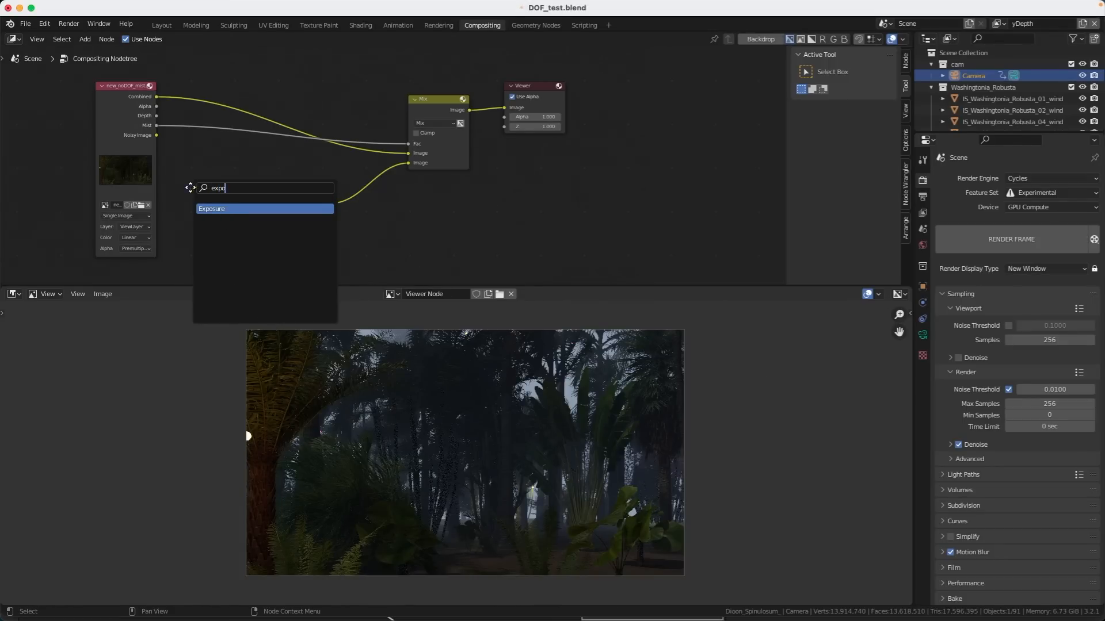
key("Return")
left_click(230, 189)
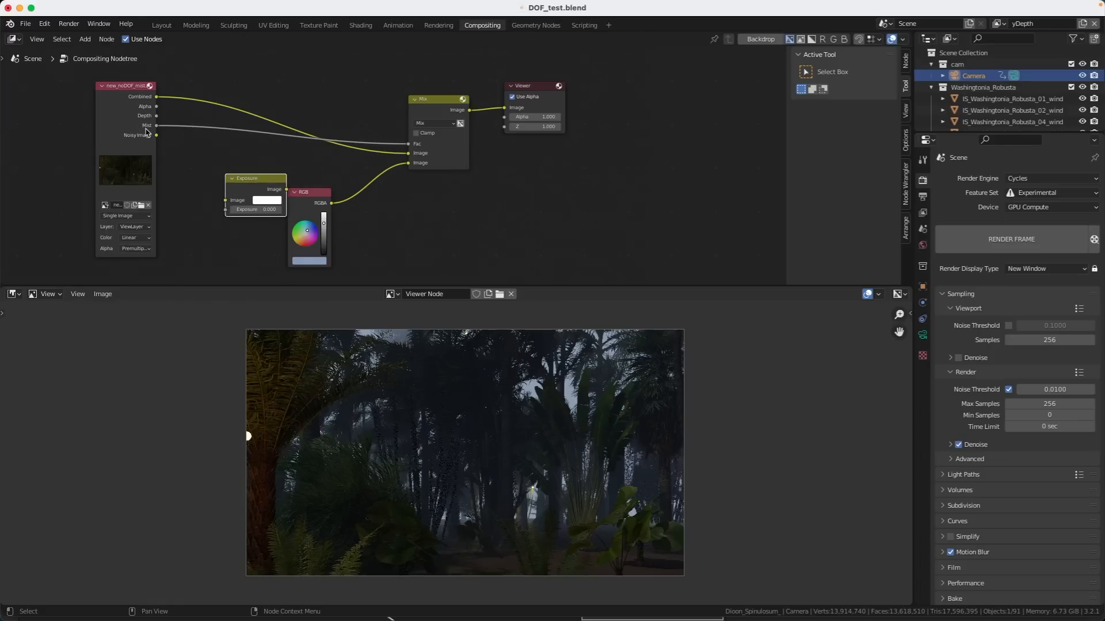
Preview the night image's Depth output, then feed it into the Exposure node and preview that node instead.
left_click(129, 117, "ctrl+shift")
left_click(129, 117, "ctrl+shift")
left_click(129, 117, "ctrl+shift")
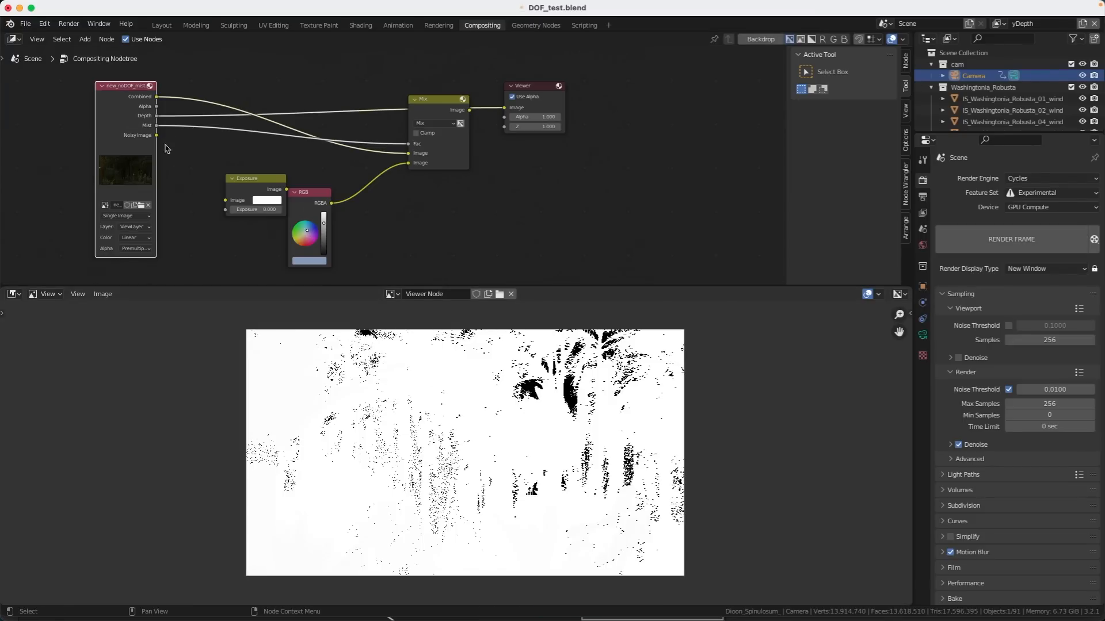
left_click_drag(156, 117, 196, 210)
left_click(259, 190, "ctrl+shift")
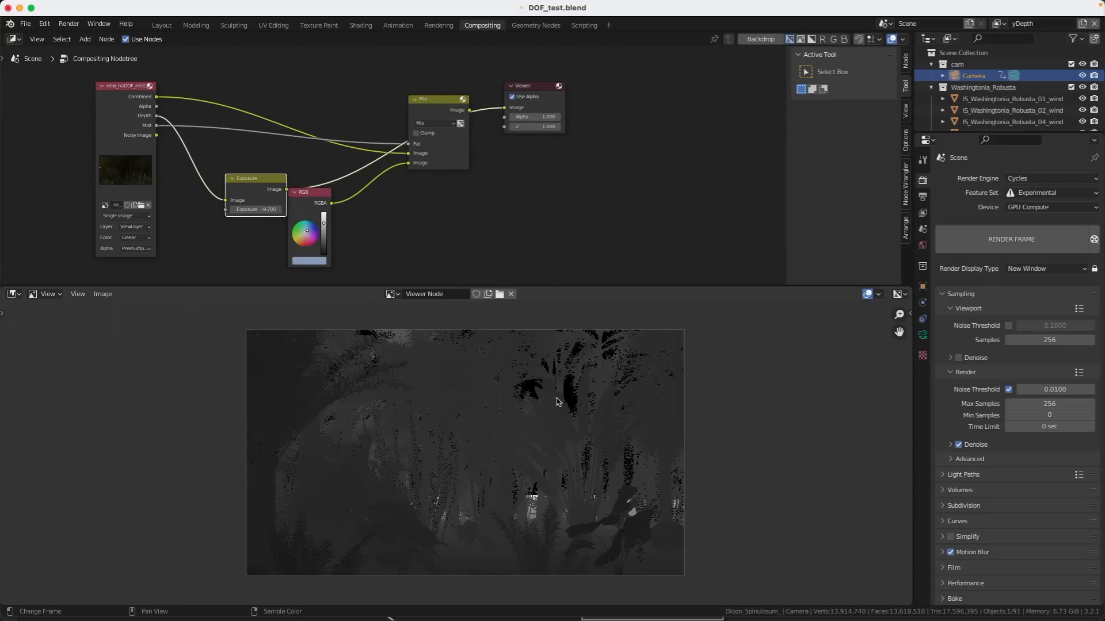
Move the RGB node aside and insert a Mix node with Clamp enabled between the Exposure node and the Viewer.
left_click_drag(316, 194, 443, 215)
left_click(358, 230)
key("shift+a")
type("s")
type("mi")
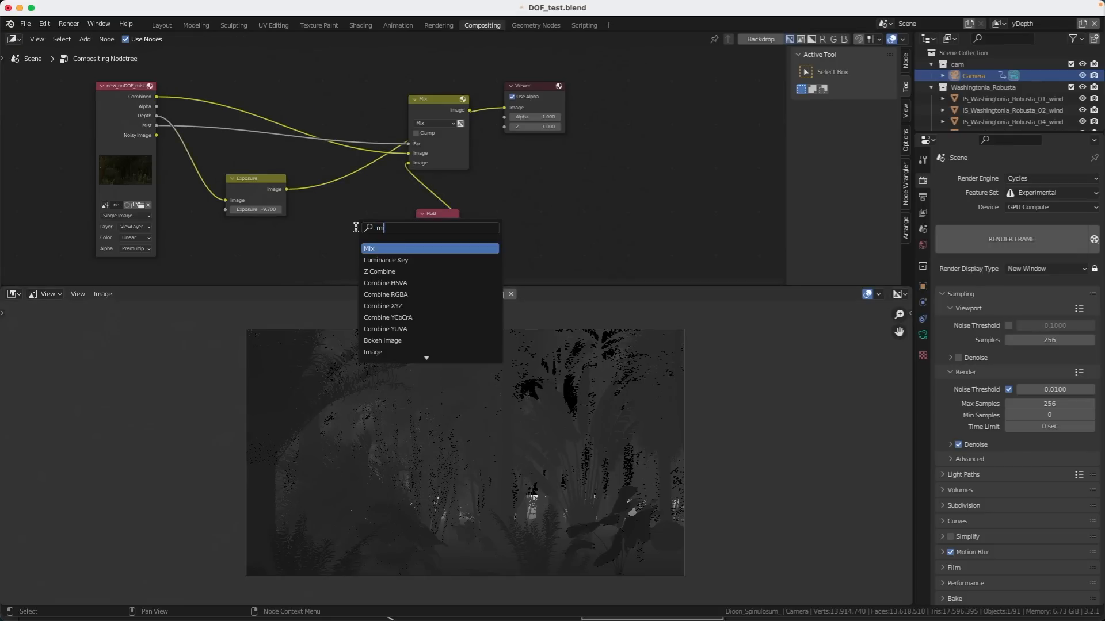
key("Return")
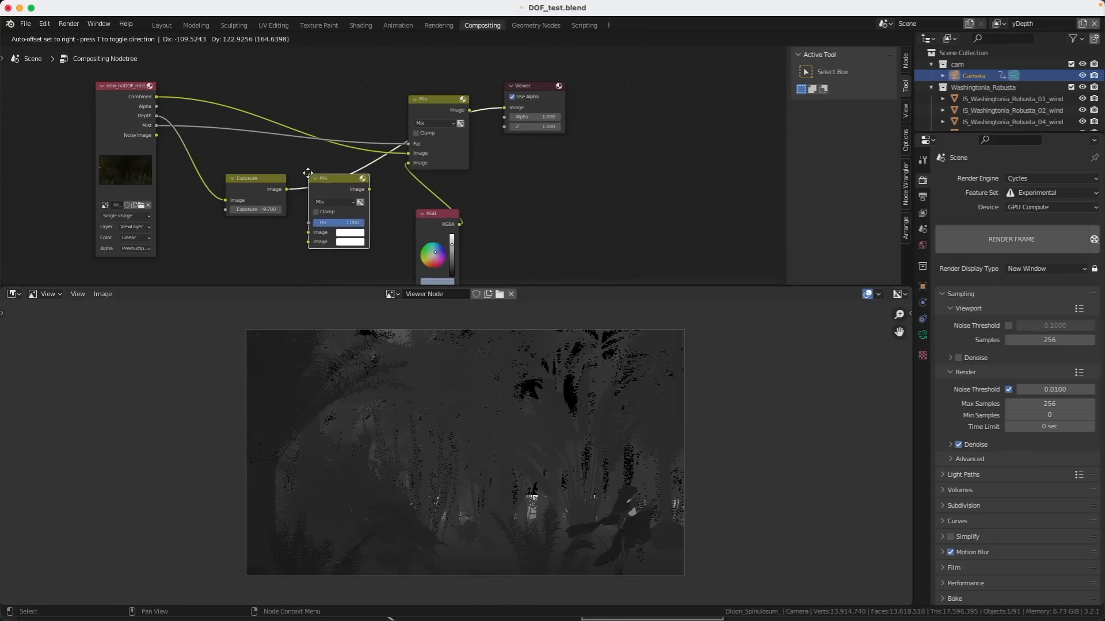
left_click(316, 202)
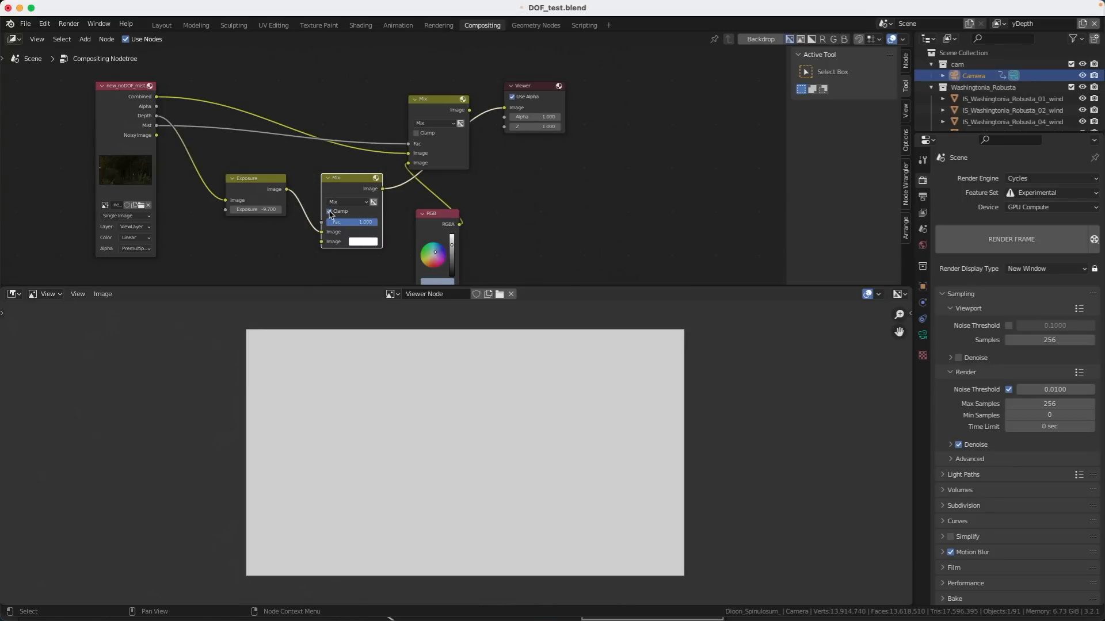
Reroute the Exposure output to the new Mix node's second Image input and set the exposure to -6.700.
left_click_drag(321, 233, 321, 242)
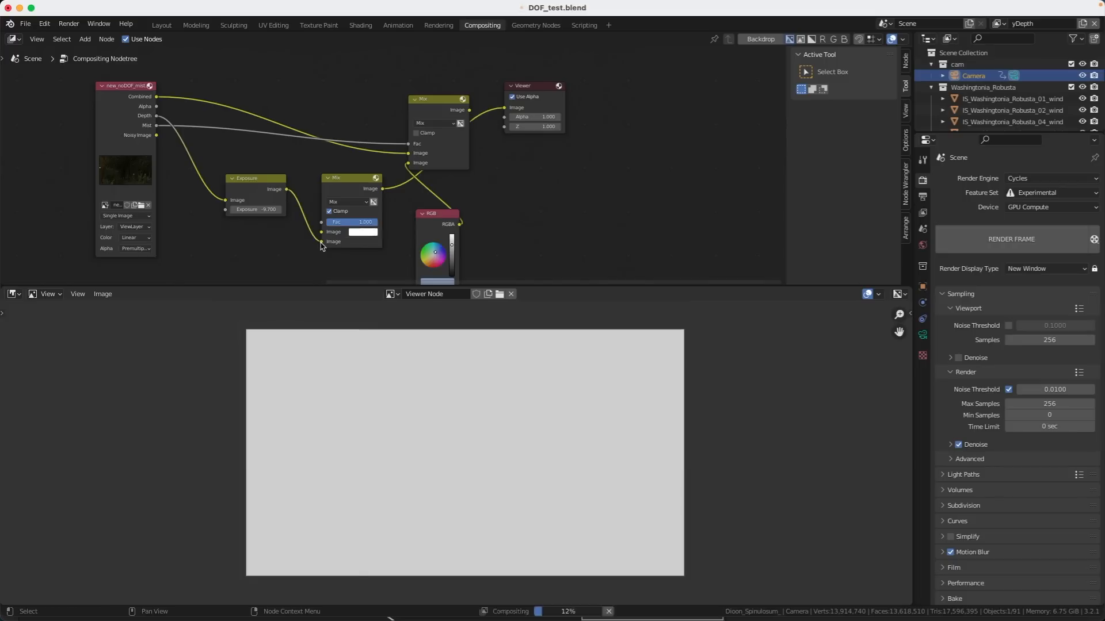
left_click(330, 212)
left_click(328, 212)
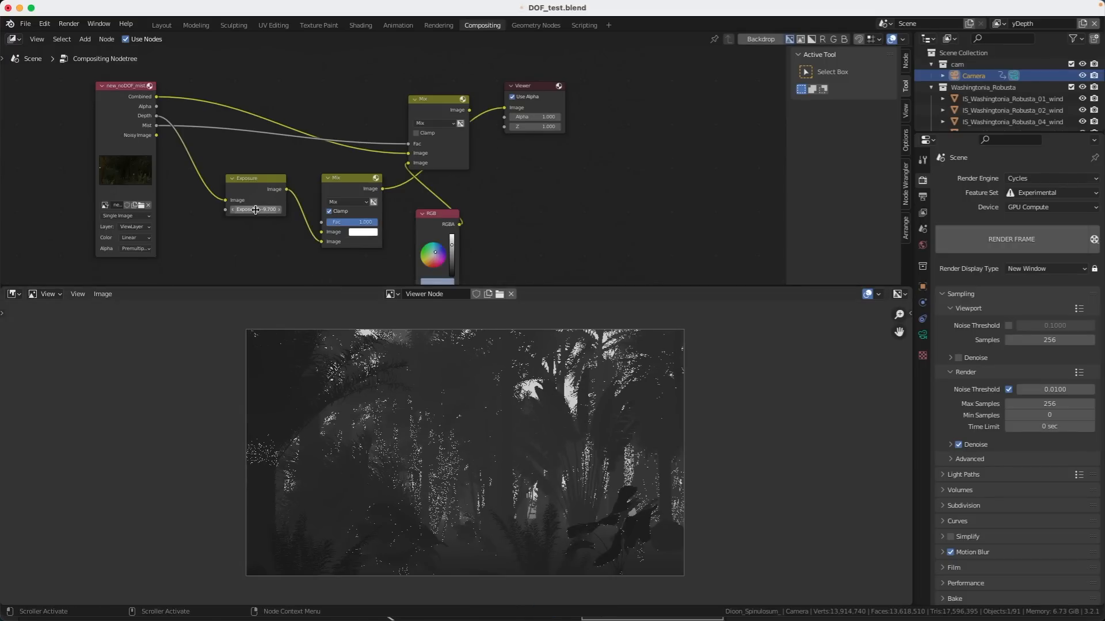
left_click_drag(256, 210, 214, 185)
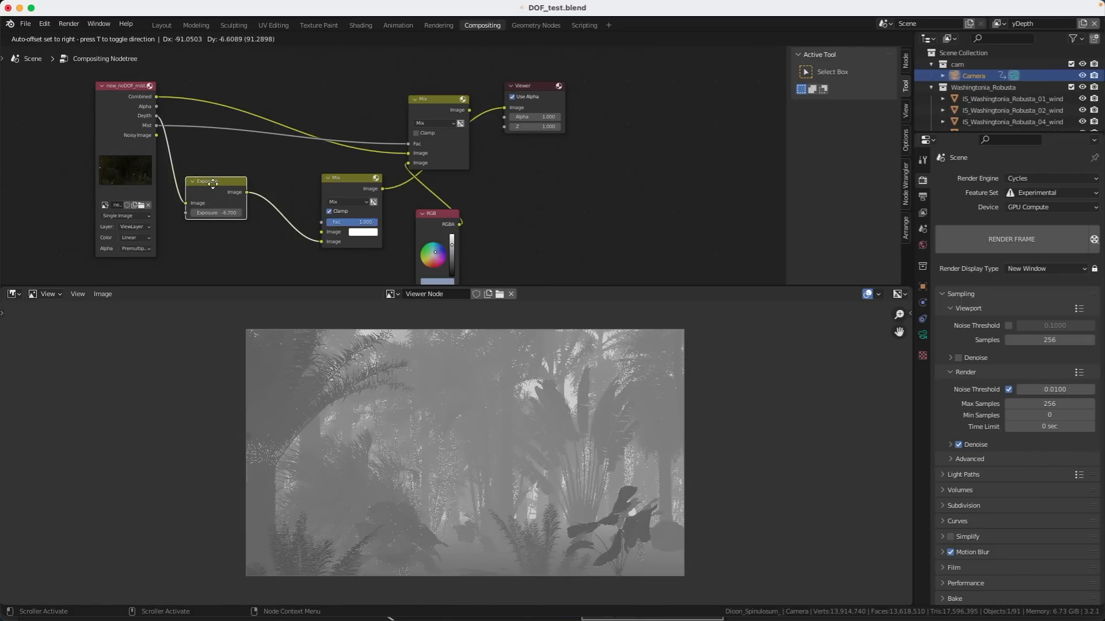
Insert an RGB Curves node after the clamped Mix node and bend its curve down to a point at about 0.7, 0.2.
left_click_drag(366, 179, 306, 179)
key("shift+a")
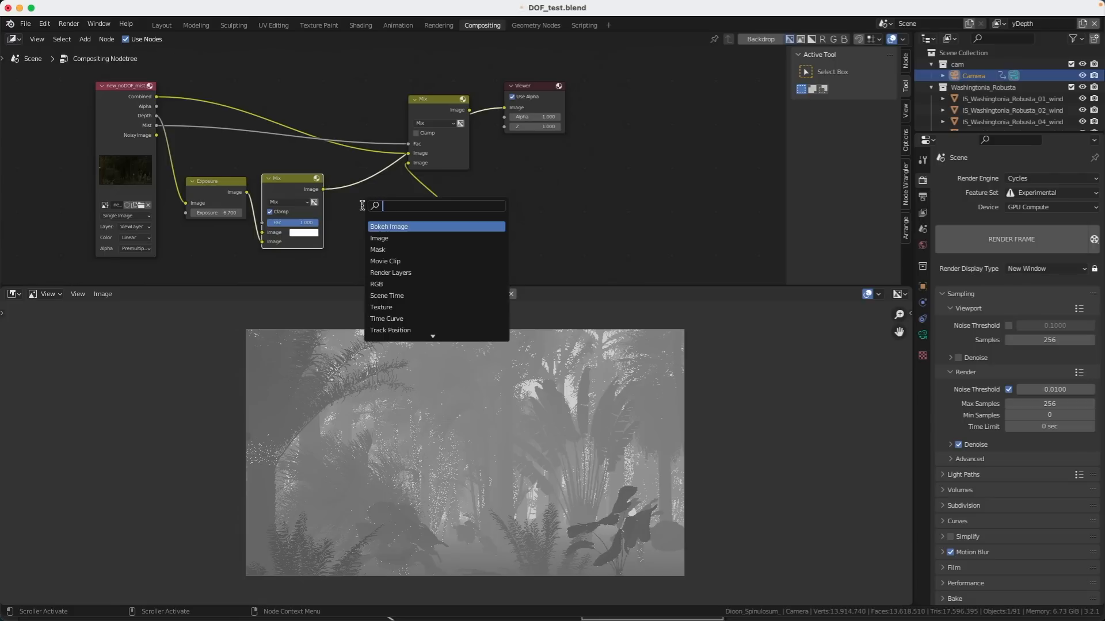
type("cu")
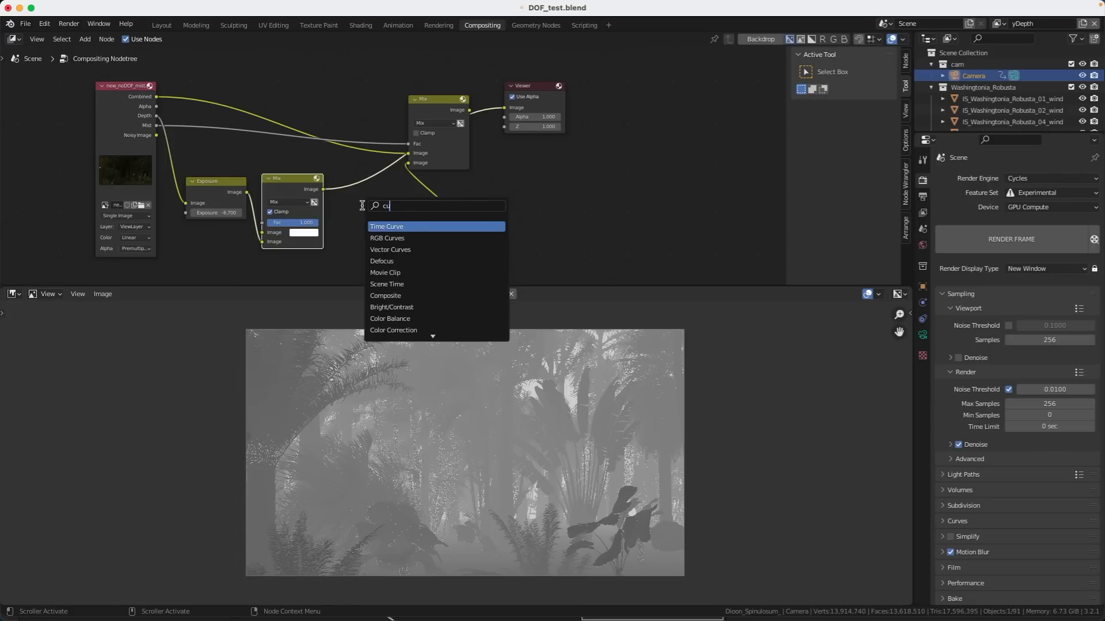
key("Down")
key("Return")
left_click(337, 178)
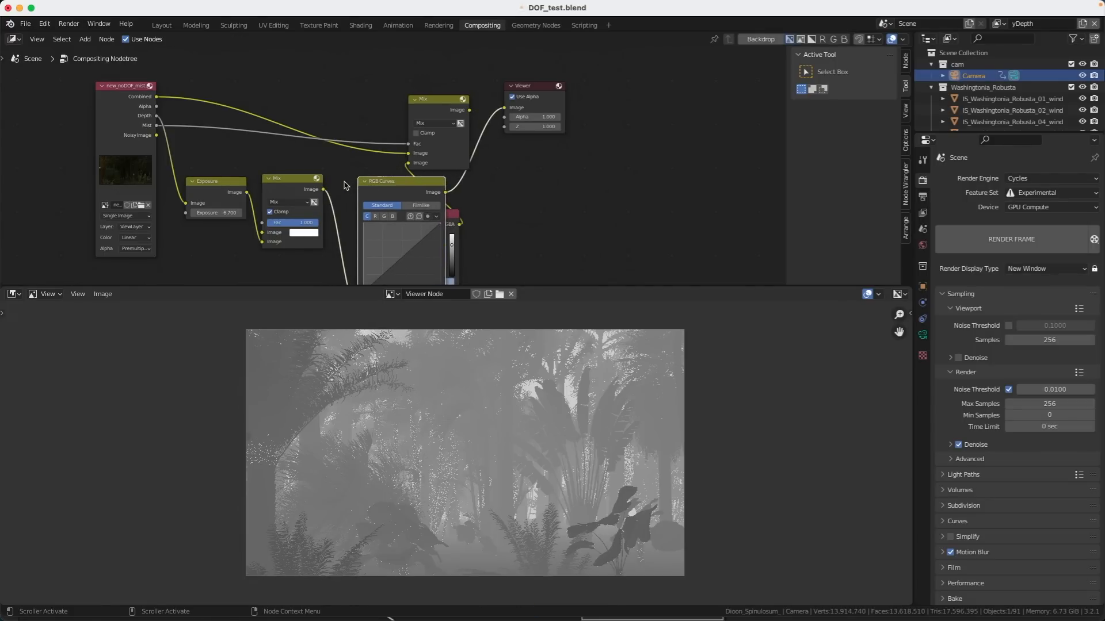
mouse_move(397, 260)
left_mouse_down()
mouse_move(386, 240)
mouse_move(409, 270)
left_mouse_up()
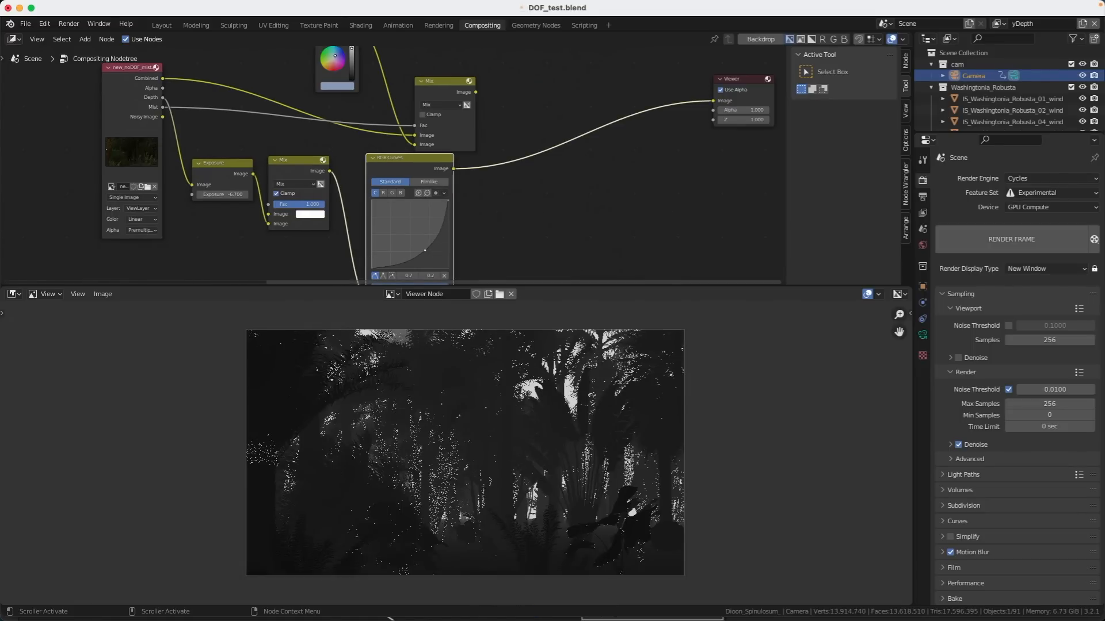
Feed the RGB Curves output into the fog Mix node's Fac and preview that Mix node in the Viewer.
middle_click_drag(528, 211, 498, 234)
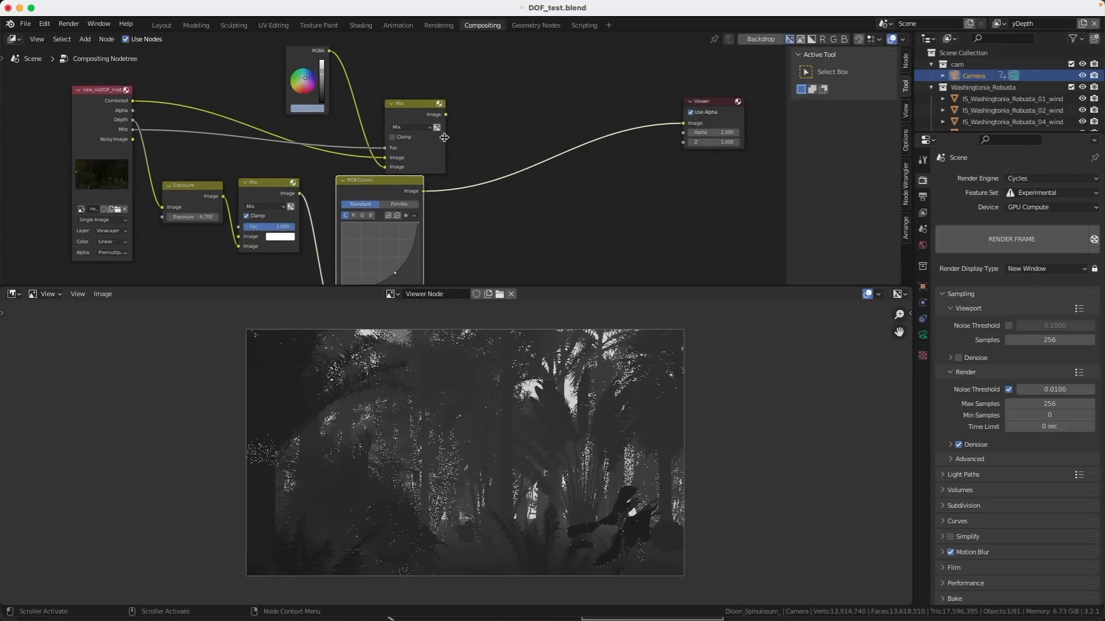
left_click_drag(422, 103, 546, 68)
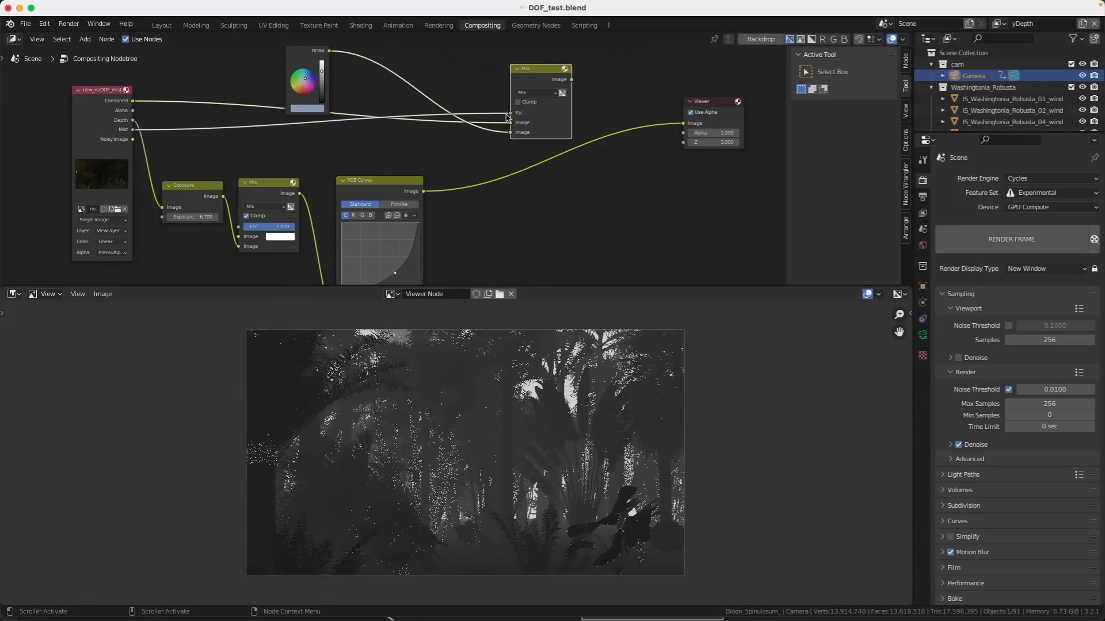
left_click_drag(423, 191, 510, 113)
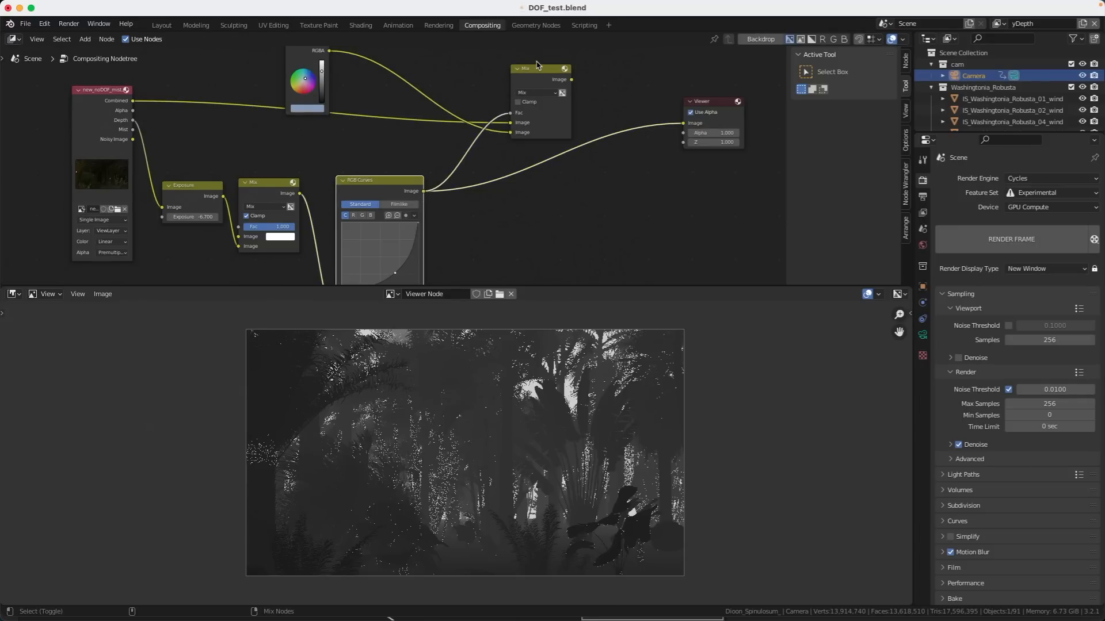
left_click(536, 70, "ctrl+shift")
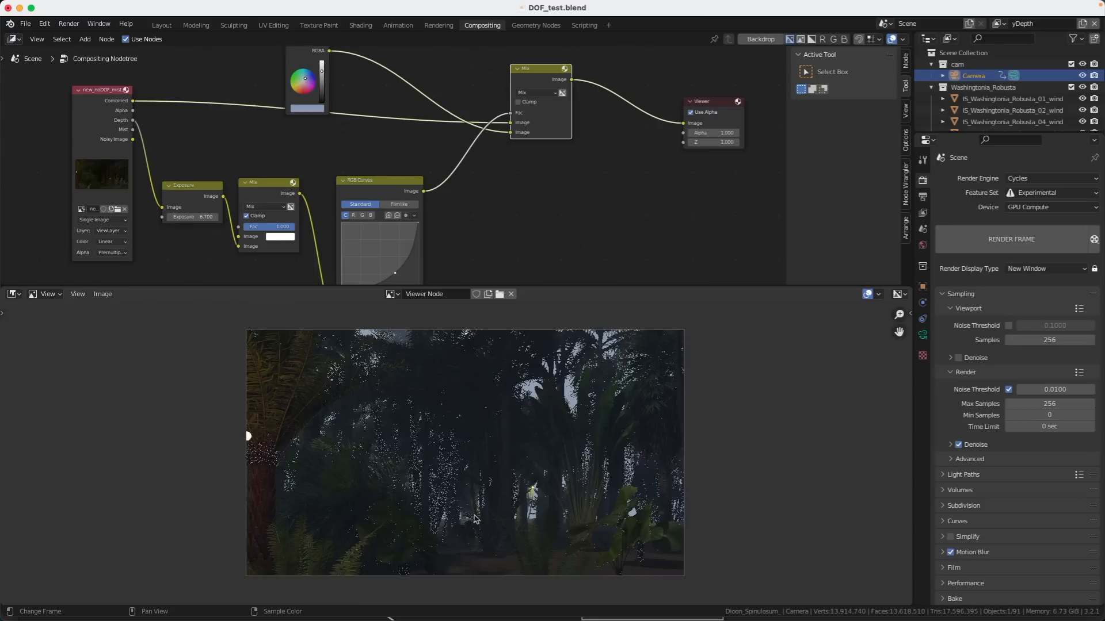
Examine the fogged night image up close around the palm trunks, fronds and foreground leaves.
scroll(441, 458, "up", 10)
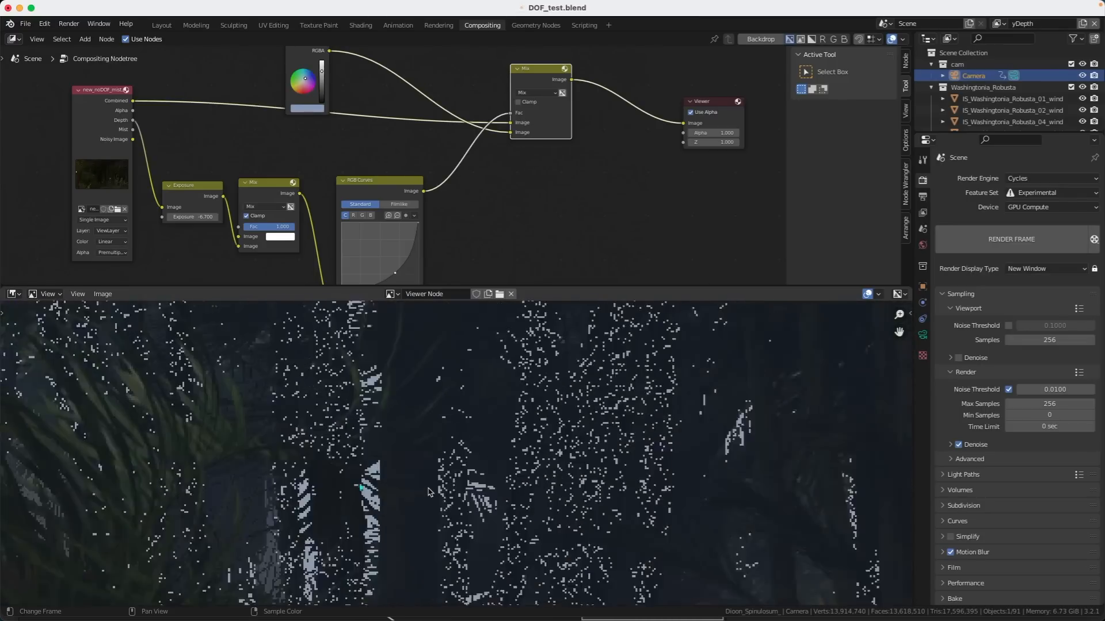
scroll(552, 451, "down", 4)
middle_click_drag(543, 472, 509, 538)
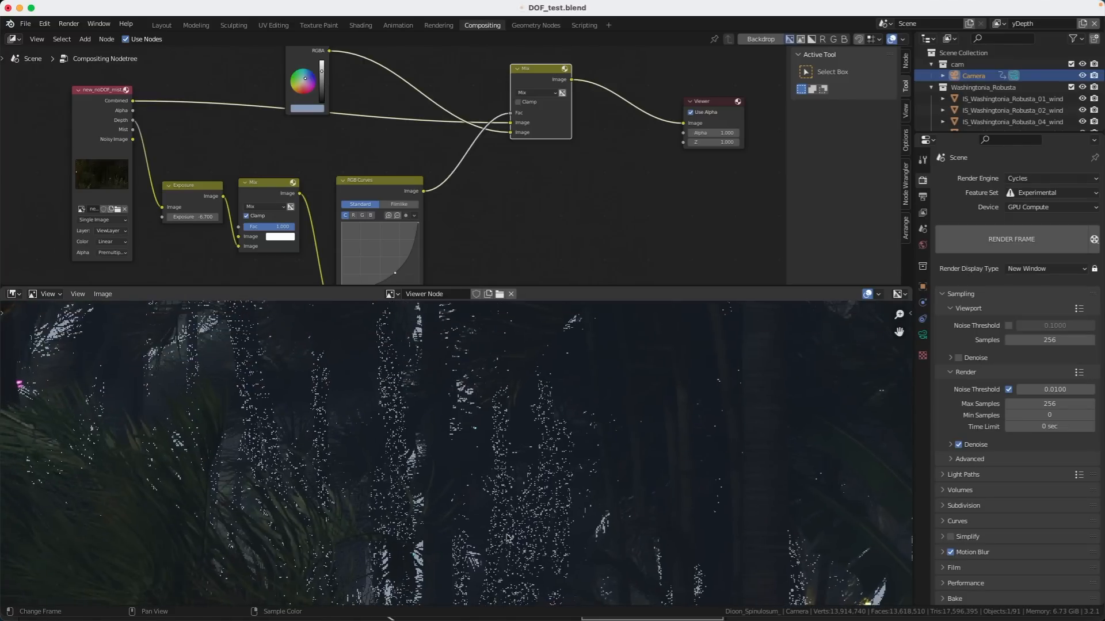
middle_click_drag(434, 420, 689, 535)
middle_click_drag(253, 438, 468, 315)
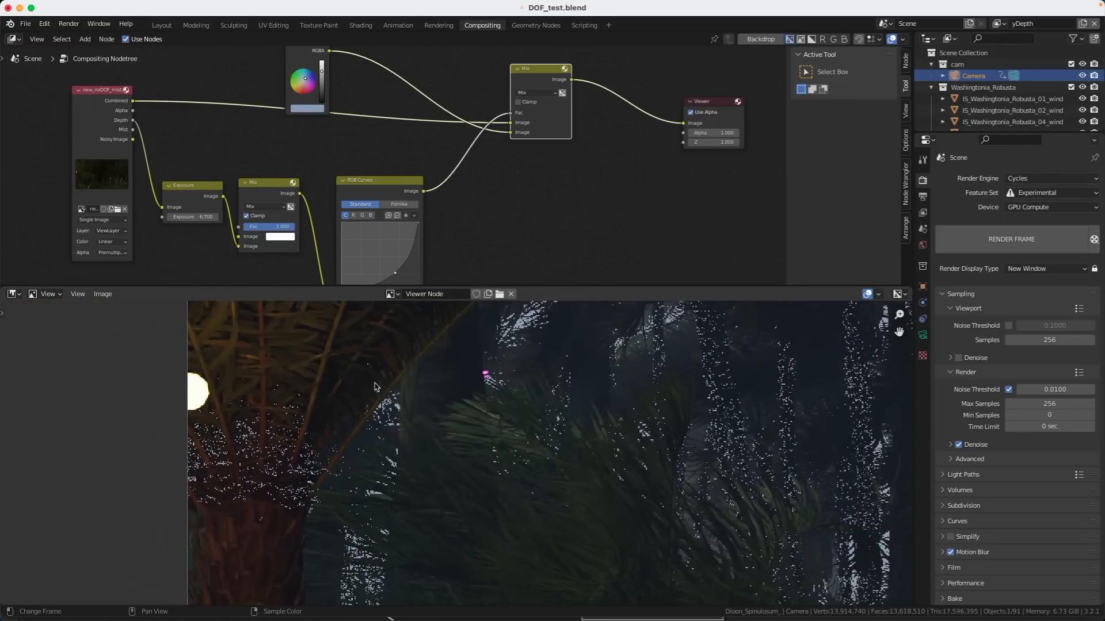
middle_click_drag(669, 578, 167, 334)
middle_click_drag(713, 489, 499, 498)
Insert a Blur node between RGB Curves and the fog Mix node's Fac, with X and Y sizes of 5.
left_click(549, 230)
key("shift+a")
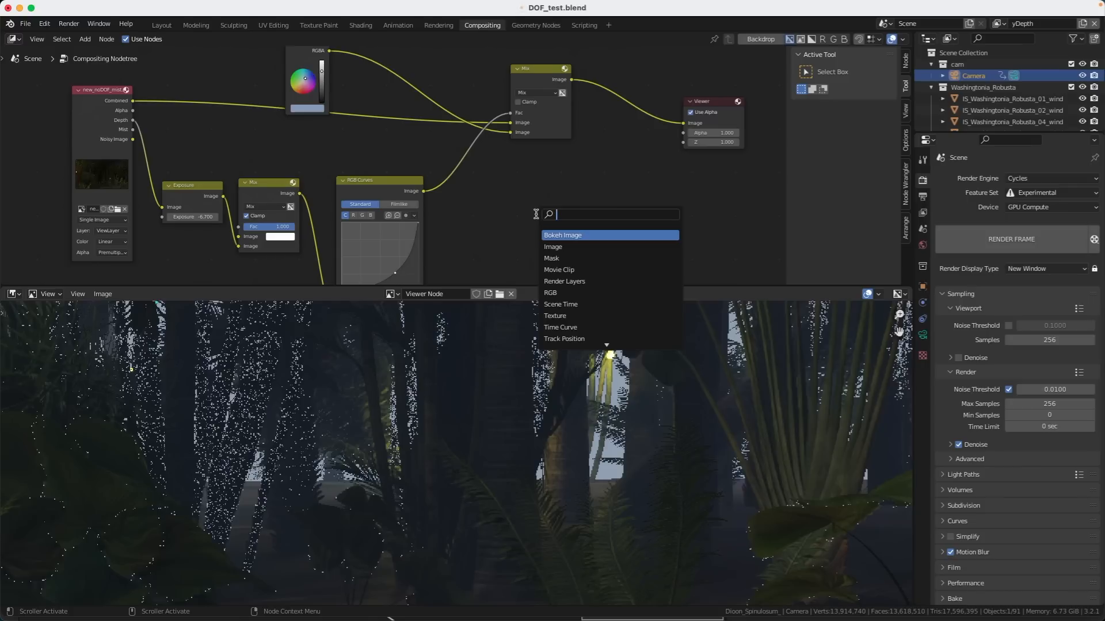
type("blu")
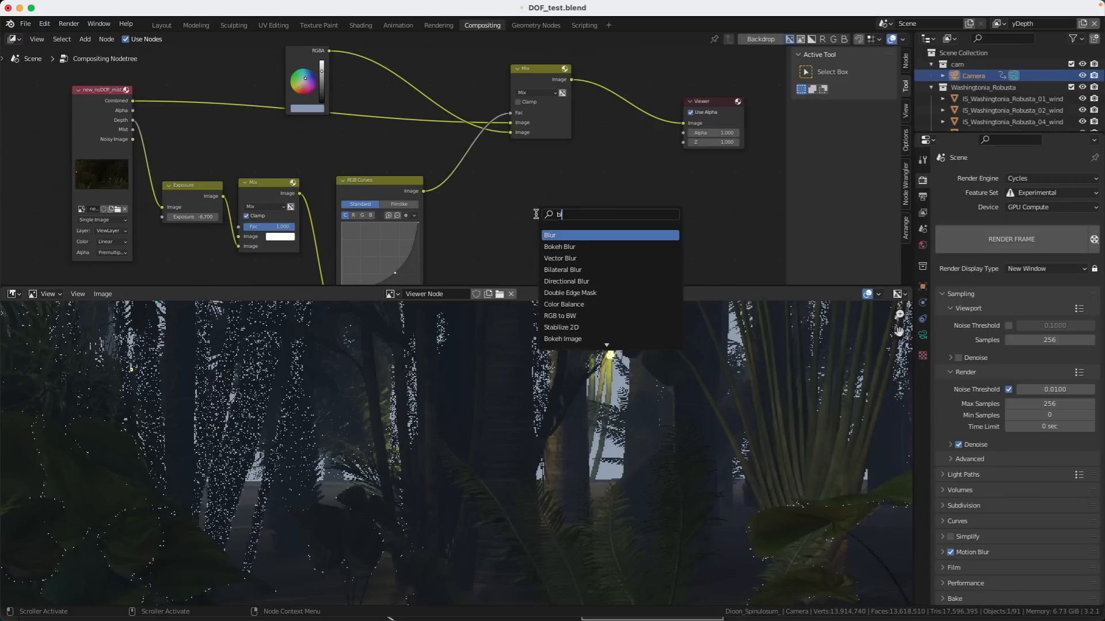
left_click(559, 236)
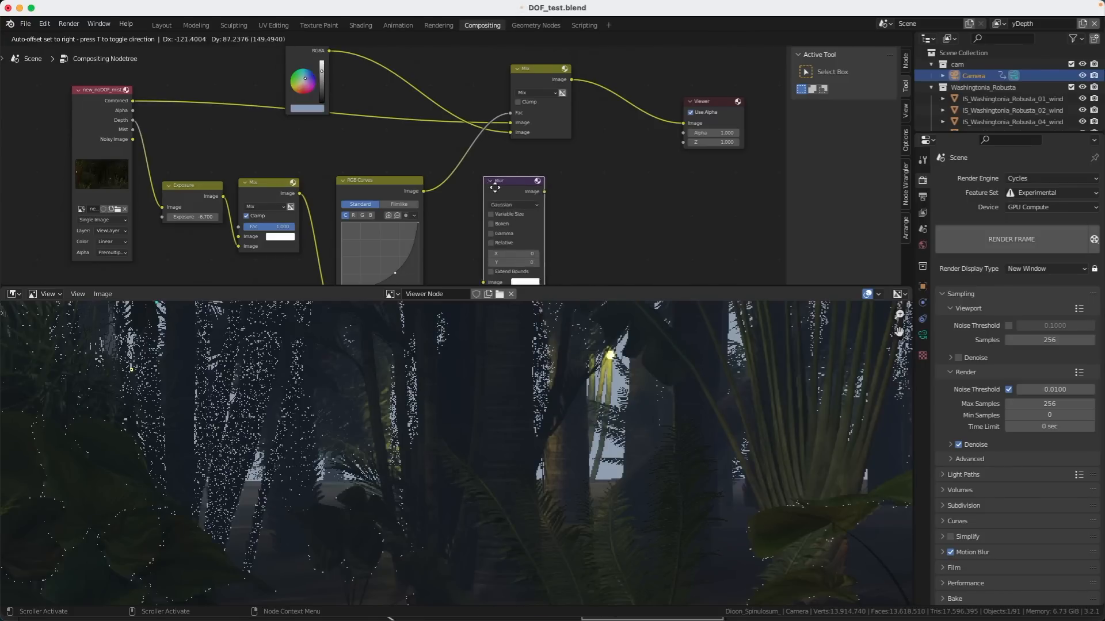
left_click(491, 224)
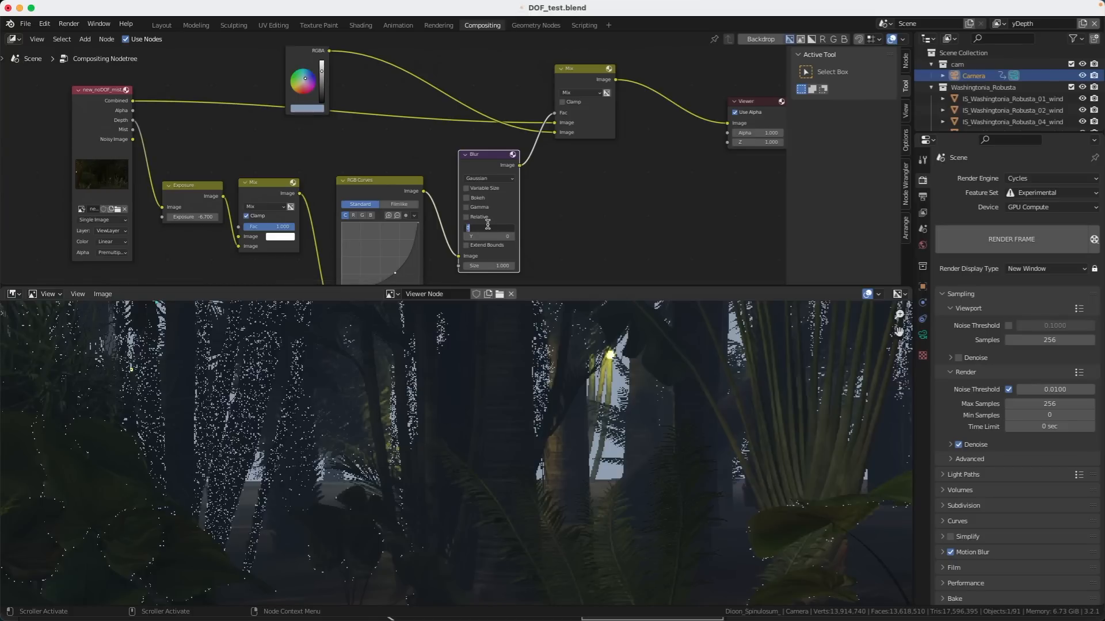
type("5")
key("Tab")
type("5")
key("Tab")
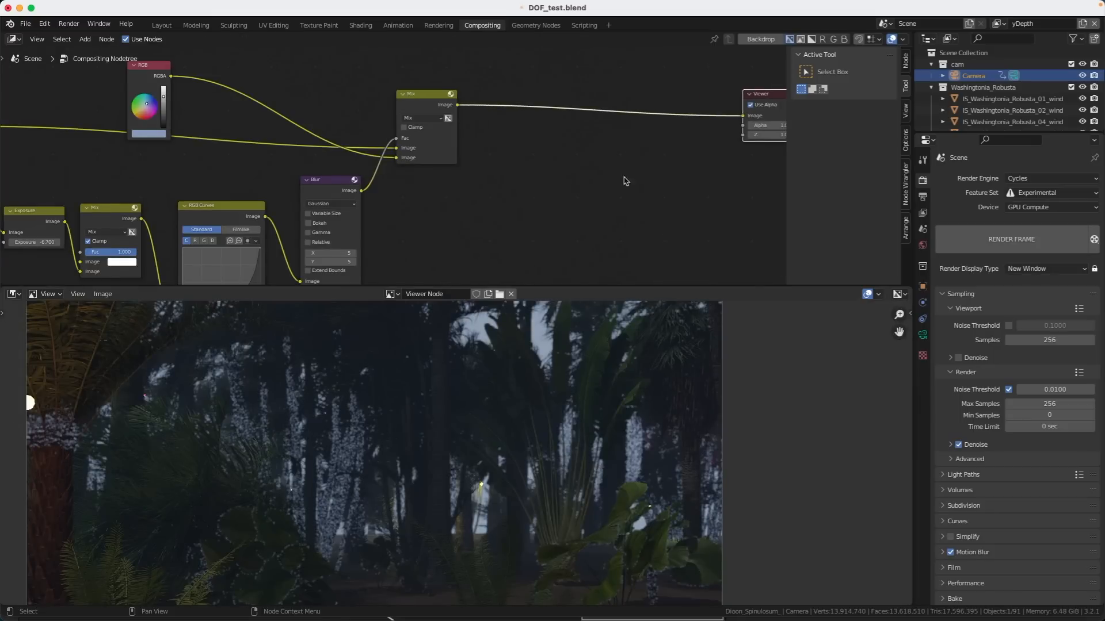
Insert a Defocus node between the fog Mix node and the Viewer.
key("shift+a")
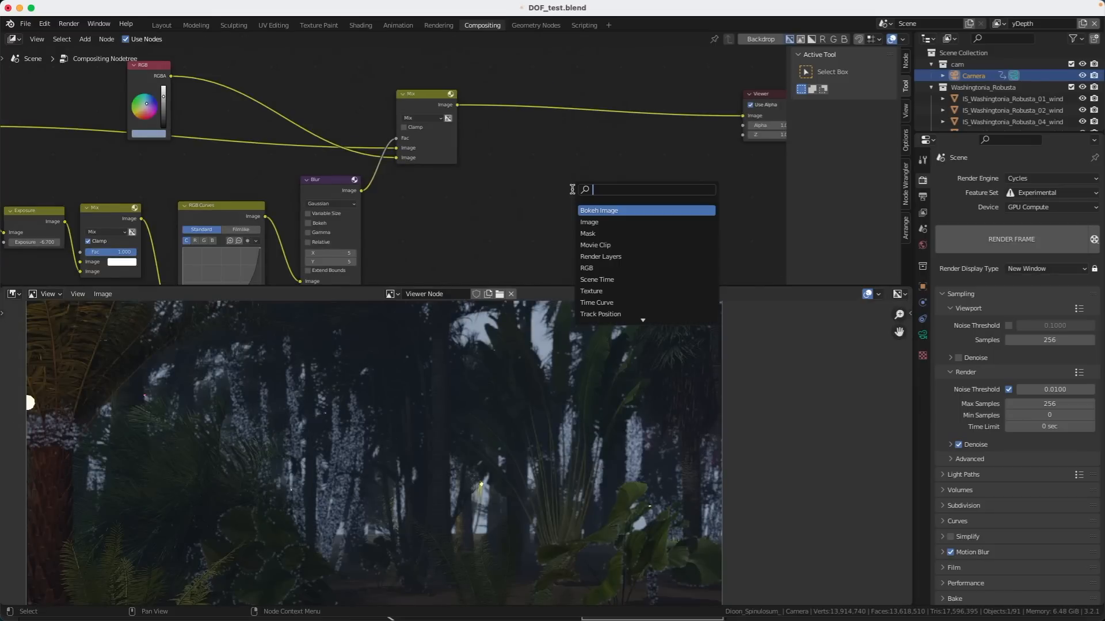
type("defocus")
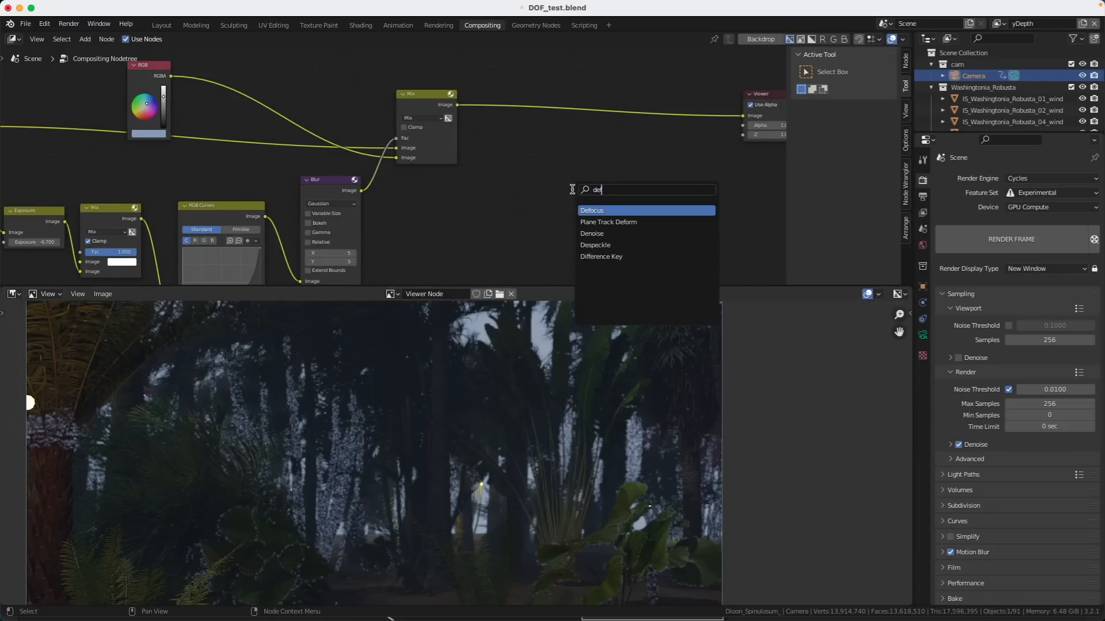
key("Return")
left_click(609, 89)
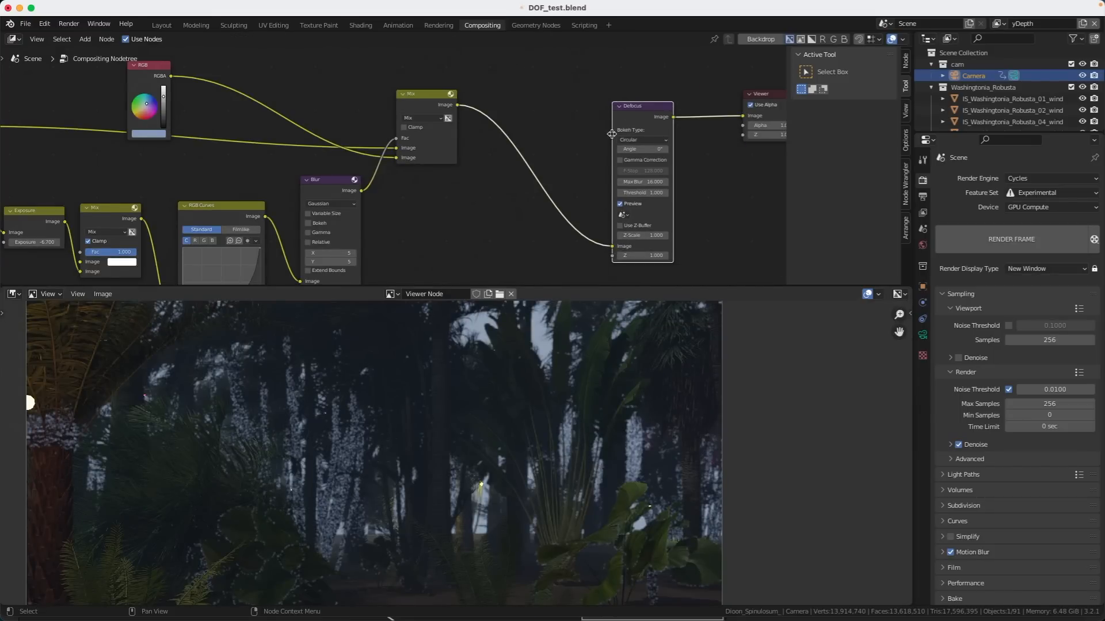
Connect the night image's Depth output to the Defocus node's Z input and enable Use Z-Buffer.
middle_click_drag(503, 234, 523, 188)
scroll(523, 190, "down", 2)
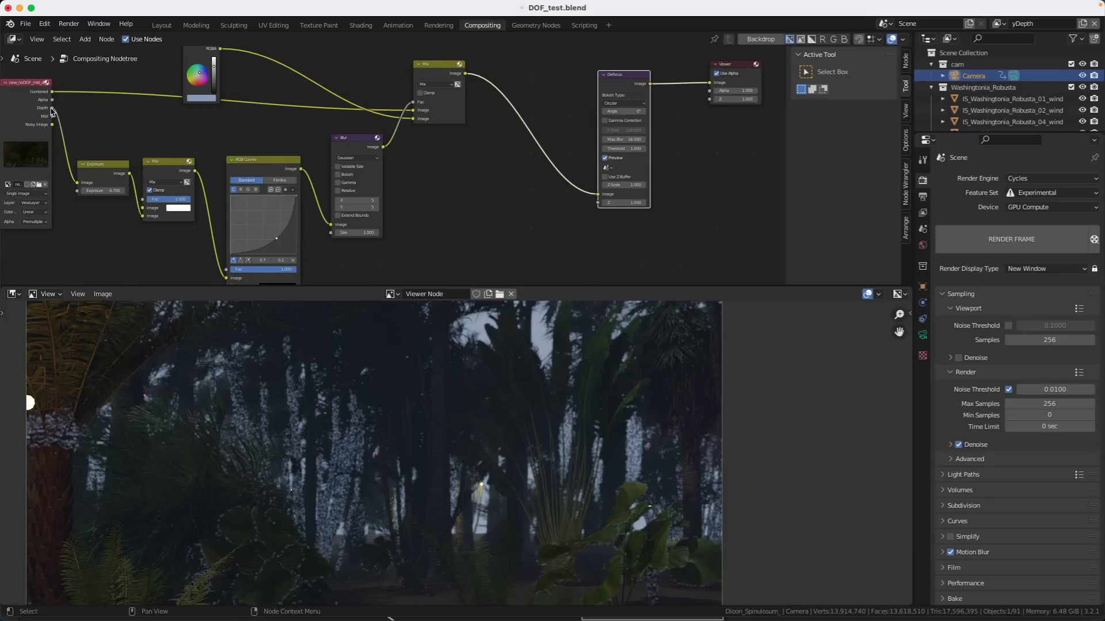
left_click_drag(52, 108, 599, 203)
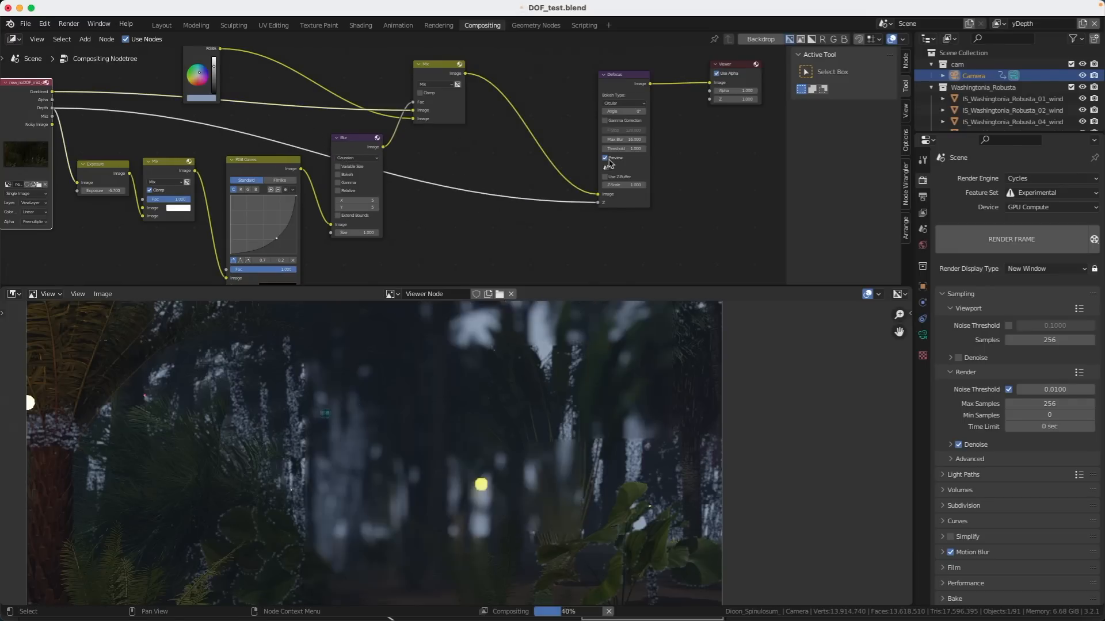
left_click(606, 177)
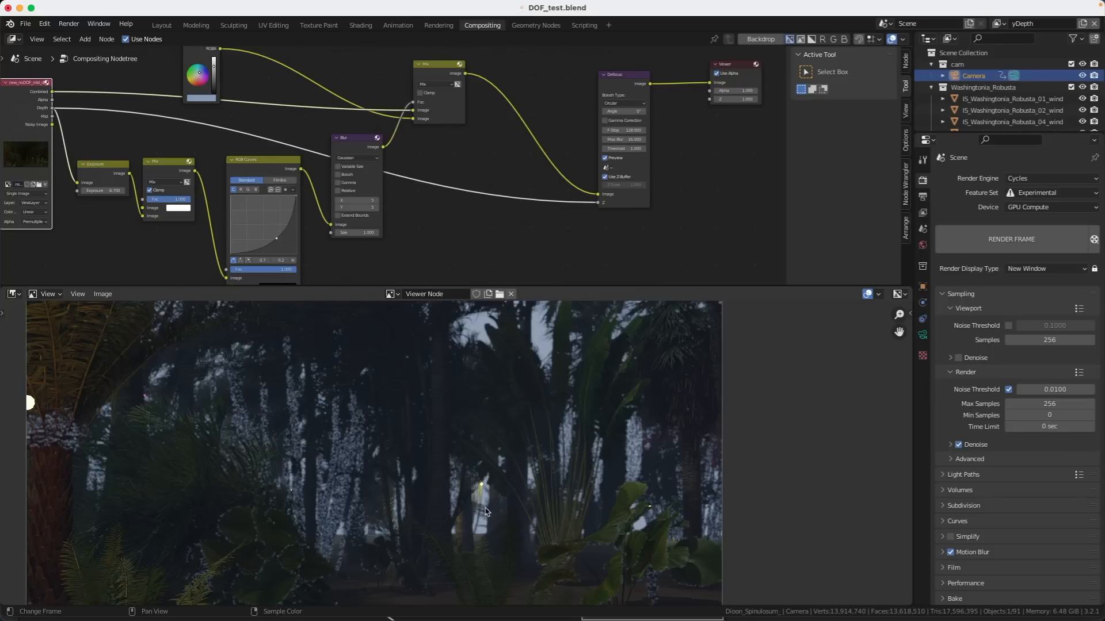
scroll(667, 179, "up", 1)
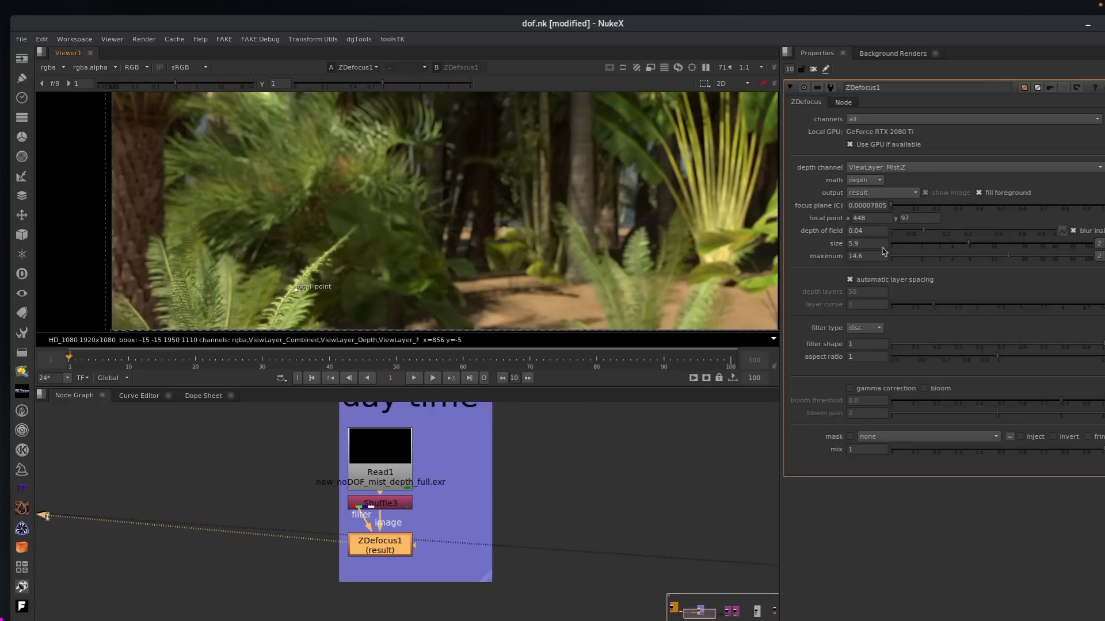
Switch to dof.nk in NukeX and review the available depth channel and math options of the daytime ZDefocus1 node.
left_click(878, 168)
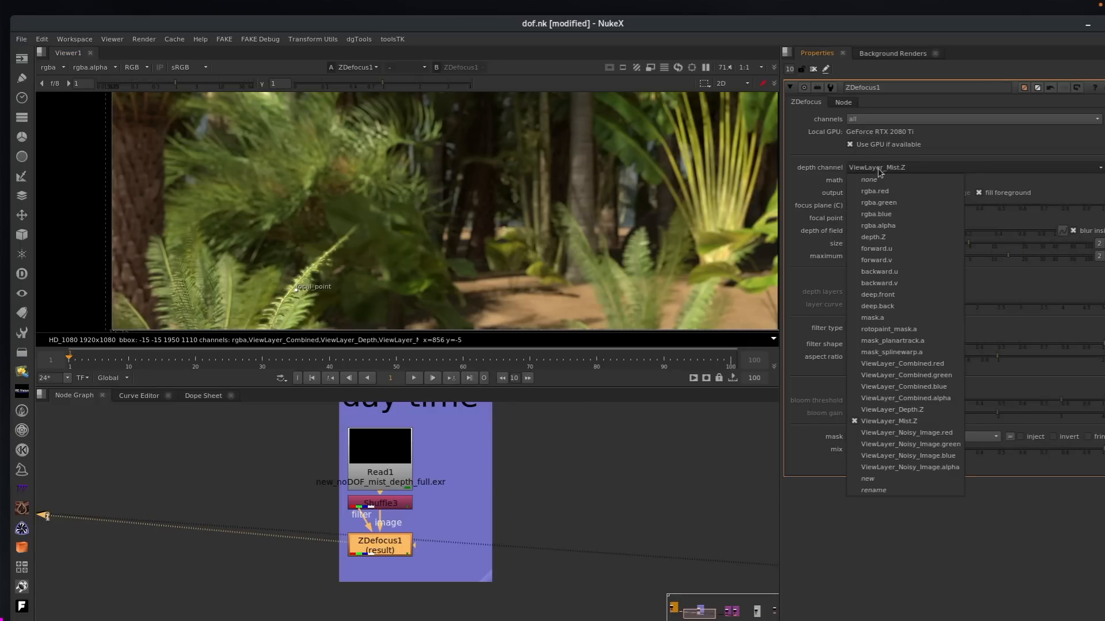
left_click(783, 436)
left_click(879, 182)
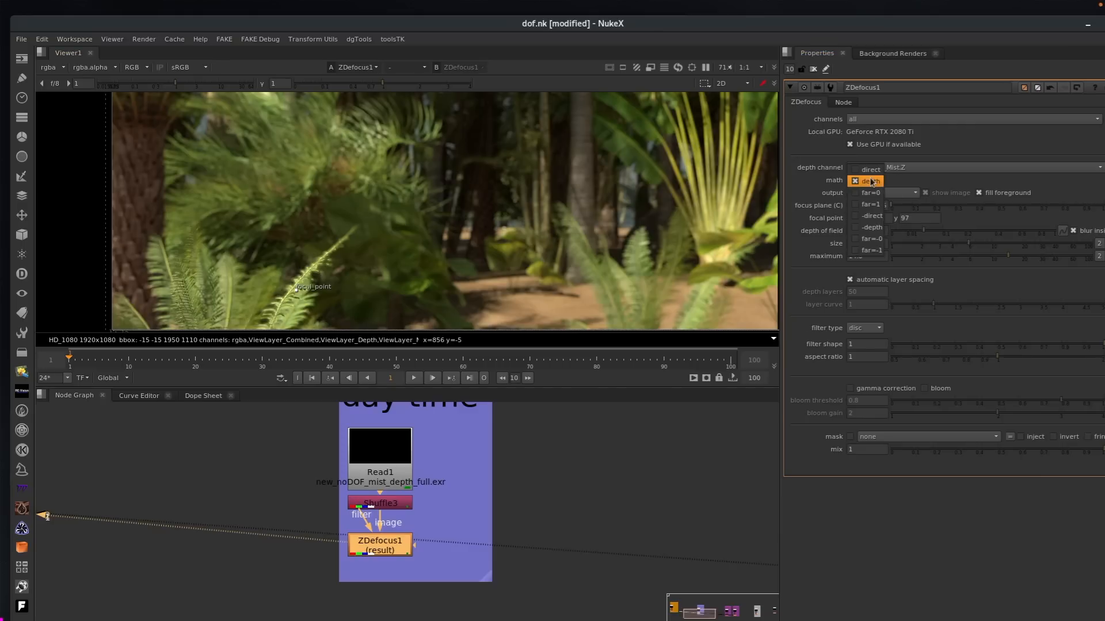
left_click(800, 183)
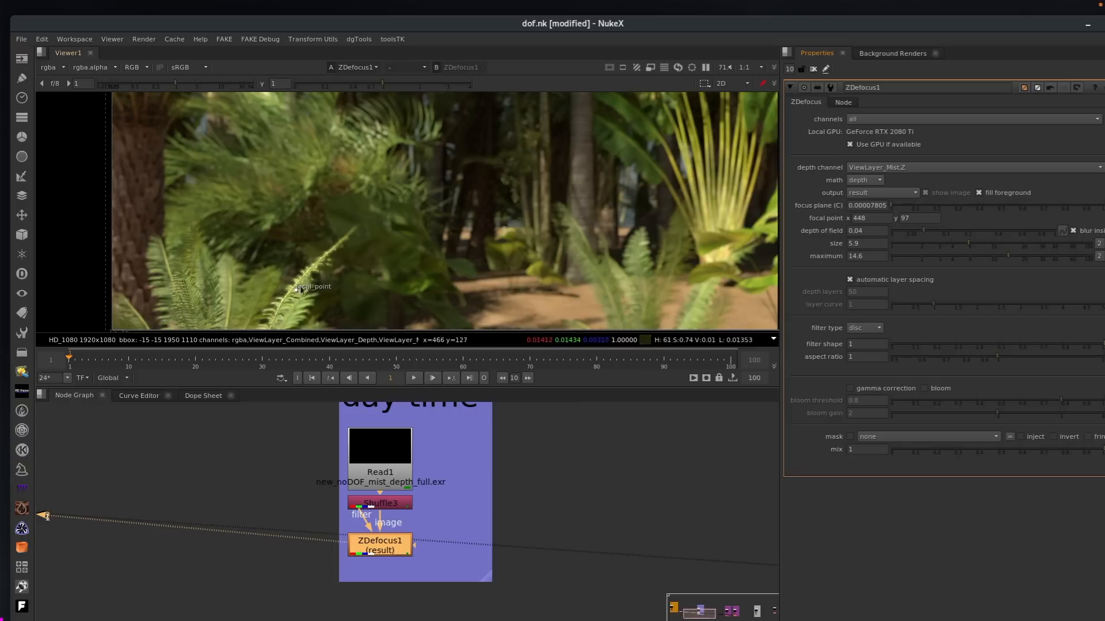
Try the ZDefocus1 focal point on the distant palm trunk and return it to the foreground fern at about x 424, y 80.
left_click_drag(294, 288, 584, 175)
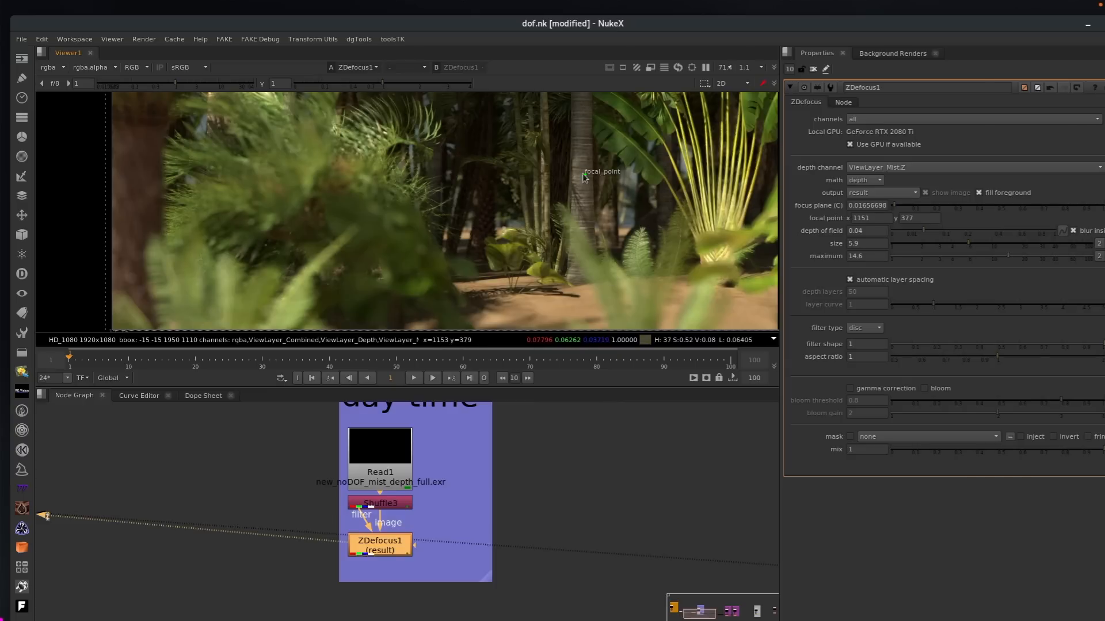
left_click_drag(584, 176, 320, 290)
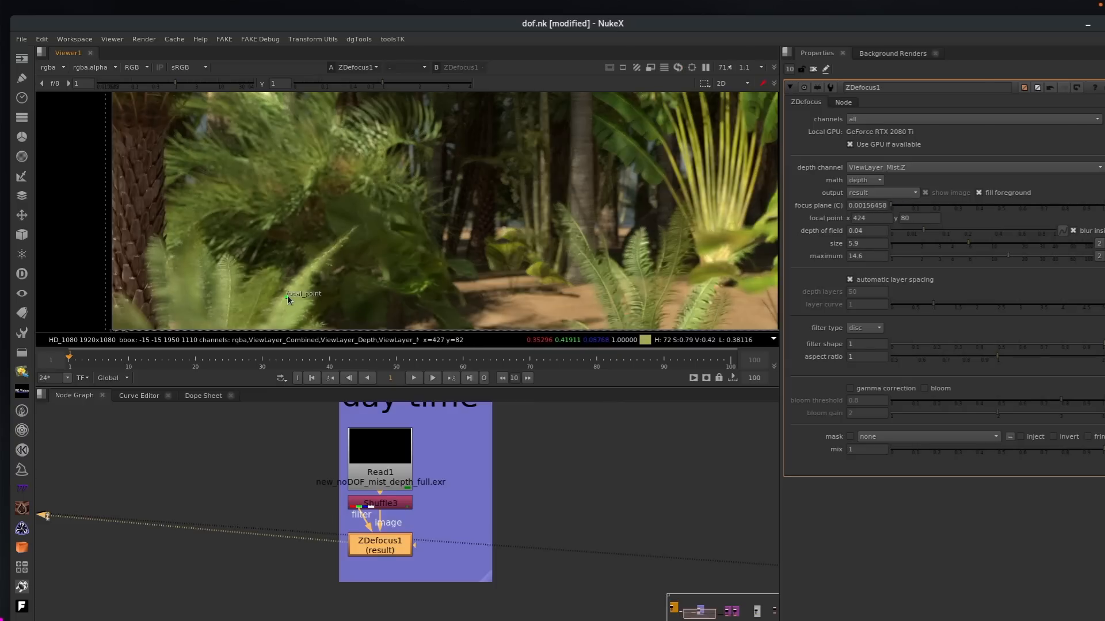
scroll(326, 267, "up", 3)
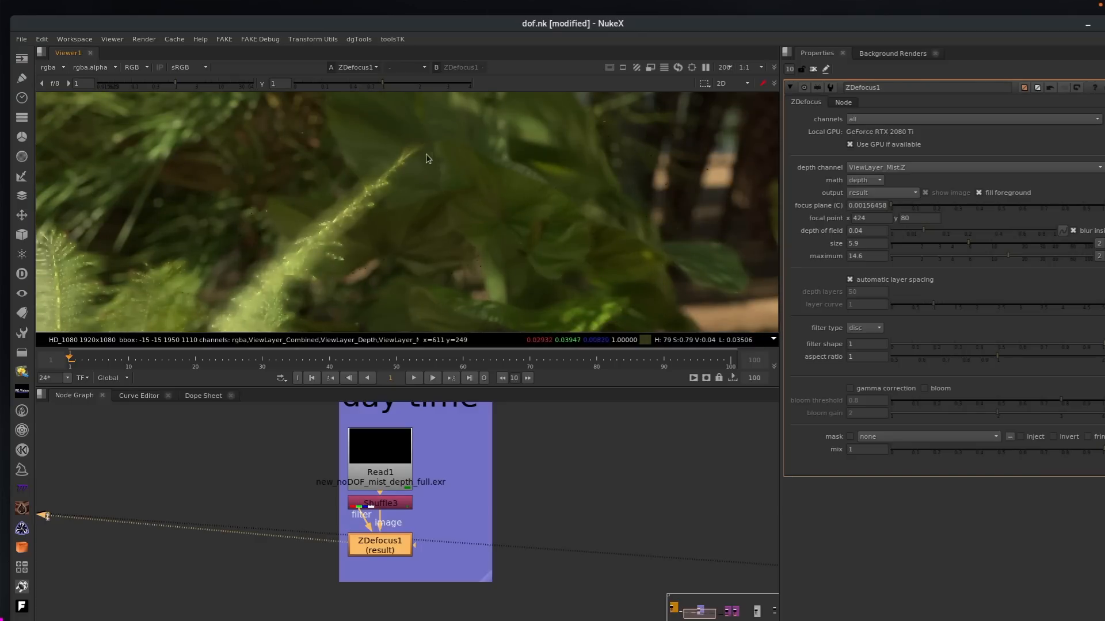
scroll(299, 266, "down", 2)
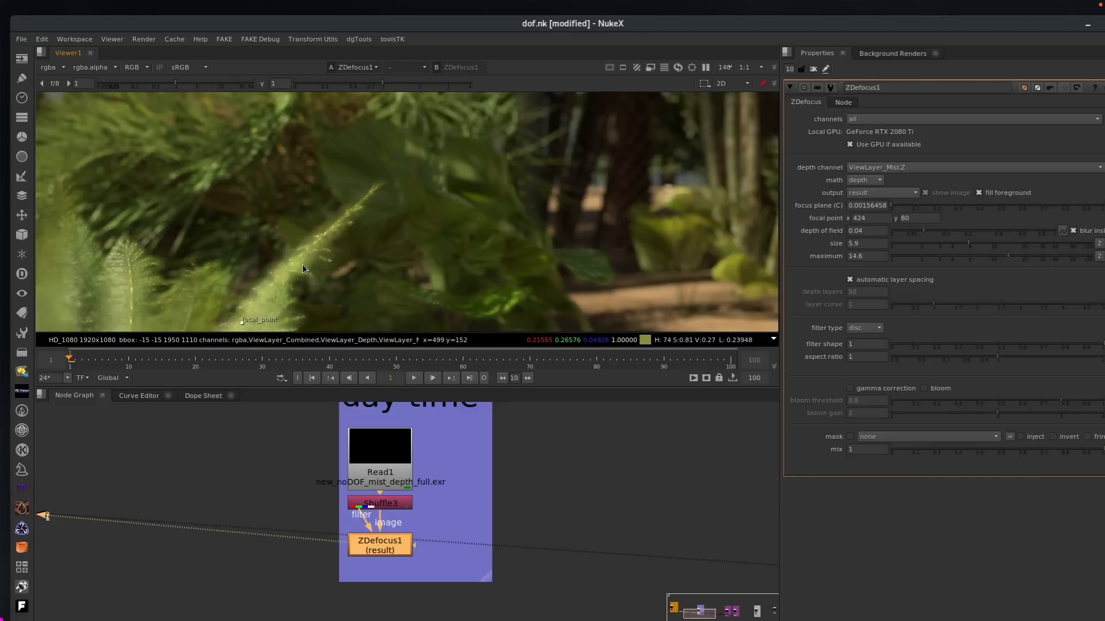
scroll(379, 249, "down", 1)
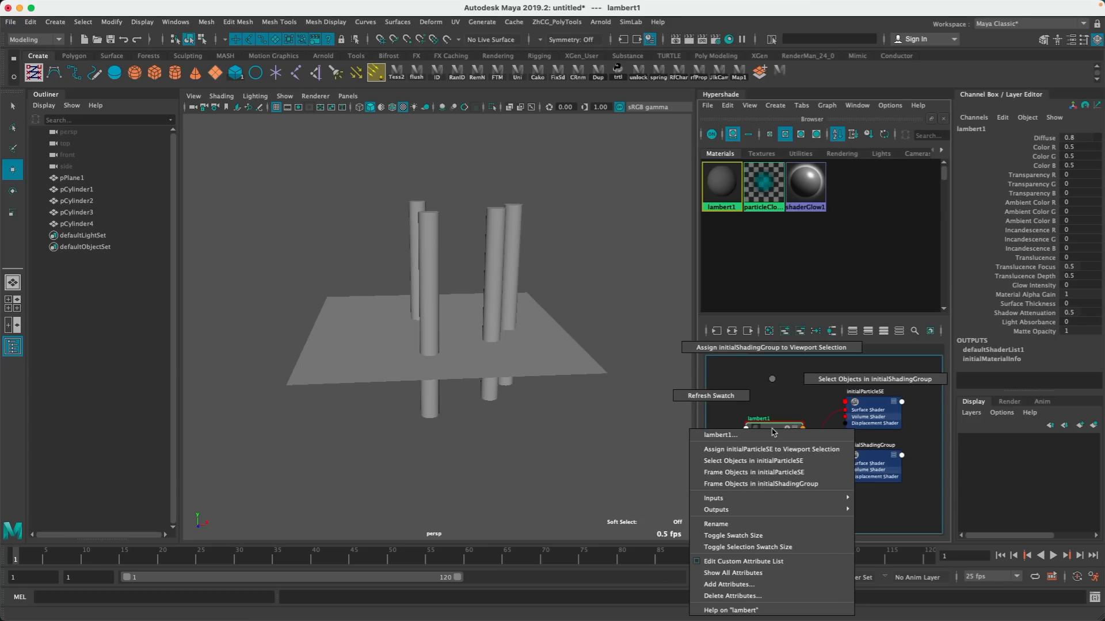
Switch to Maya and map the lambert1 material's Color with a Ramp texture created as a planar projection.
left_click(773, 430)
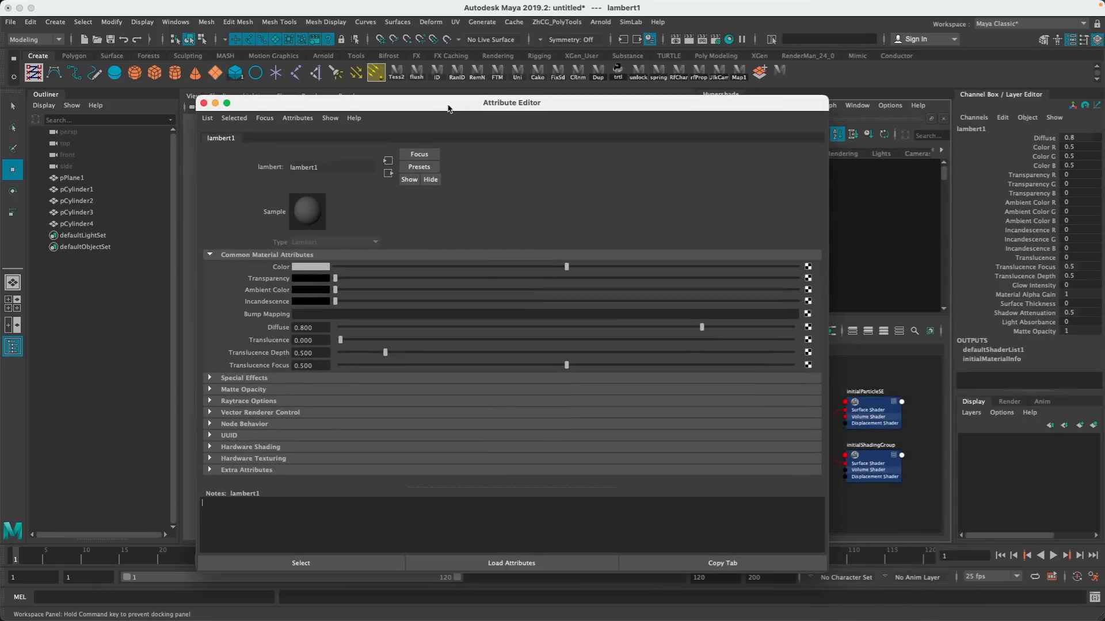
left_click(808, 267)
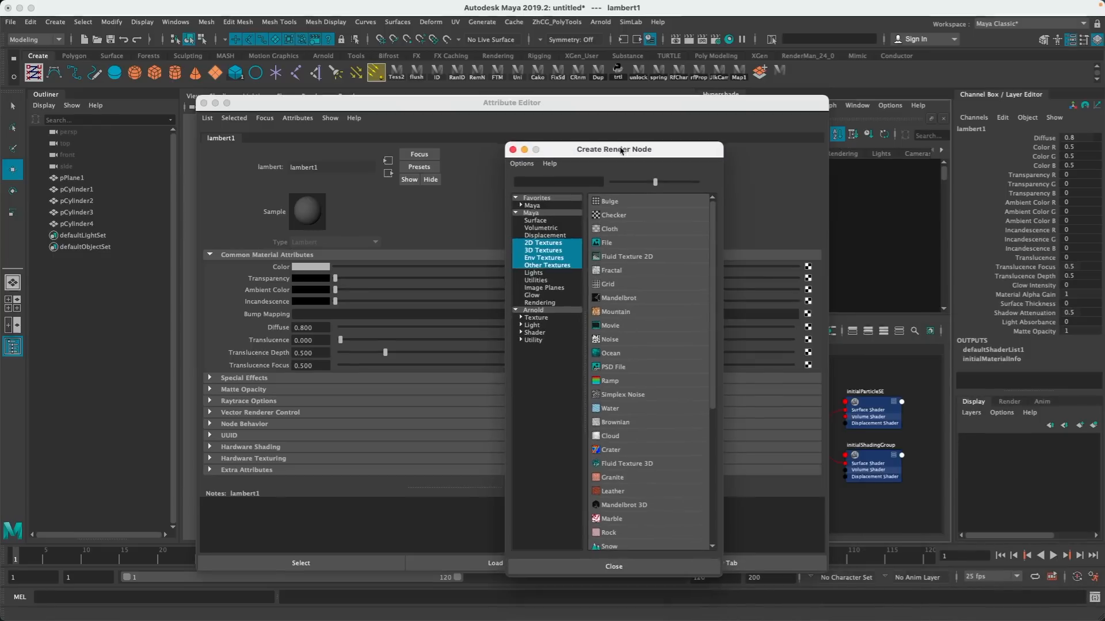
right_click(603, 380)
left_click(639, 405)
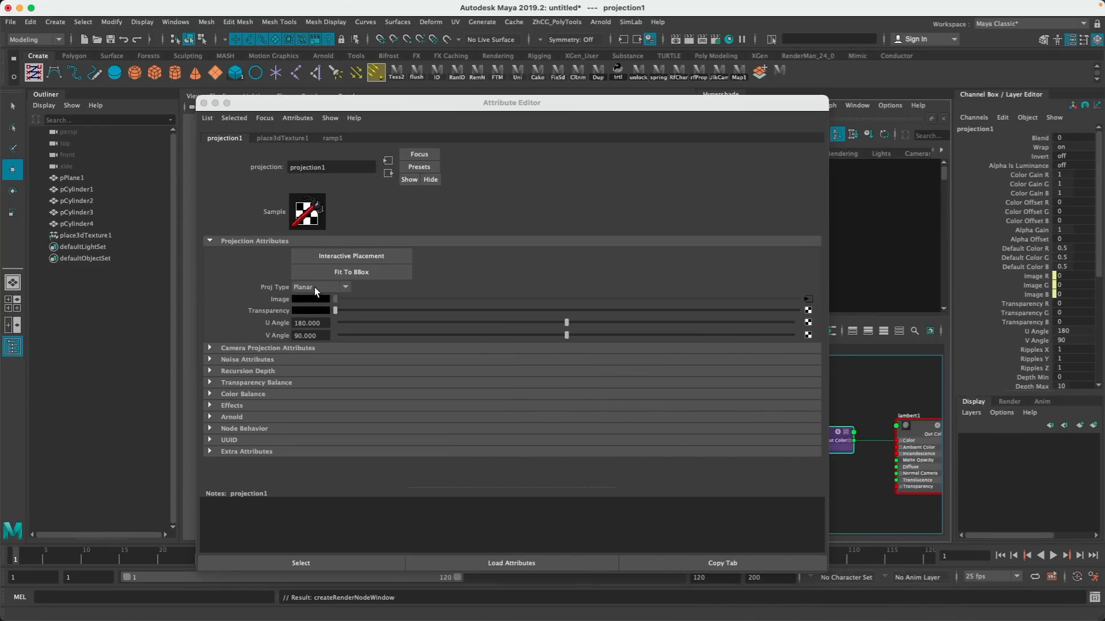
left_click(808, 298)
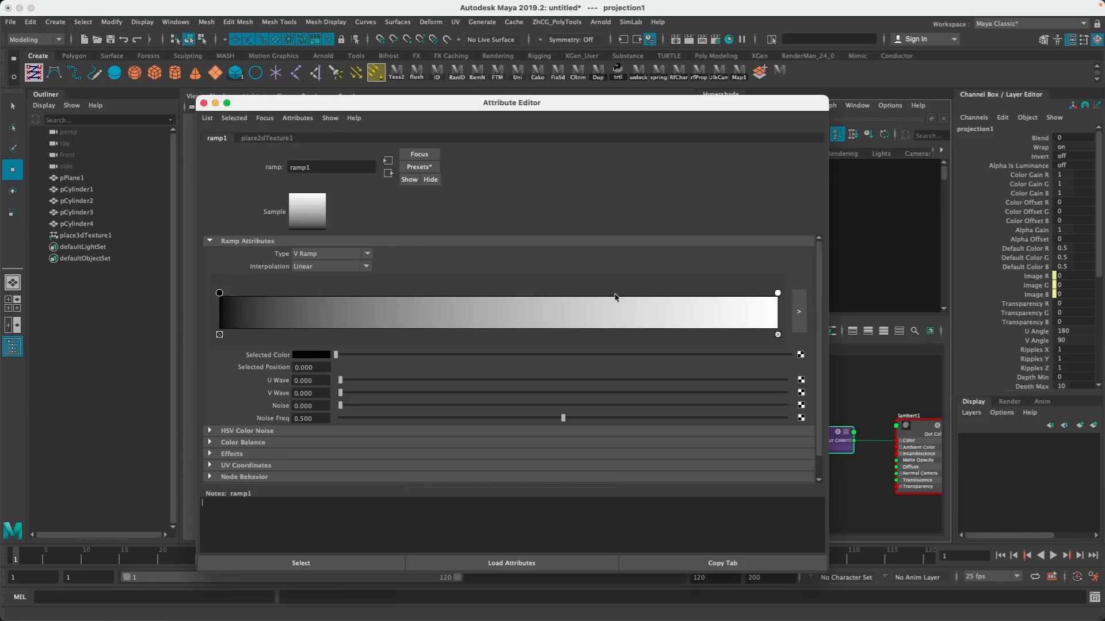
left_click_drag(300, 104, 1104, 190)
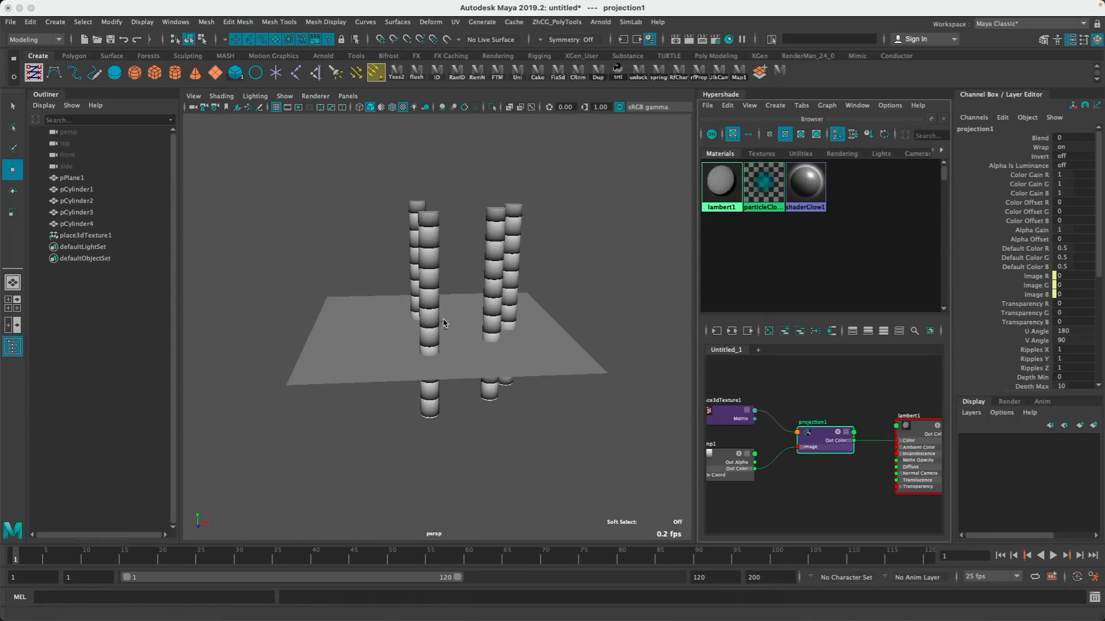
Select the place3dTexture1 placement and move it among the cylinders to about X 2.413, Y 4.926, Z -1.514.
left_click(443, 323)
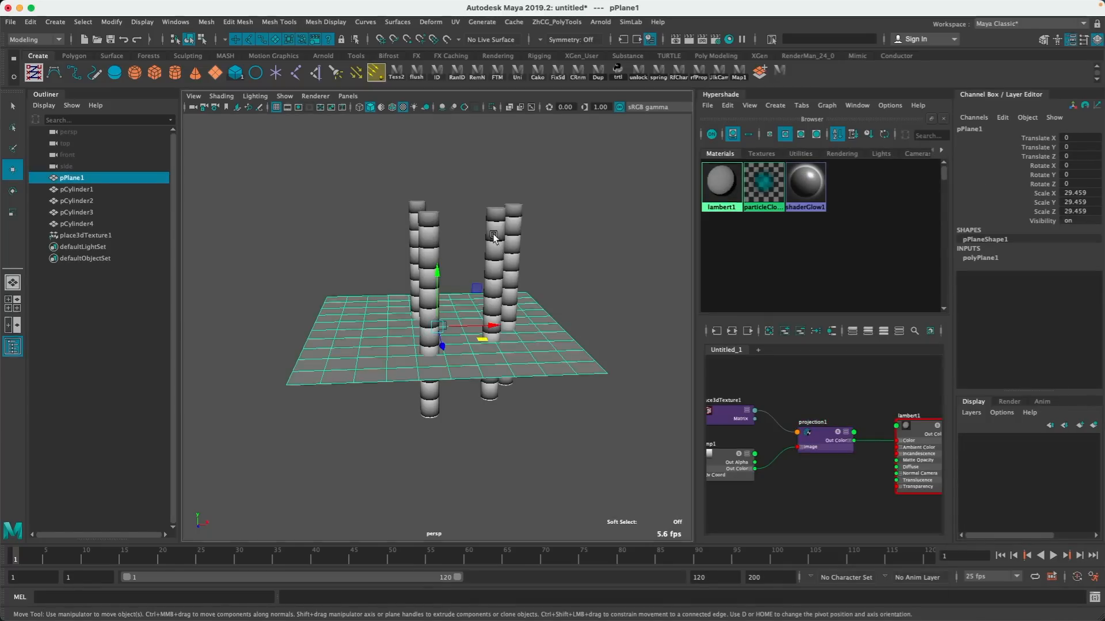
left_click(483, 256)
left_click(103, 236)
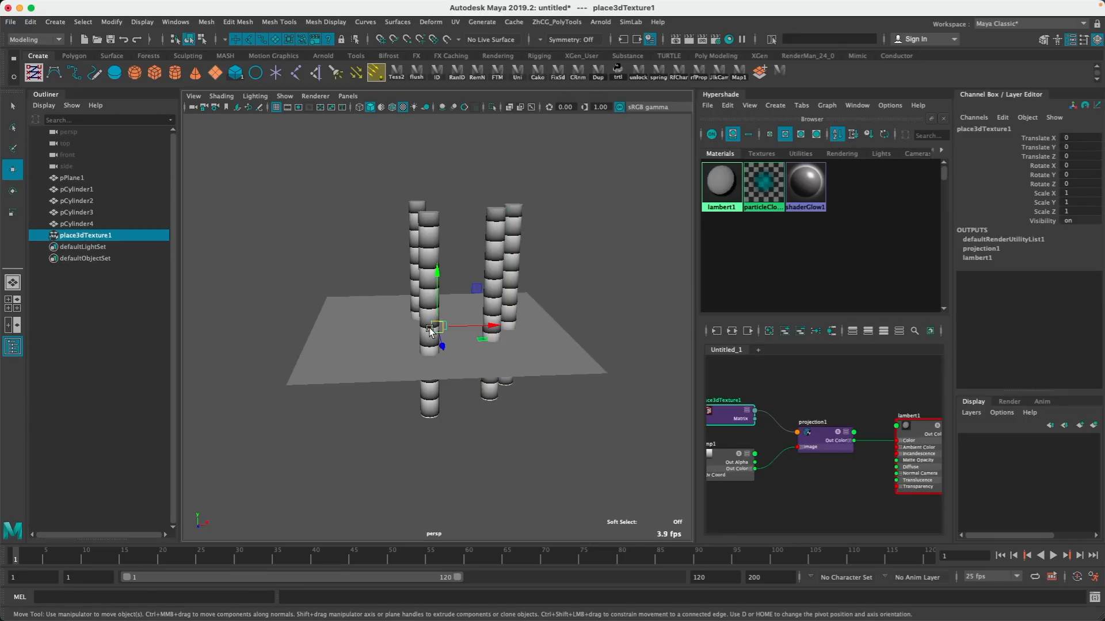
left_click_drag(437, 327, 447, 279)
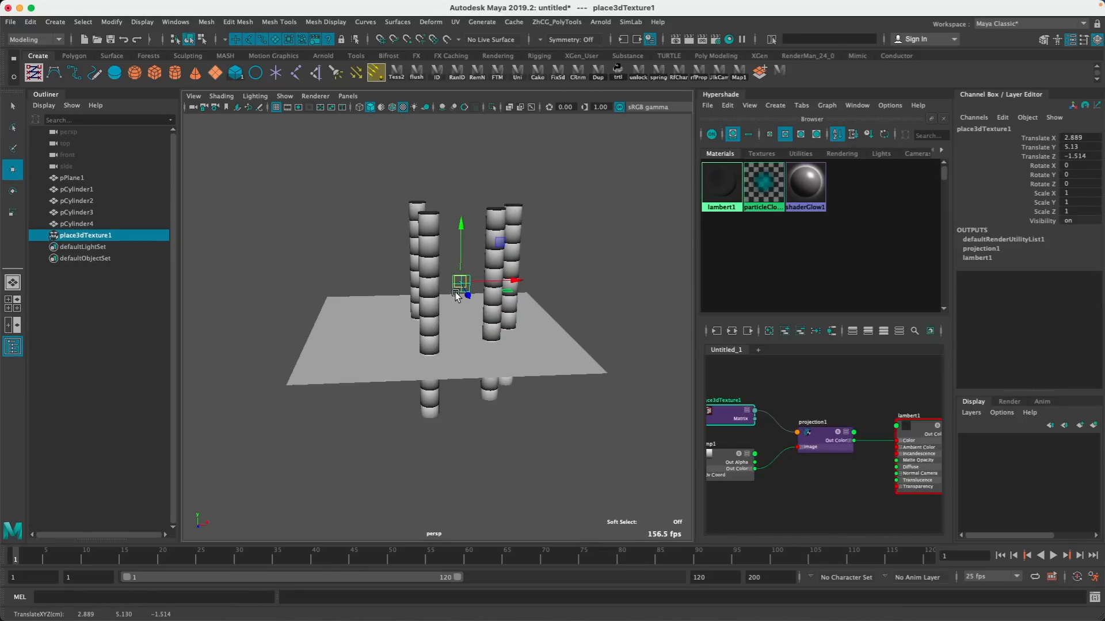
right_click_drag(481, 288, 488, 288, "alt")
key("space")
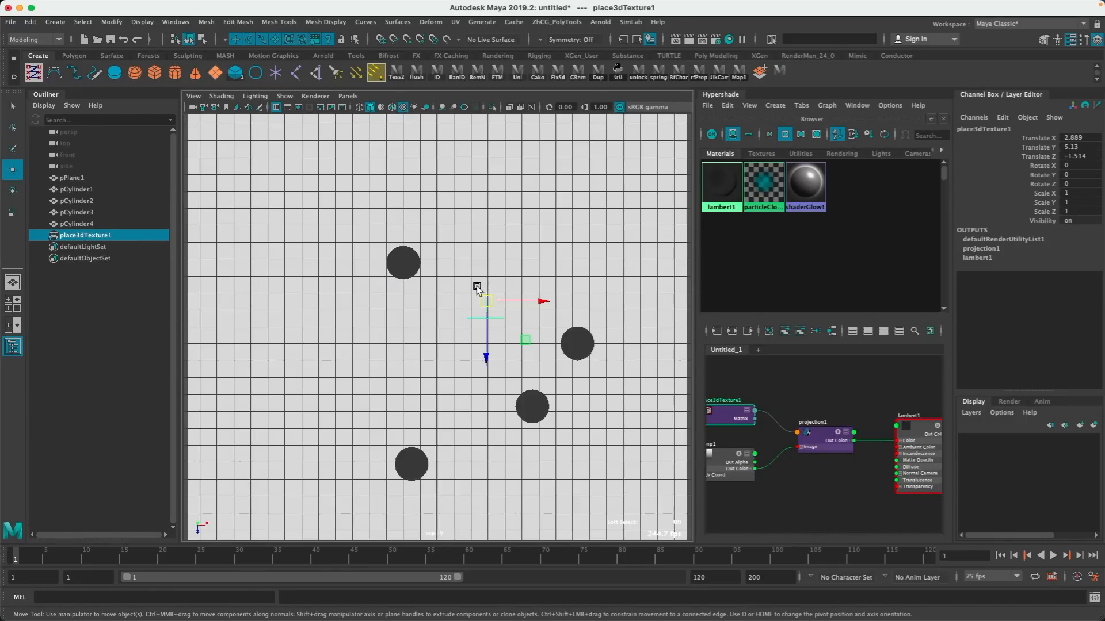
key("space")
middle_click_drag(483, 245, 431, 283, "alt")
left_click_drag(432, 286, 552, 244)
Scale place3dTexture1 uniformly to about 10.983, rotate it to -180 about Z and lower it to about Y 3.718.
key("r")
left_click_drag(643, 214, 512, 287)
right_click_drag(497, 293, 305, 295, "alt")
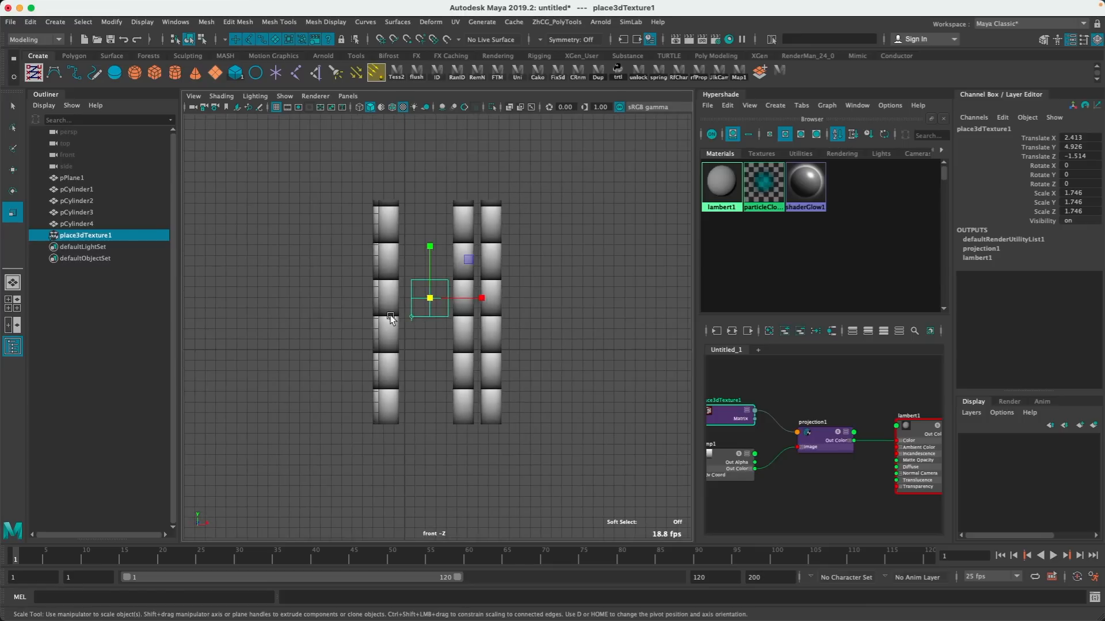
middle_click_drag(430, 300, 413, 298, "alt")
left_click_drag(413, 298, 385, 347)
key("e")
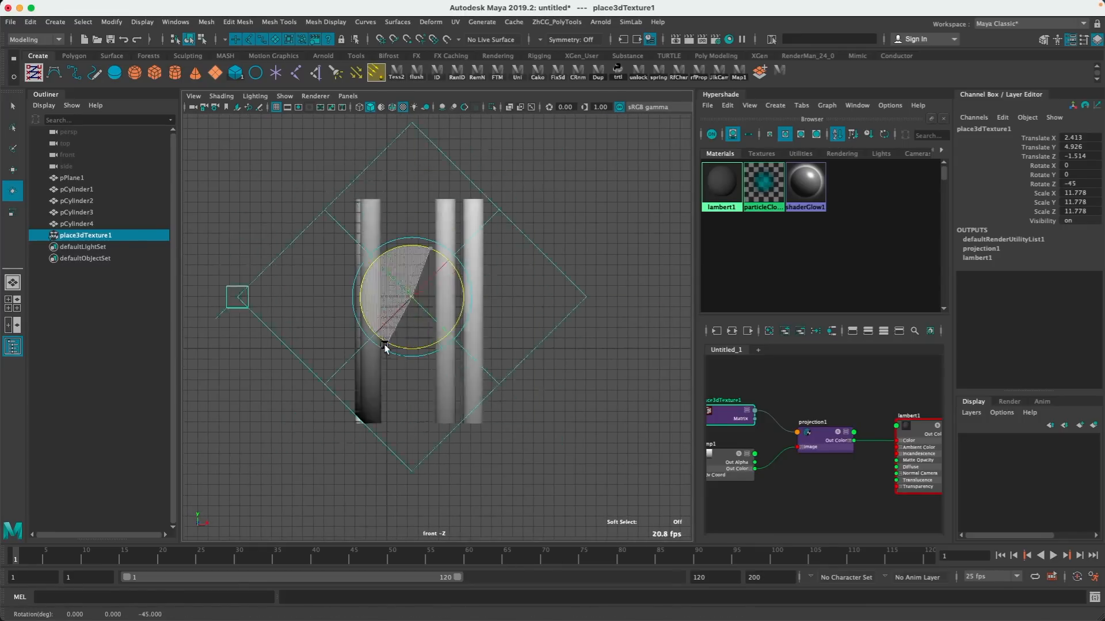
key("r")
left_click_drag(412, 298, 405, 300)
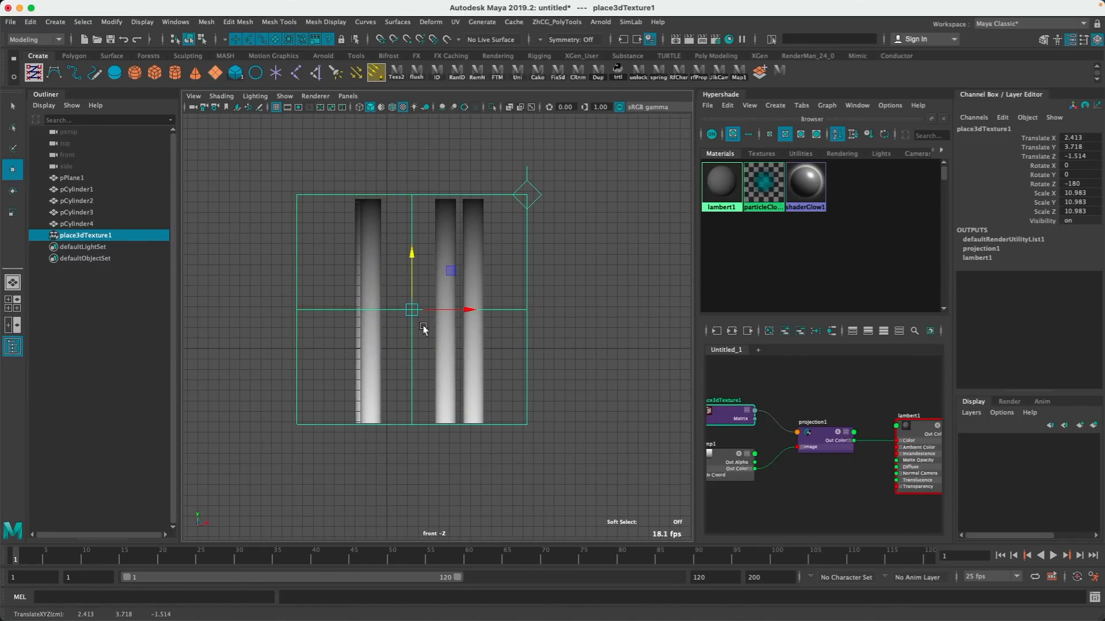
Open the ramp1 texture feeding the projection and move its black stop to position 0.441 with Linear interpolation.
middle_click_drag(771, 498, 863, 467, "alt")
double_click(813, 429)
left_click(441, 273)
left_click(445, 306)
left_click_drag(341, 297, 686, 308)
left_click_drag(576, 108, 764, 110)
left_click(660, 272)
left_click(657, 241)
left_click_drag(877, 299, 779, 299)
left_click(336, 281)
Return to the perspective view and reposition place3dTexture1 around the cylinders and plane to show how the projection follows it.
left_click(348, 96)
mouse_move(371, 108)
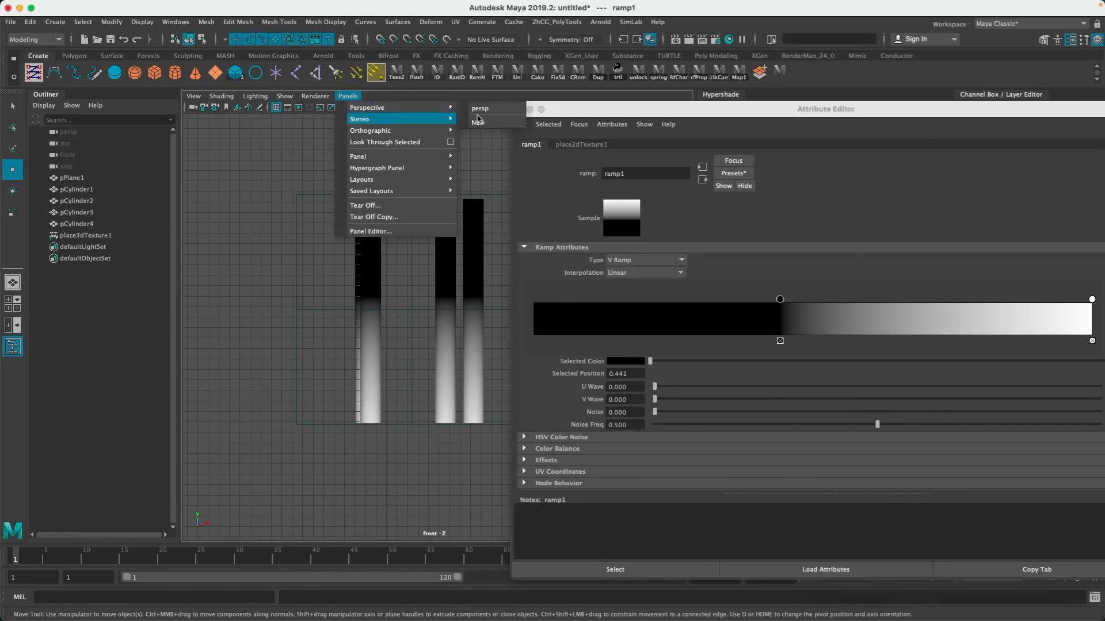
left_click(481, 108)
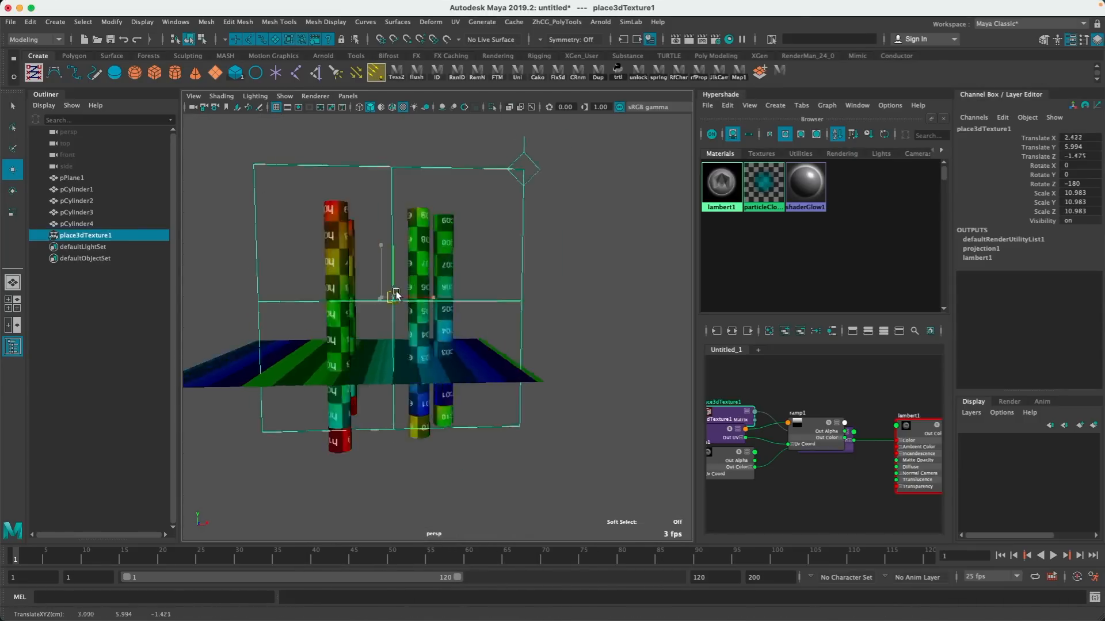
mouse_move(394, 291)
left_mouse_down()
mouse_move(378, 244)
mouse_move(358, 300)
mouse_move(414, 311)
mouse_move(387, 257)
mouse_move(379, 286)
left_mouse_up()
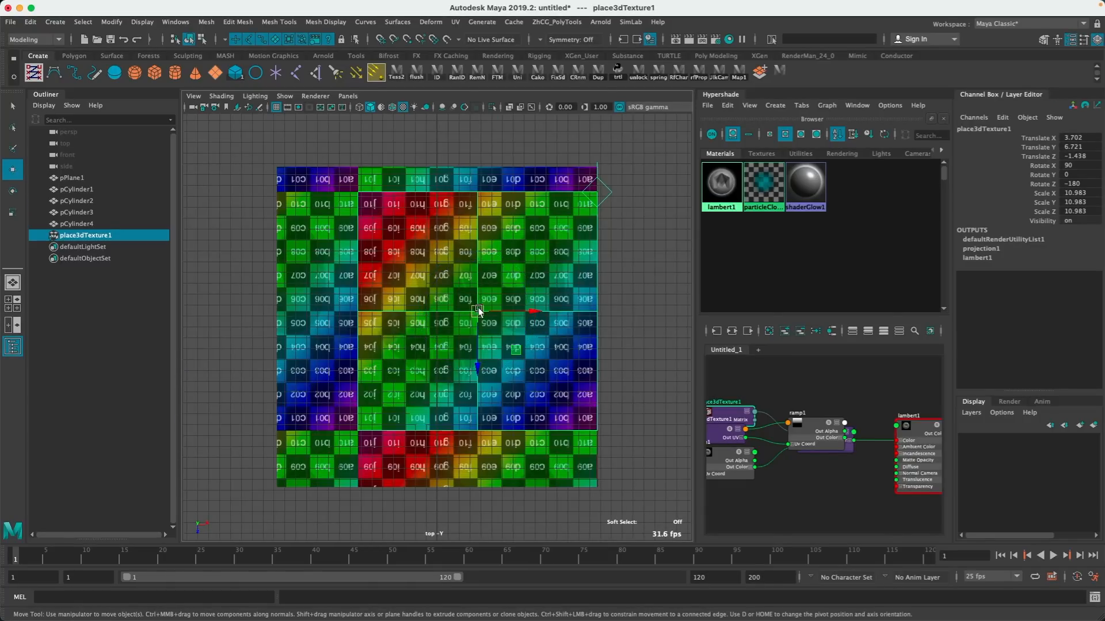
left_click_drag(463, 279, 436, 315)
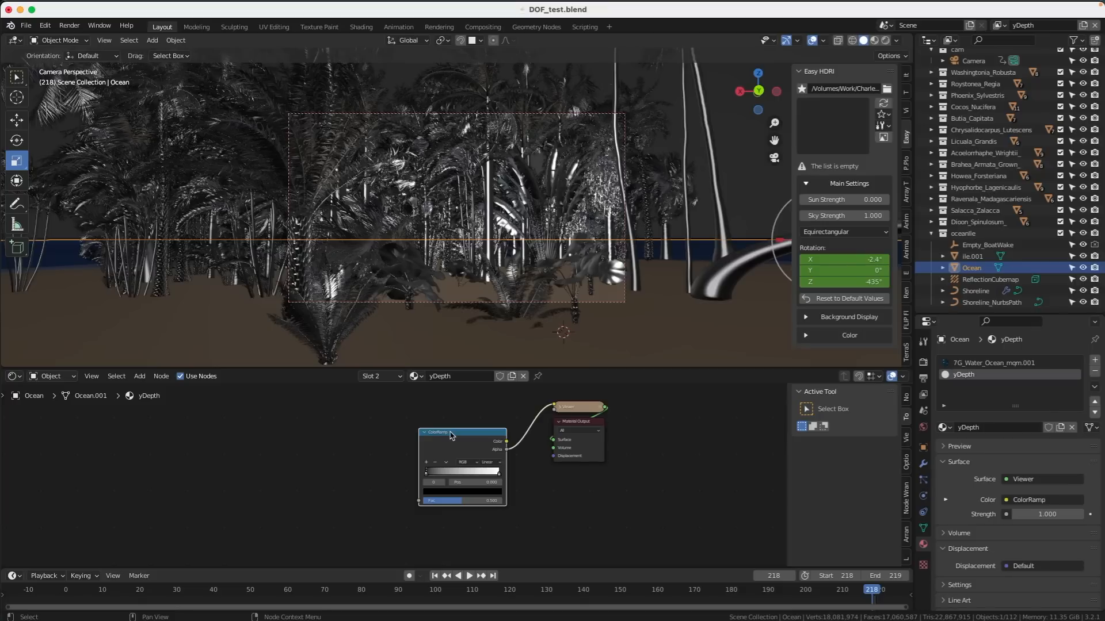
Switch to Blender and feed the yDepth ColorRamp's Fac from new Texture Coordinate and Mapping nodes, removing the Image Texture node.
key("ctrl+t")
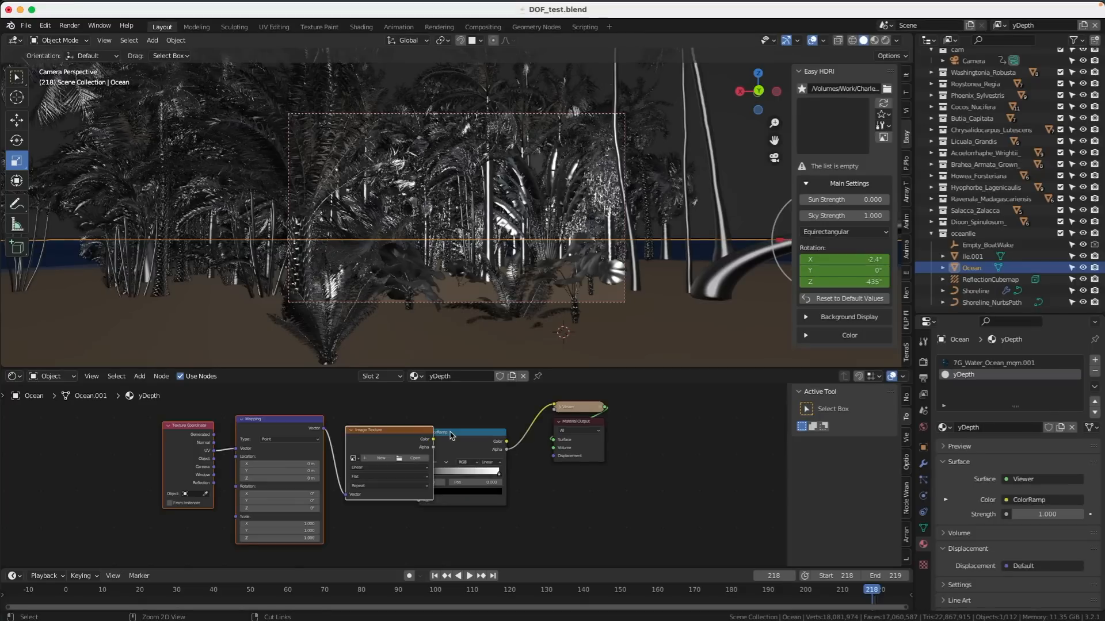
key("x")
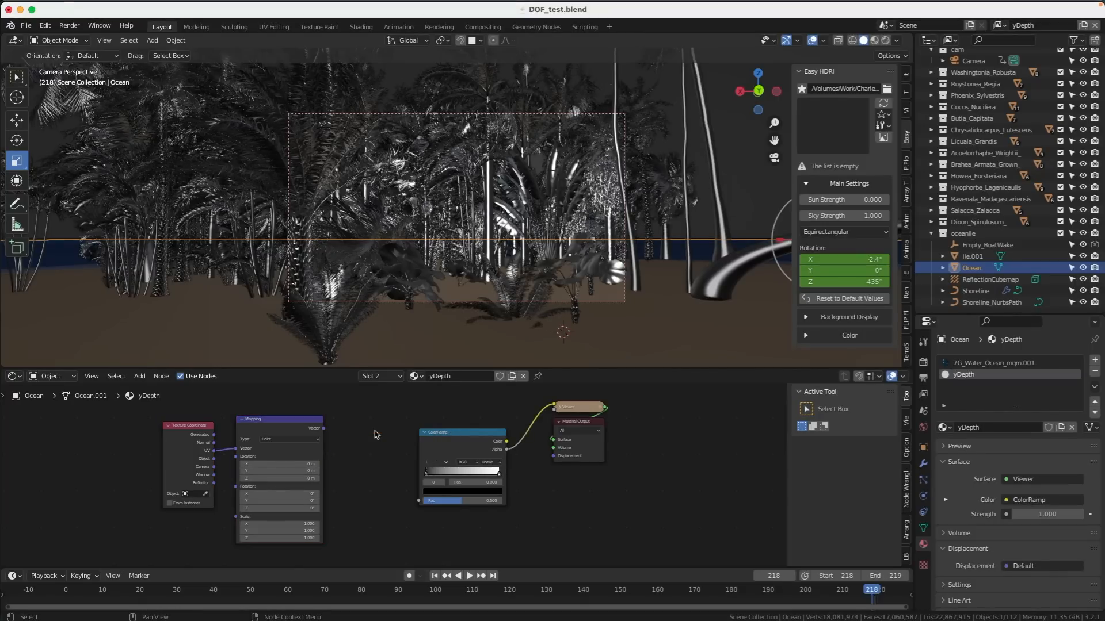
left_click_drag(418, 504, 419, 504)
scroll(414, 476, "left", 2)
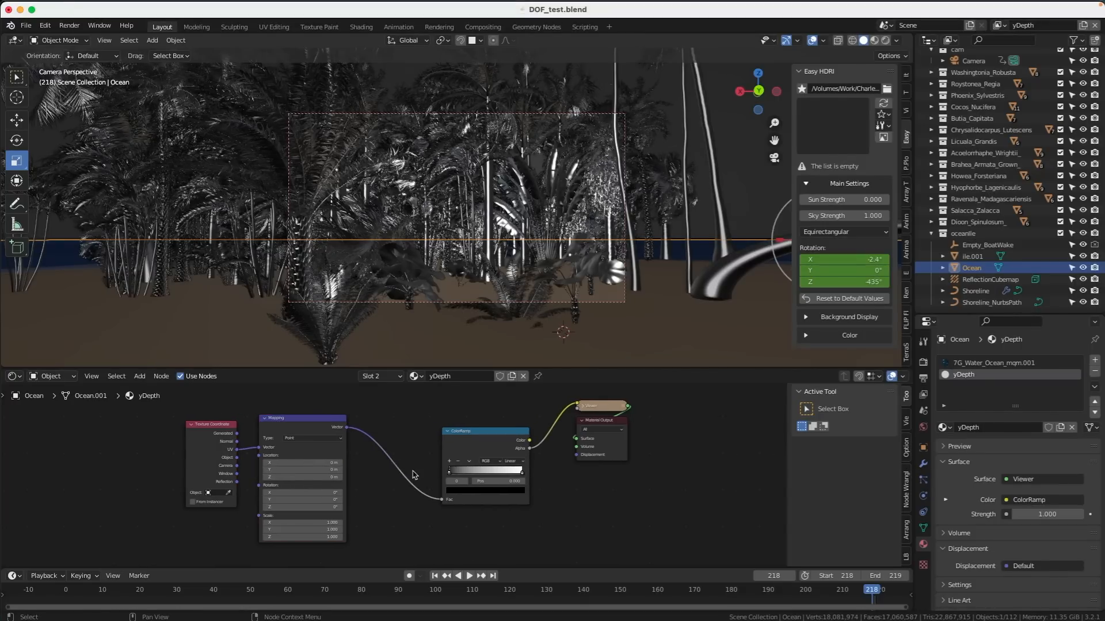
Add a plane mesh to the scene and rotate it with snapping.
left_click(152, 40)
mouse_move(173, 54)
left_click(282, 68)
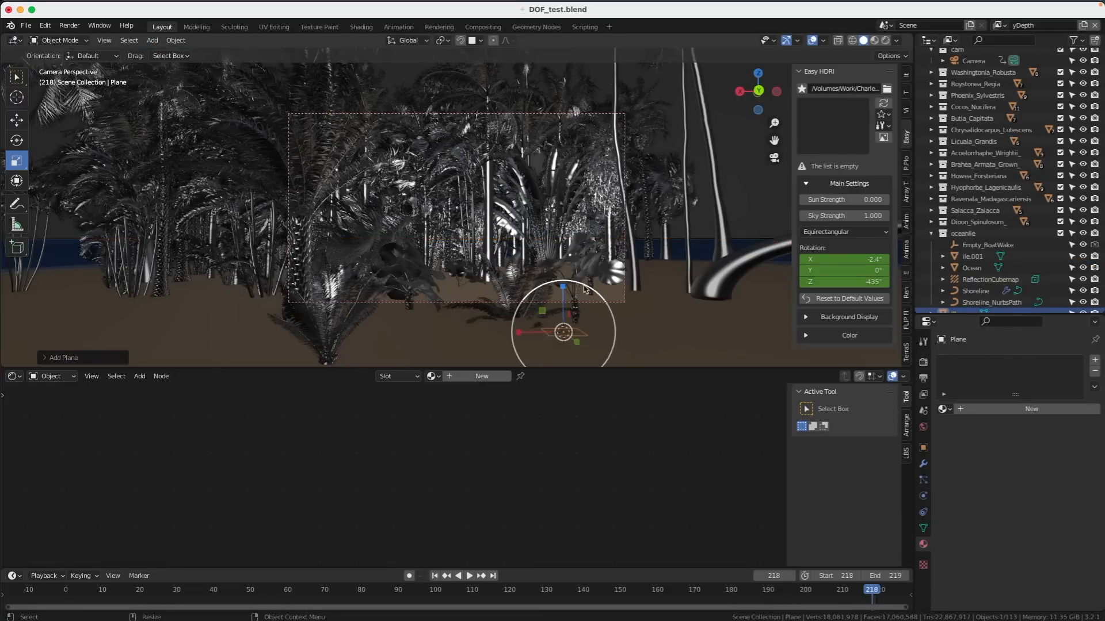
key("e")
left_click_drag(572, 312, 572, 367, "ctrl")
In the Ocean's yDepth material, connect the Texture Coordinate's Object output to the Mapping vector and set its reference object to Plane.
left_click(973, 256)
left_click(971, 268)
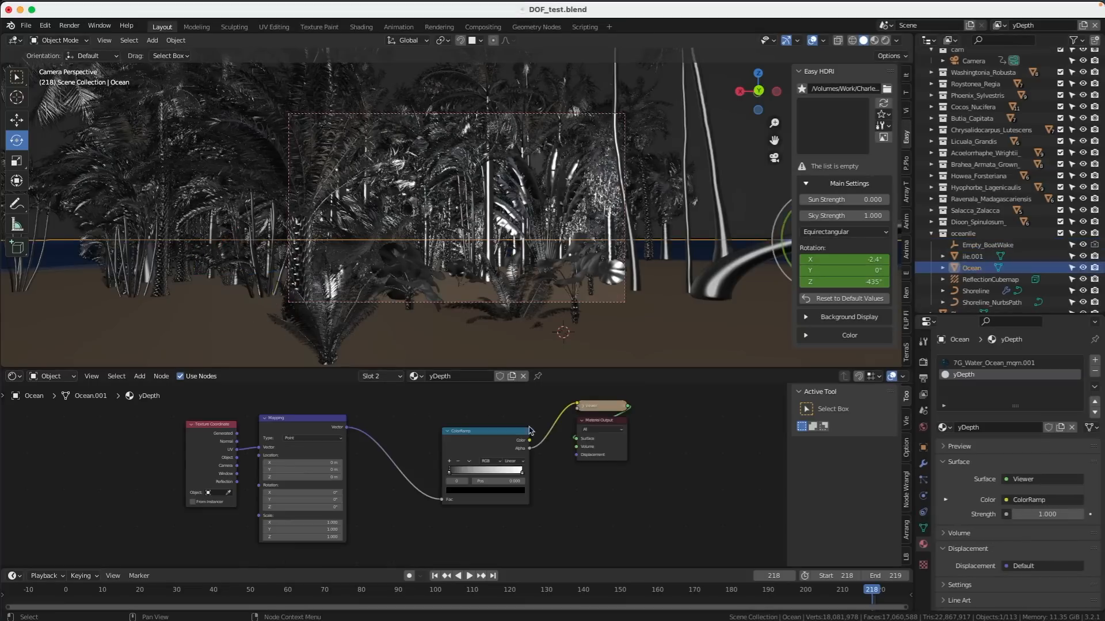
scroll(265, 473, "up", 3)
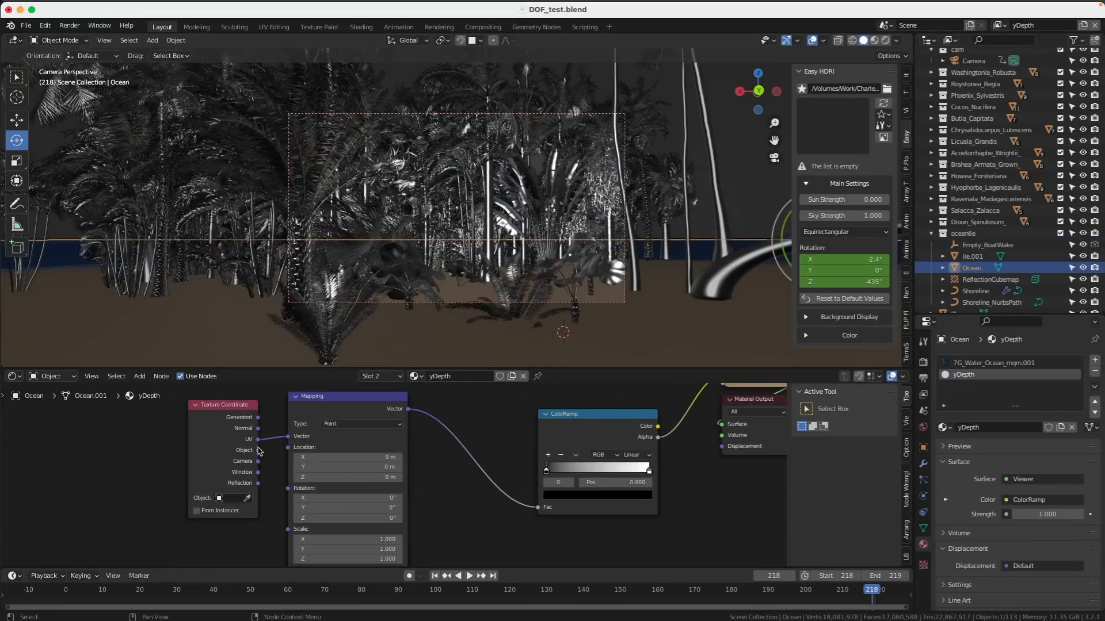
left_click_drag(258, 449, 276, 442)
left_click(234, 499)
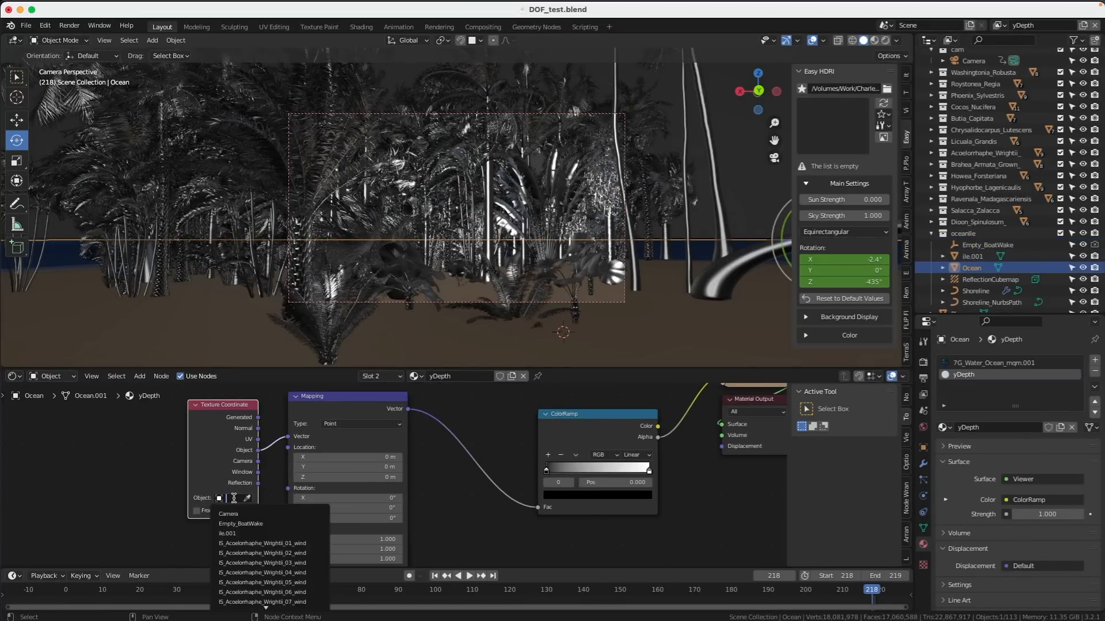
type("pla")
left_click(227, 514)
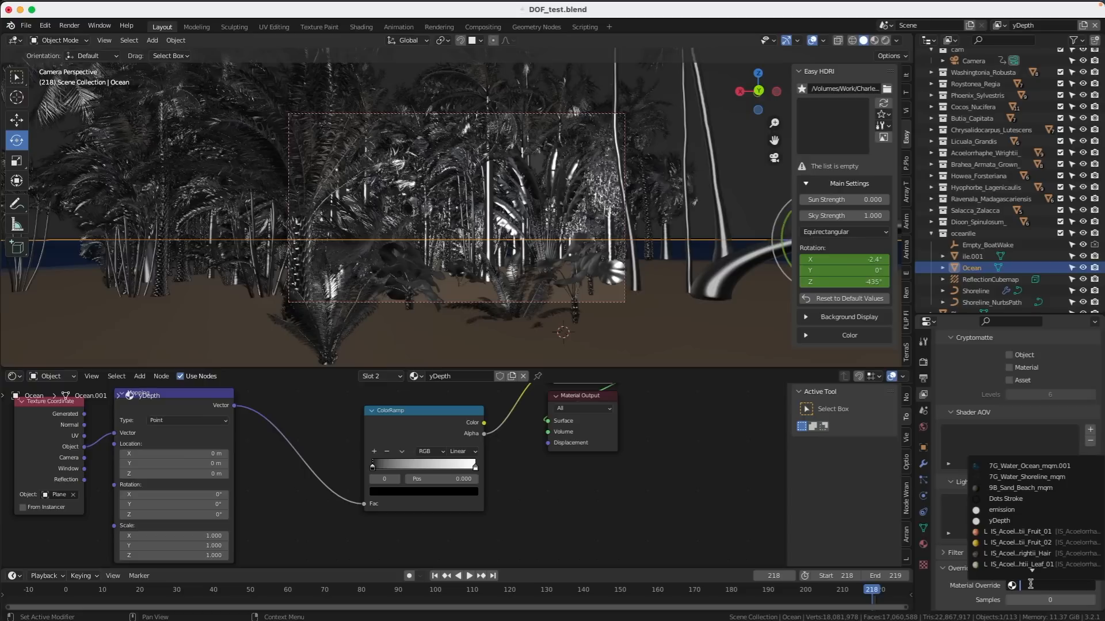
Set the view layer's Material Override to yDepth.
type("y")
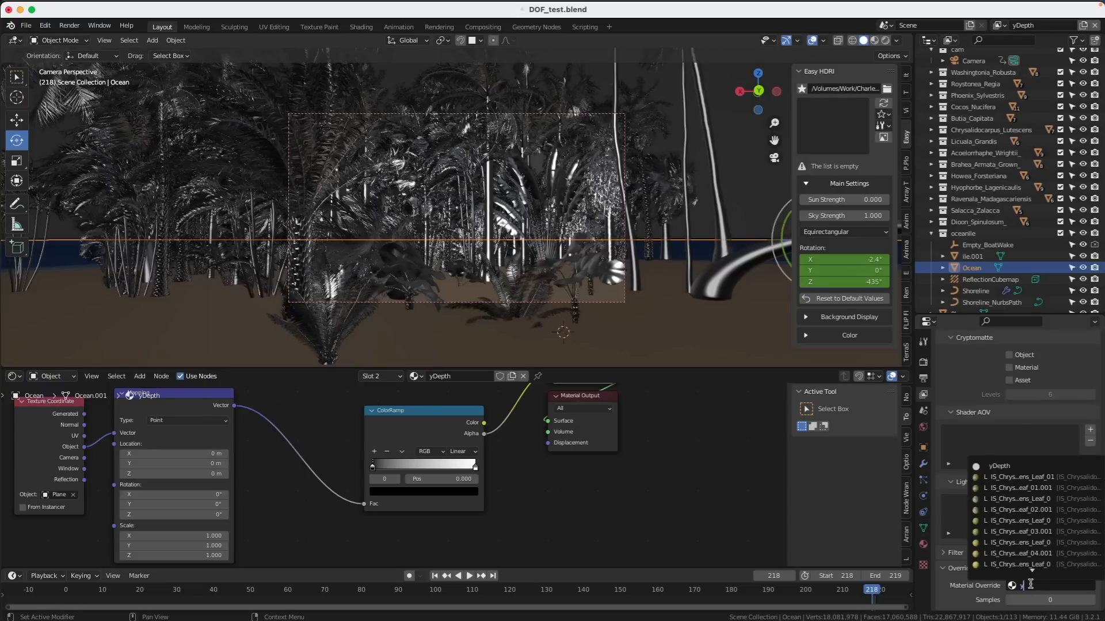
left_click(997, 466)
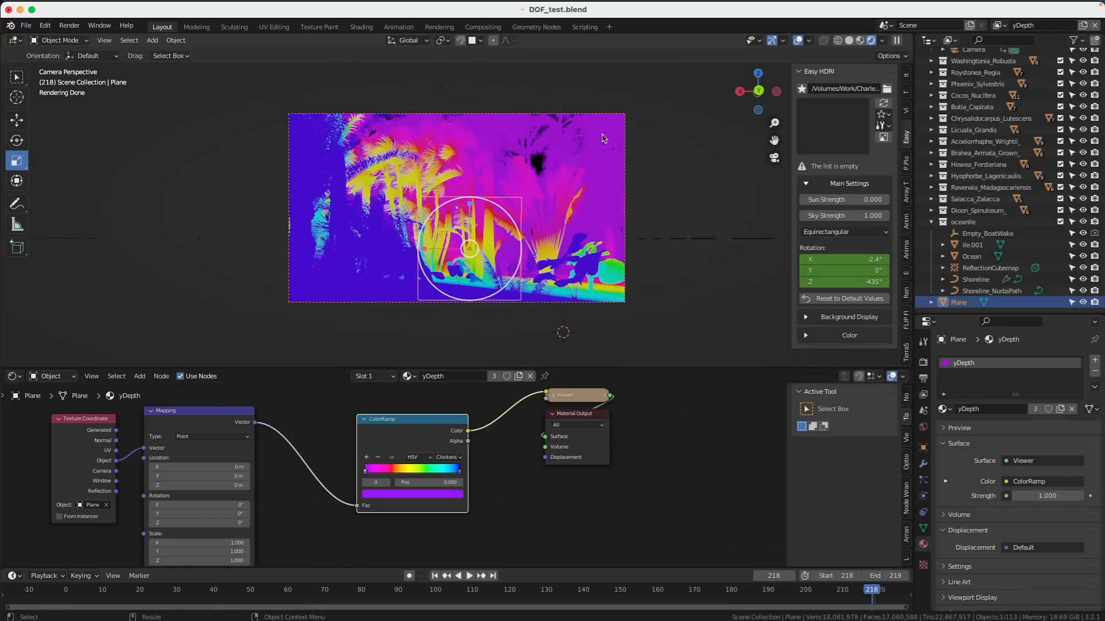
Move the Plane up and to the right in the camera view to shift the rainbow gradient over the palms.
key("shift+space")
key("g")
left_click_drag(469, 249, 526, 218)
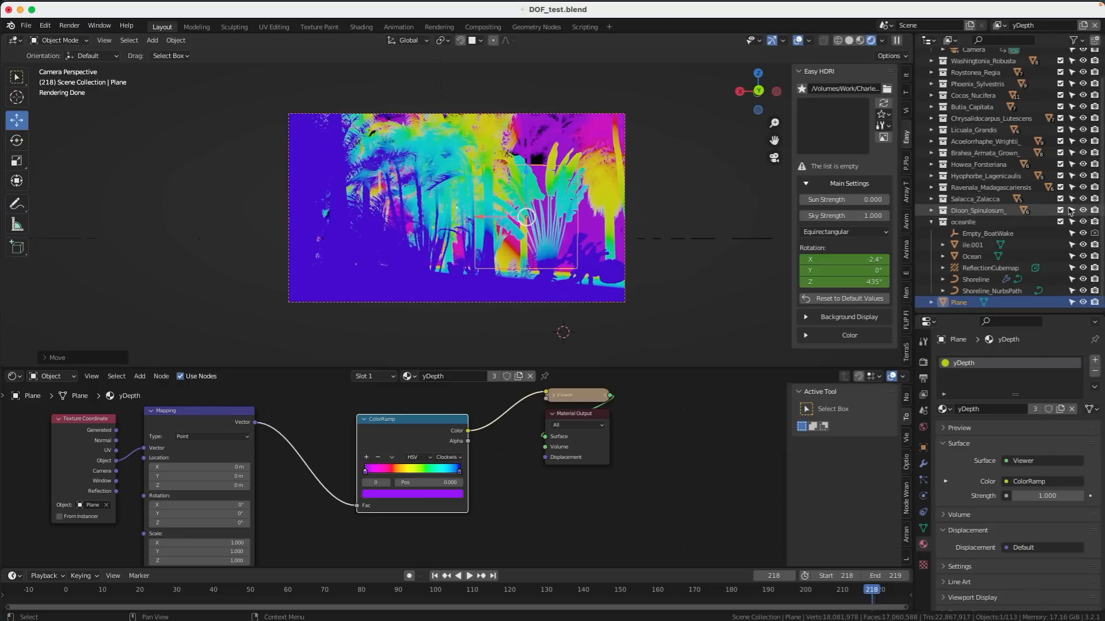
Exclude all the palm collections and the oceanIle collection from the yDepth view layer.
scroll(1066, 150, "up", 2)
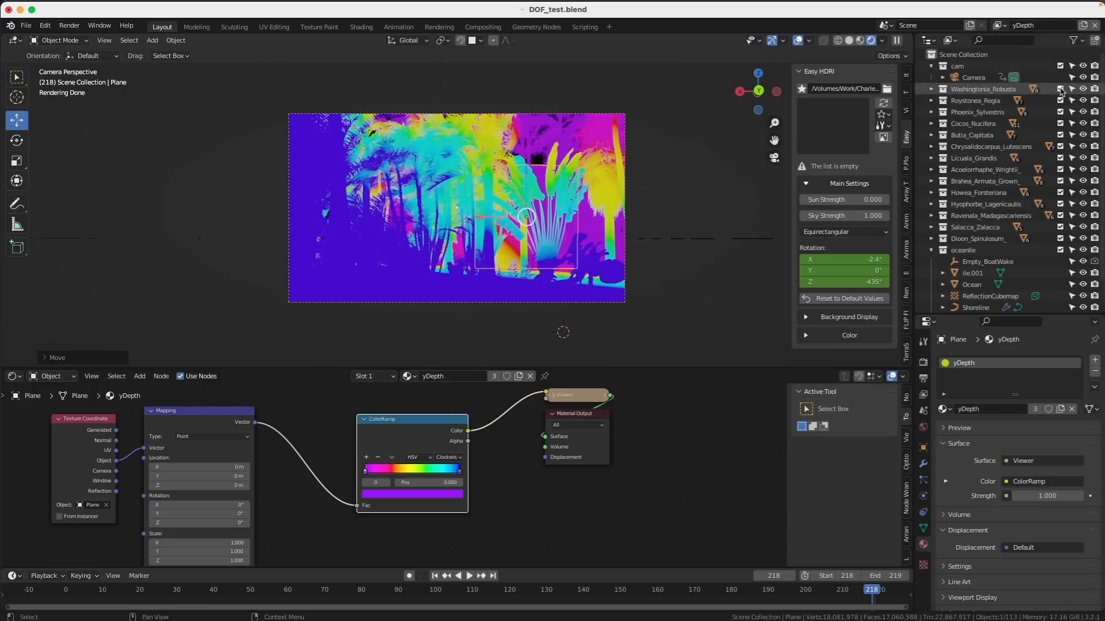
left_click_drag(1060, 134, 1059, 158)
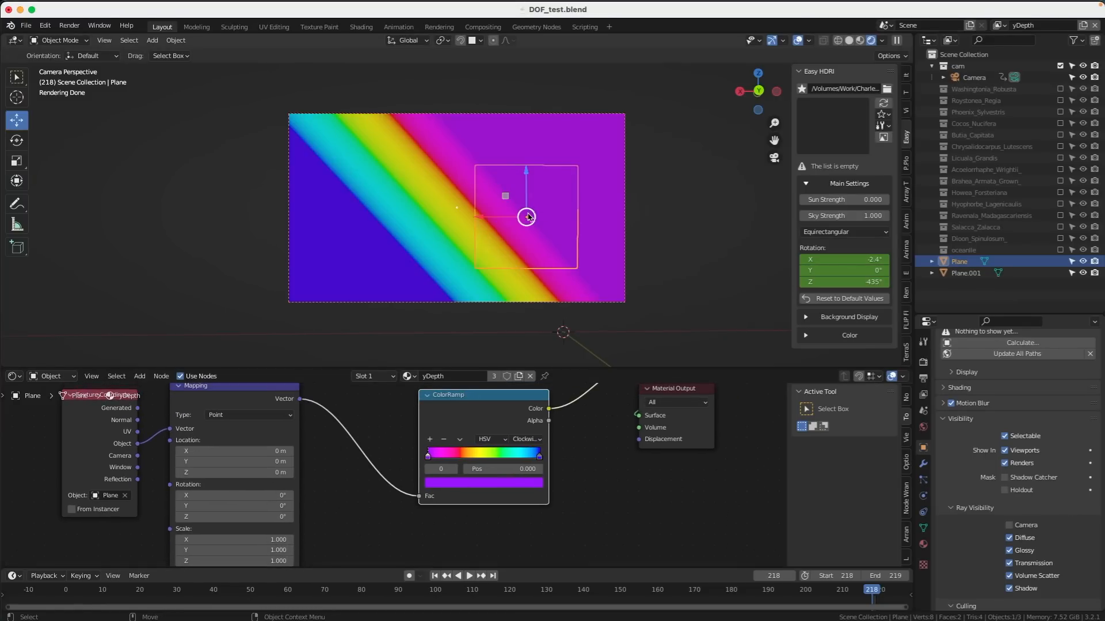
Move the Plane and rotate it until the gradient bands run horizontally across the camera view.
left_click_drag(528, 217, 424, 241)
key("shift+space")
key("r")
key("s")
right_click(511, 229)
key("shift+space")
key("r")
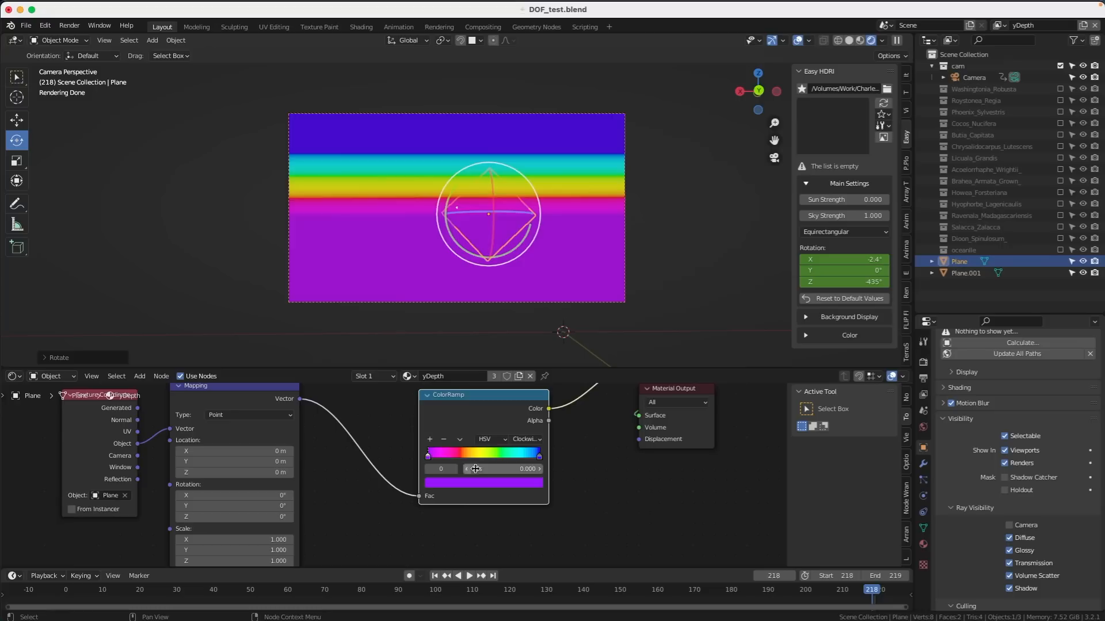
Set the ColorRamp's color mode to RGB and change the colour of its first stop.
left_click(494, 441)
left_click(494, 456)
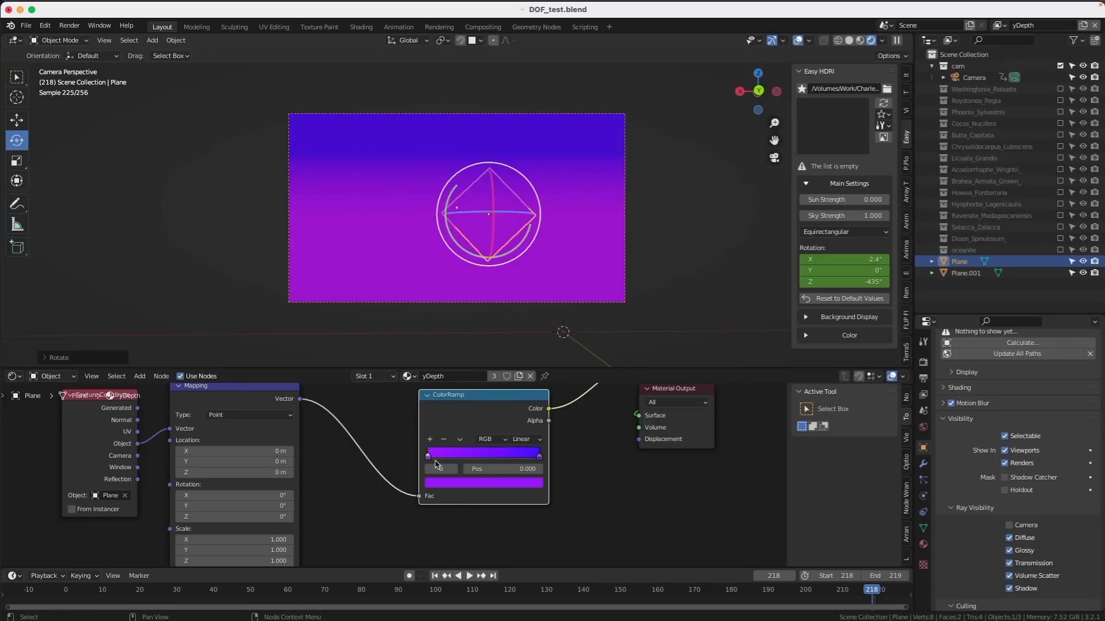
left_click(443, 488)
left_click_drag(517, 377, 525, 429)
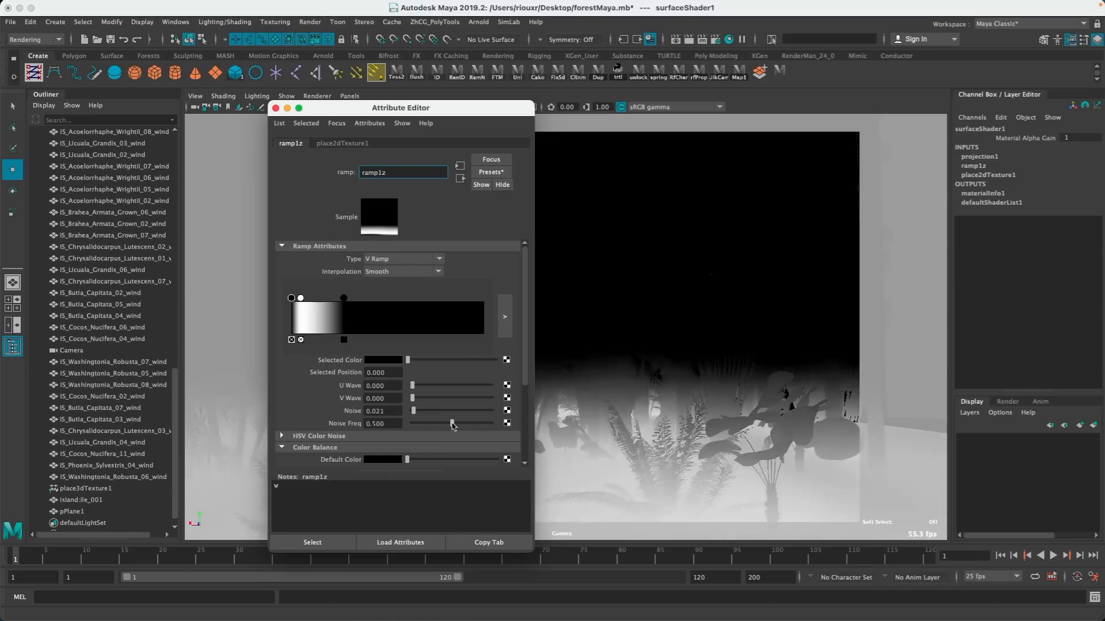
Switch to forestMaya.mb in Maya and adjust the noise frequency of the ramp1z texture.
left_click_drag(473, 426, 425, 413)
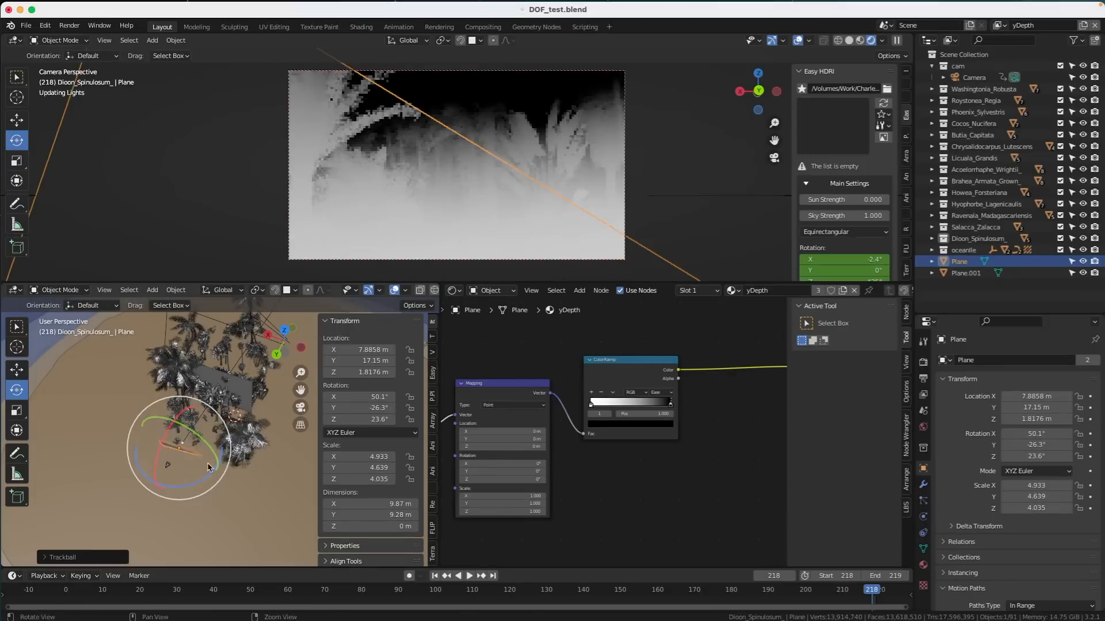
Lower the Plane to about Z -1.99 m and rotate it to about 42.6°, -29.6°, -4.75° so the gradient hugs the ground.
scroll(184, 437, "down", 5)
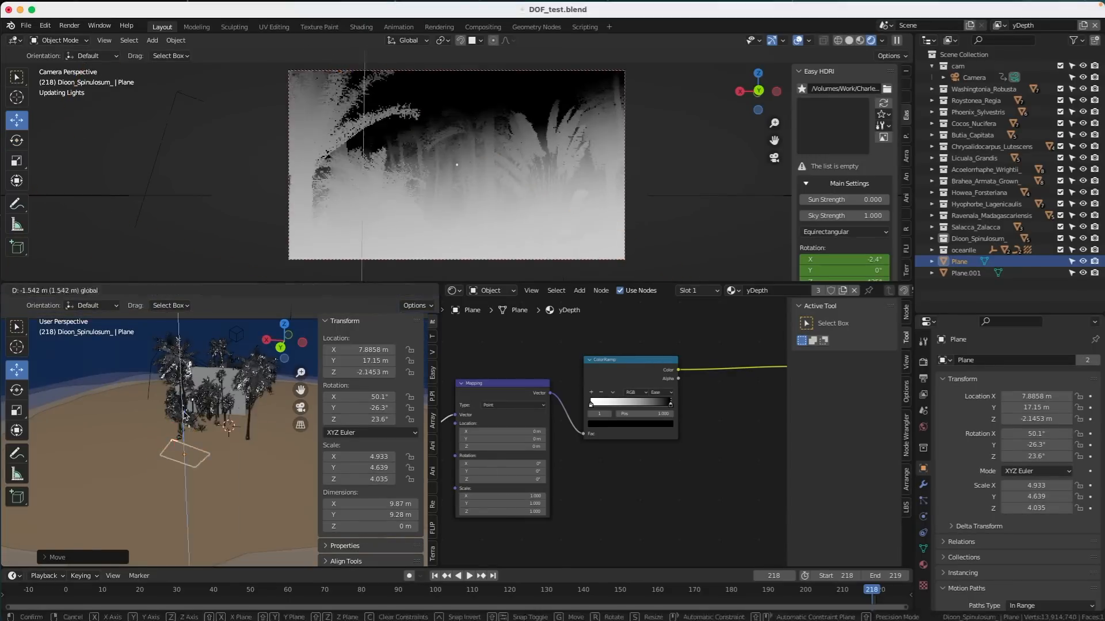
left_click_drag(182, 346, 182, 418)
left_click(17, 390)
left_click_drag(202, 470, 190, 475)
left_click_drag(218, 435, 223, 447)
Add a Musgrave Texture node below the ColorRamp in the yDepth material.
middle_click_drag(622, 468, 578, 501)
left_click(570, 439)
key("shift+a")
type("mus")
key("Return")
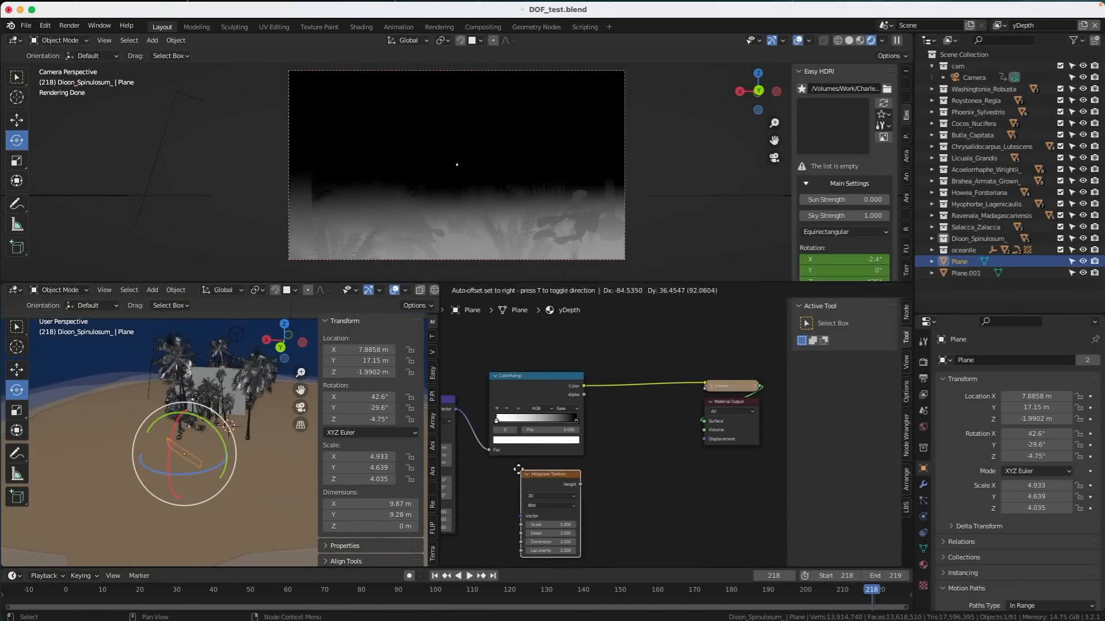
left_click(515, 469)
Insert a mix node after the ColorRamp, feed the Musgrave height into Color2, and set the blend mode to Multiply.
key("shift+a")
left_click(617, 376)
left_click_drag(575, 482, 616, 438)
left_click(639, 401)
left_click(643, 435)
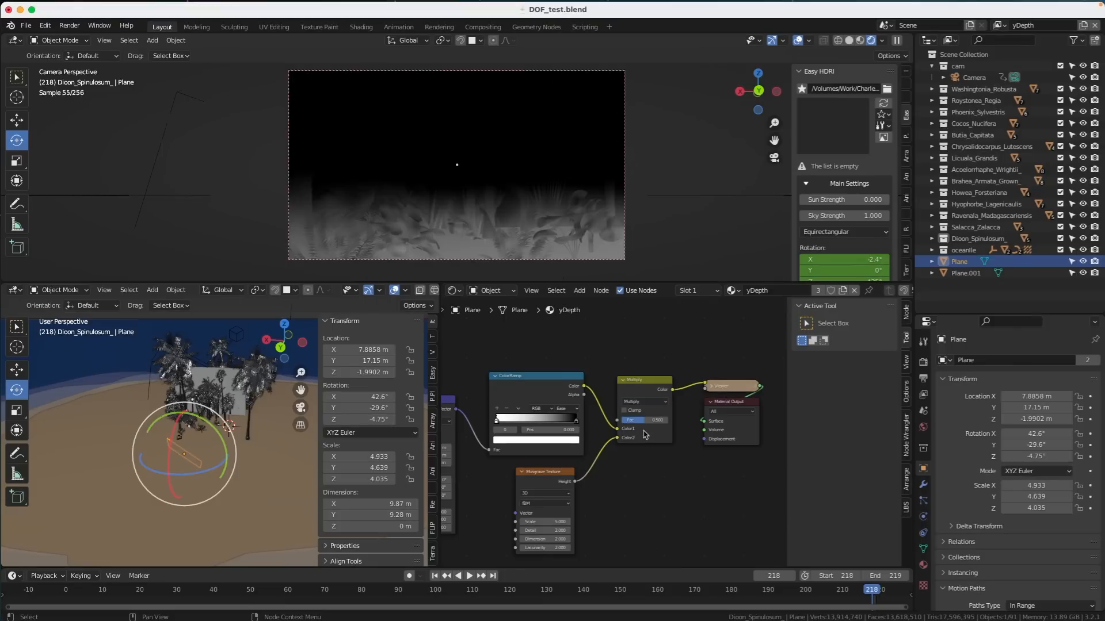
Set the Musgrave scale to about 2.4 and detail to about 6.1, previewing the texture alone and the Multiply result.
mouse_move(553, 522)
left_mouse_down()
mouse_move(575, 521)
mouse_move(514, 523)
mouse_move(569, 531)
left_mouse_up()
left_click(543, 472, "ctrl+shift")
left_click(635, 384, "ctrl+shift")
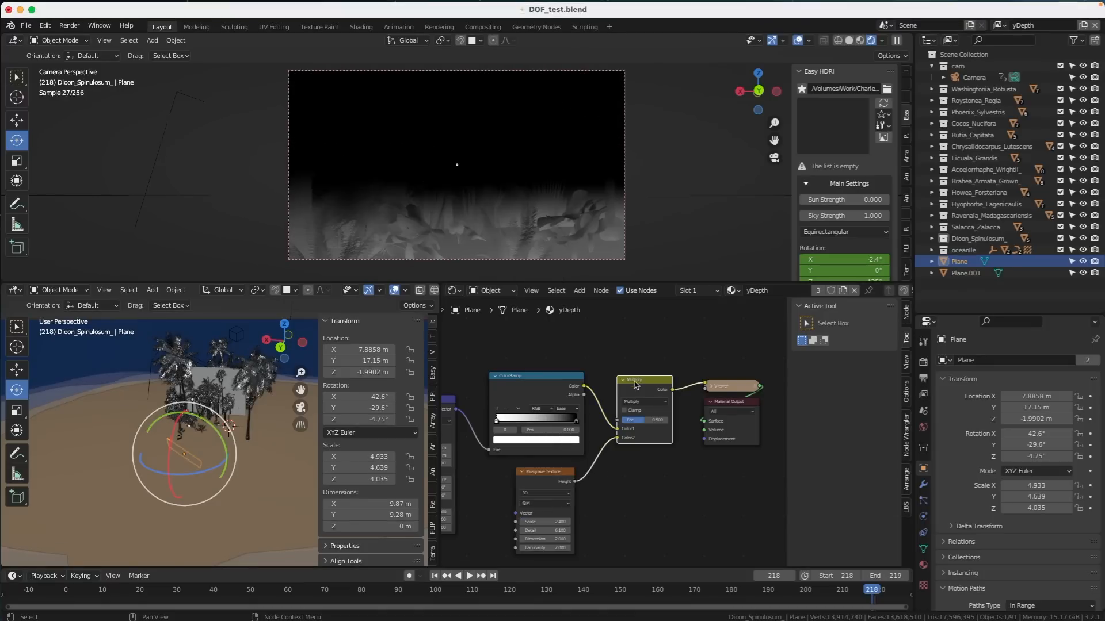
View the fogged composite in the Compositing workspace and compare the defocused renders in slots 3 and 4.
scroll(647, 472, "right", 3)
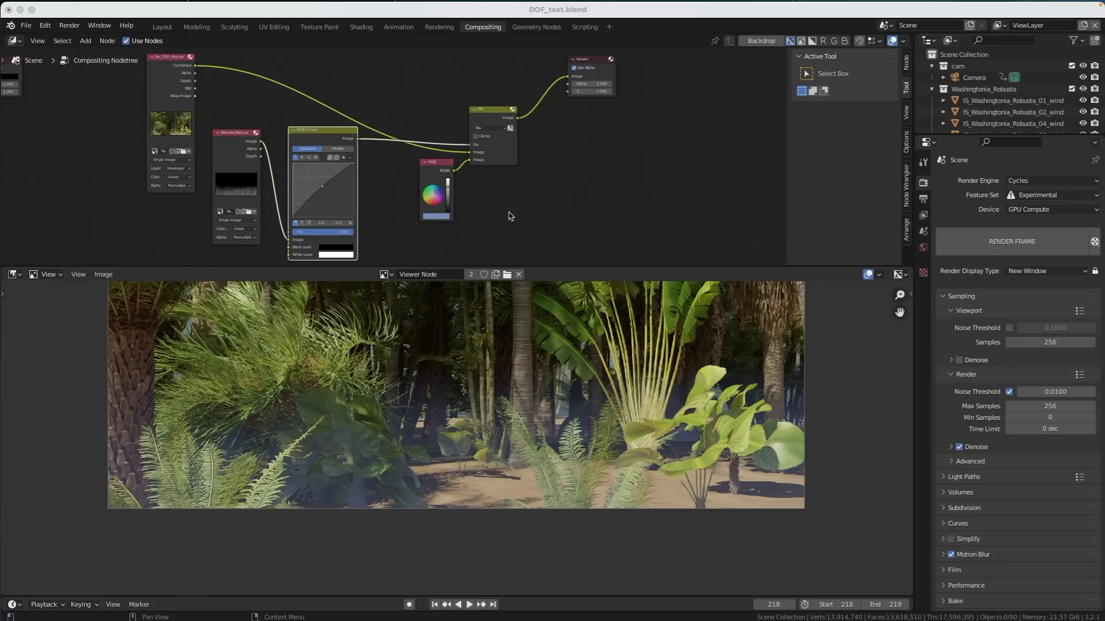
middle_click_drag(472, 348, 457, 392)
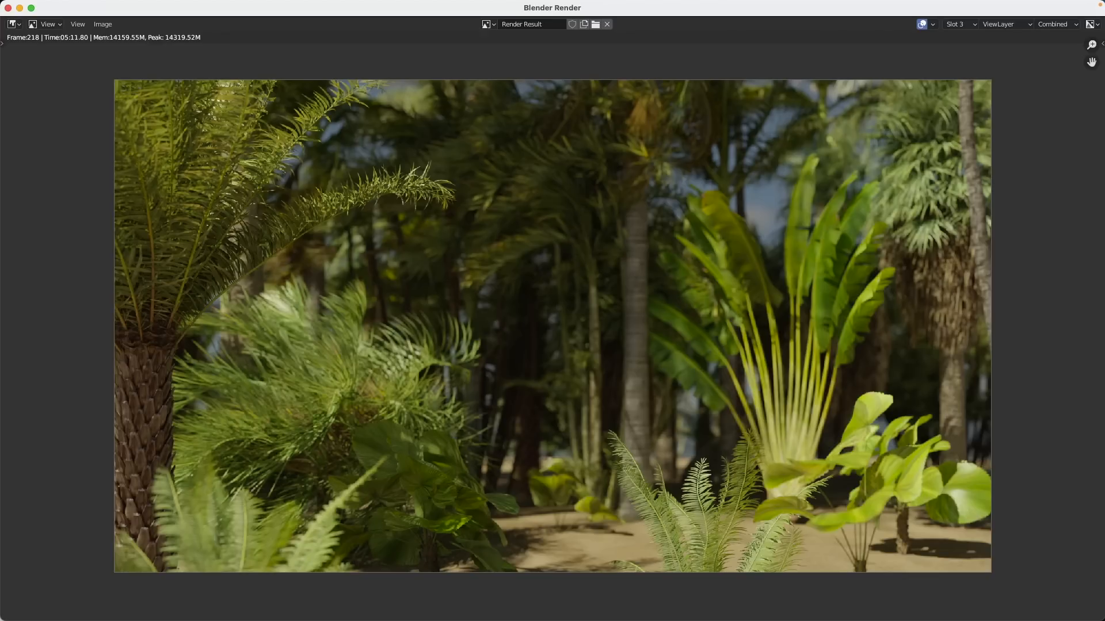
key("j")
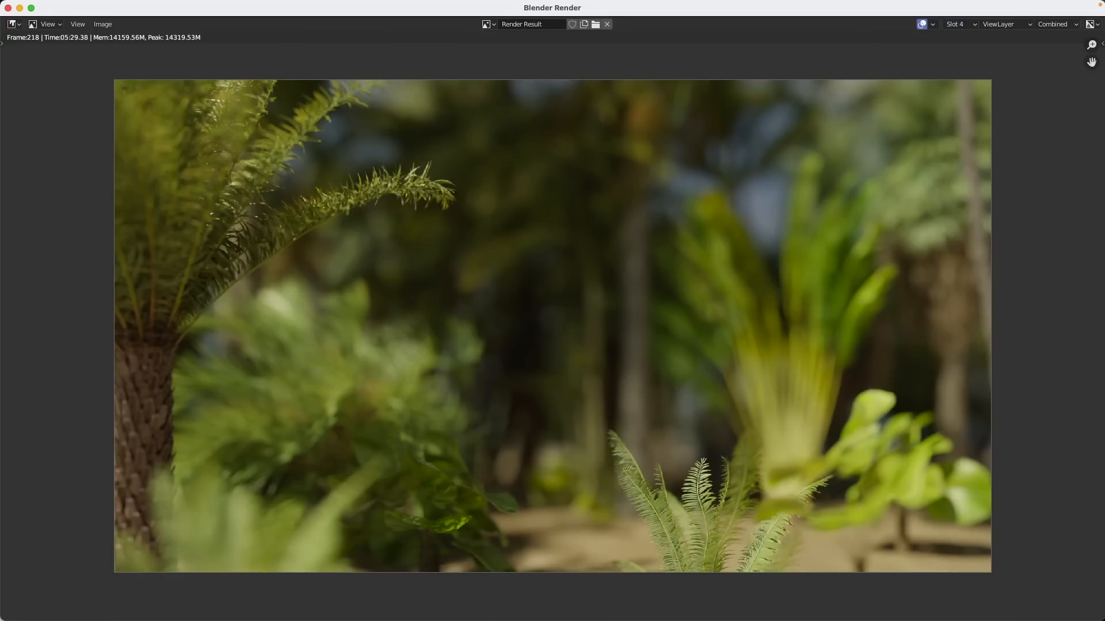